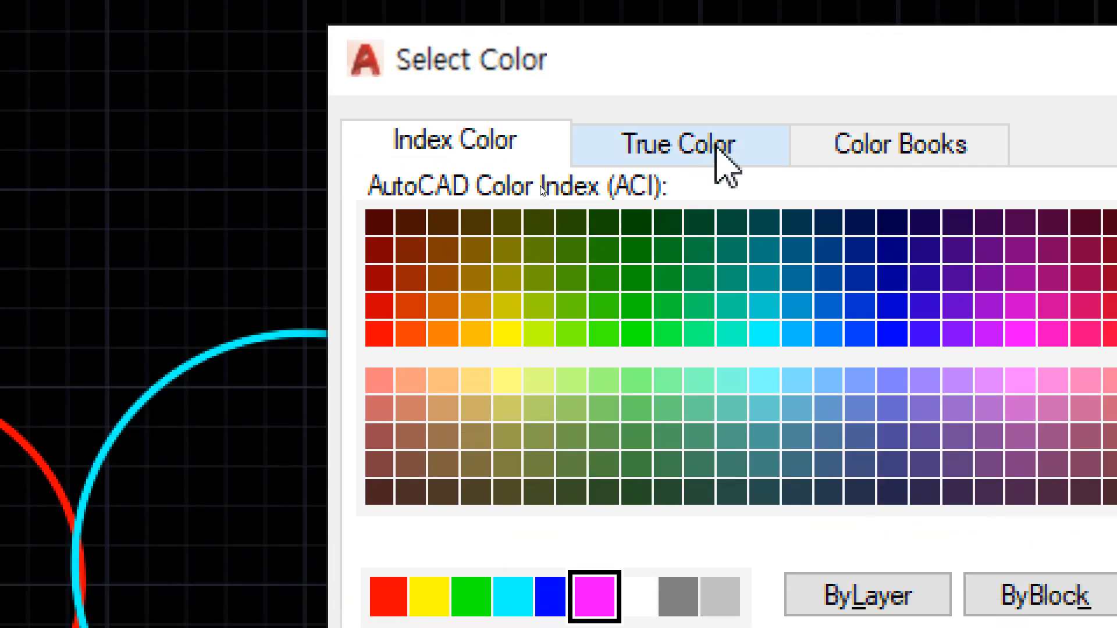
- Review the True Color and Color Books options of the color selection, returning to the Index Color palette
click(715, 152)
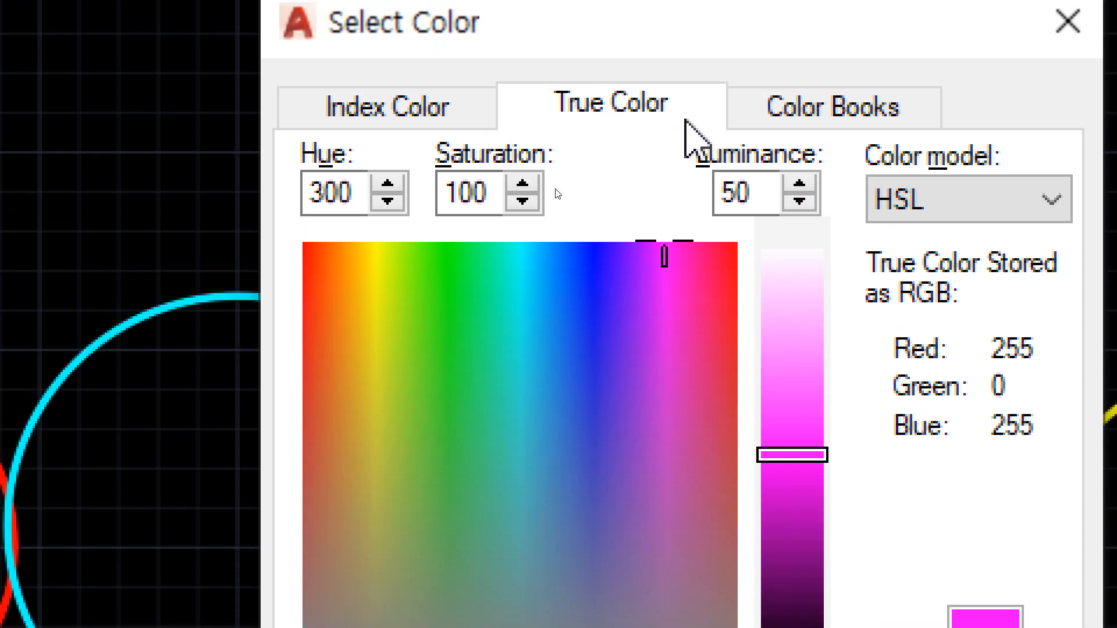
click(803, 3)
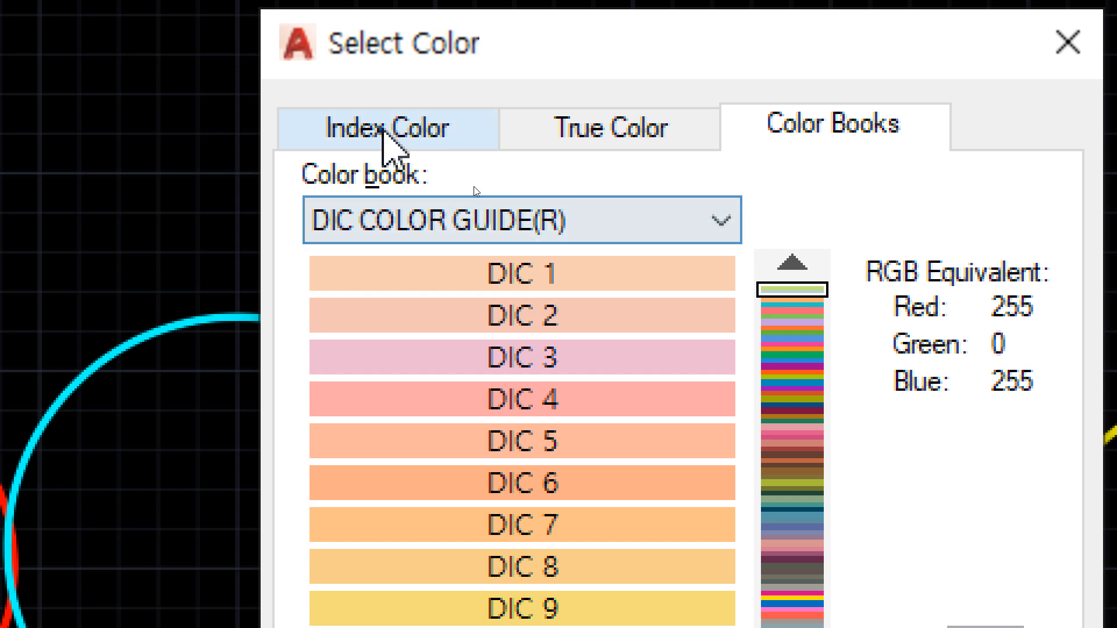
click(383, 131)
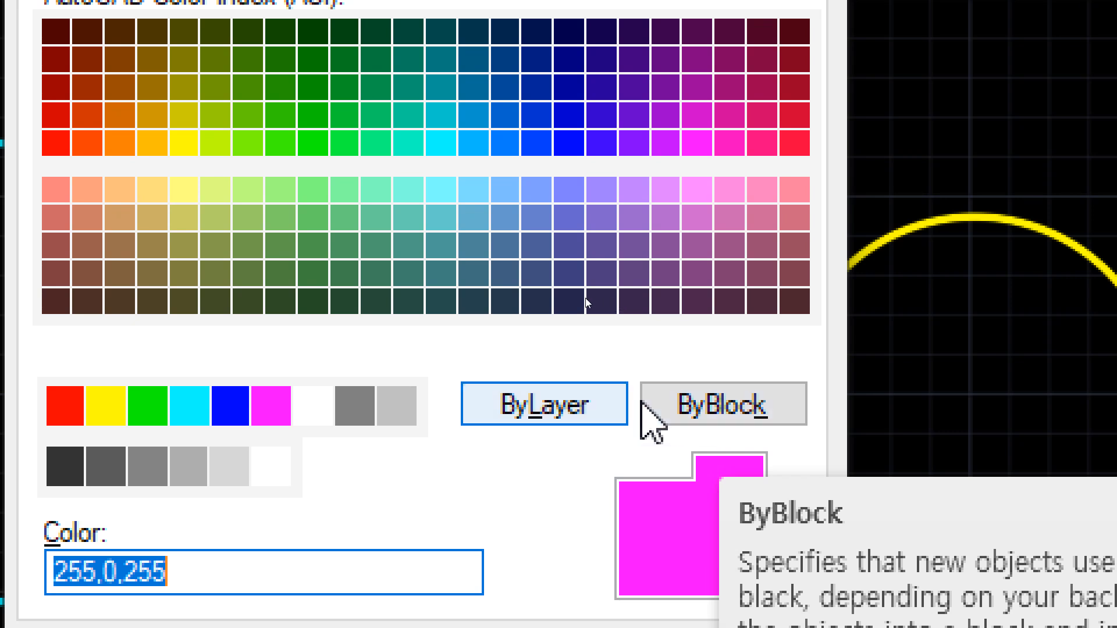
- Compare the ByLayer and ByBlock color options and choose ByLayer as the color for new objects
click(510, 408)
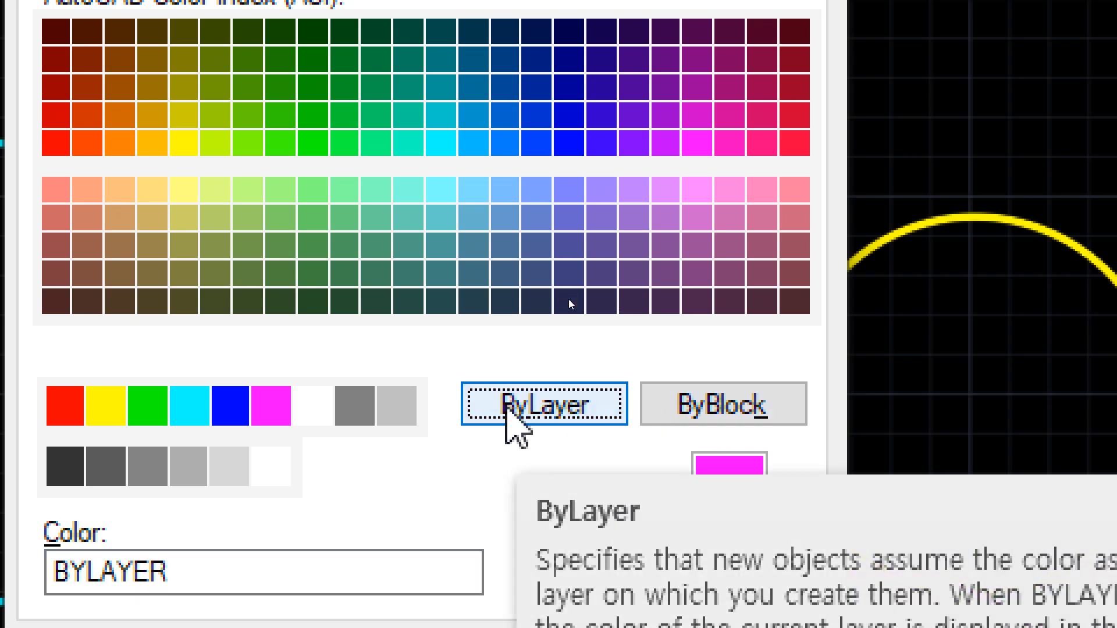
click(663, 401)
click(581, 410)
click(698, 420)
click(581, 411)
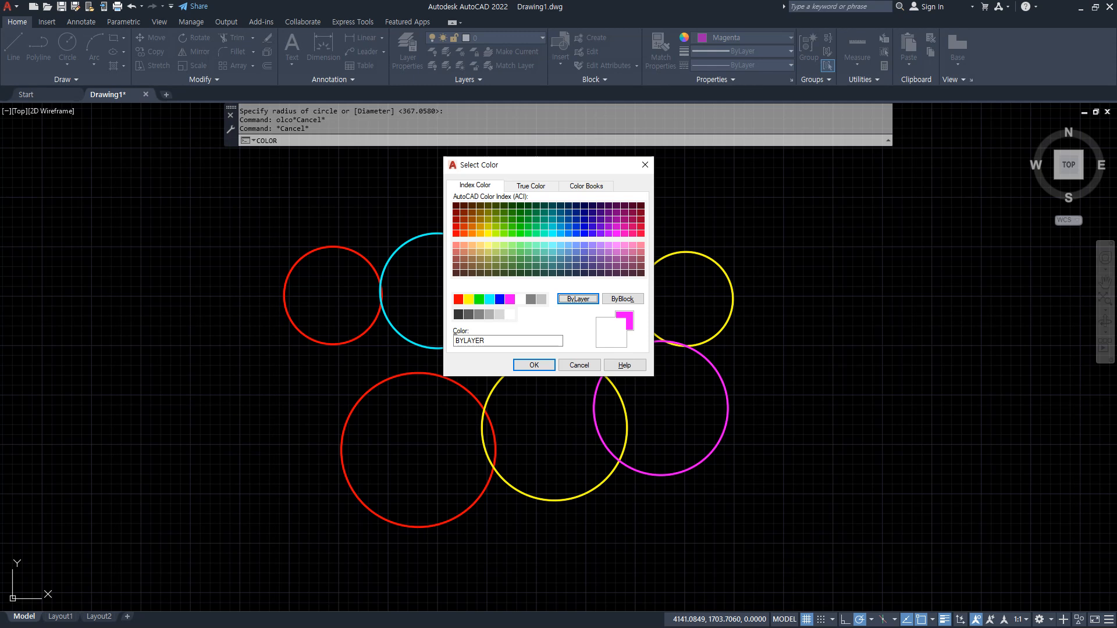
- Switch to the Notepad notes and append "GIF" to the end of the 8bit index color line
key(alt+Tab)
scroll(904, 374, down, 1)
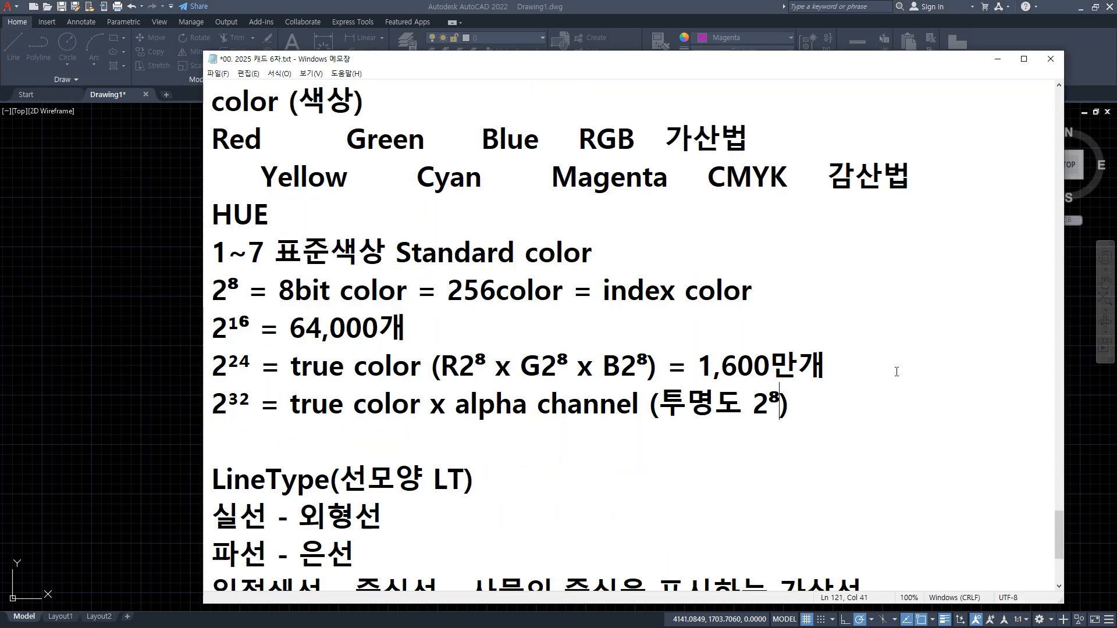
key(Up)
key(Up)
key(Up)
key(End)
text(합)
key(BackSpace)
key(BackSpace)
key(BackSpace)
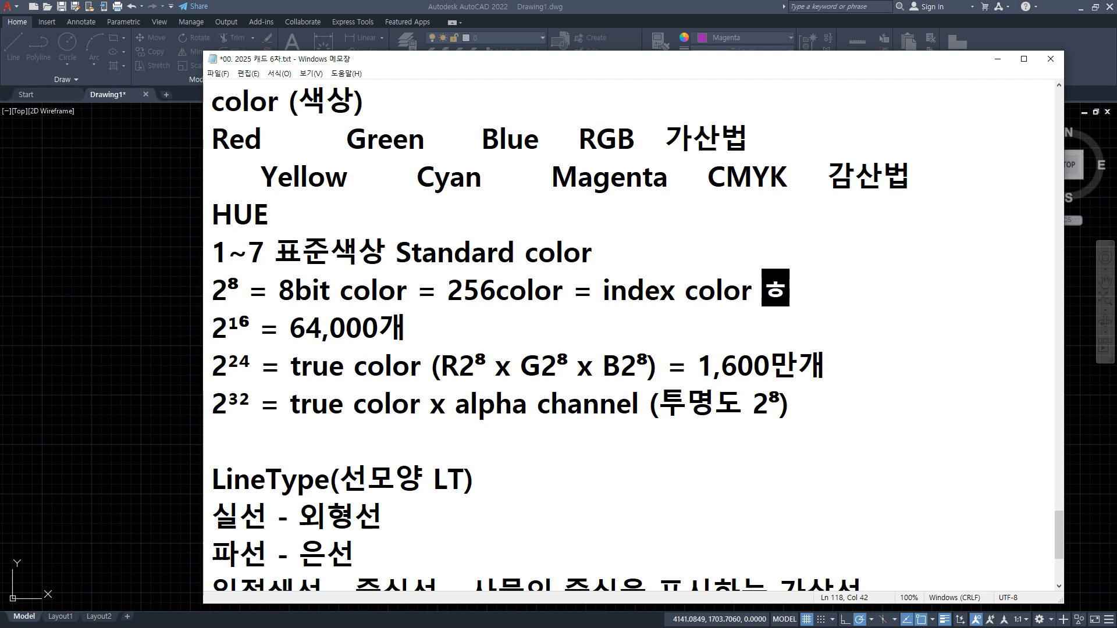
text(GIF)
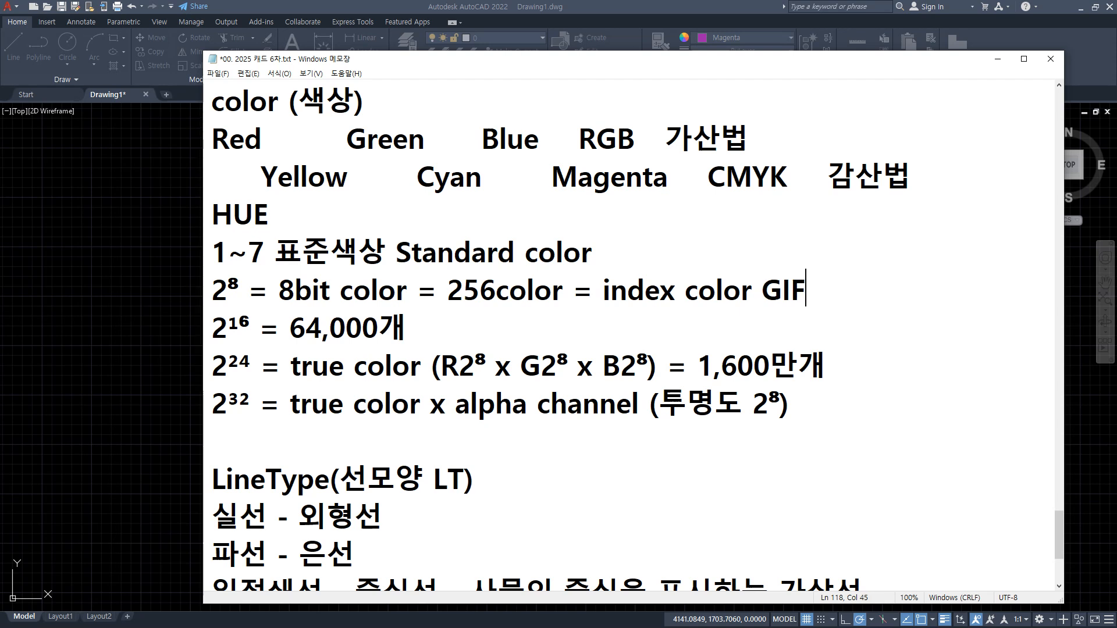
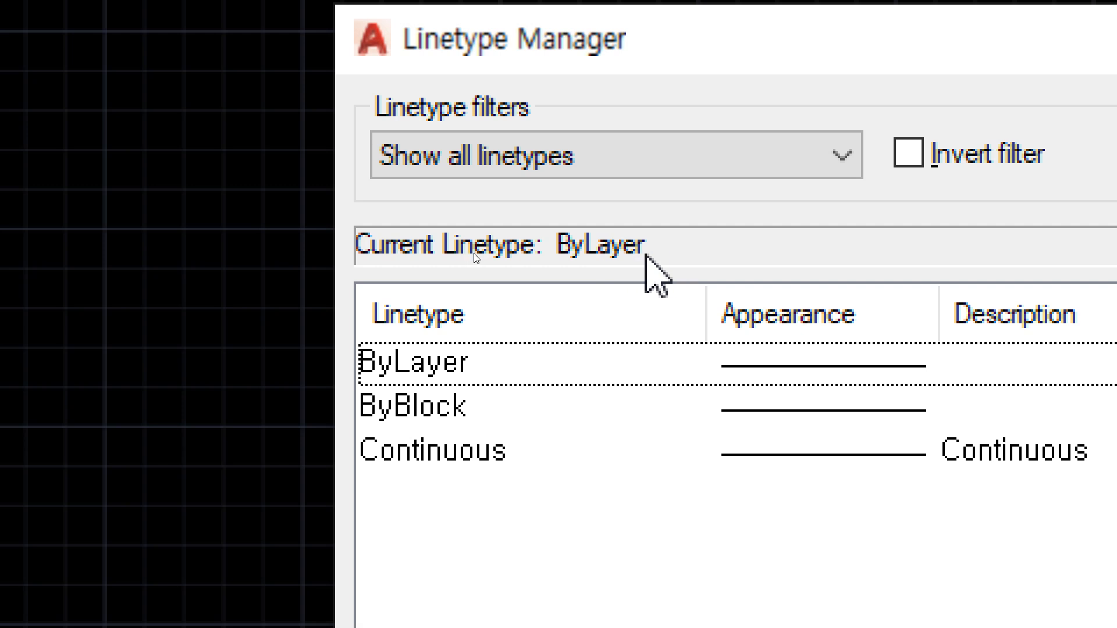
- Examine the ByLayer, ByBlock and Continuous entries in the Linetype Manager
click(540, 373)
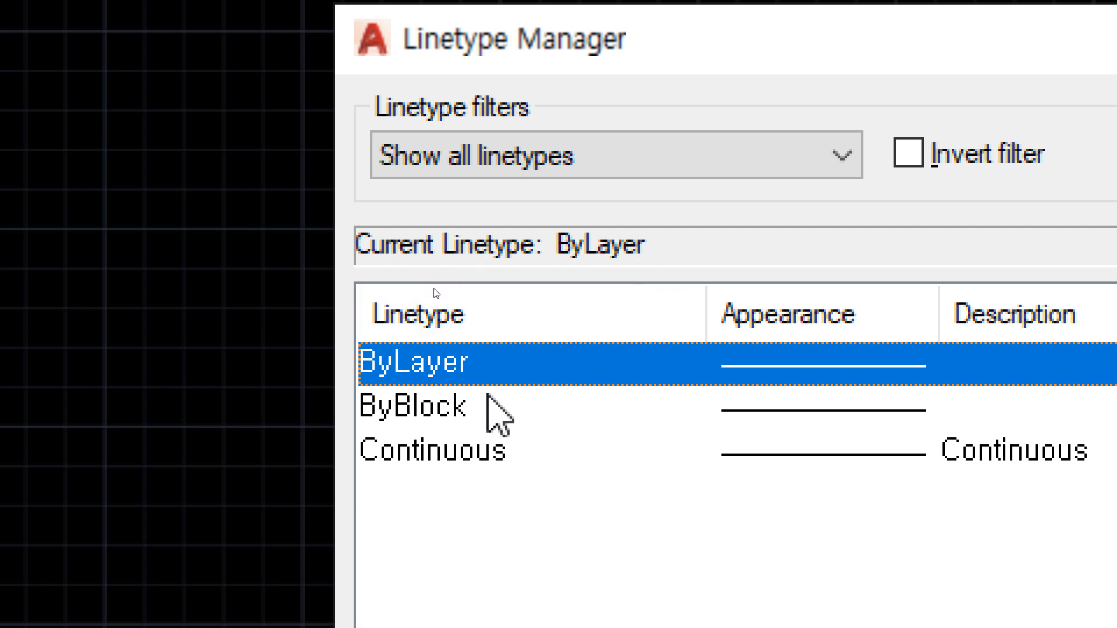
click(489, 407)
click(487, 375)
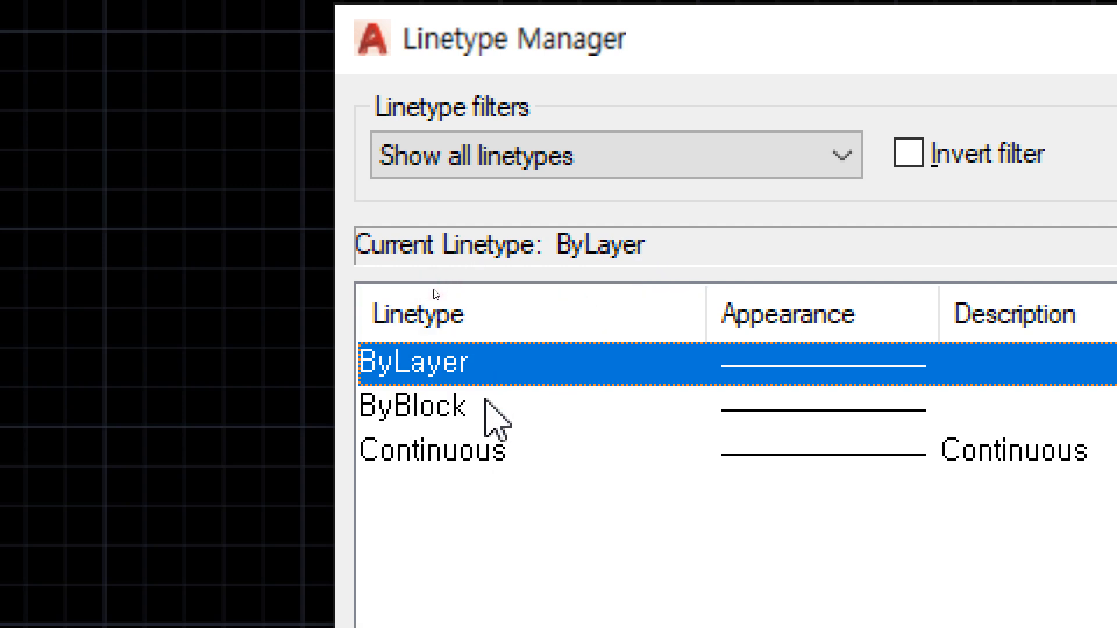
click(485, 401)
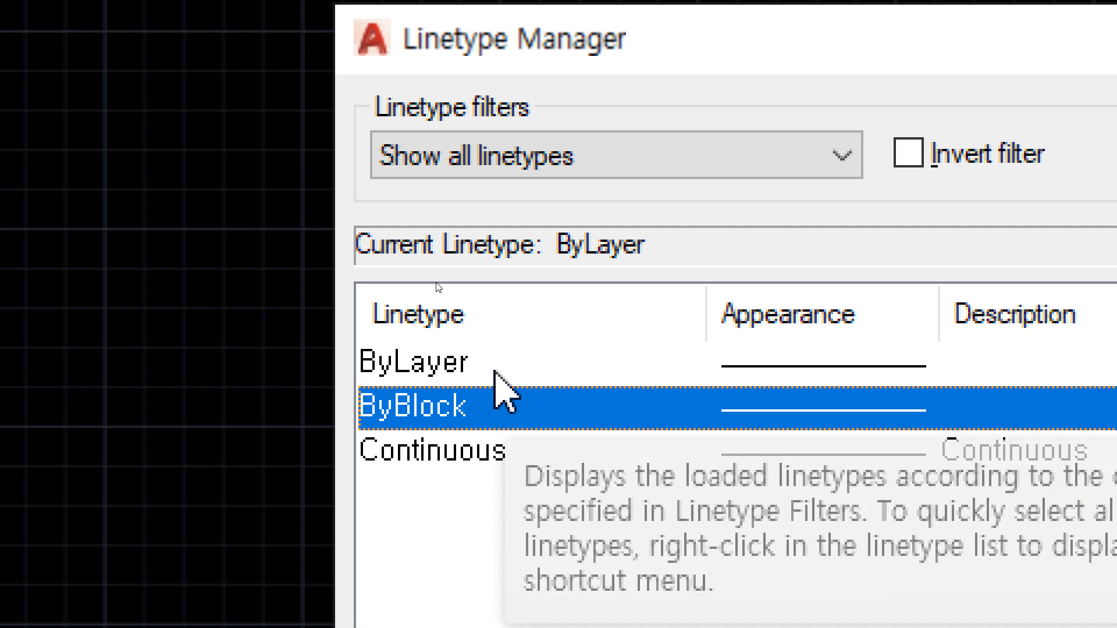
click(495, 374)
click(502, 405)
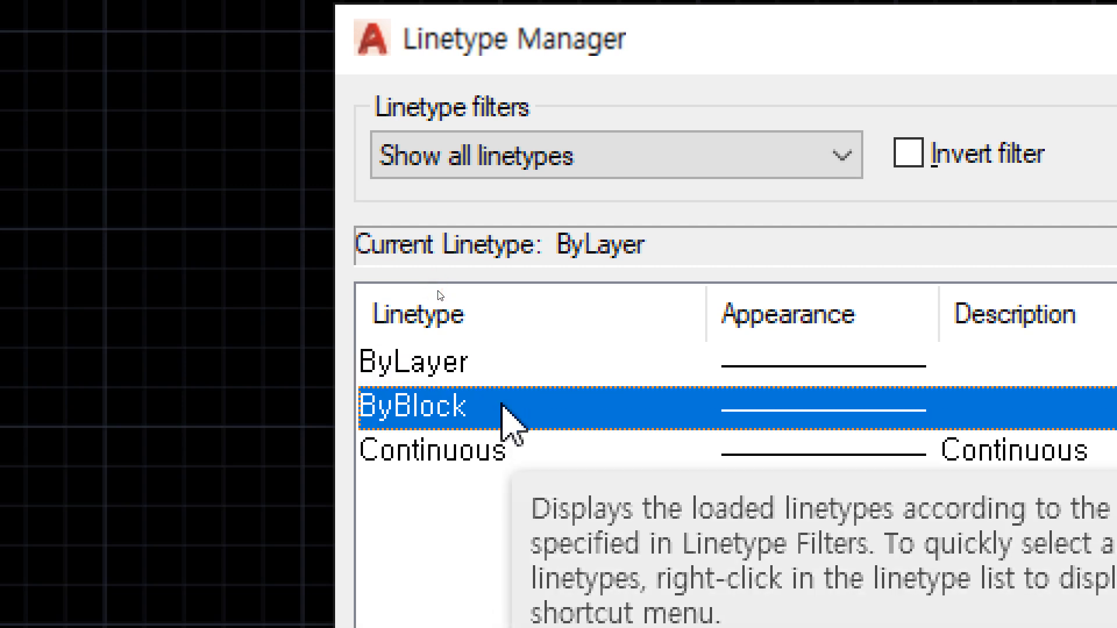
click(492, 374)
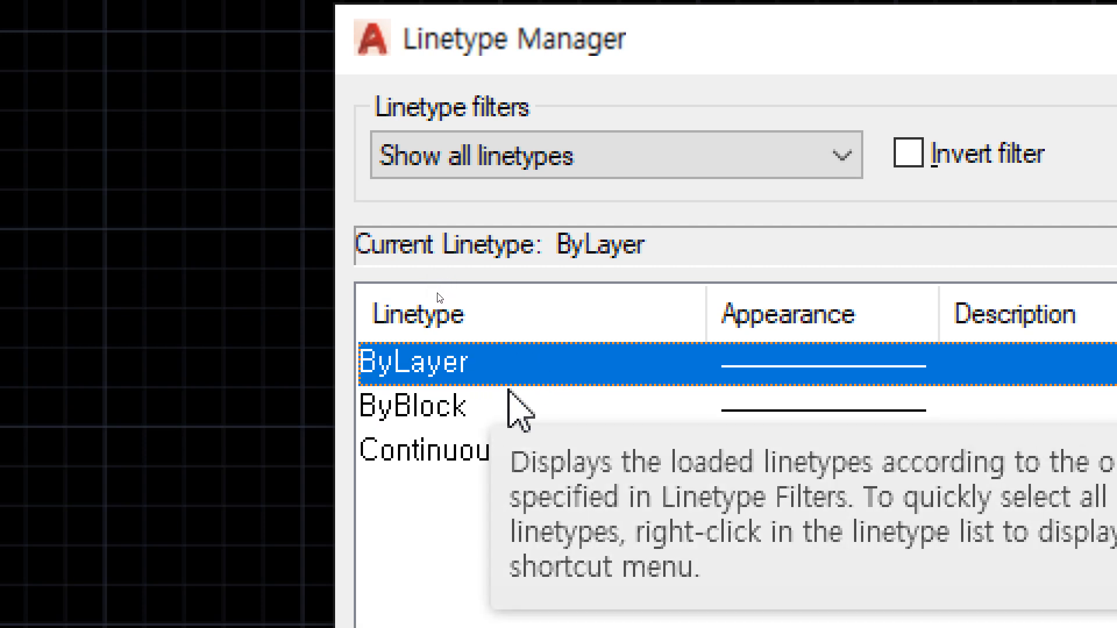
click(449, 458)
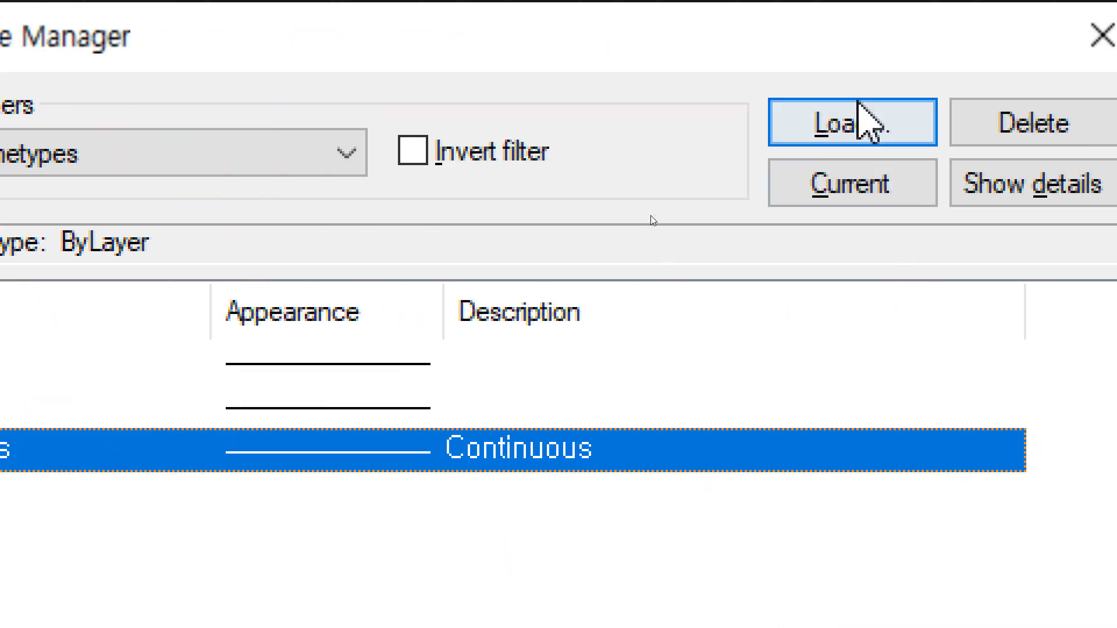
- Load the CENTER, HIDDEN and PHANTOM linetypes from acadiso.lin into the drawing
click(852, 119)
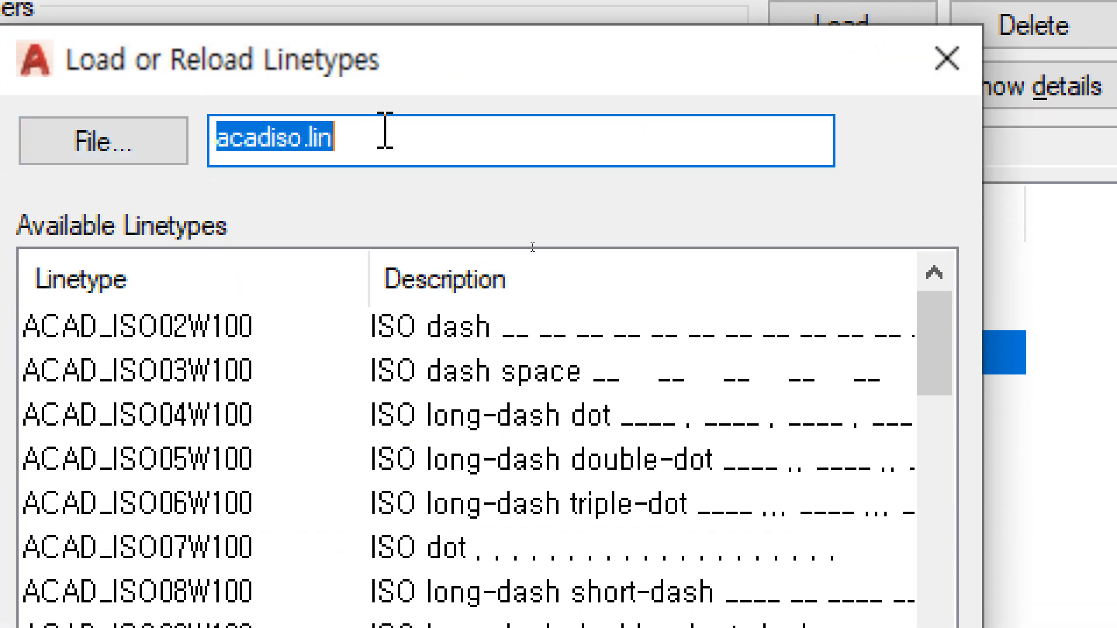
click(339, 166)
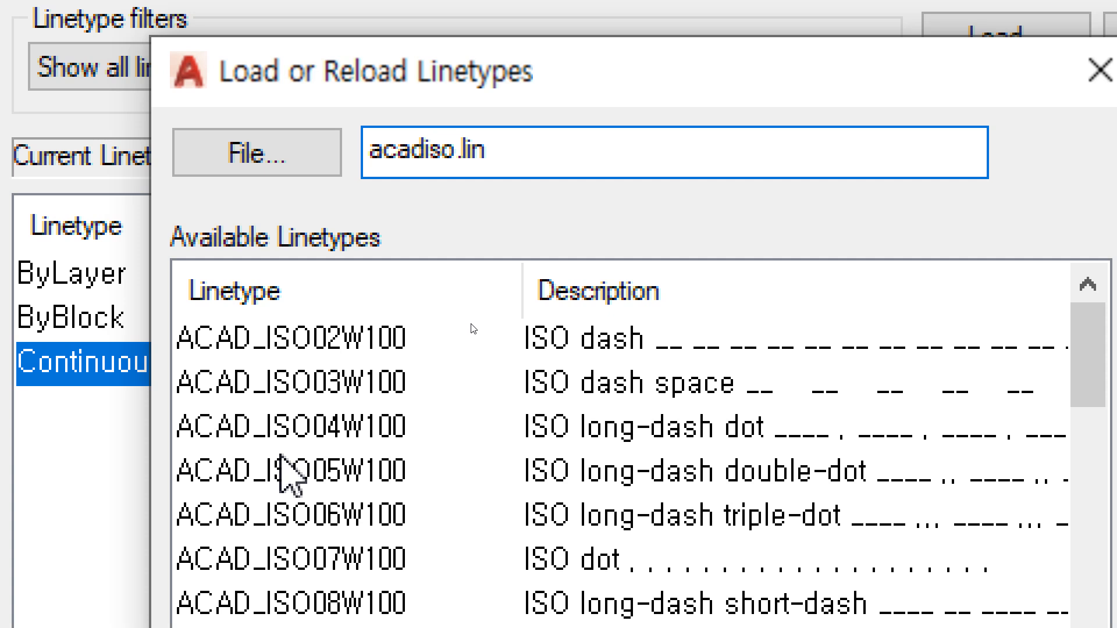
click(174, 423)
scroll(198, 436, down, 1)
scroll(356, 471, down, 1)
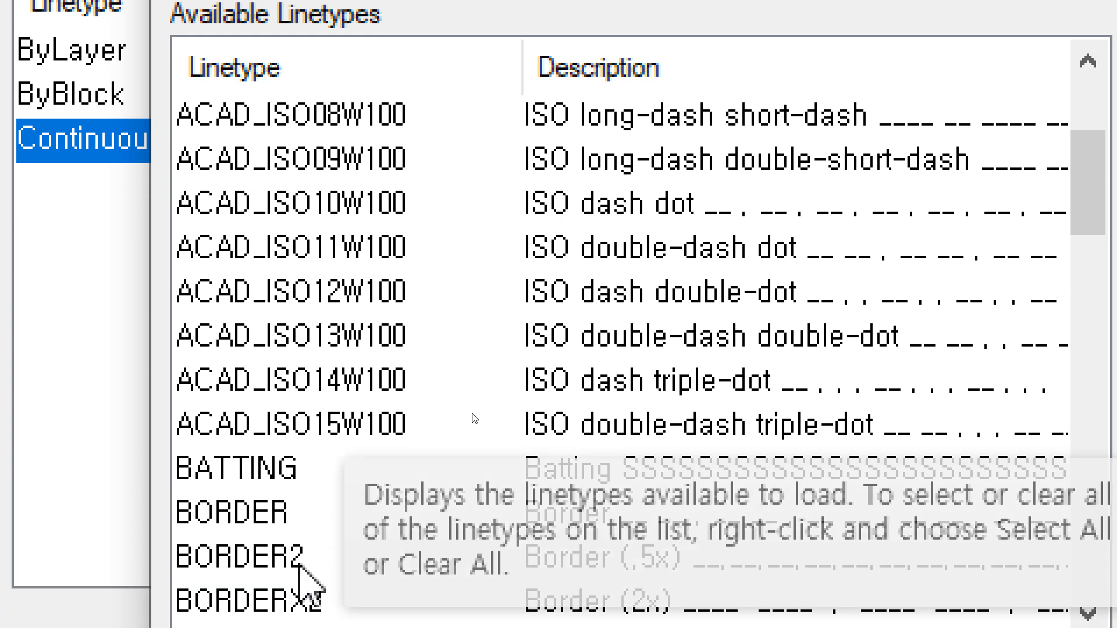
scroll(367, 454, down, 1)
scroll(356, 436, down, 1)
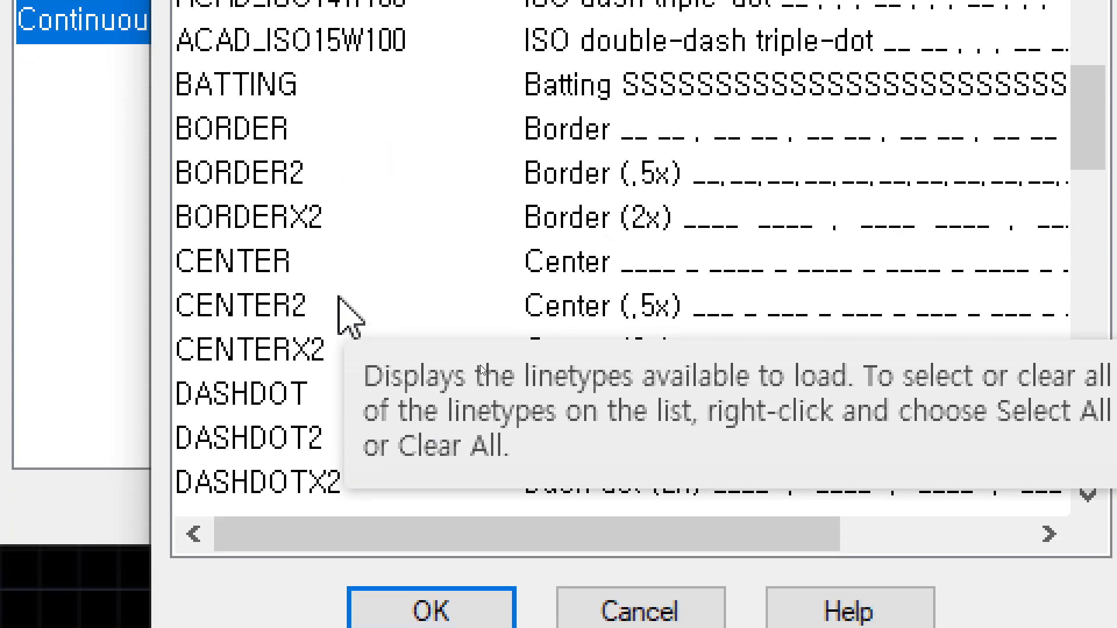
click(323, 261)
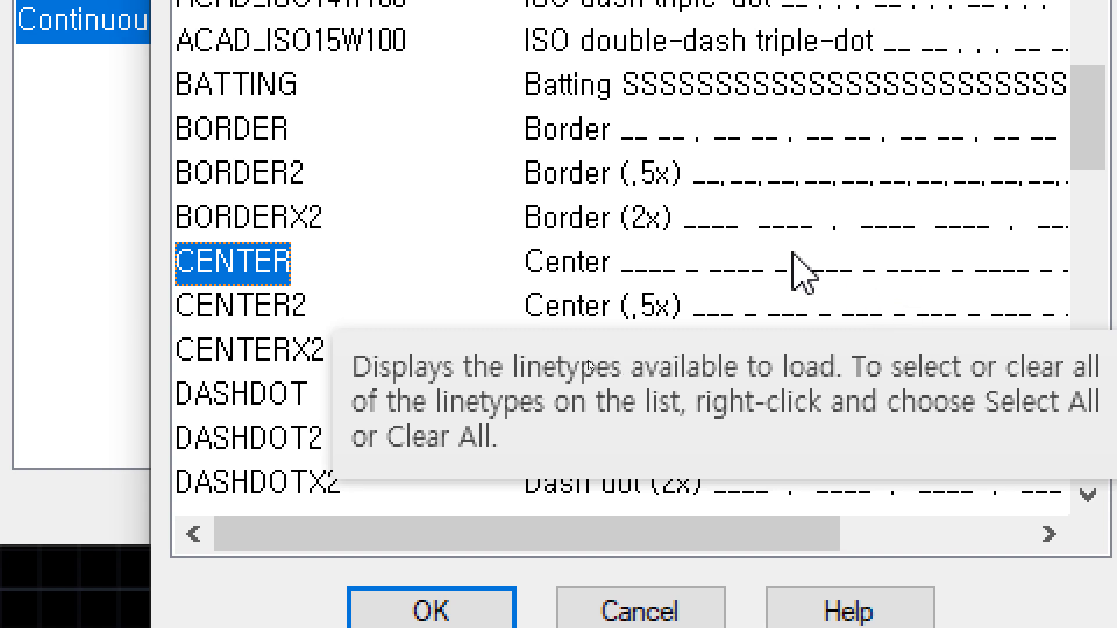
scroll(349, 342, down, 2)
scroll(332, 327, down, 3)
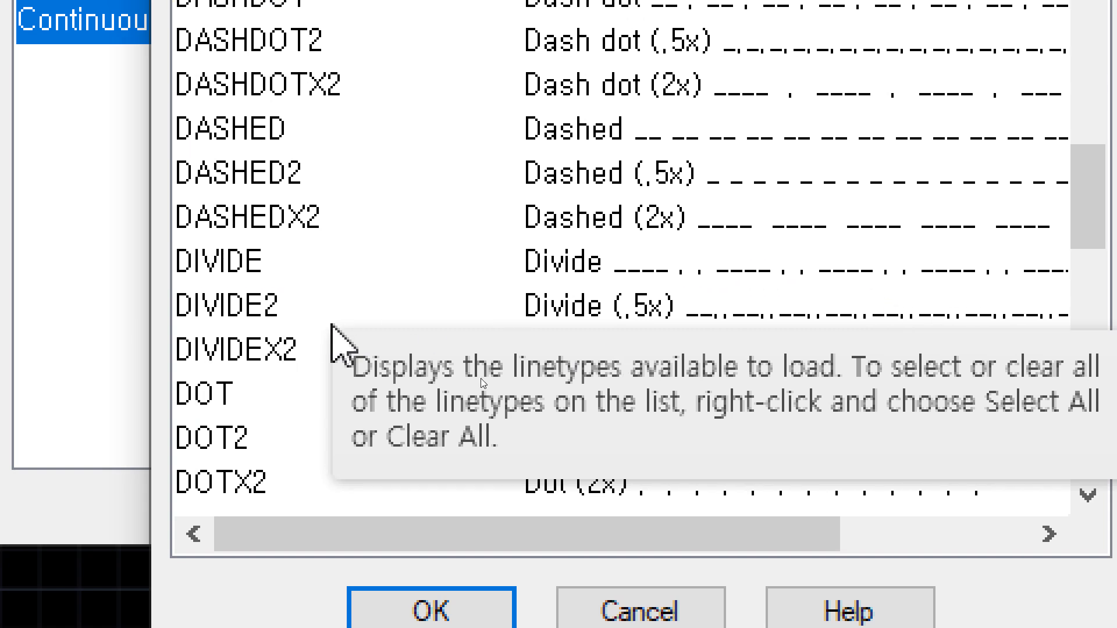
click(313, 400)
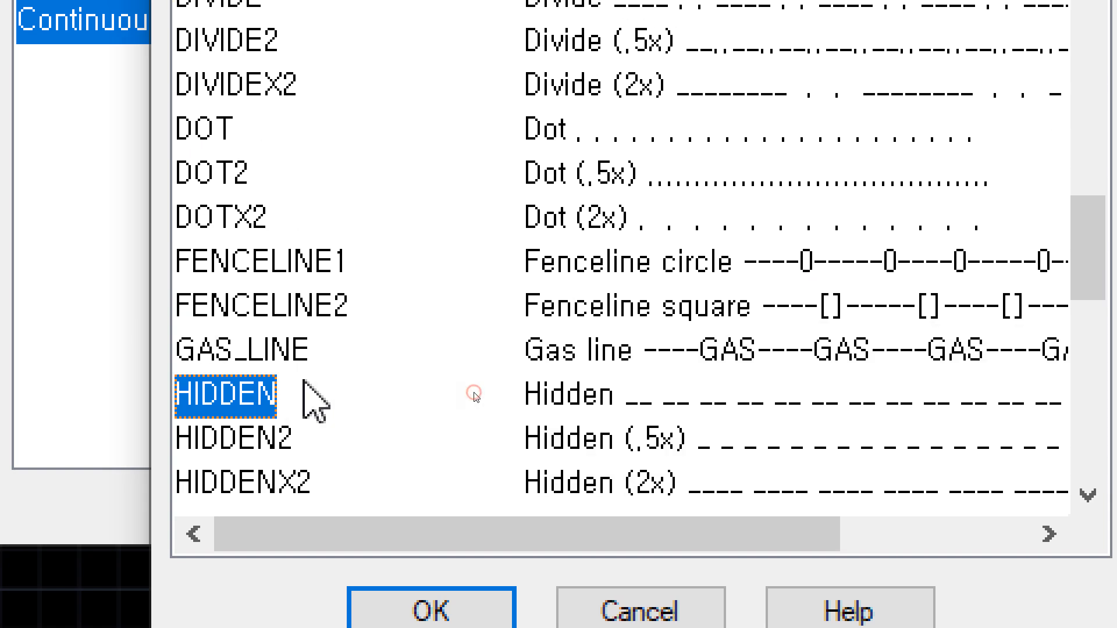
scroll(543, 396, down, 2)
scroll(542, 397, down, 5)
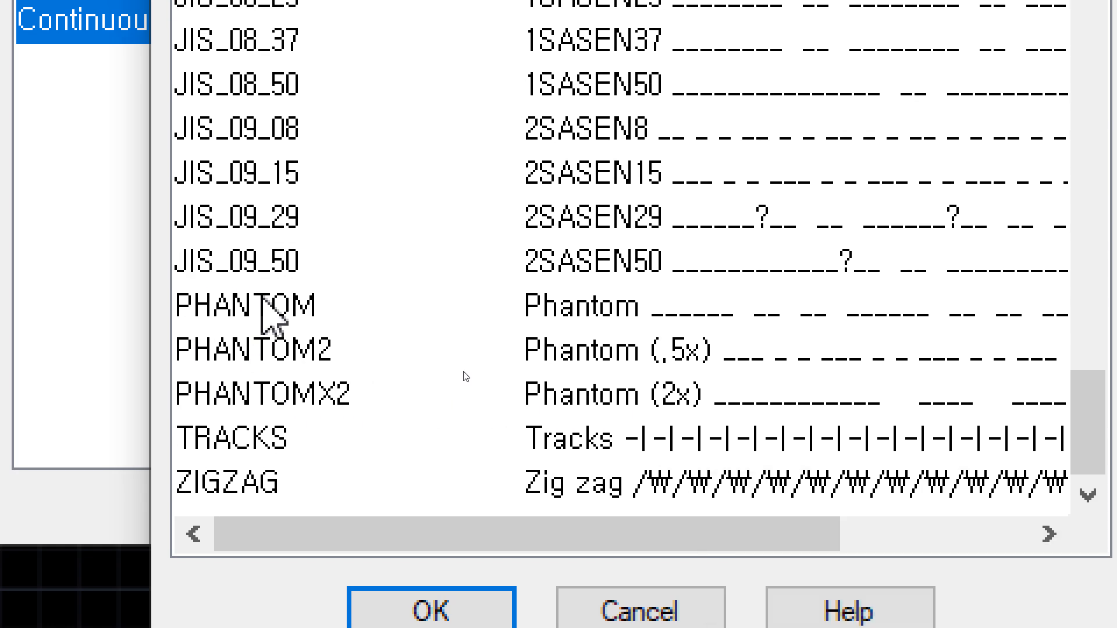
click(263, 302)
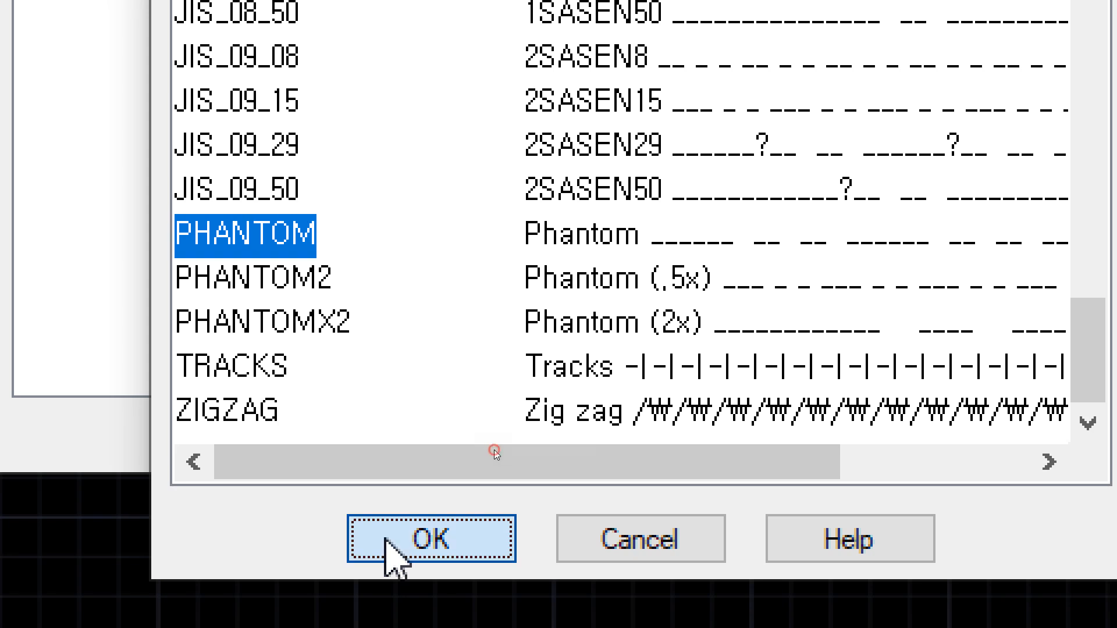
click(392, 550)
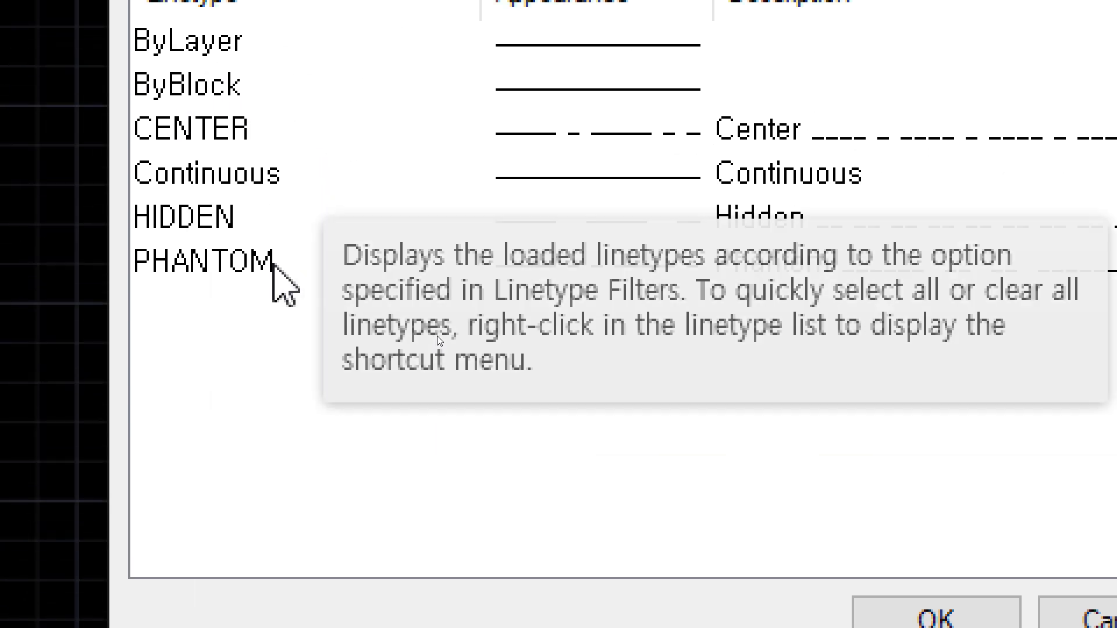
- Look over the loaded HIDDEN and PHANTOM linetypes and set CENTER as the current linetype
click(256, 143)
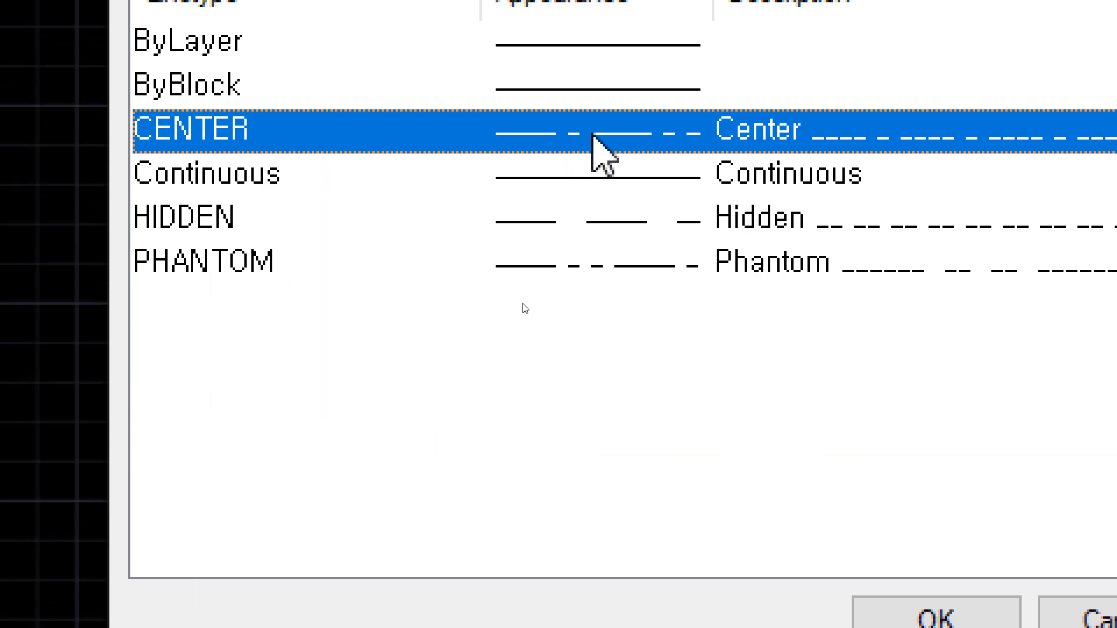
click(230, 219)
click(231, 274)
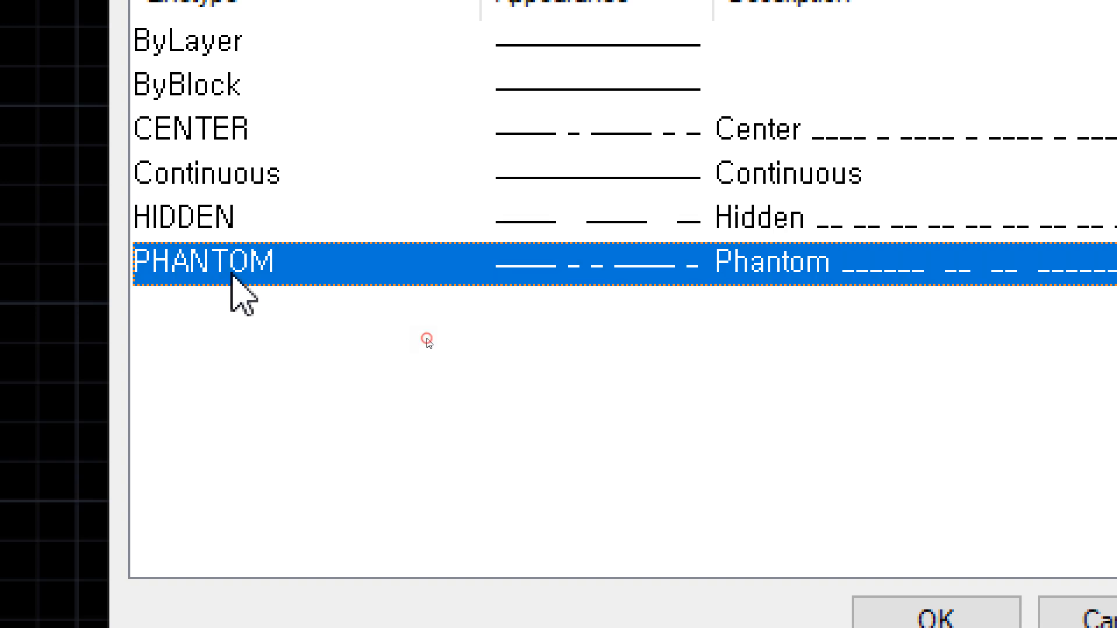
click(215, 141)
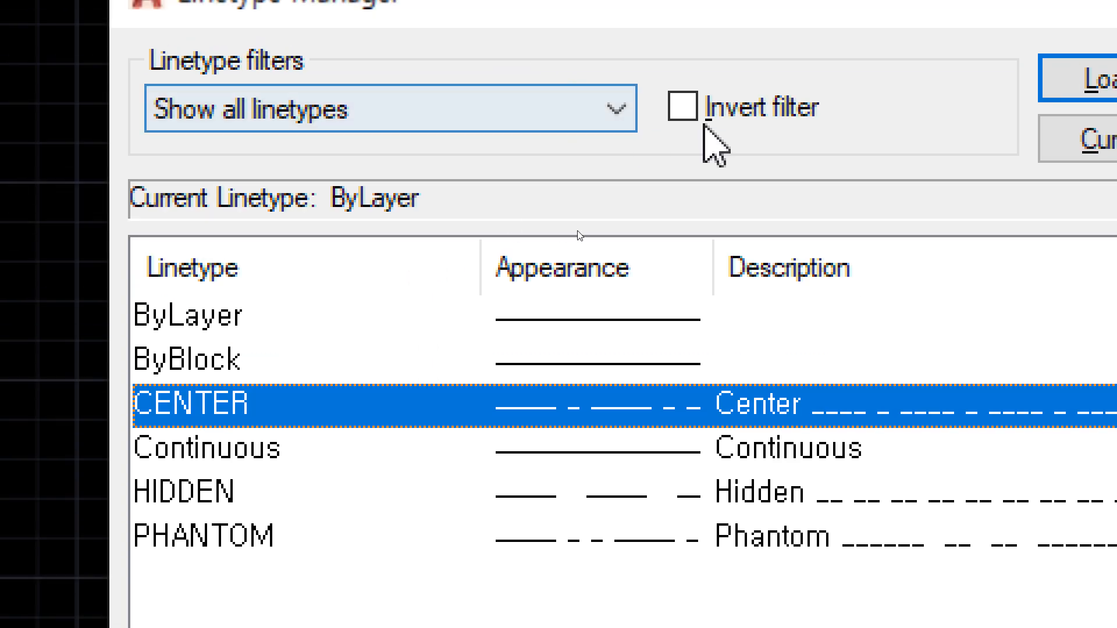
click(990, 153)
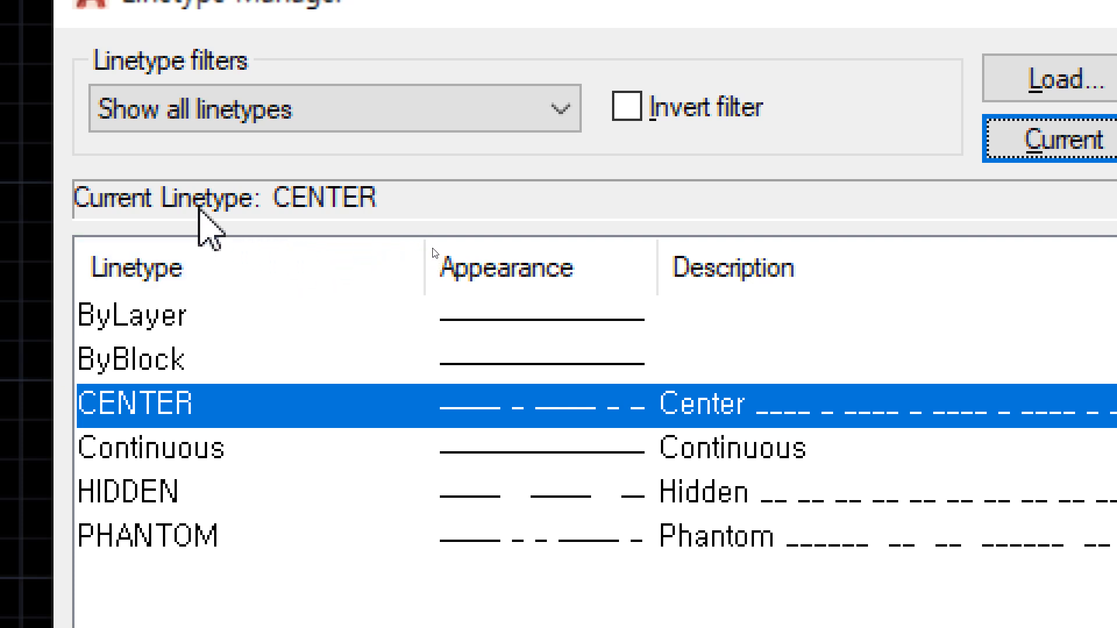
- Try making PHANTOM, CENTER, HIDDEN and Continuous the current linetype in turn, directly from the linetype list
click(120, 502)
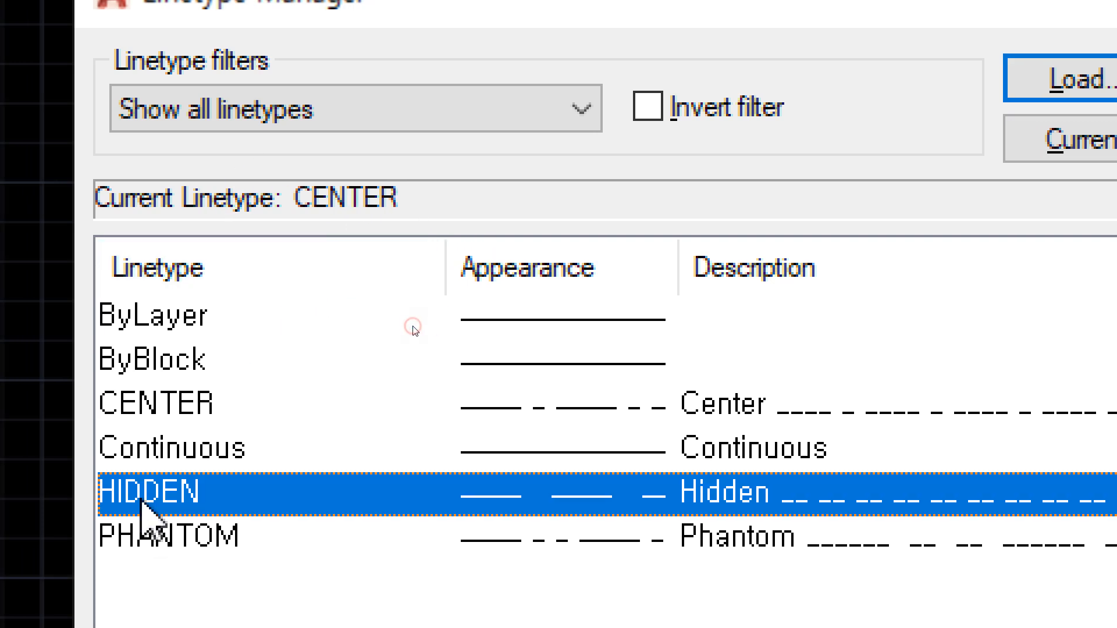
click(154, 540)
double_click(185, 552)
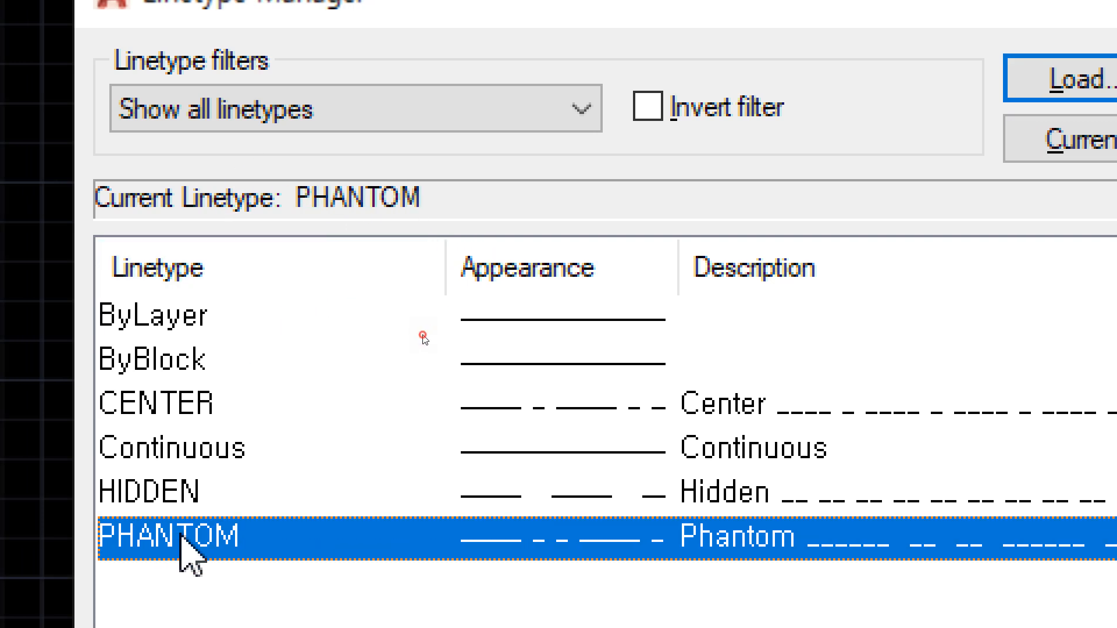
click(176, 407)
double_click(176, 407)
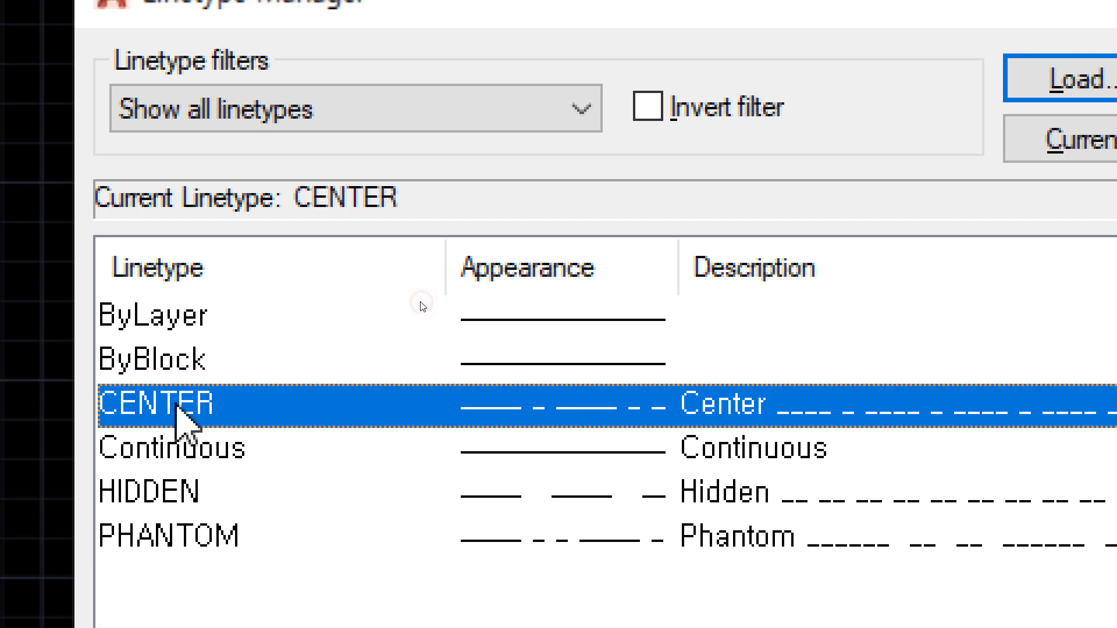
click(145, 492)
double_click(145, 492)
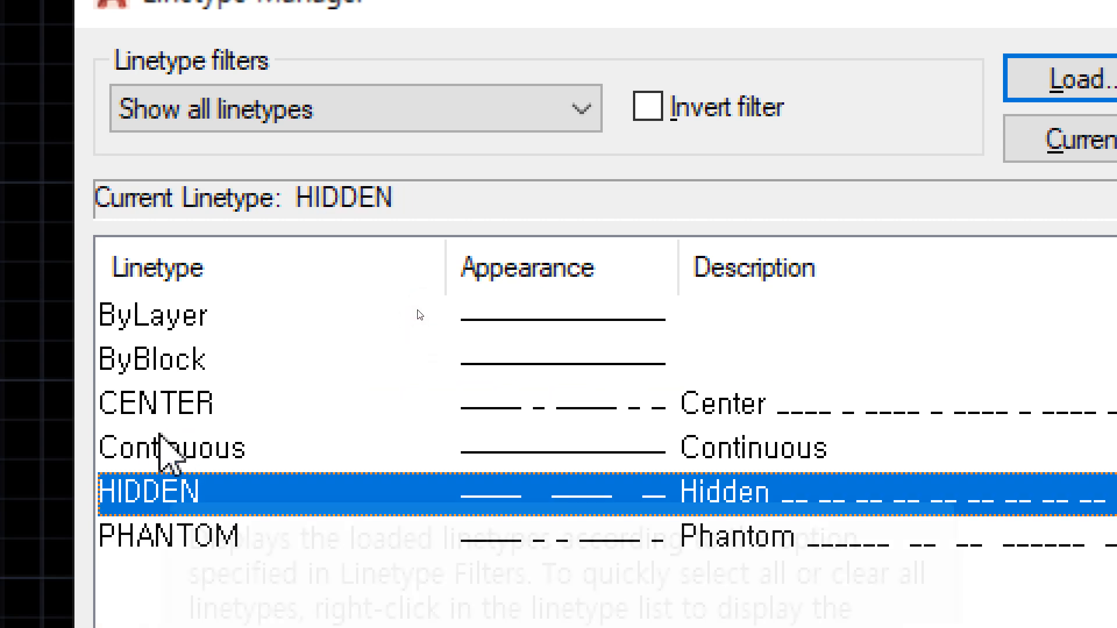
click(163, 448)
double_click(164, 448)
- Make CENTER the current linetype again in place of Continuous
click(165, 406)
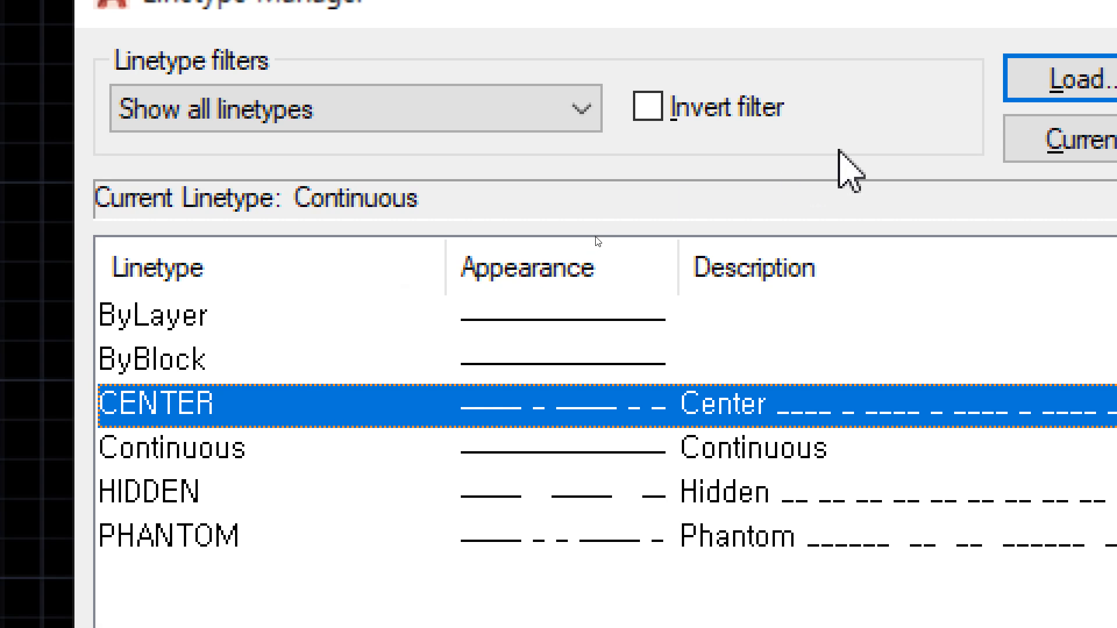
click(1026, 143)
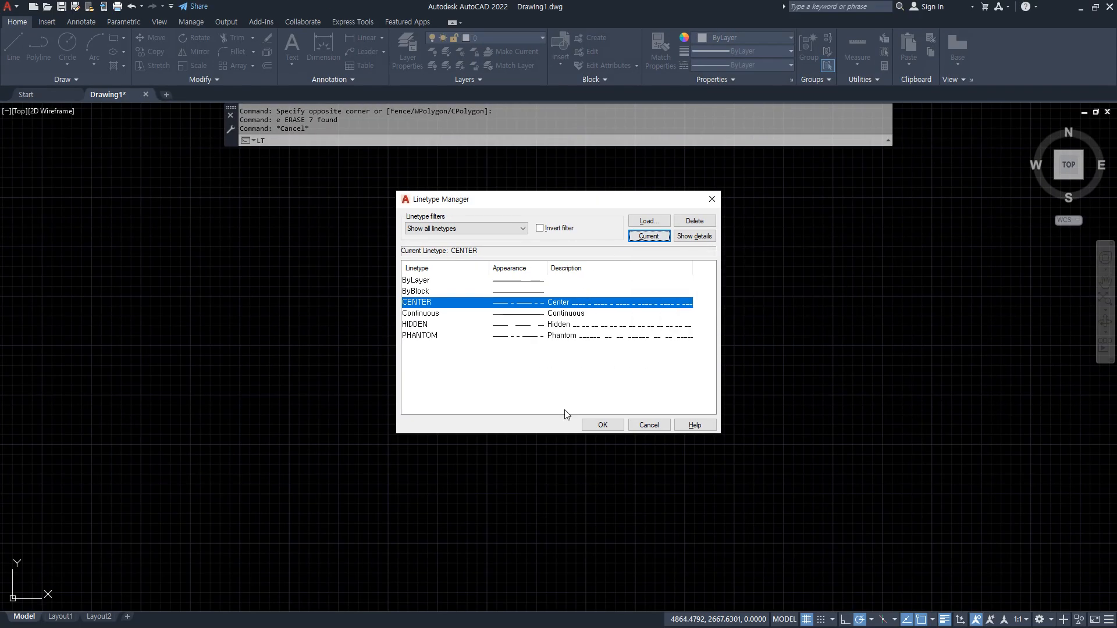
- Accept CENTER as the current linetype, fit the whole drawing area in view and draw a long horizontal line with it
click(601, 425)
text(z)
key(Return)
text(a)
key(Return)
text(l)
key(Return)
click(335, 344)
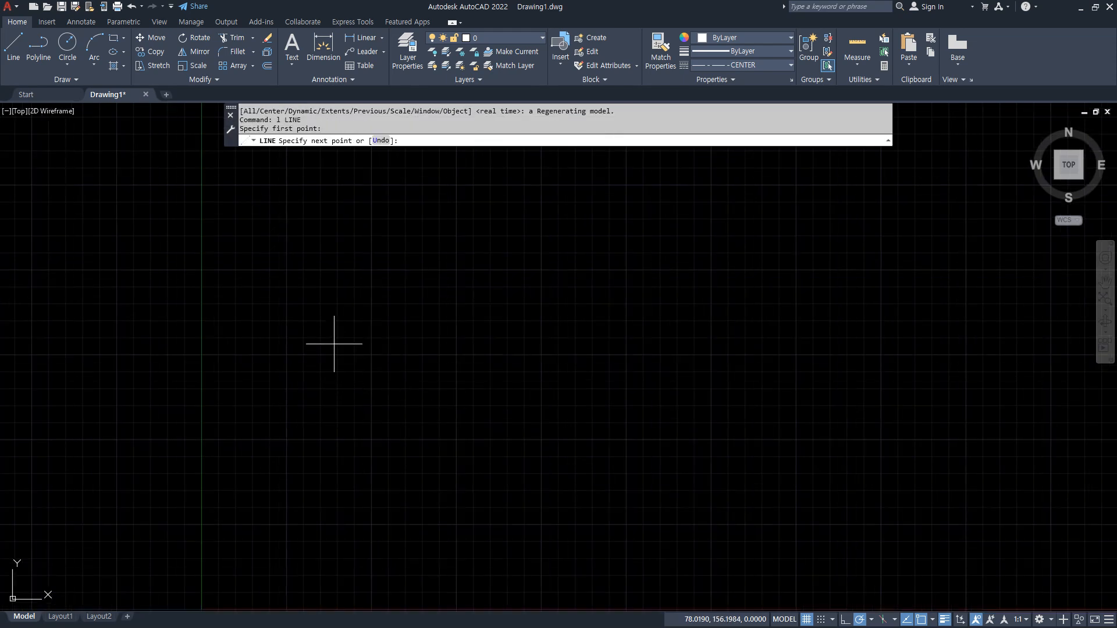
click(841, 344)
key(Return)
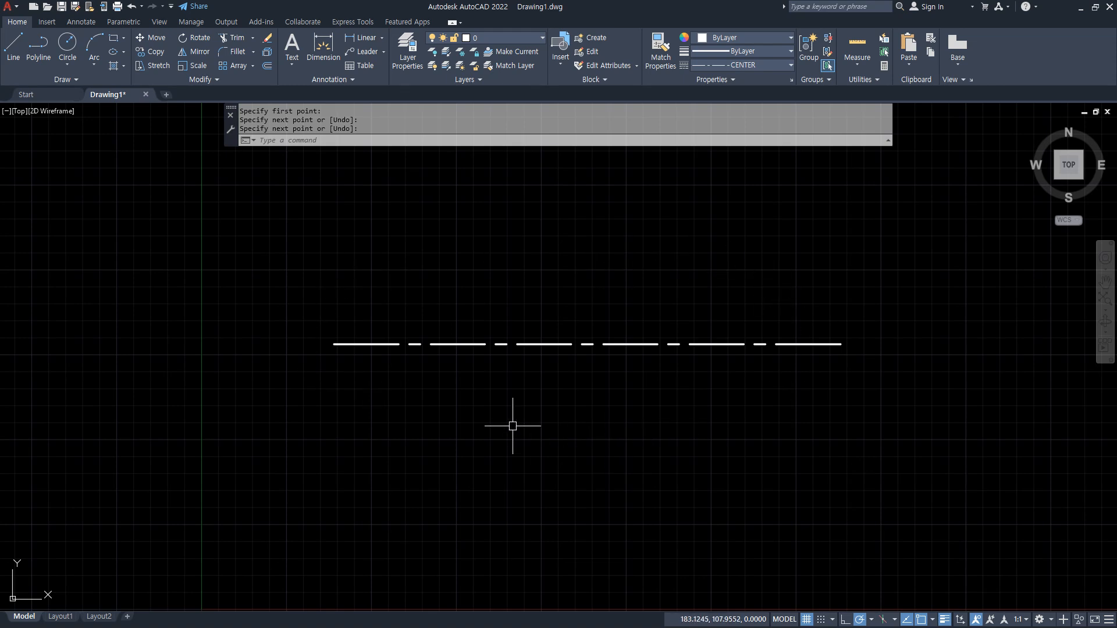
scroll(794, 366, up, 2)
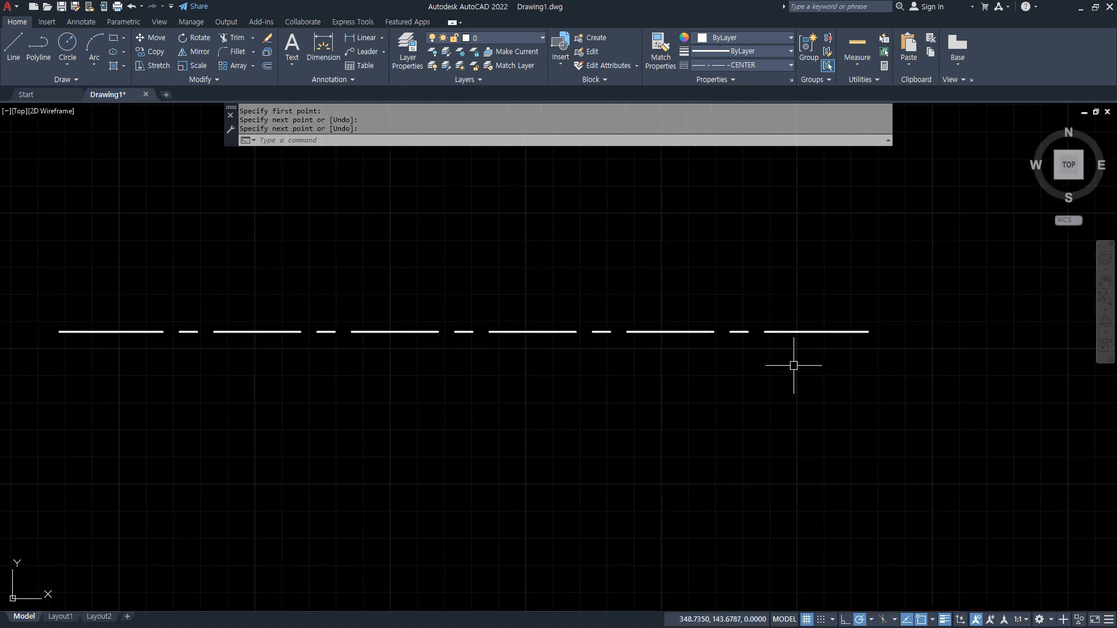
- Make HIDDEN the current linetype and draw a second long horizontal line below the CENTER line
click(759, 65)
click(745, 139)
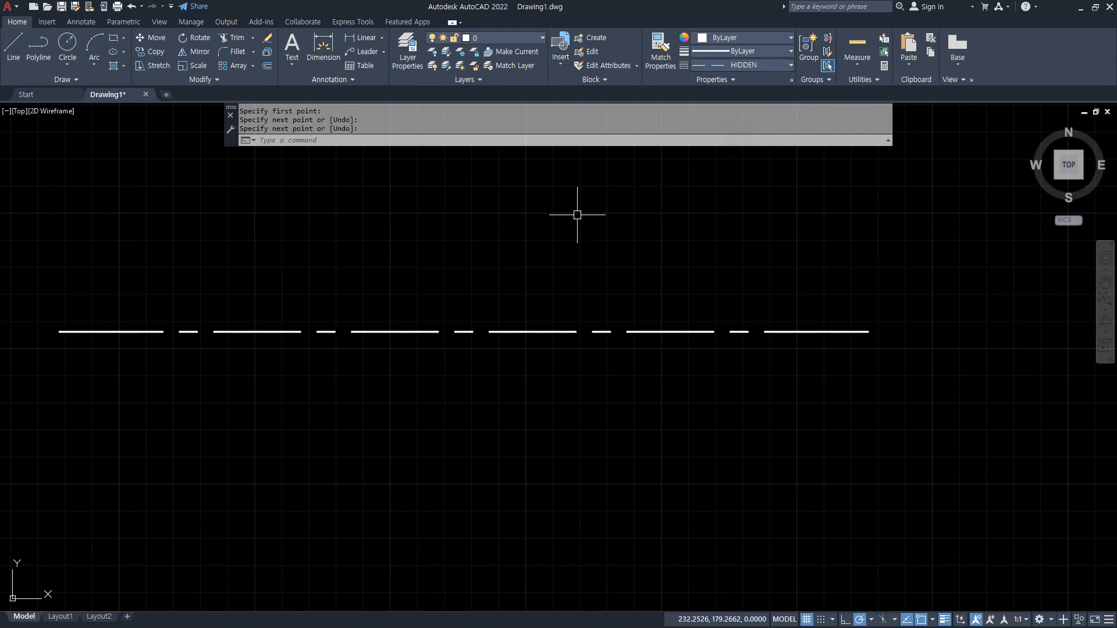
text(l)
key(Return)
click(65, 406)
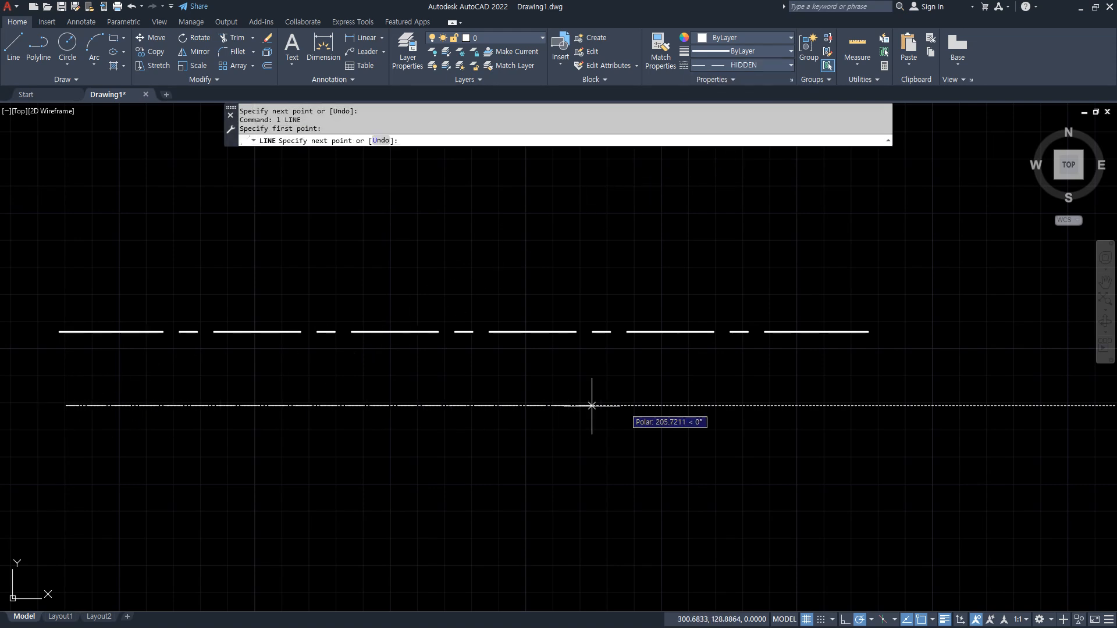
click(843, 406)
key(Return)
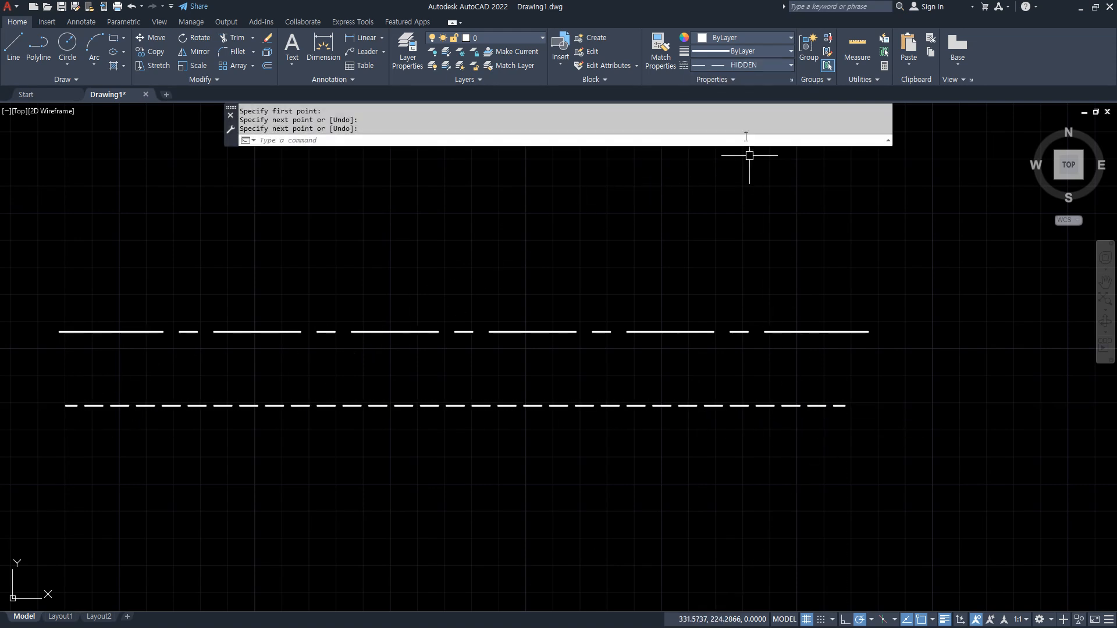
- Make PHANTOM the current linetype and draw a third long horizontal line below the HIDDEN line
click(757, 65)
click(747, 152)
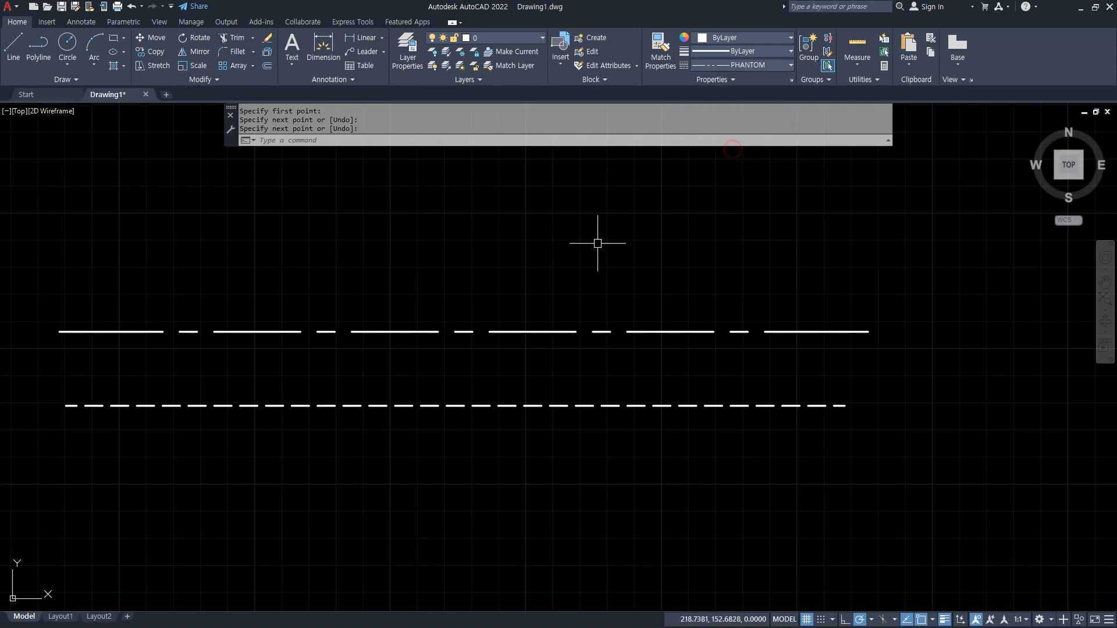
text(l)
key(Return)
click(69, 482)
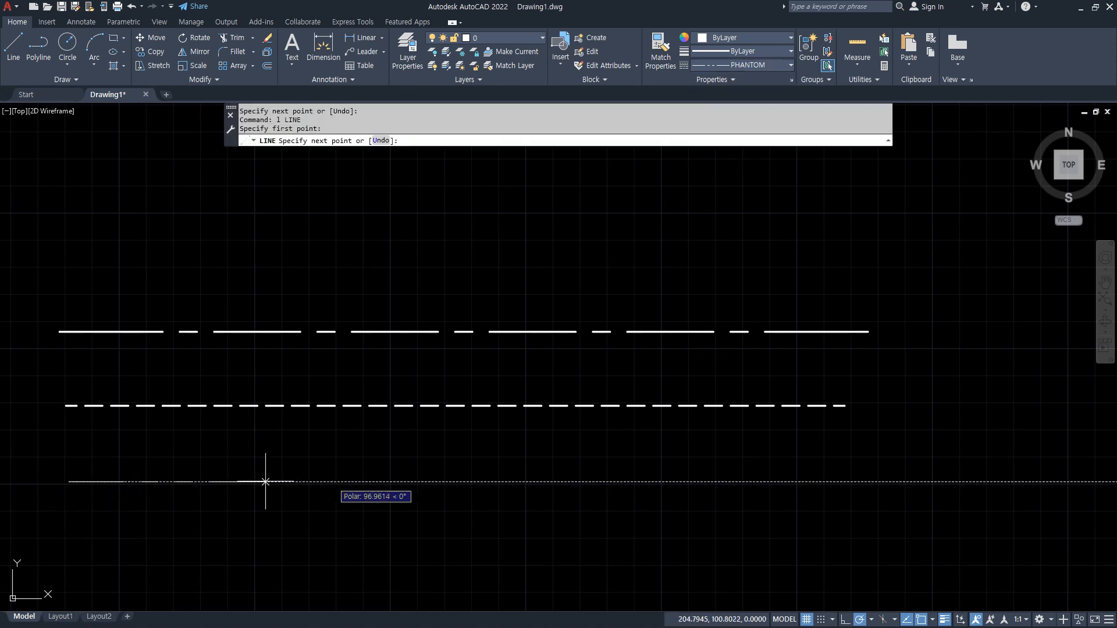
click(862, 482)
key(Return)
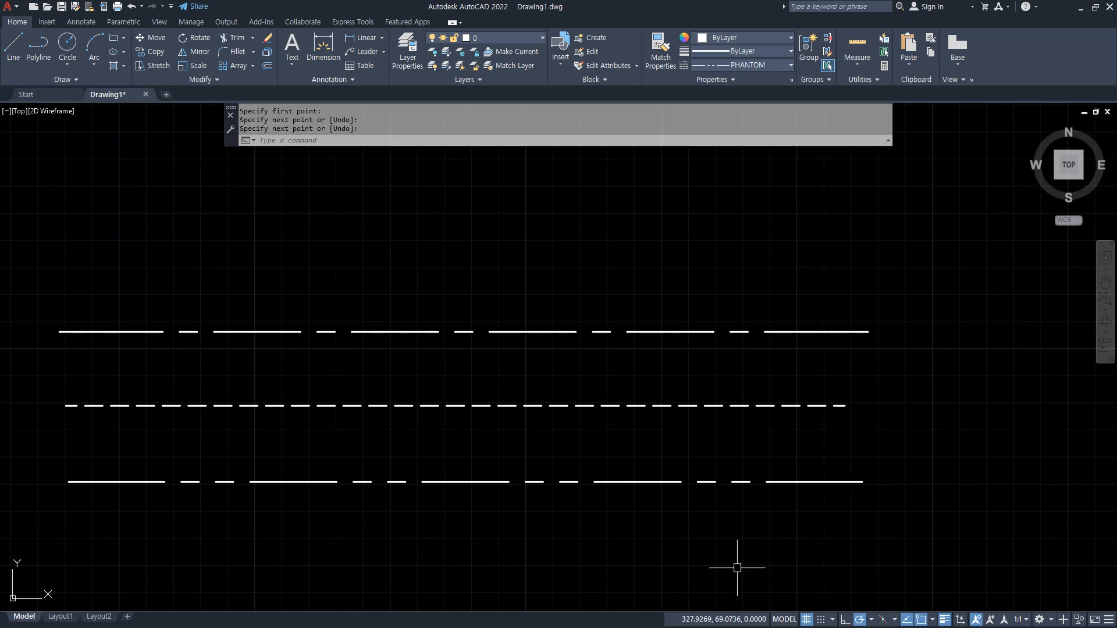
- Erase the three horizontal sample lines and restore the full drawing area view
click(755, 540)
click(573, 275)
text(e)
key(Return)
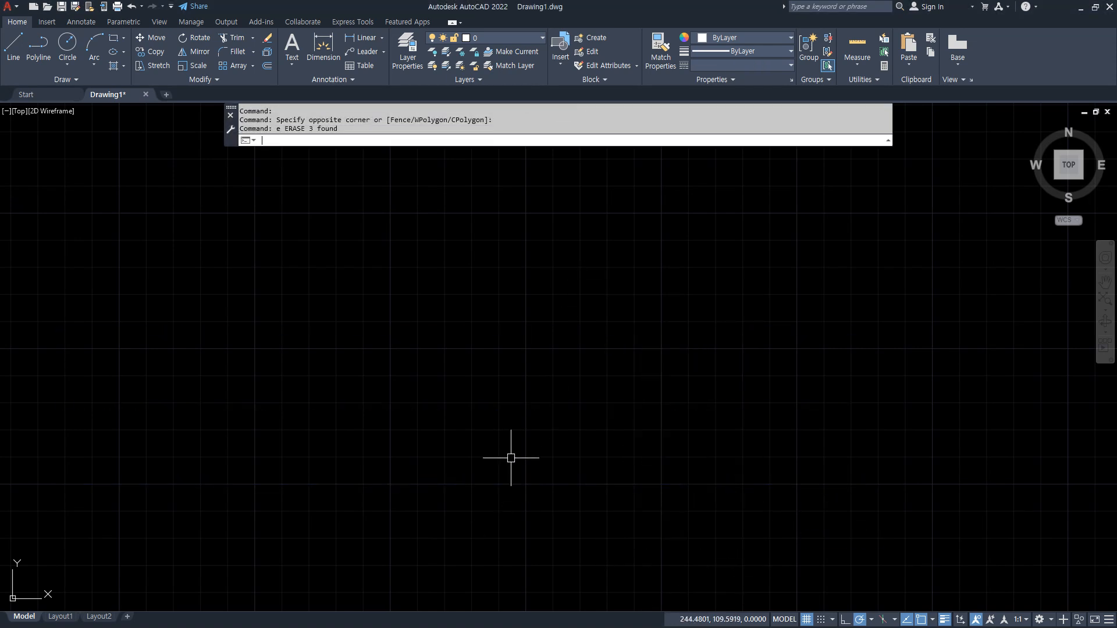
text(z)
key(Return)
text(a)
key(Return)
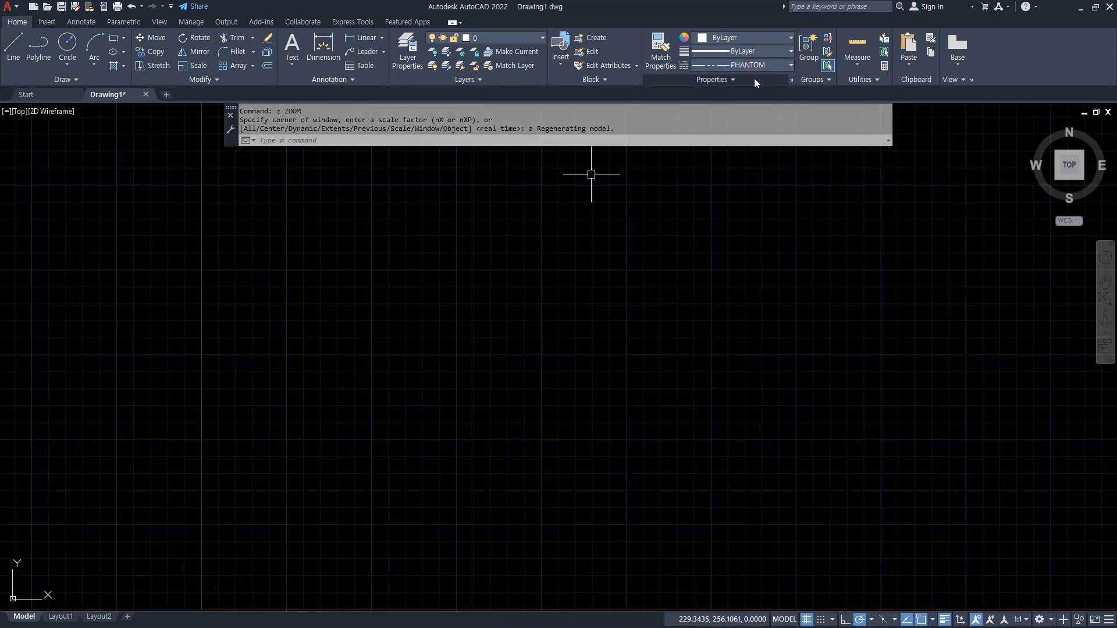
click(754, 65)
click(746, 108)
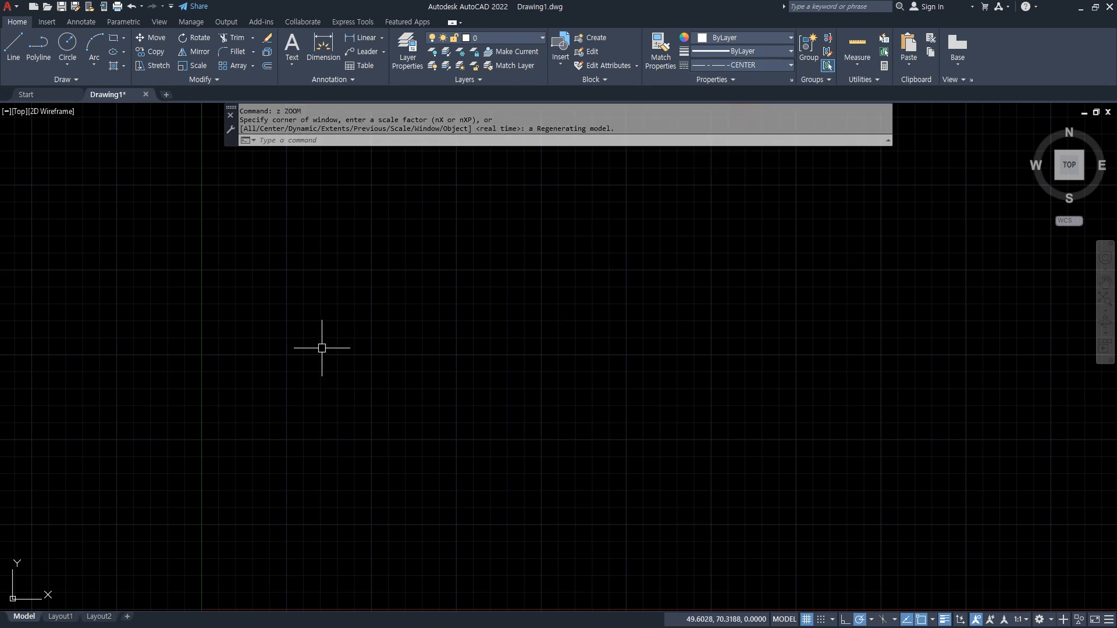
scroll(357, 466, down, 6)
scroll(425, 428, down, 5)
middle_drag(449, 399, 357, 414)
text(l)
key(Return)
click(416, 347)
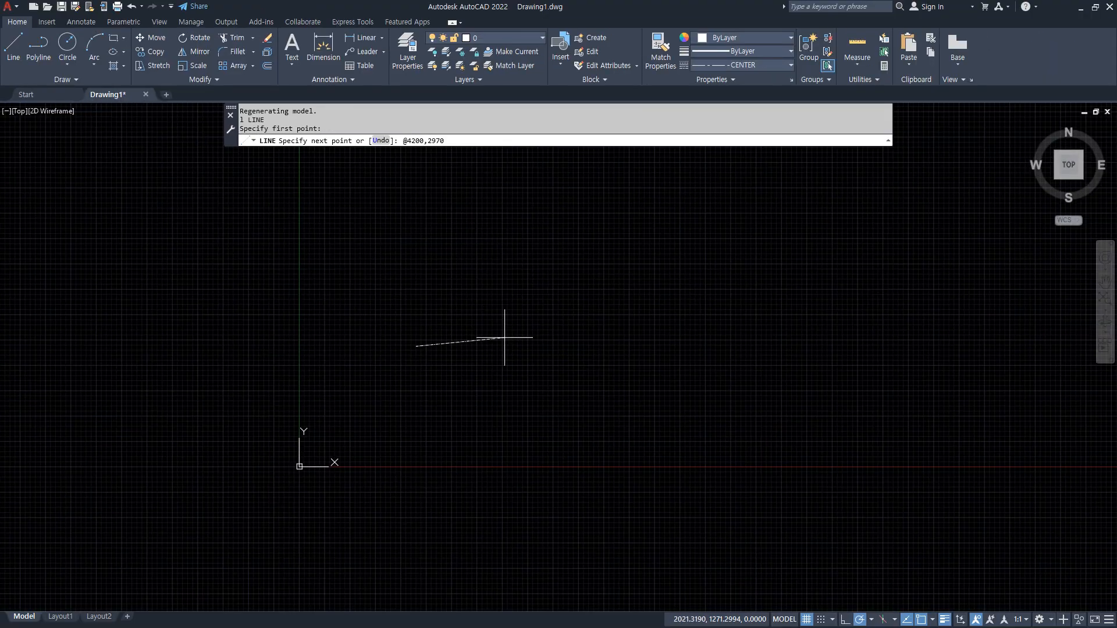
key(Return)
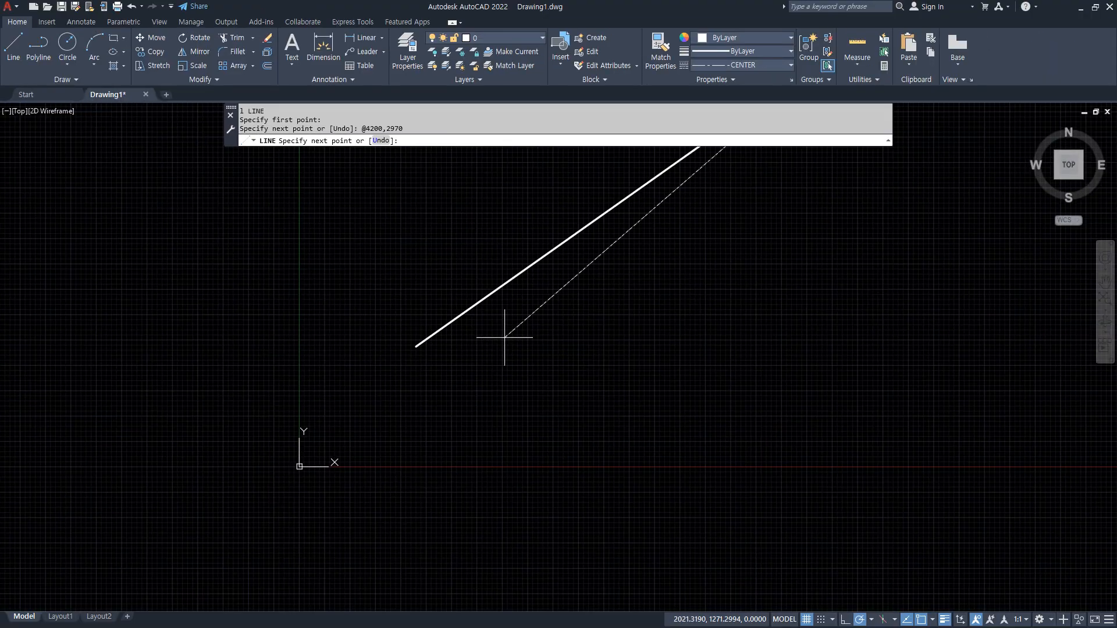
key(Return)
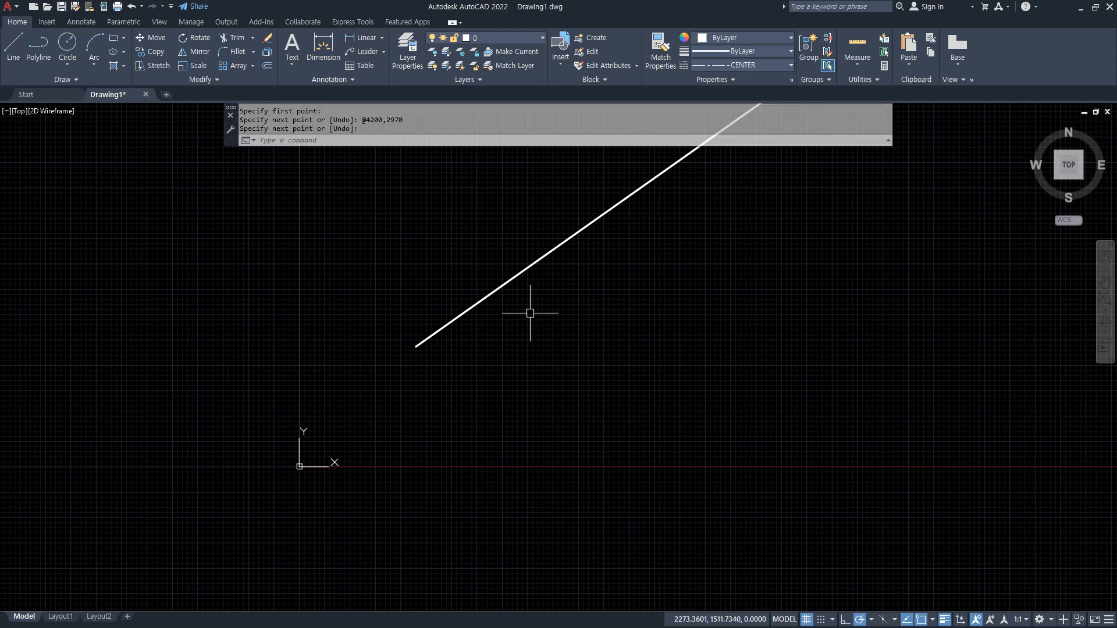
- Compare how the diagonal CENTER line's dash pattern appears in full view and at closer zoom
text(z)
key(Return)
text(a)
key(Return)
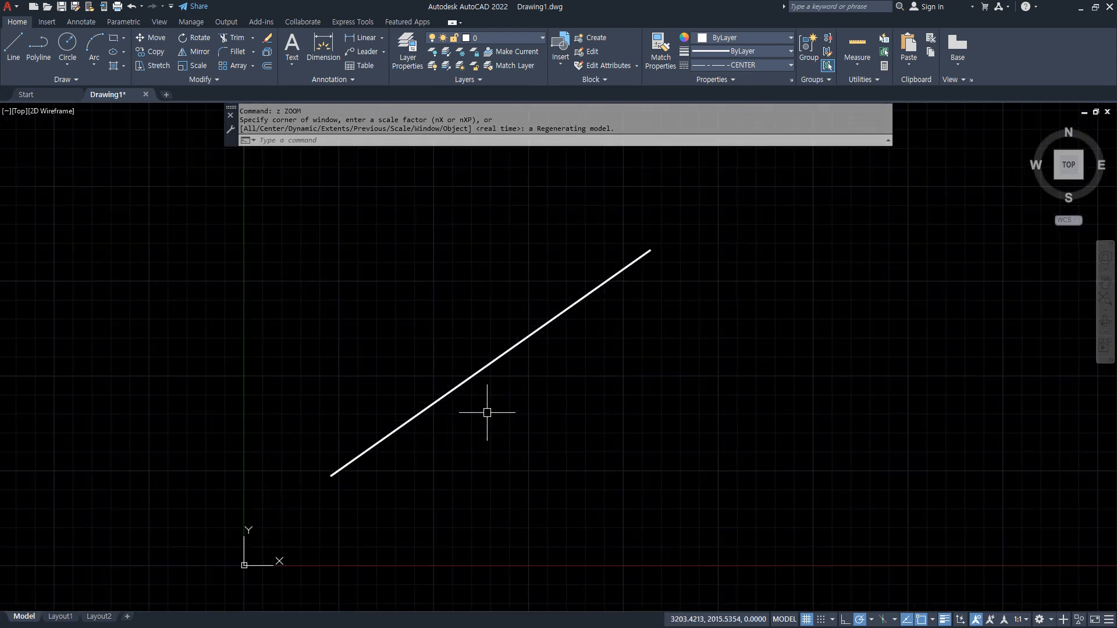
scroll(447, 412, up, 4)
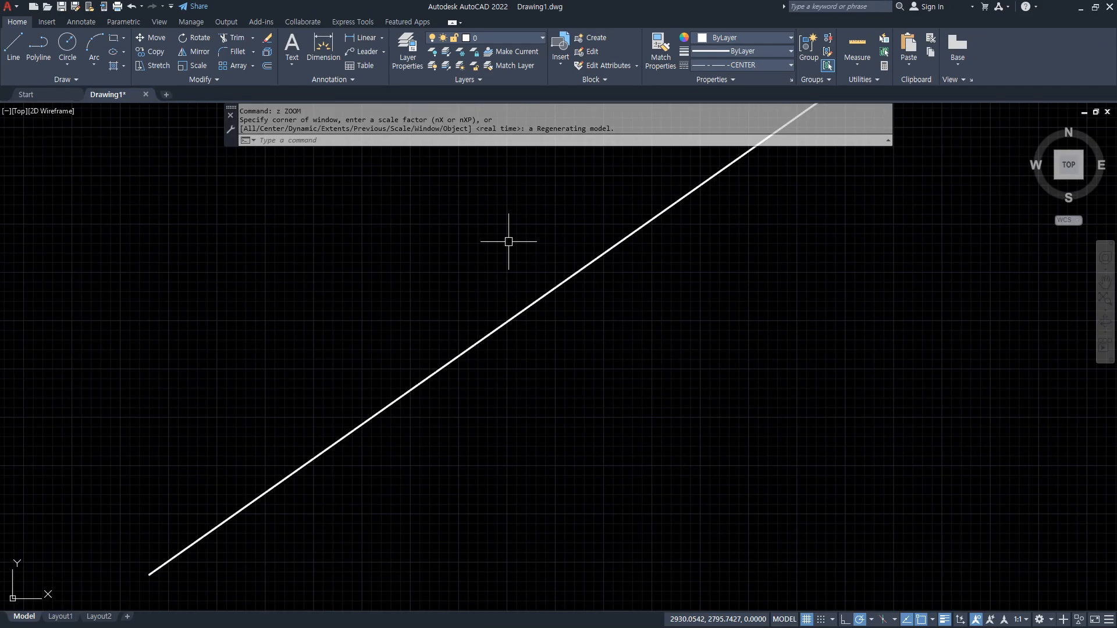
scroll(394, 423, up, 2)
middle_drag(388, 452, 440, 372)
scroll(441, 371, down, 2)
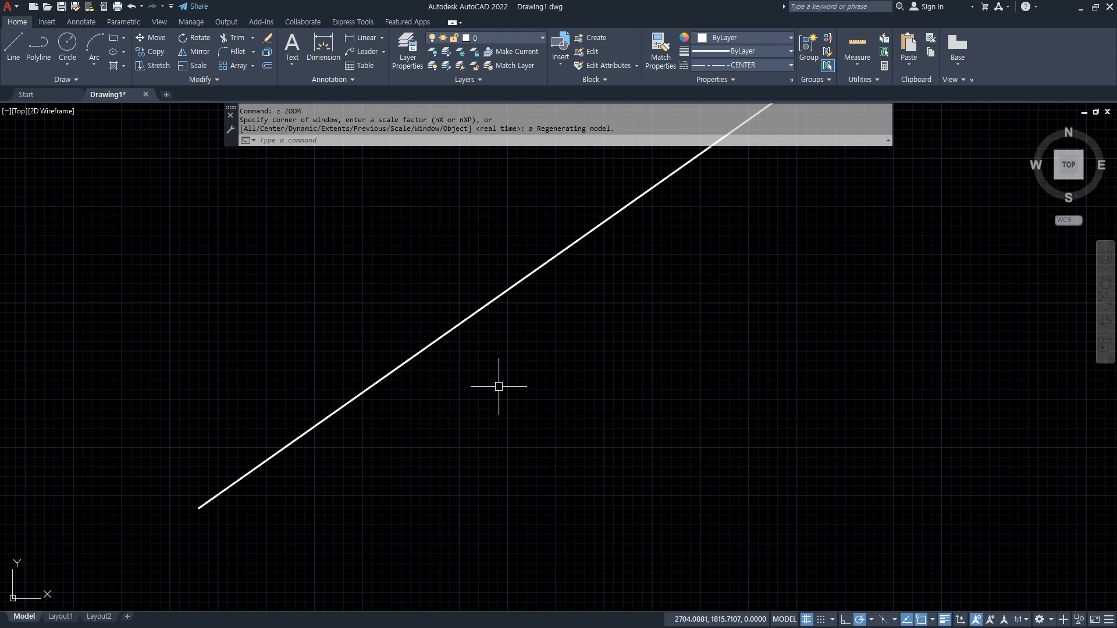
scroll(478, 319, up, 1)
scroll(477, 317, up, 1)
scroll(475, 316, up, 4)
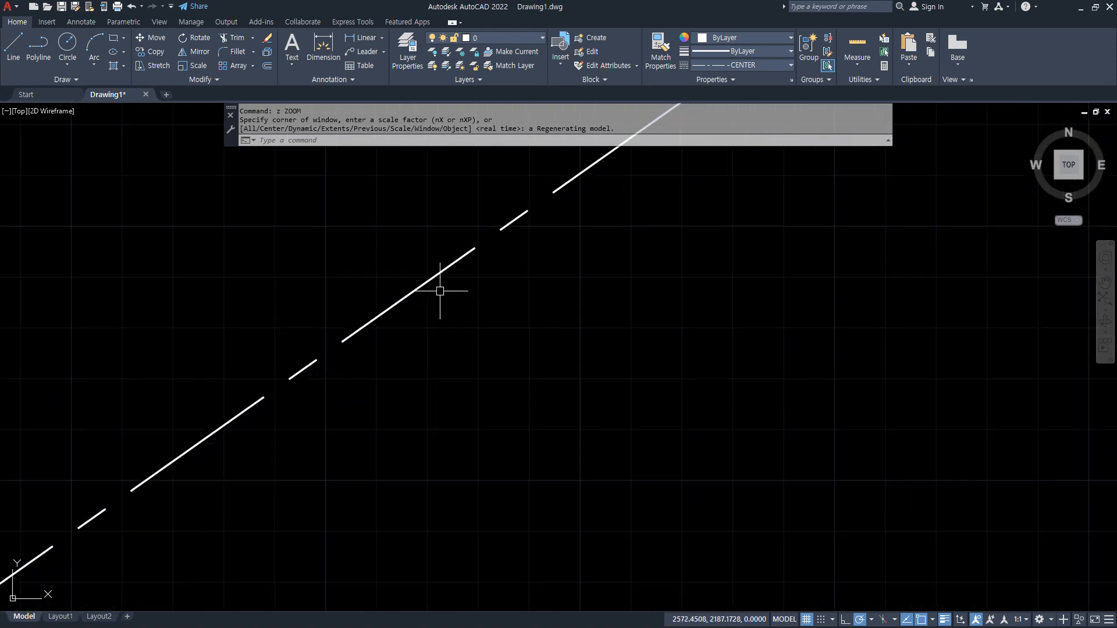
scroll(440, 291, down, 4)
scroll(431, 367, down, 1)
scroll(516, 374, down, 1)
scroll(501, 411, down, 1)
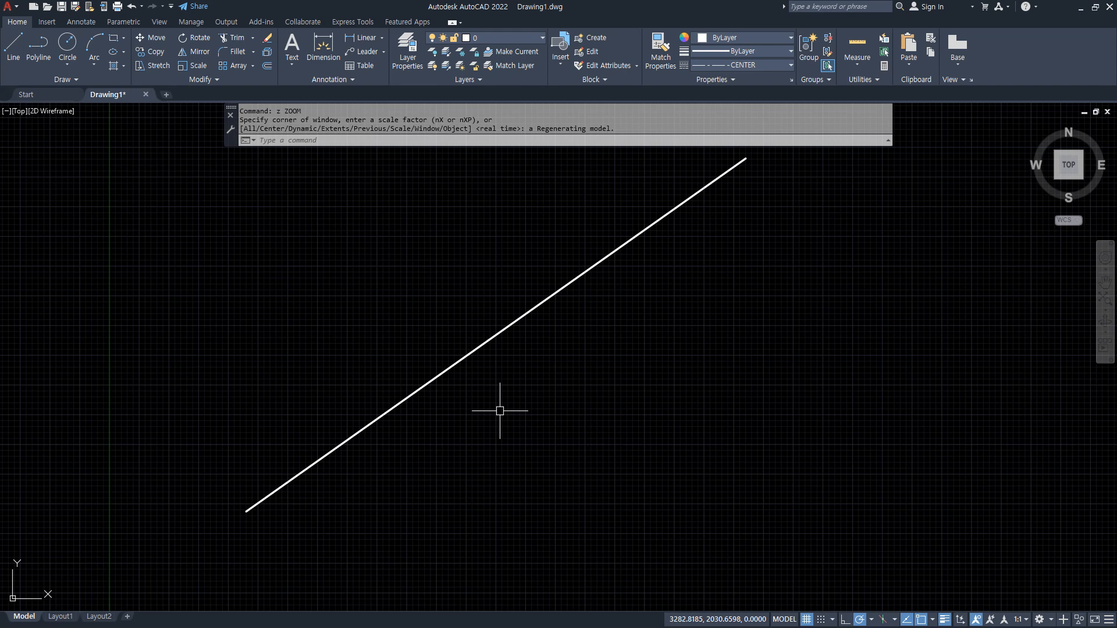
- Switch to the Notepad notes and underline the LineType (LT) and LTScale (LTS) headings with the pen
key(alt+Tab)
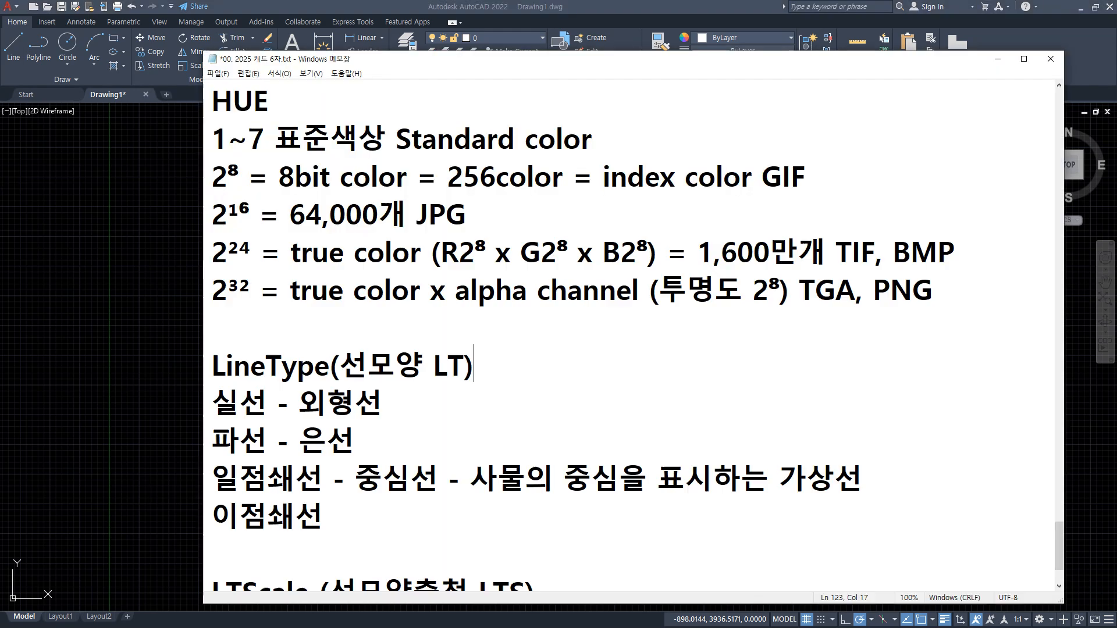
drag(491, 380, 385, 380)
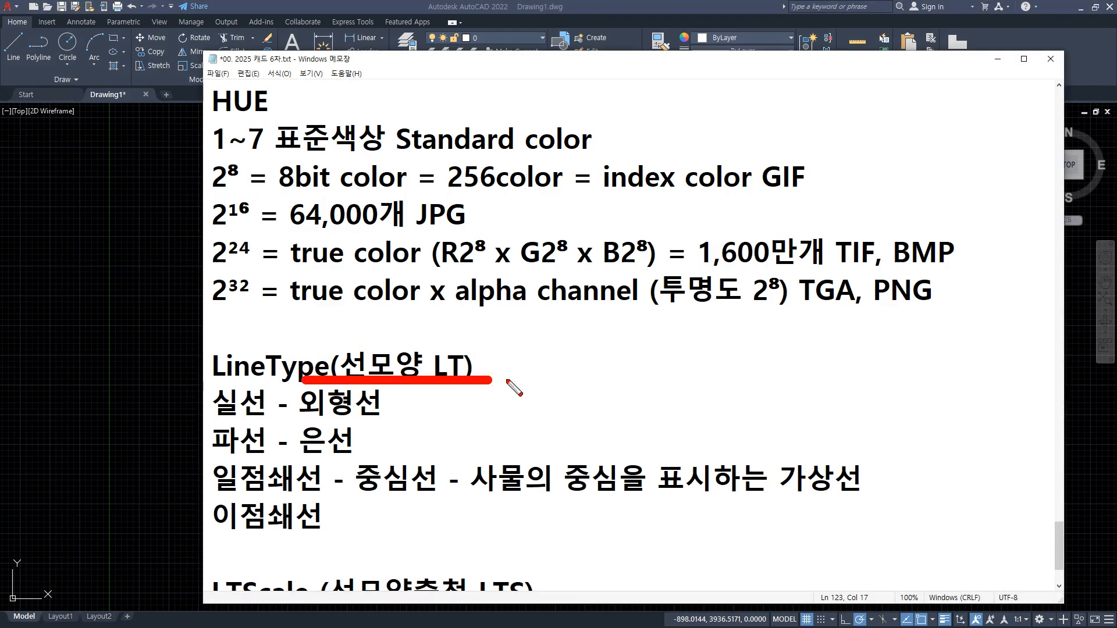
scroll(349, 382, down, 1)
drag(196, 495, 648, 495)
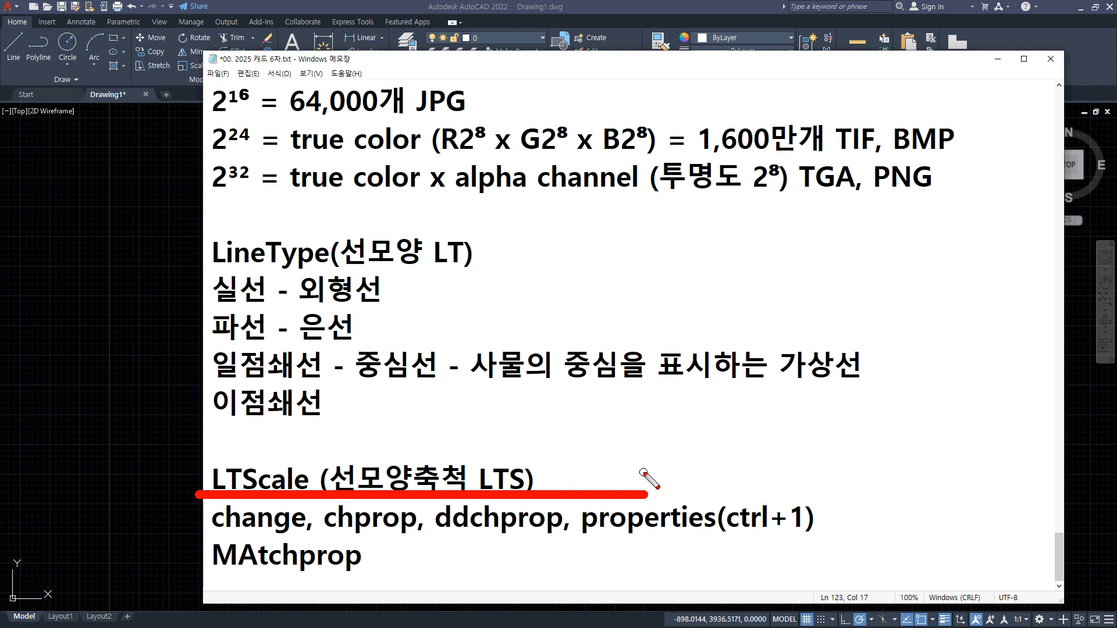
- Add the full command name "LineTypeScale" at the end of the LTScale heading in the notes
click(561, 486)
text(line)
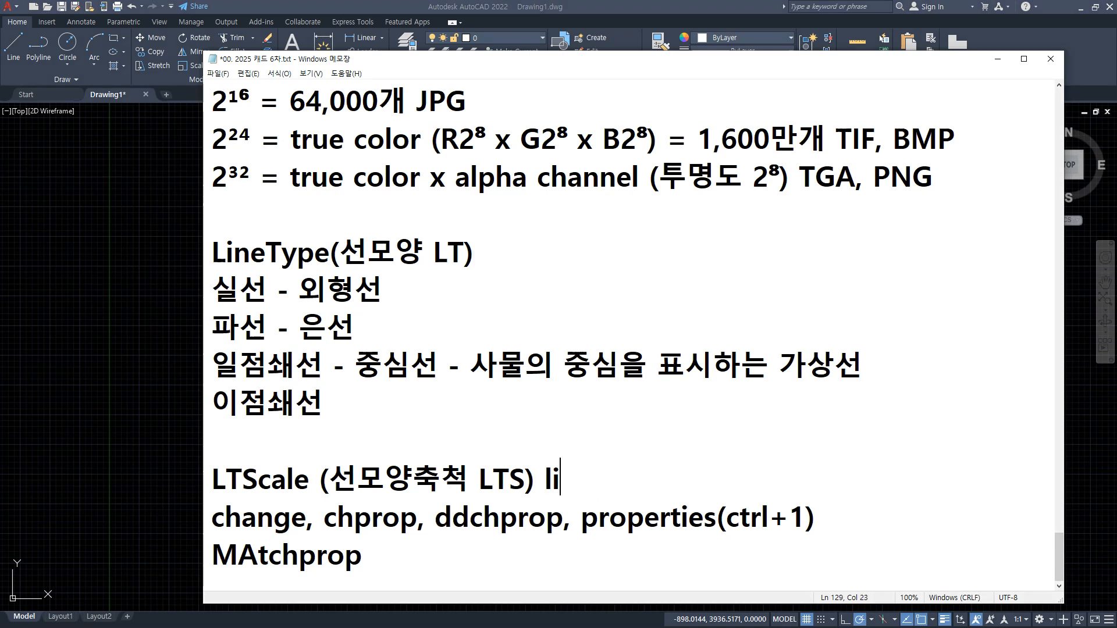
key(BackSpace)
key(BackSpace)
key(BackSpace)
key(BackSpace)
text(Line)
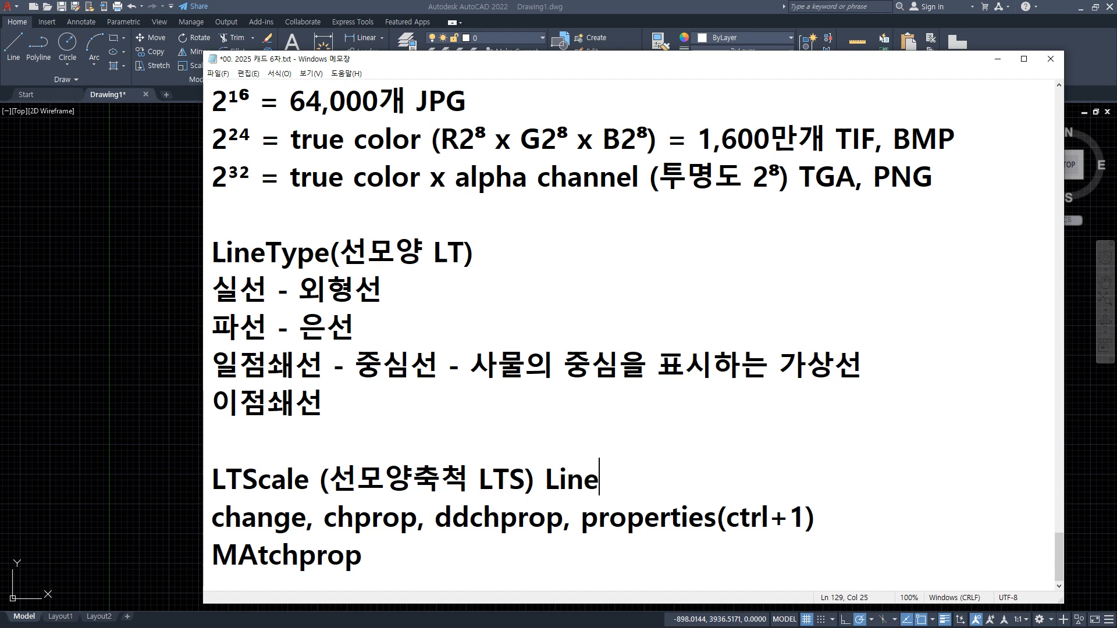
text(TYpe)
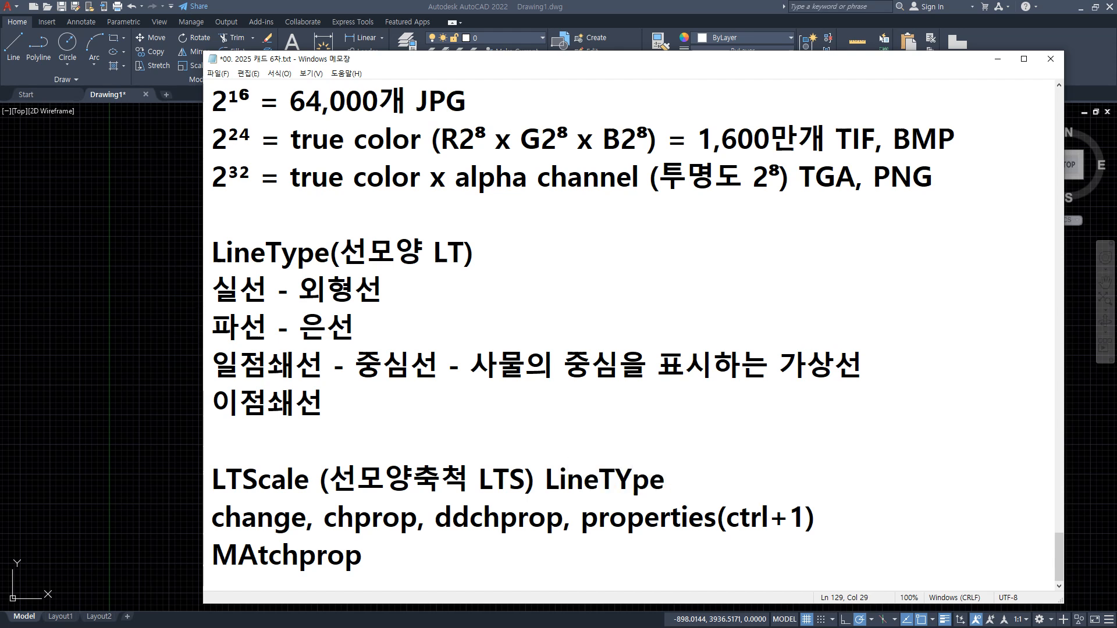
key(BackSpace)
key(BackSpace)
key(BackSpace)
text(ype)
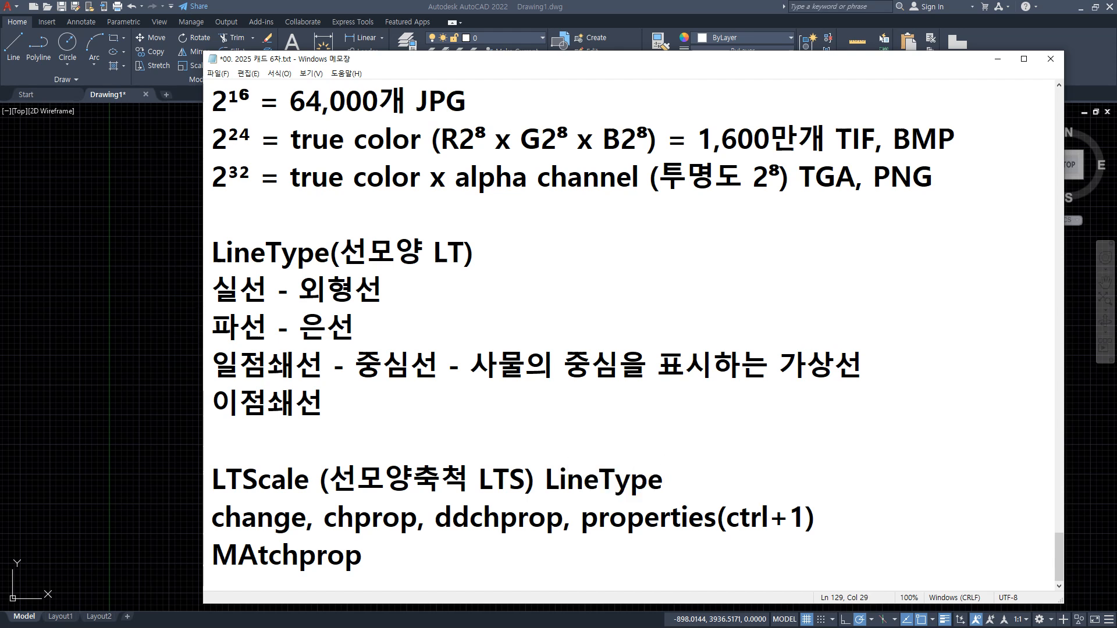
text(Scale)
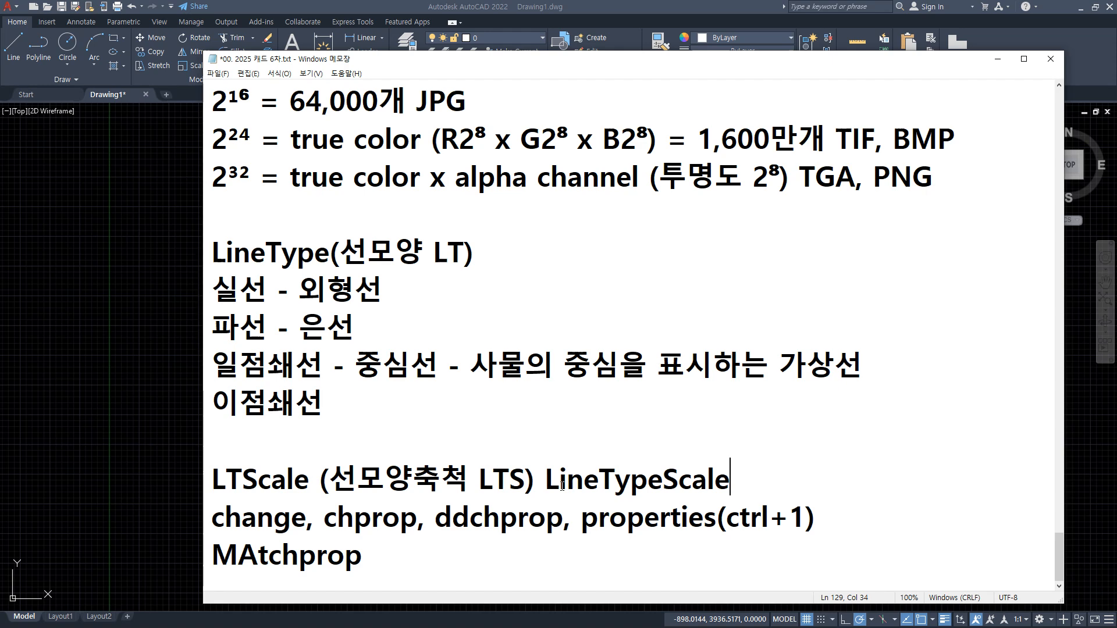
- Switch back to AutoCAD and set the global linetype scale (LTSCALE) to 10
click(85, 349)
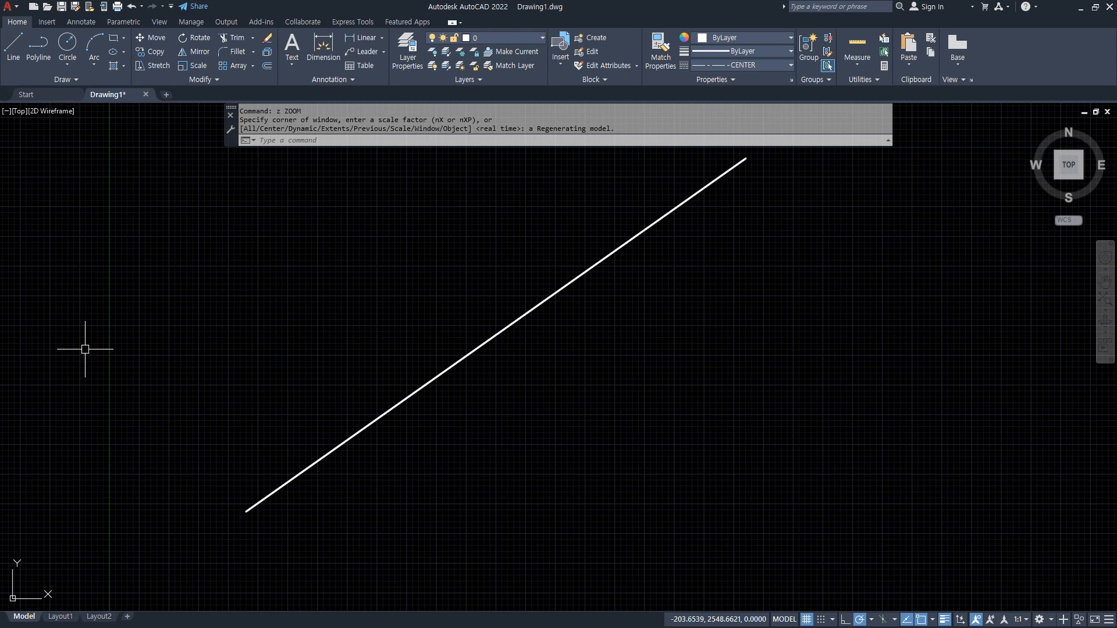
text(lts)
key(Return)
text(10)
key(Return)
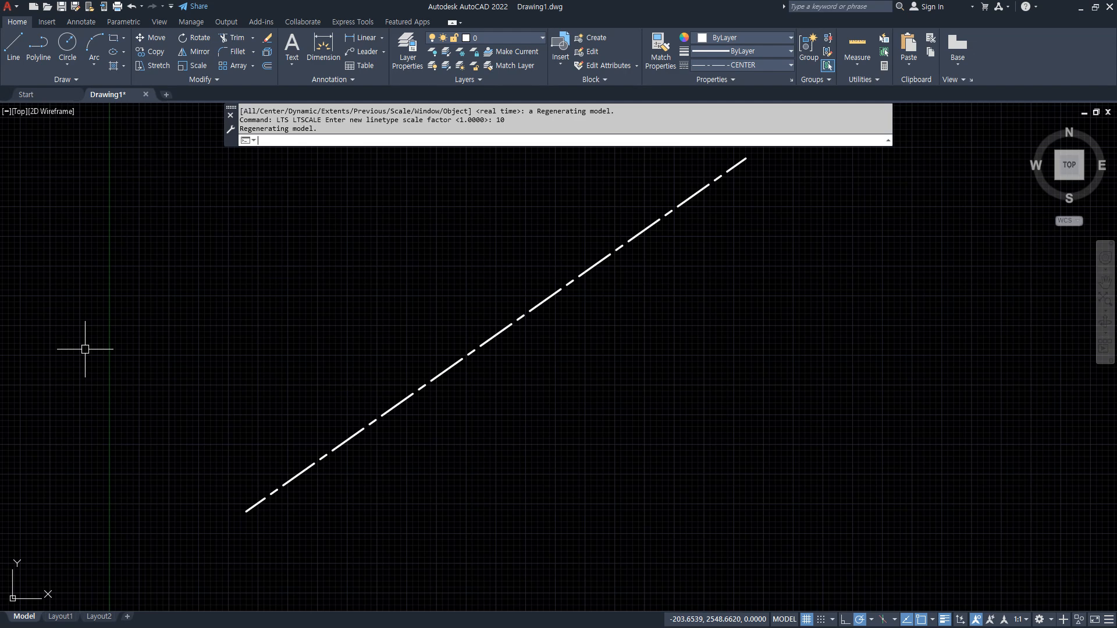
- Select the diagonal line with a crossing window, regenerate the drawing and erase the line
click(567, 345)
click(517, 294)
text(re)
key(Return)
text(e)
key(Return)
- Draw a 420 x 297 rectangle near the drawing's lower-left area
text(rec)
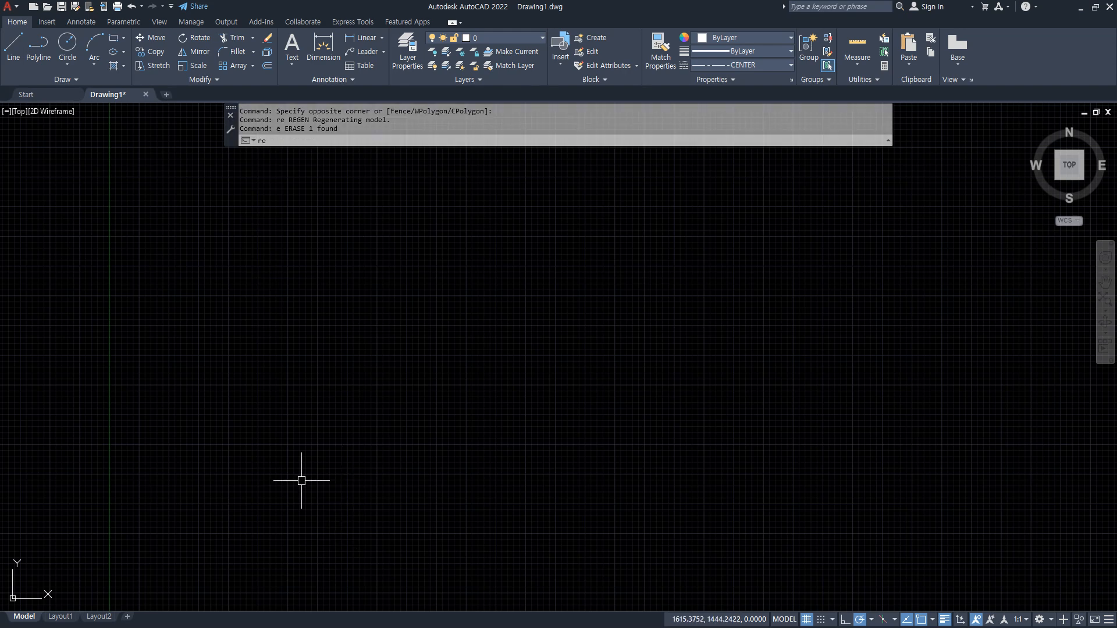
key(Return)
click(284, 517)
text(@420,297)
key(Return)
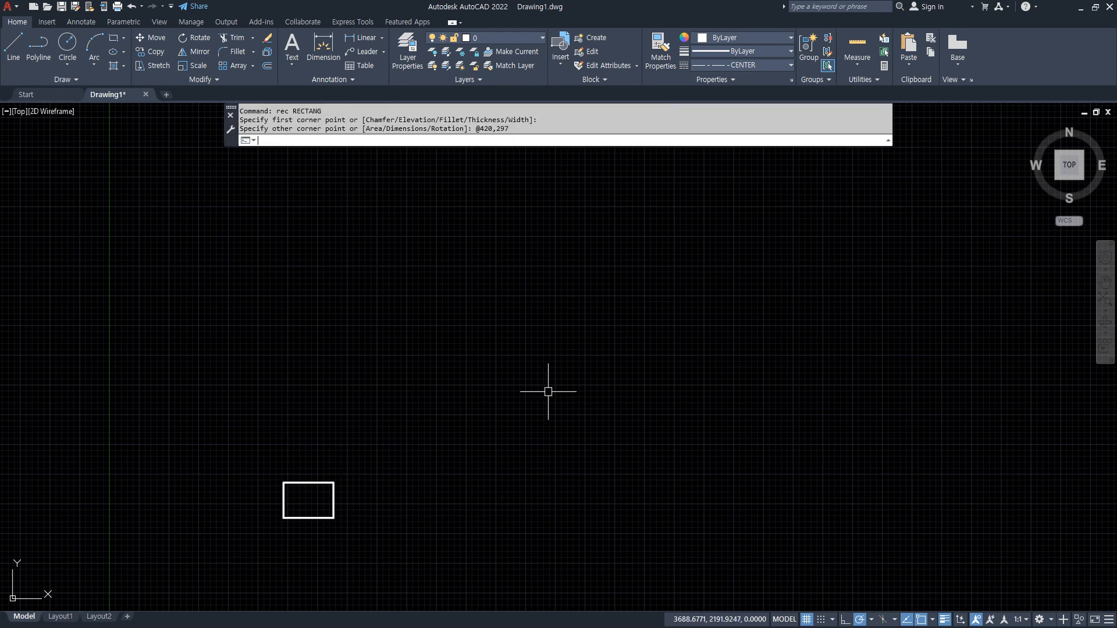
- Scale the rectangle by a factor of 10 about its lower-left corner
text(sc)
key(Return)
click(295, 517)
key(Return)
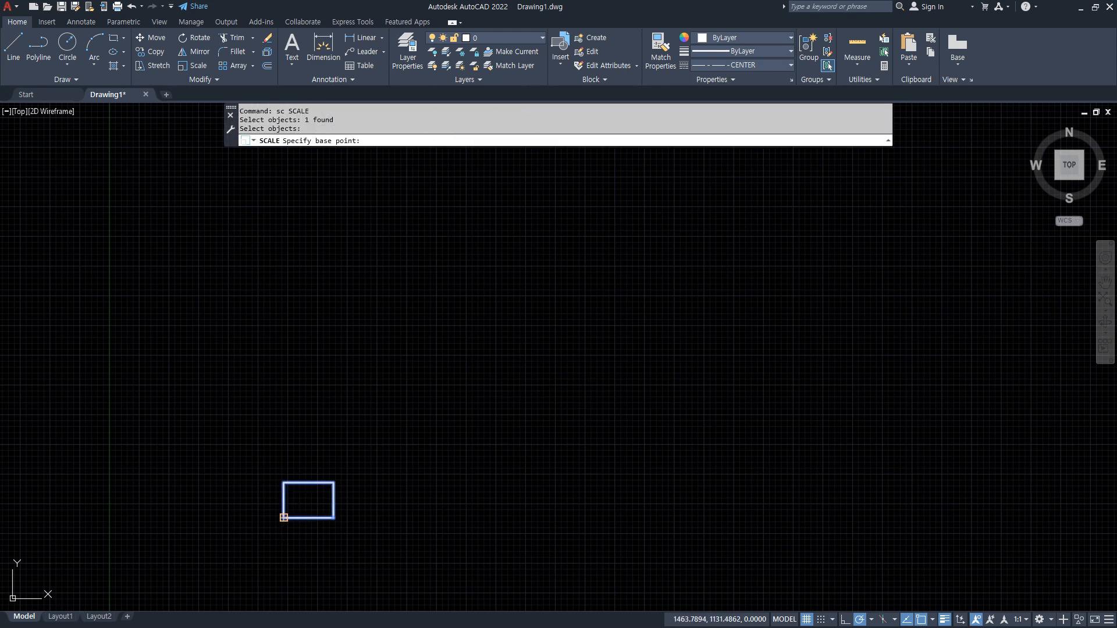
click(283, 517)
text(10)
key(Return)
middle_drag(457, 359, 465, 395)
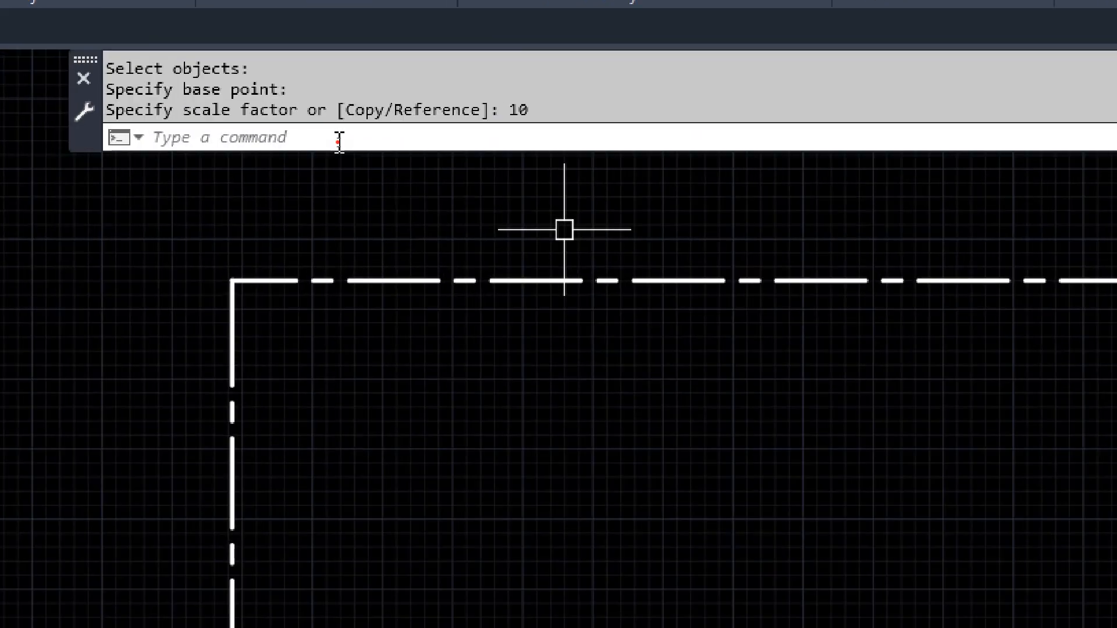
- Set the global linetype scale (LTSCALE) to 10/3 and check the rectangle's dash pattern
click(339, 142)
text(lts)
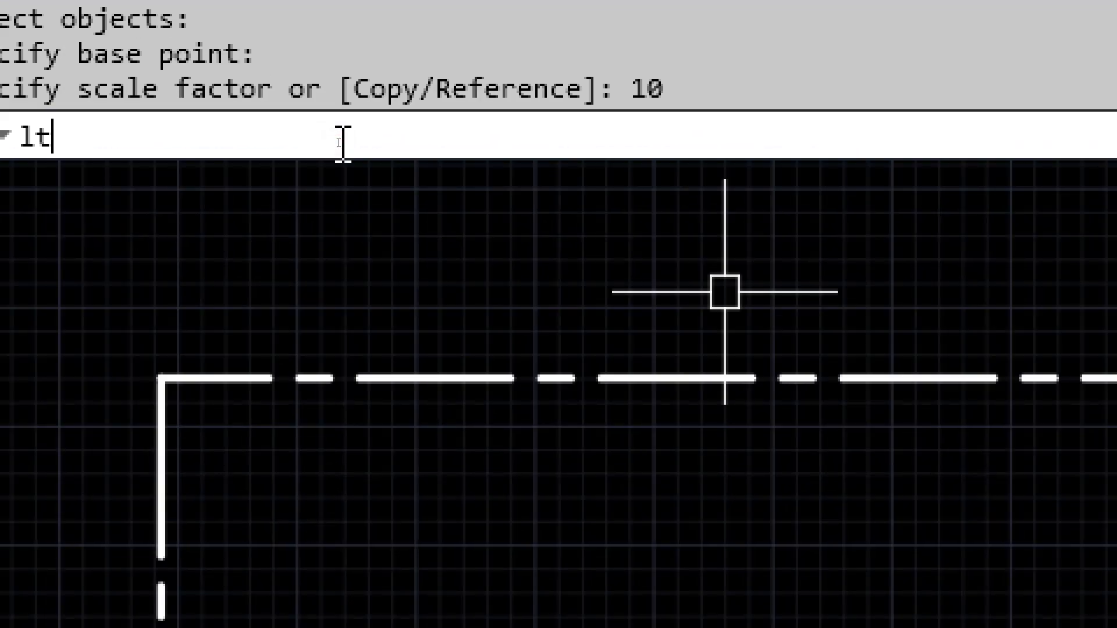
key(Return)
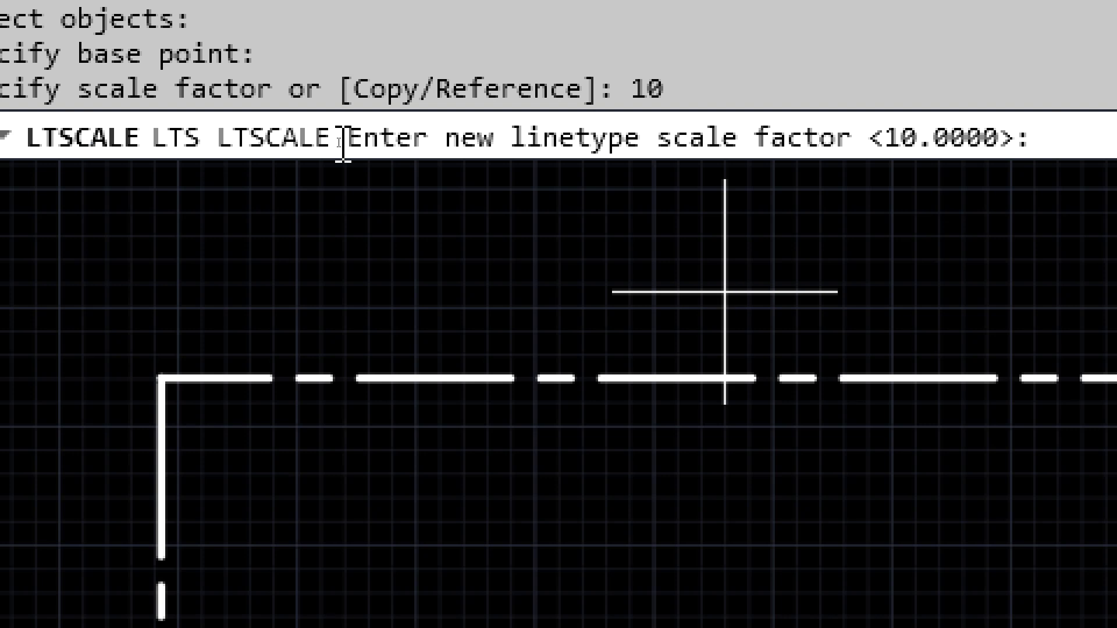
text(10/3)
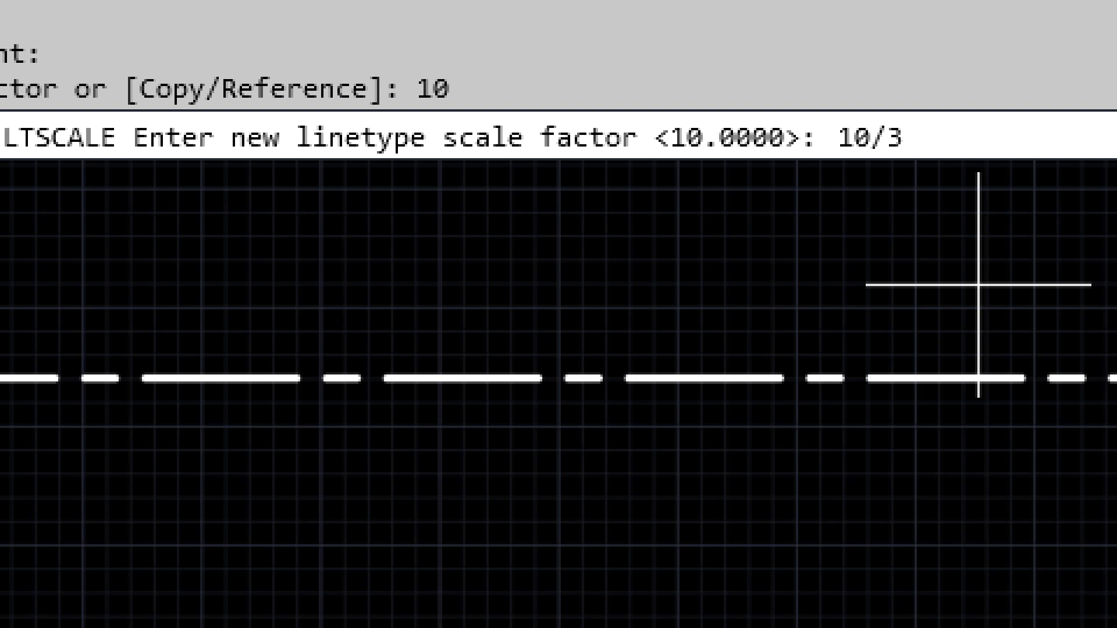
key(Return)
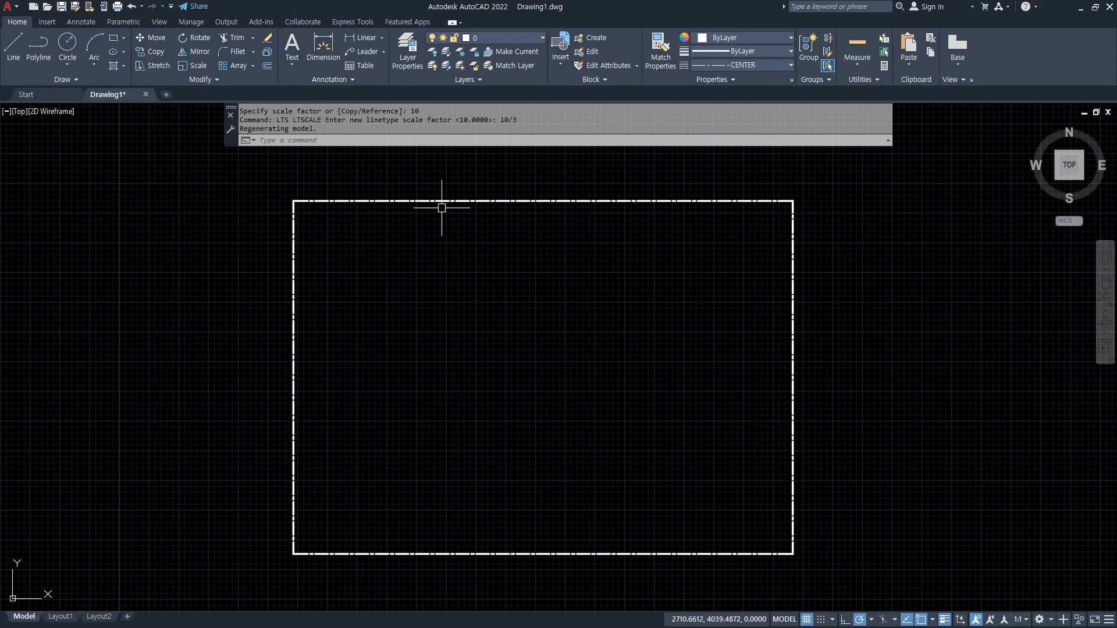
scroll(522, 168, up, 2)
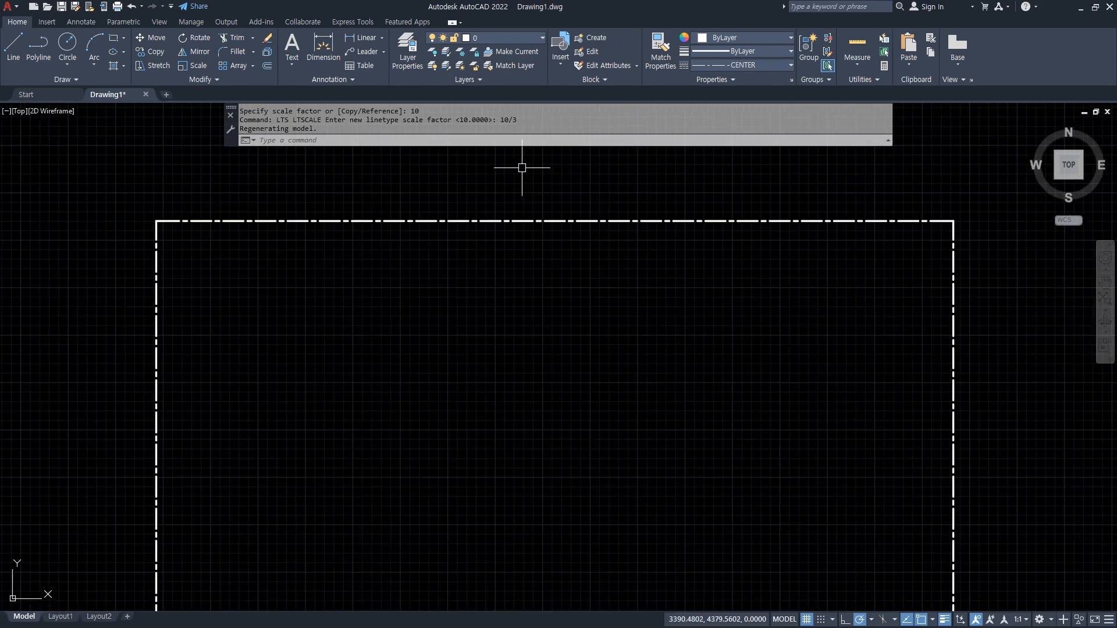
scroll(484, 241, down, 1)
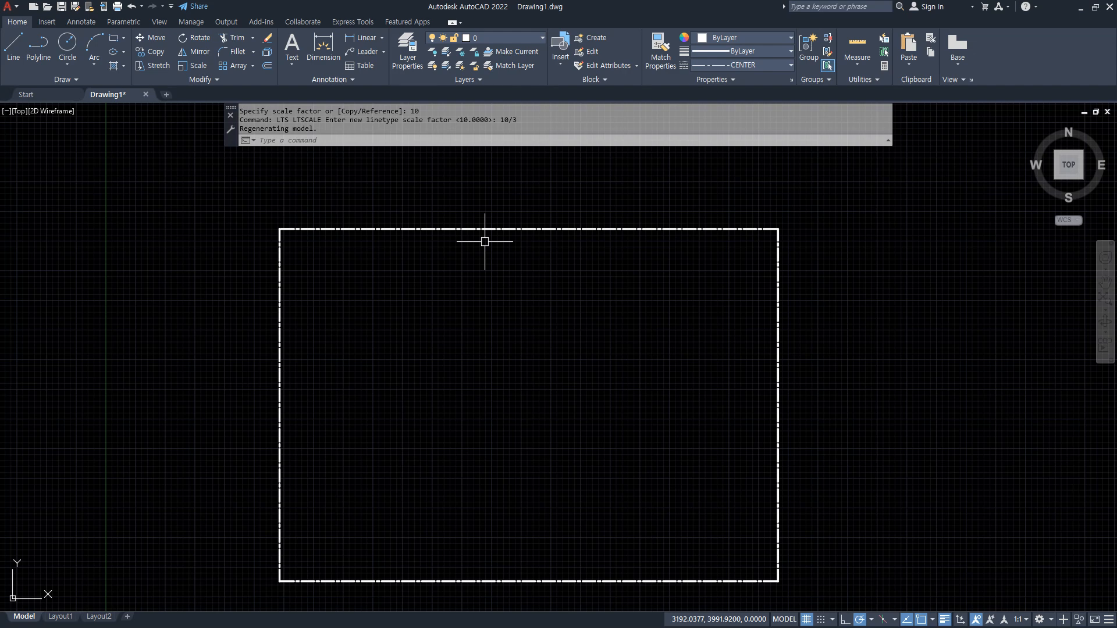
- Set the global linetype scale to 10/2, and then back to 10, to compare the rectangle's dashes
text(lts)
key(Return)
text(10/2)
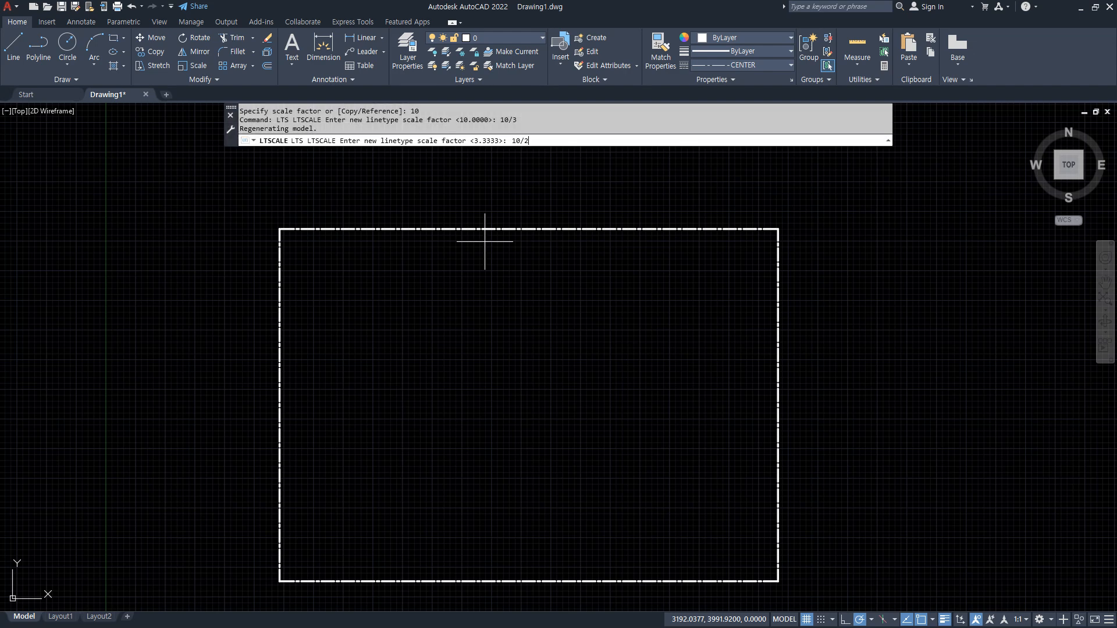
key(Return)
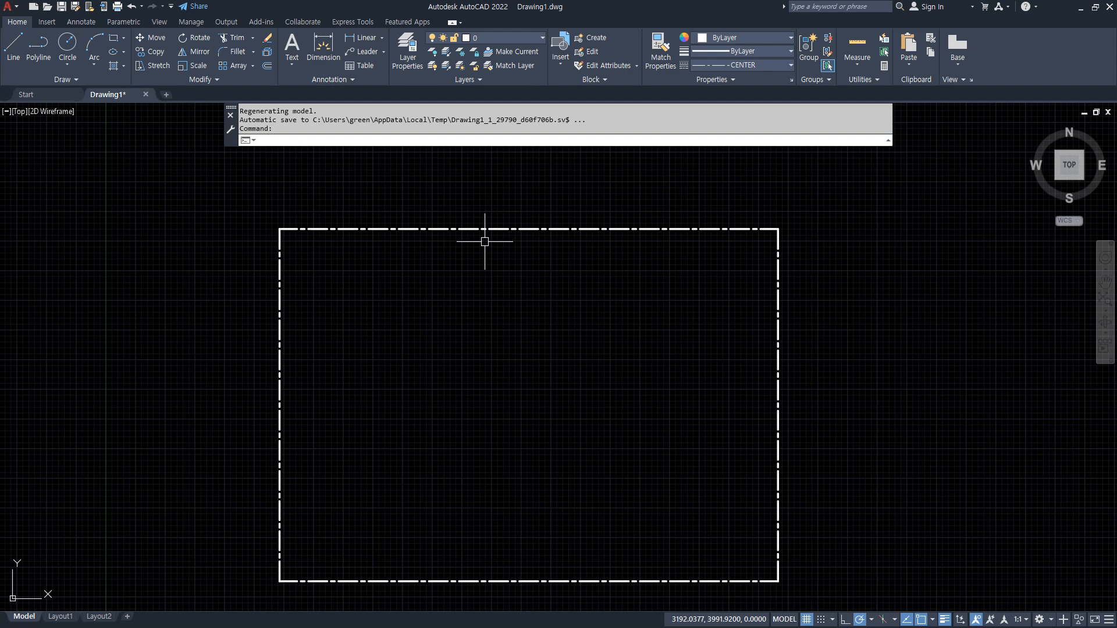
text(lts)
key(Return)
text(10)
key(Return)
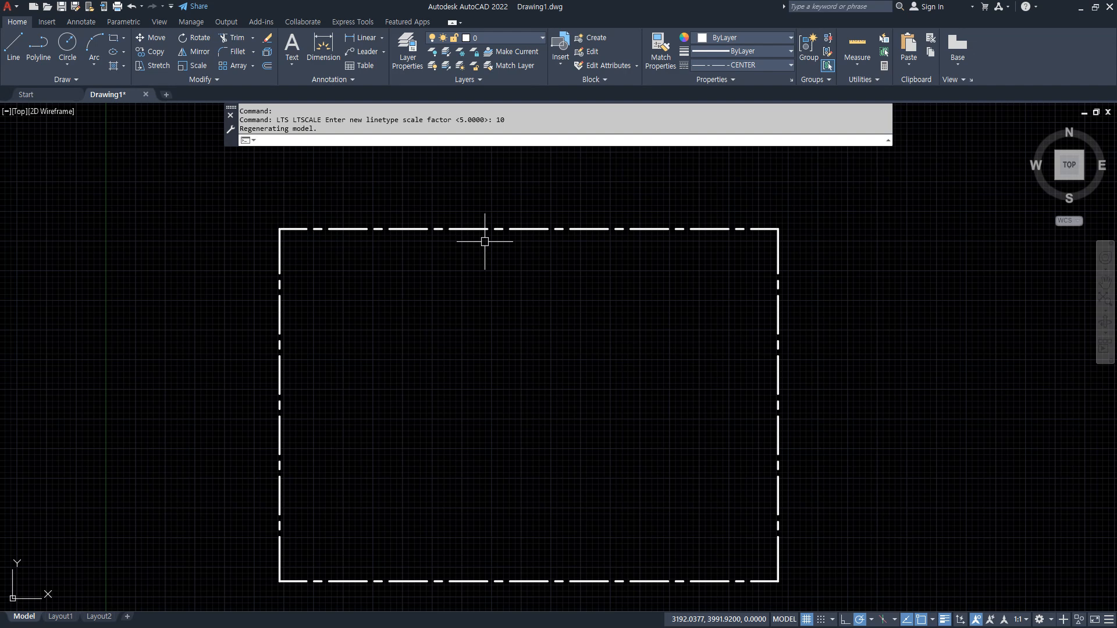
- Set the global linetype scale to 10/2 again and finally to 10/3
text(ts)
key(Return)
text(10/2)
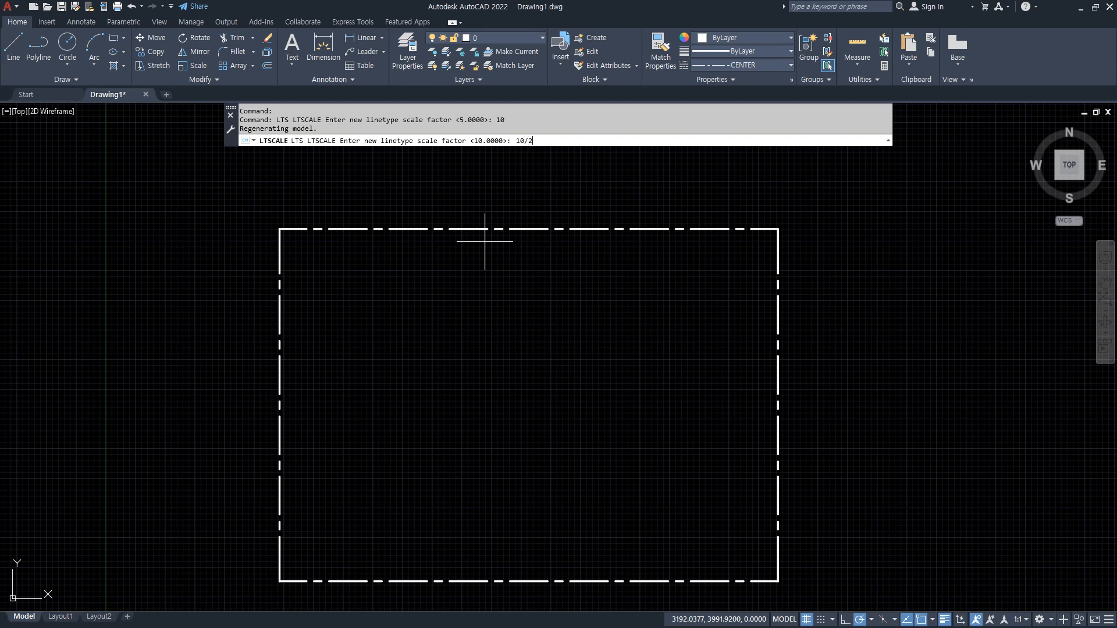
key(Return)
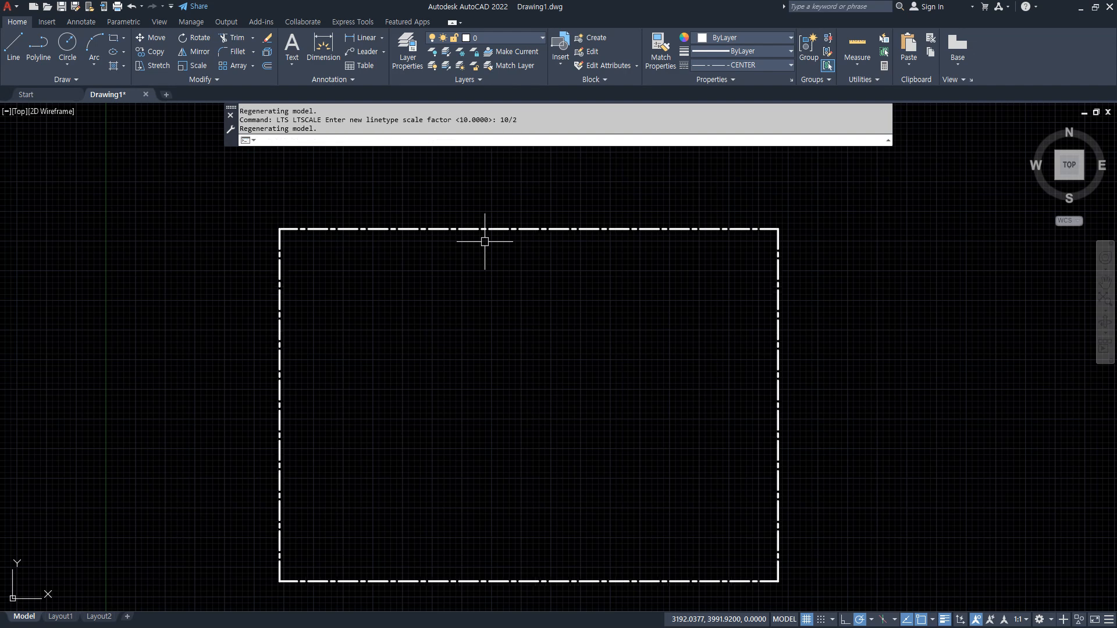
key(Return)
text(10/3)
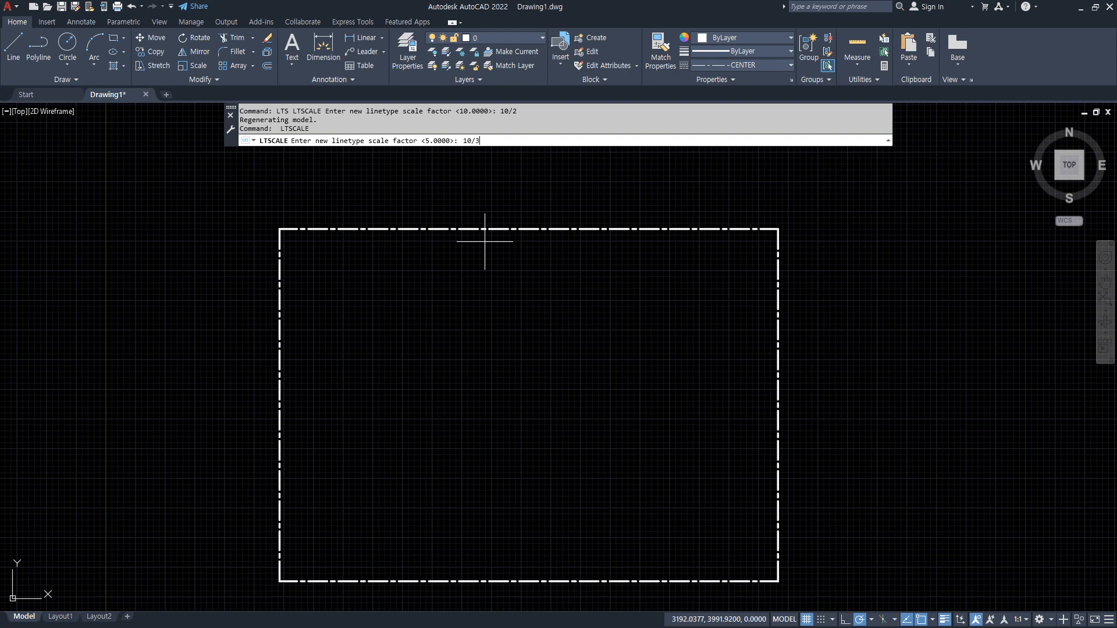
key(Return)
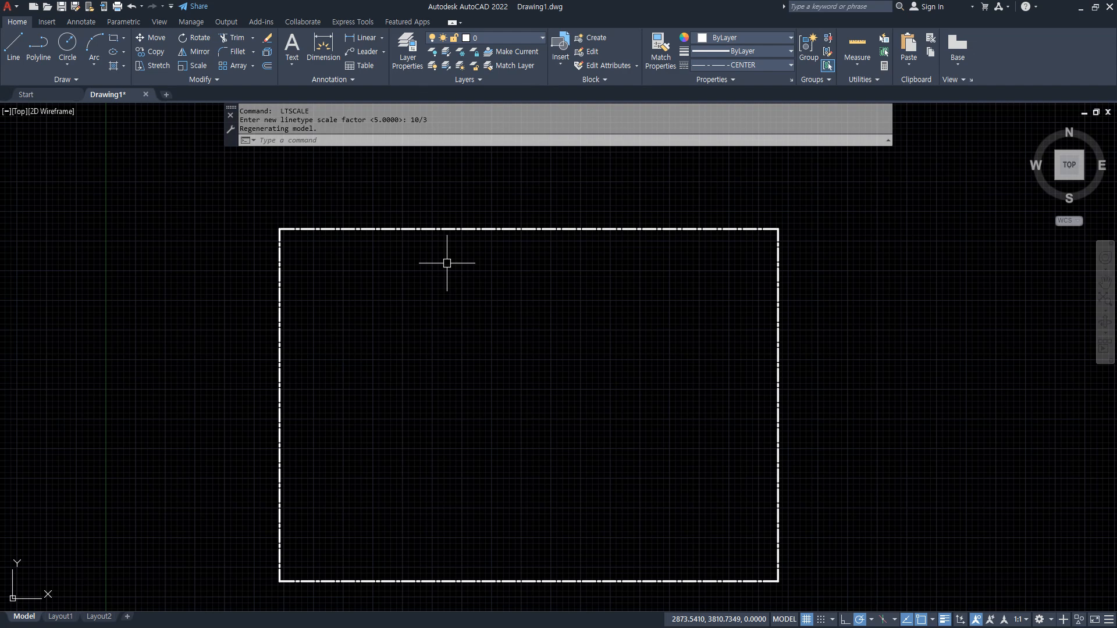
- Erase the large rectangle
click(337, 324)
click(216, 406)
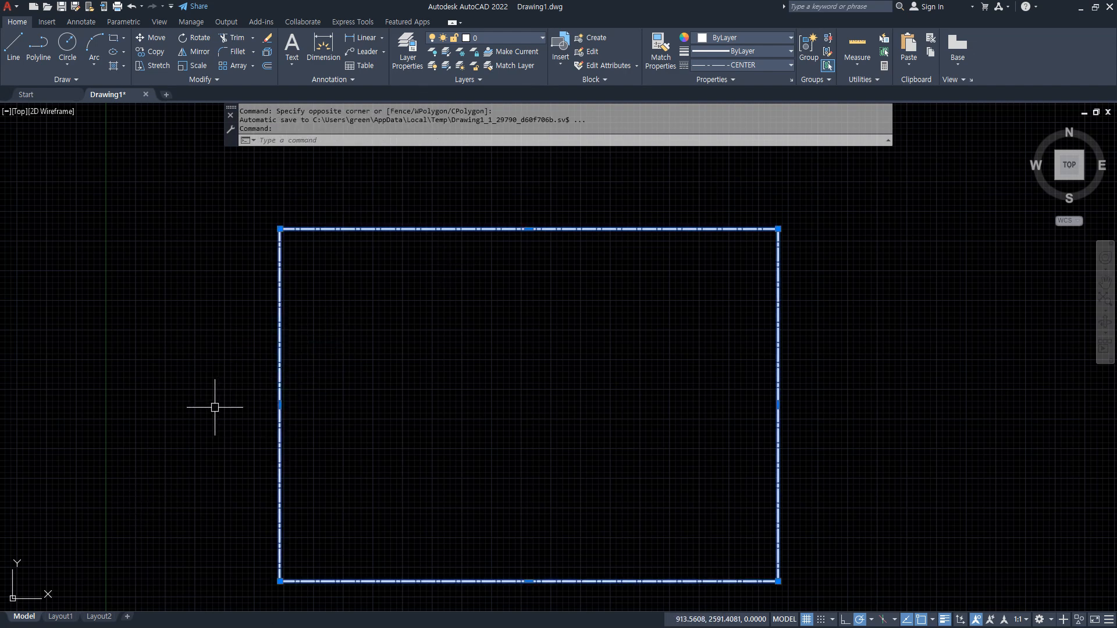
text(e)
key(Return)
- Draw a slightly rising line across the upper part of the drawing area
text(z)
key(Return)
text(a)
key(Return)
text(l)
key(Return)
click(277, 304)
click(612, 263)
key(Return)
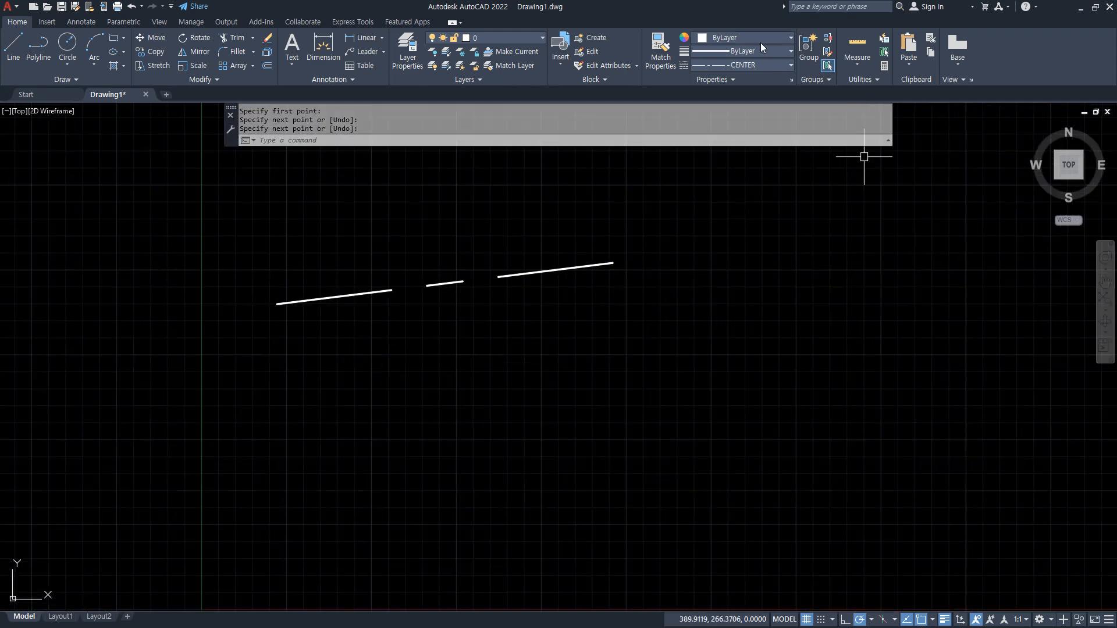
- Set the current colour to red and draw a circle with a radius of about 60 below the line
click(735, 38)
click(699, 156)
text(c)
key(Return)
click(413, 434)
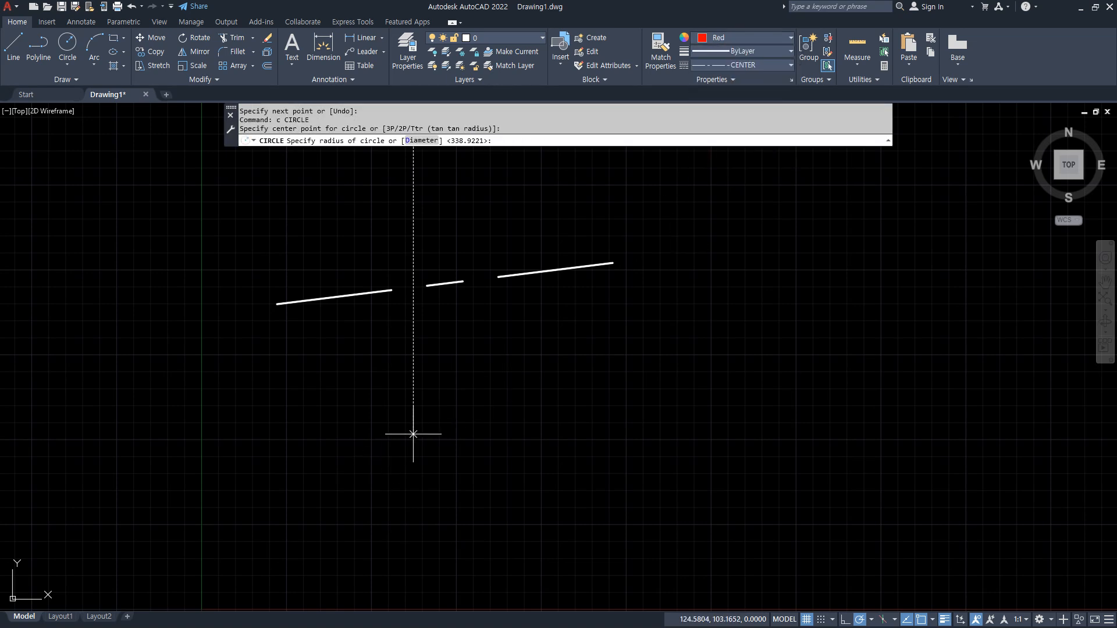
click(376, 337)
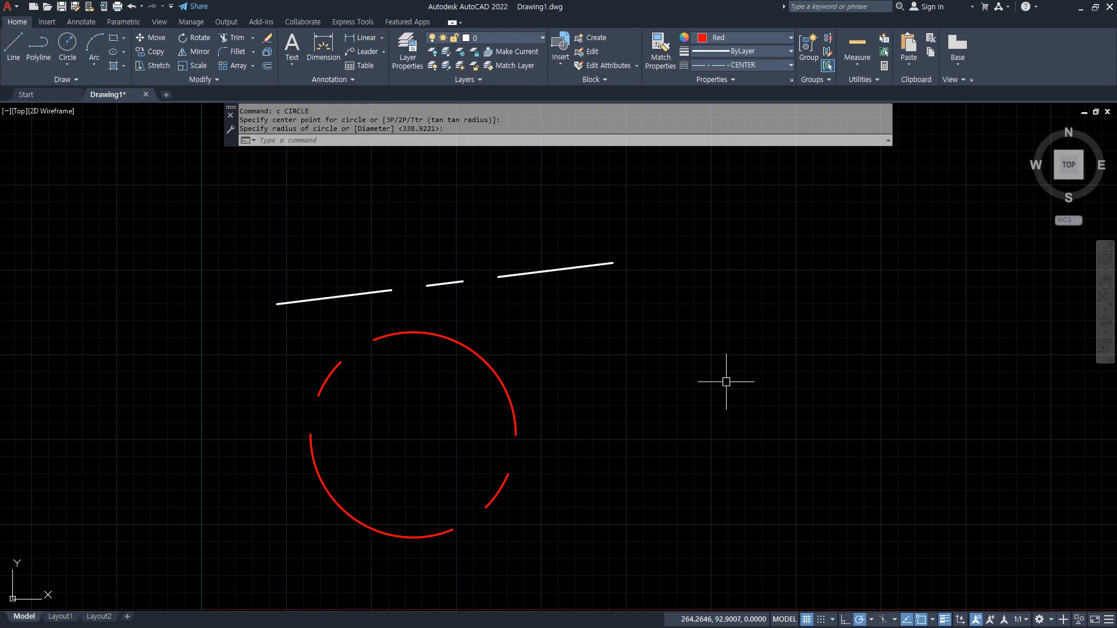
mouse_move(493, 409)
mouse_down()
mouse_move(543, 374)
mouse_move(446, 416)
mouse_up()
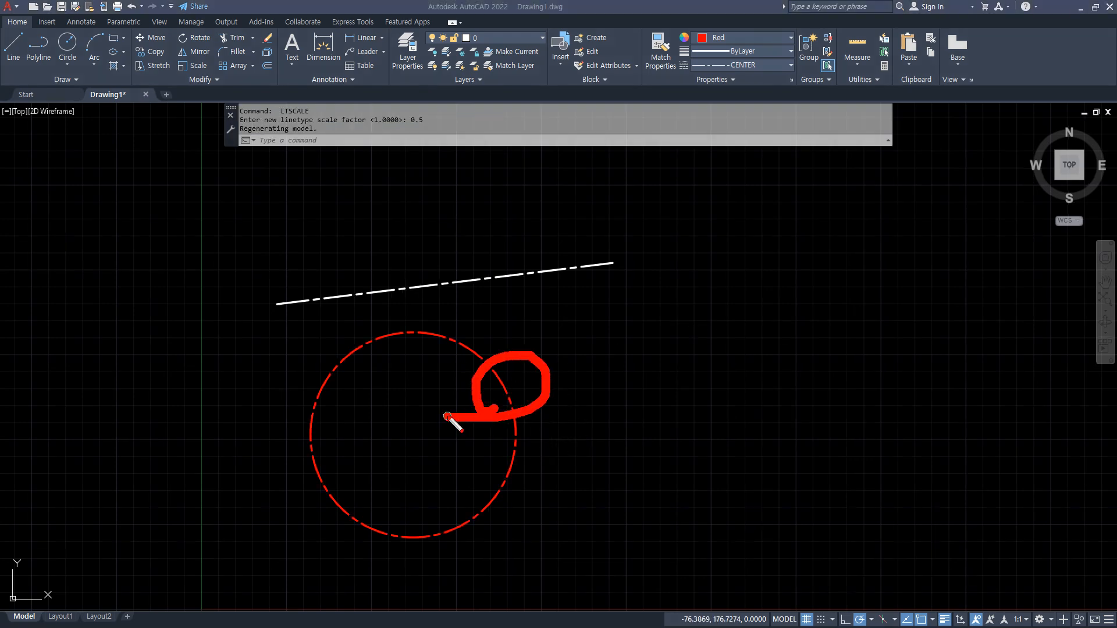
key(Escape)
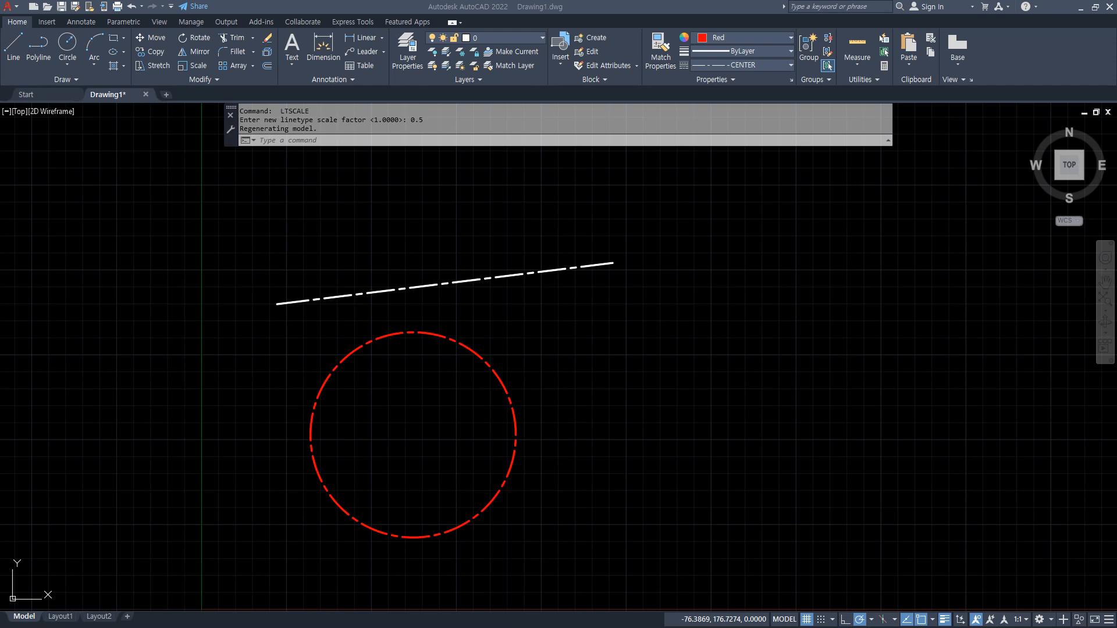
- Switch to the Notepad notes, review the change, chprop, ddchprop, properties and MAtchprop entries, and return to AutoCAD
key(alt+Tab)
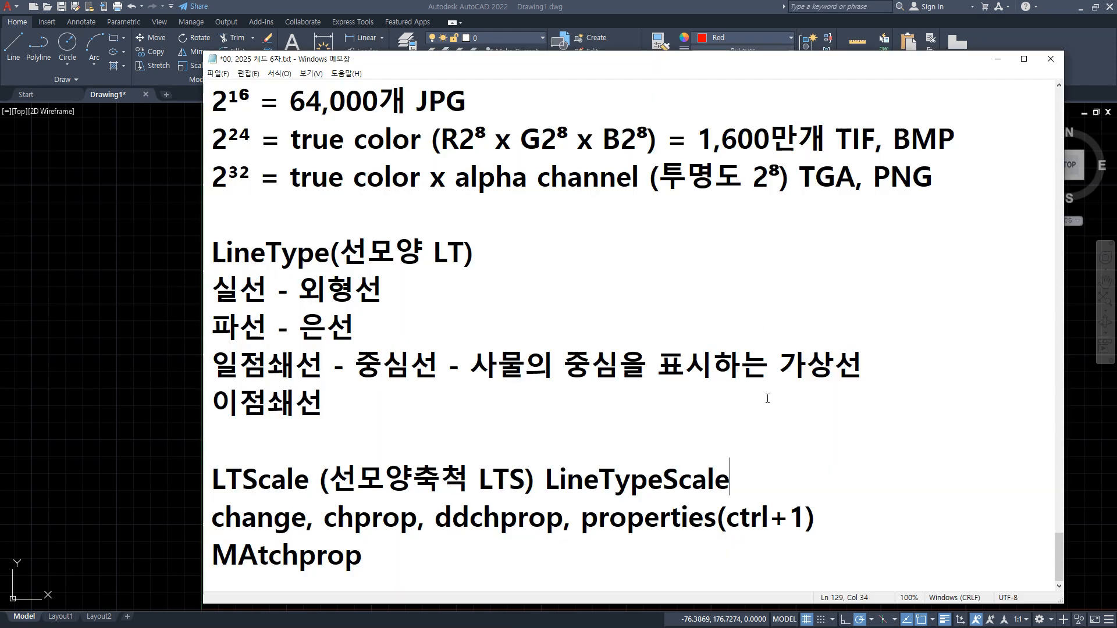
key(ctrl+2)
drag(201, 537, 738, 540)
drag(380, 575, 192, 574)
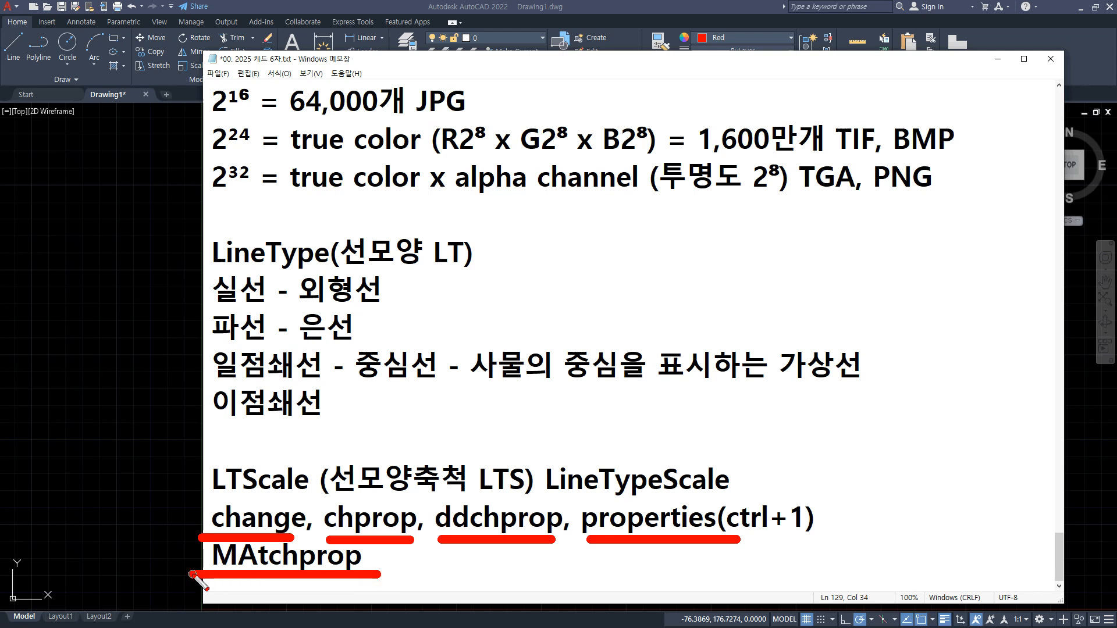
key(Escape)
click(193, 574)
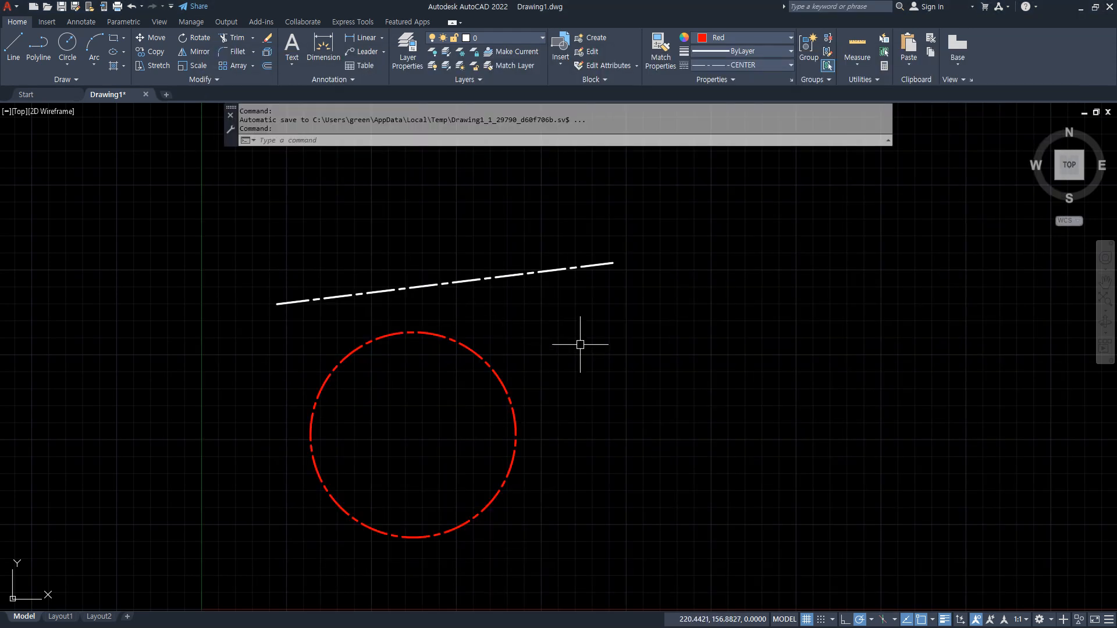
- Use CHANGE to move the white line's right endpoint farther right and slightly down
text(chan)
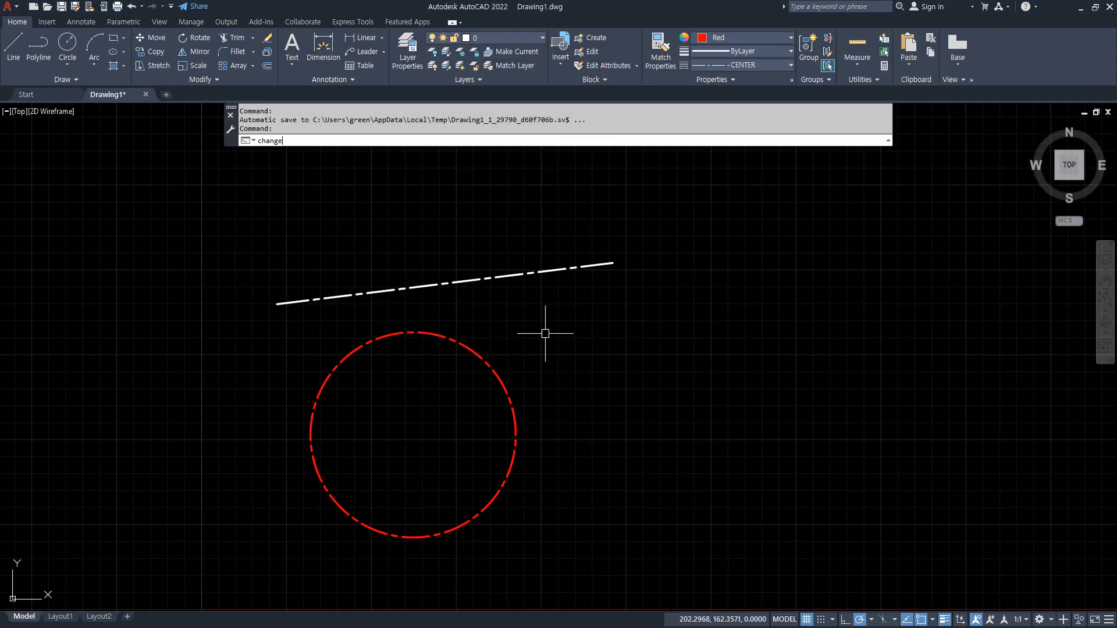
text(ge)
key(Return)
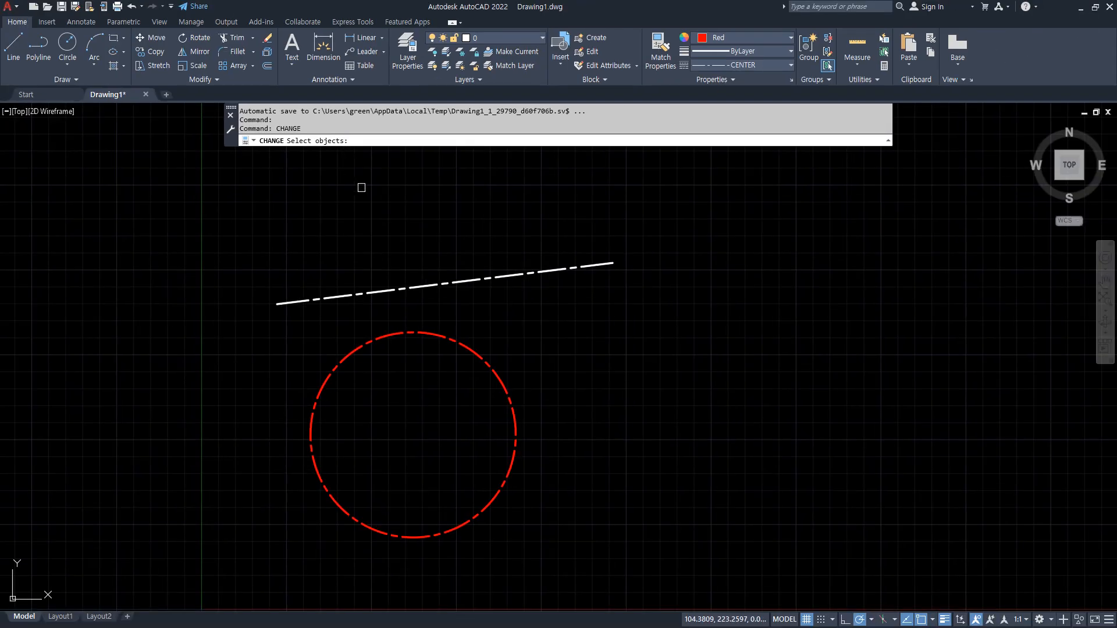
click(511, 274)
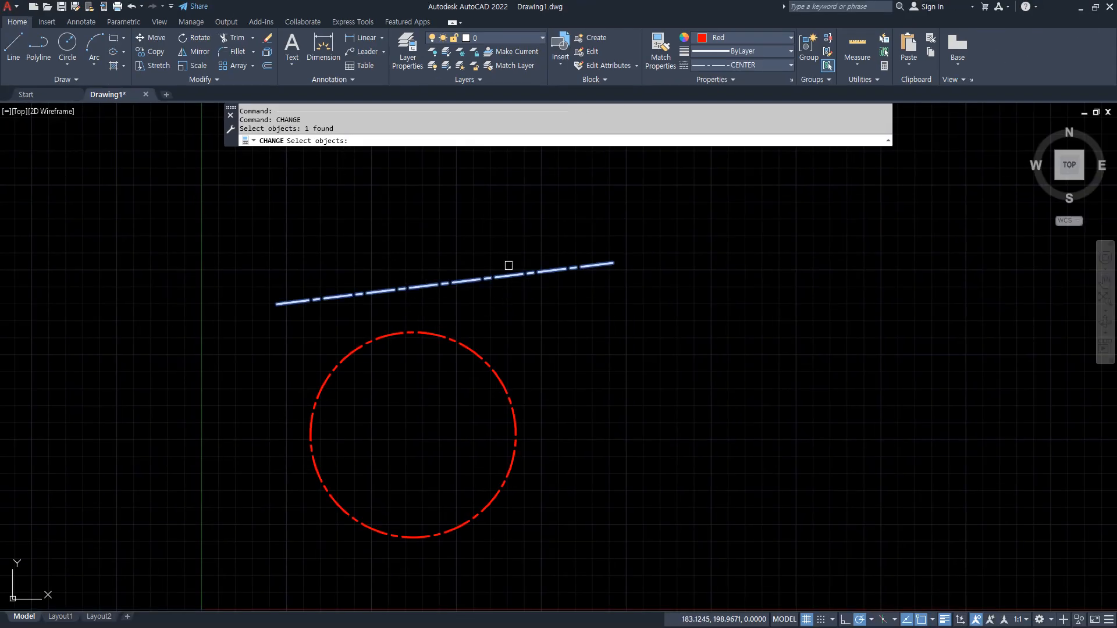
key(Return)
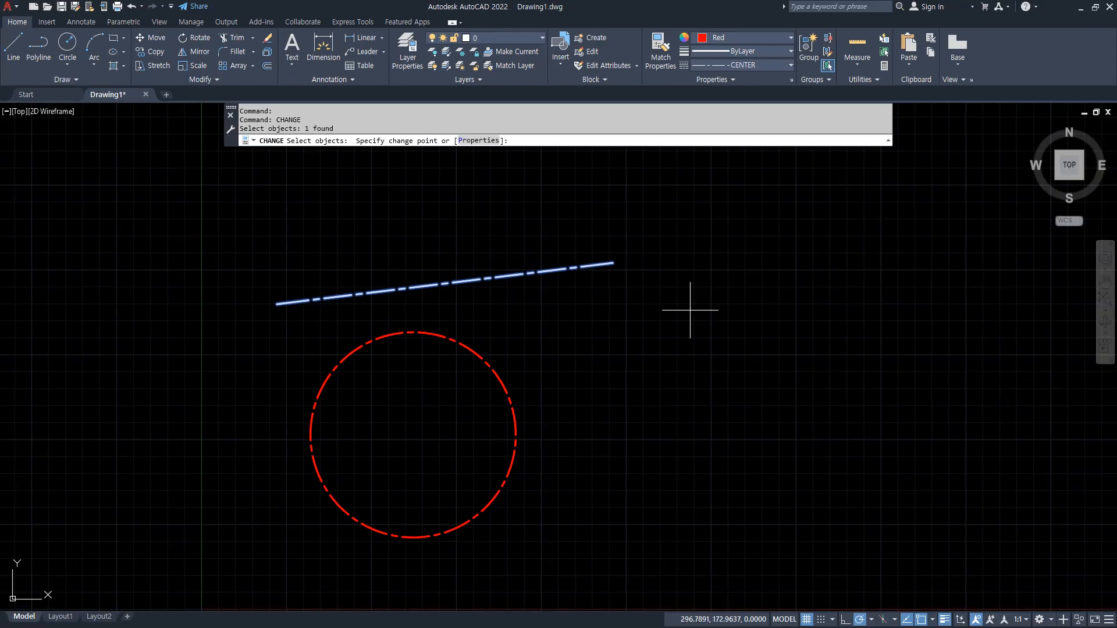
click(711, 310)
- Use CHANGE to move the white line's left endpoint up and to the left, beyond the circle
key(Return)
click(423, 307)
key(Return)
click(175, 171)
- Use CHANGE to enlarge the red circle greatly and then shrink it to less than its original size
key(Return)
click(366, 339)
key(Return)
click(223, 315)
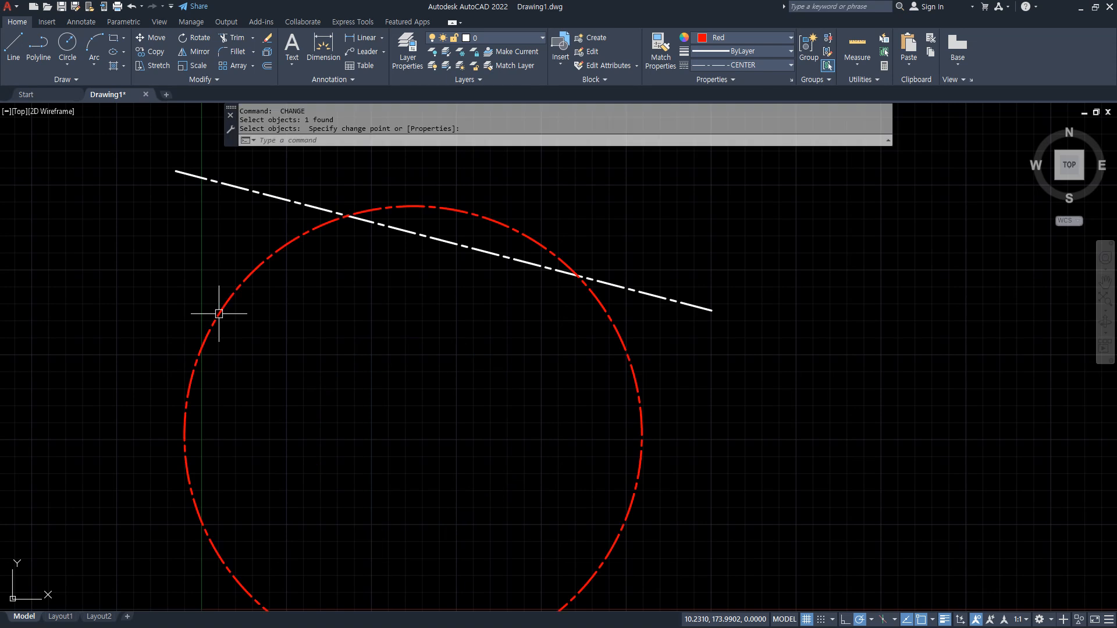
key(Return)
key(Return)
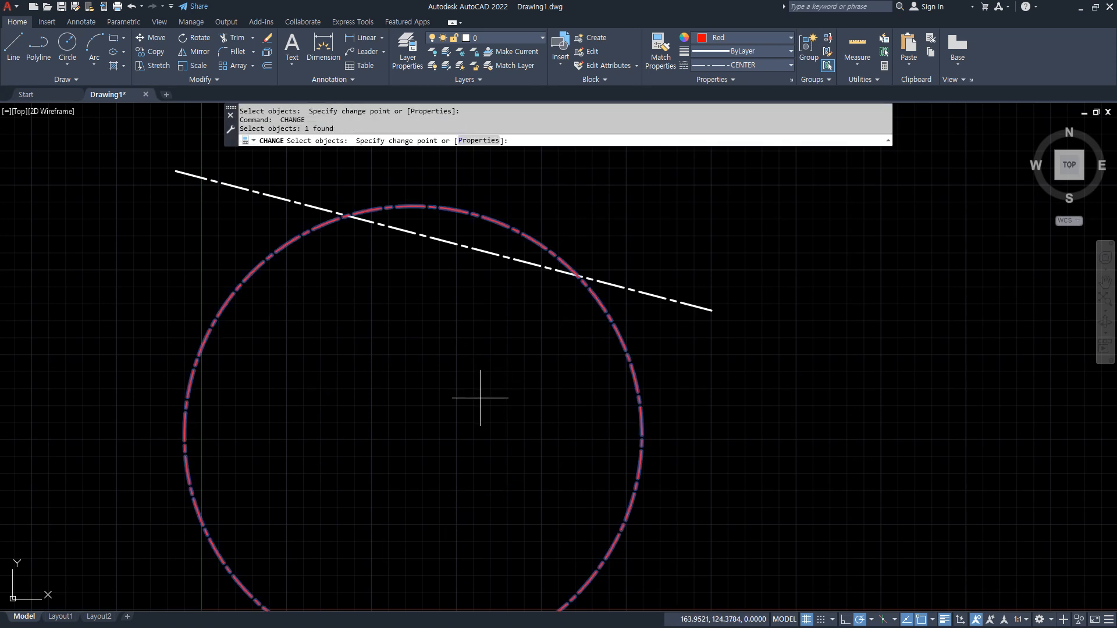
click(474, 395)
- Use CHANGE to pull the white line's left and right endpoints inward so that it slopes down above the red circle
key(Return)
click(200, 181)
key(Return)
click(289, 283)
key(Return)
click(648, 300)
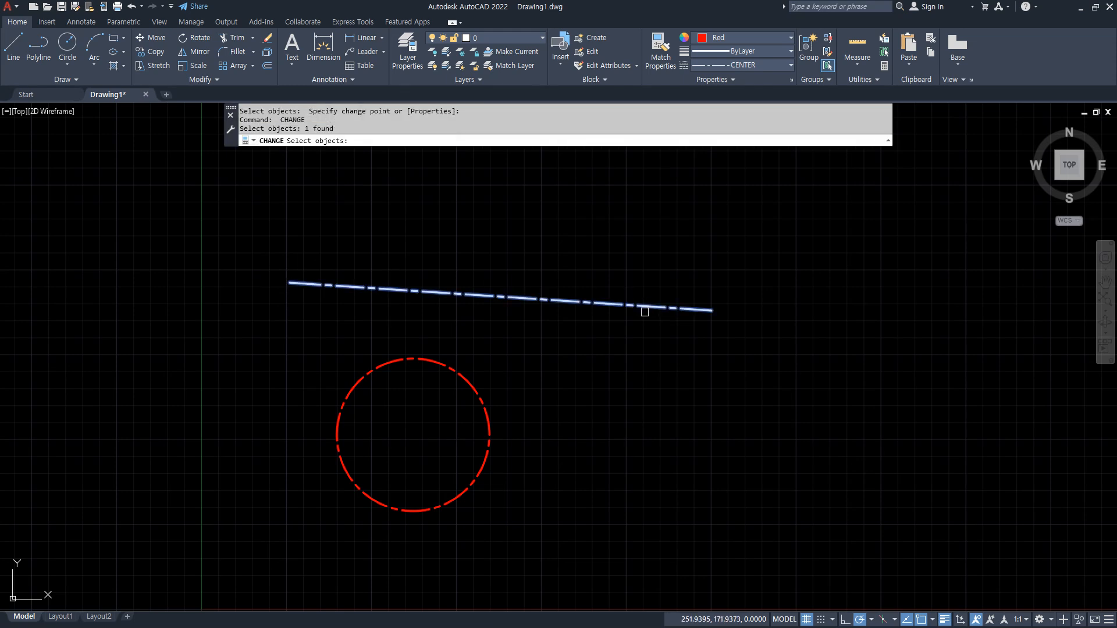
key(Return)
click(562, 333)
- Use CHANGE to lower the white line's left endpoint and raise its right endpoint so that it rises above the circle
key(Return)
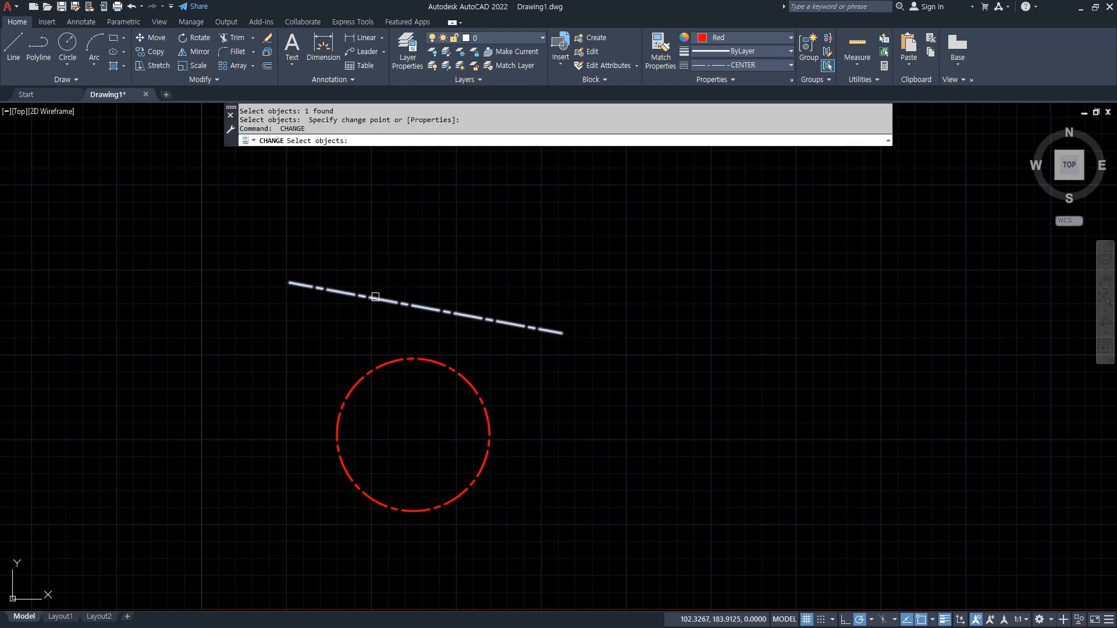
click(377, 294)
key(Return)
click(332, 331)
key(Return)
click(547, 331)
key(Return)
click(547, 229)
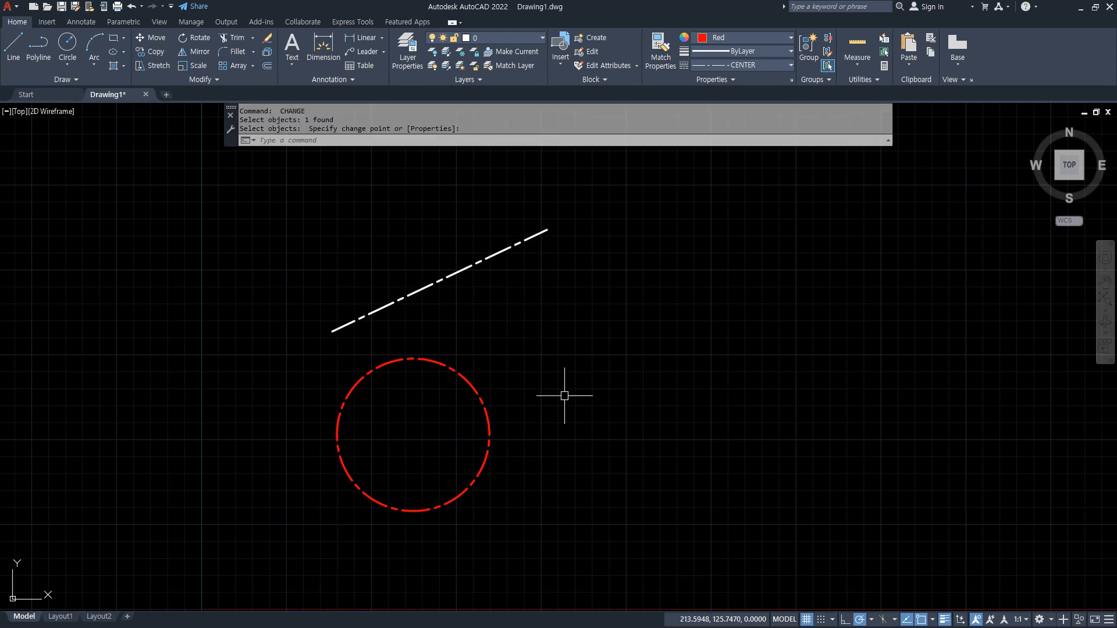
- Draw a second, larger red circle in the empty area to the right of the first circle
middle_drag(657, 379, 508, 300)
middle_drag(577, 314, 479, 329)
text(c)
key(Return)
click(563, 381)
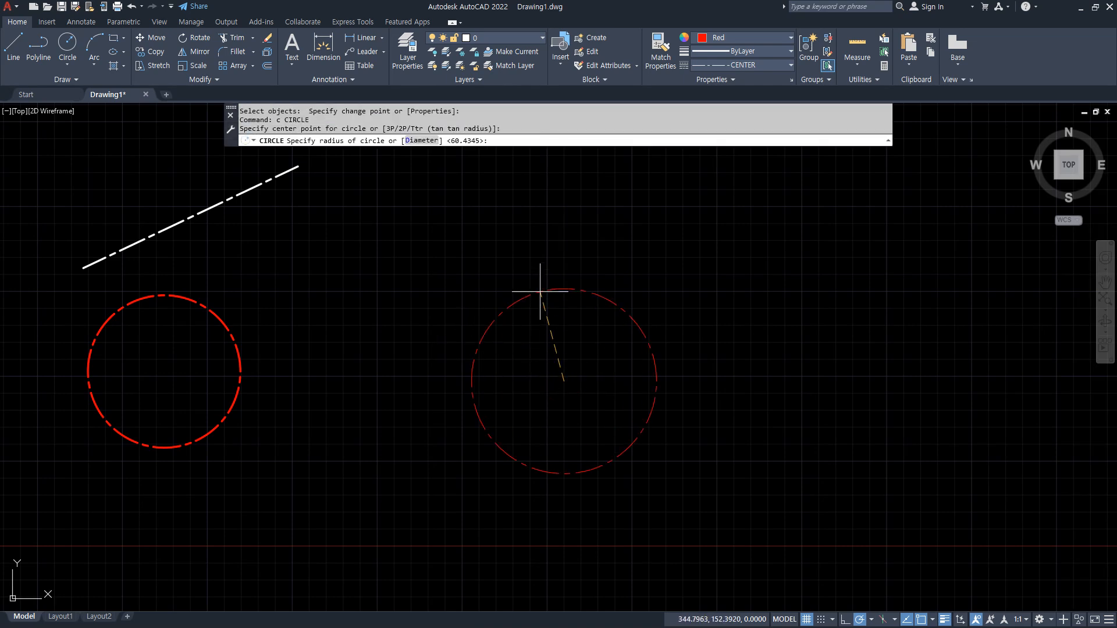
click(544, 289)
key(space)
click(370, 385)
click(548, 364)
key(Escape)
click(406, 170)
click(359, 249)
key(Delete)
- Draw a horizontal line crossing the large circle's left edge and a steep line crossing its top edge
text(l)
key(Return)
click(358, 378)
click(525, 378)
key(Escape)
key(space)
click(542, 218)
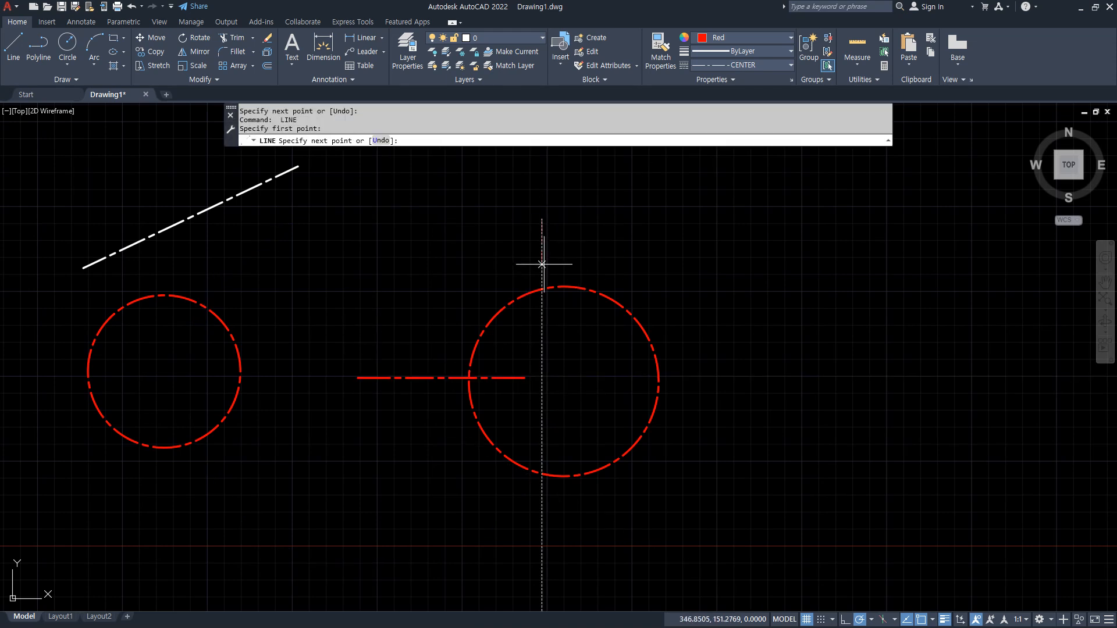
click(570, 351)
key(Escape)
- Draw one line crossing the large circle's right edge and another crossing its bottom edge, both ending inside the circle
key(space)
click(762, 383)
click(588, 402)
key(Escape)
key(space)
click(596, 557)
click(555, 402)
key(Escape)
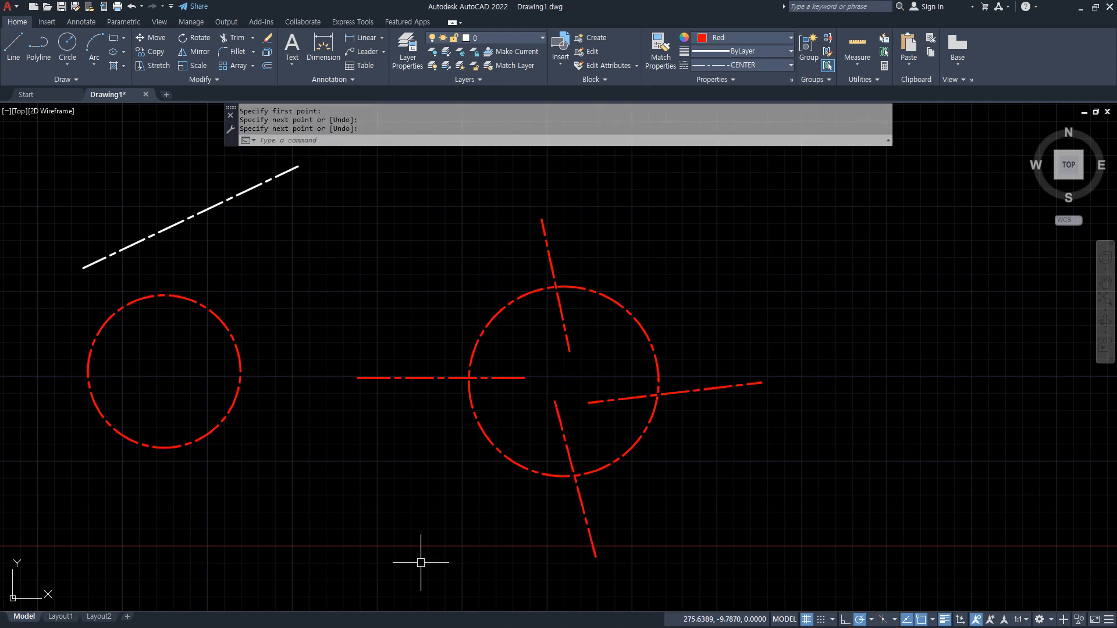
- Set the color of the large circle and its four crossing lines to ByLayer
click(790, 551)
click(429, 242)
click(731, 41)
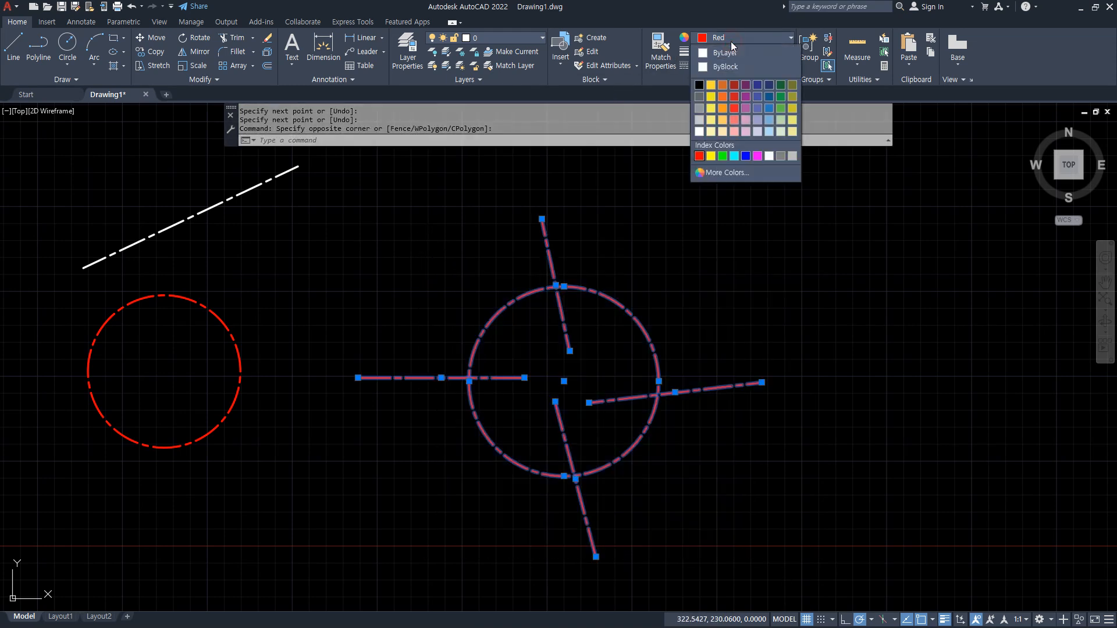
click(727, 50)
key(Escape)
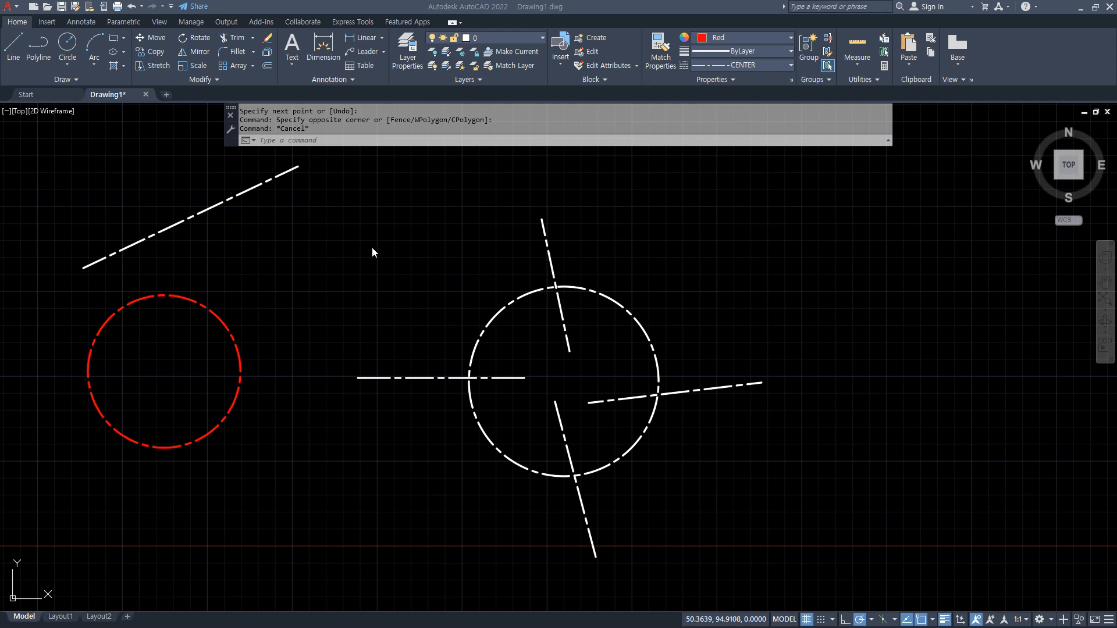
- Use CHANGE on the four lines crossing the large circle to bring their inner endpoints together at the circle's center
text(change)
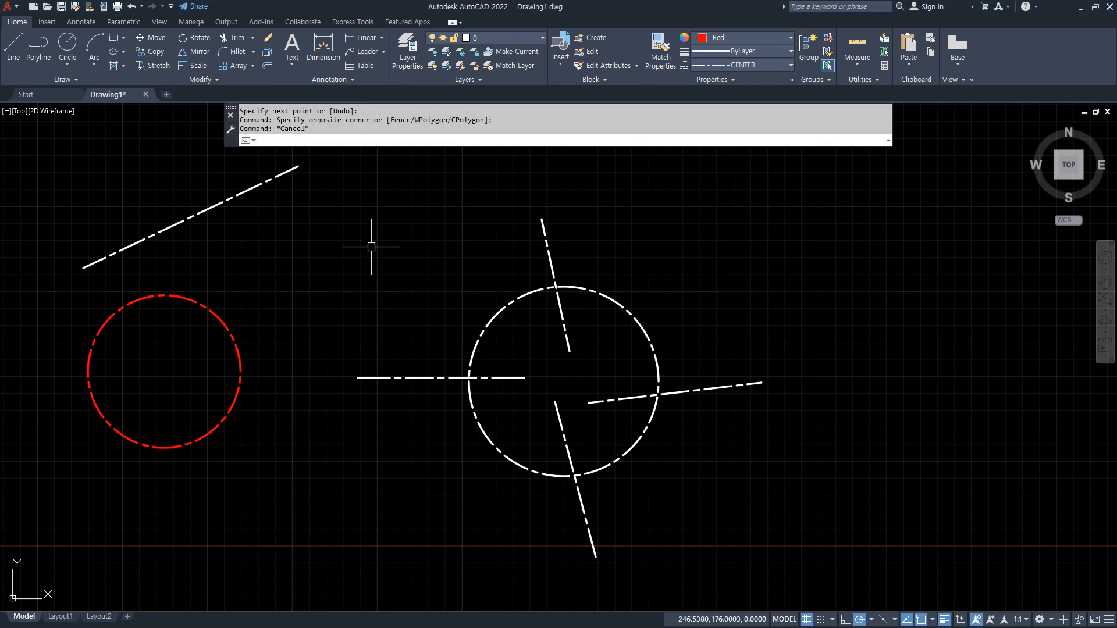
key(Return)
click(615, 430)
click(512, 331)
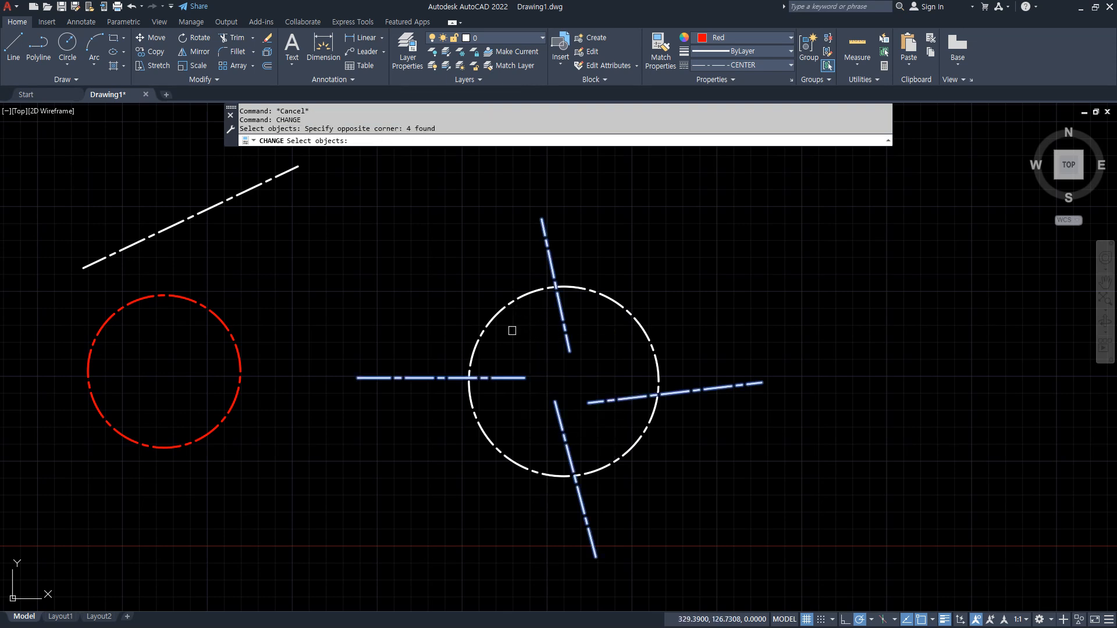
key(Return)
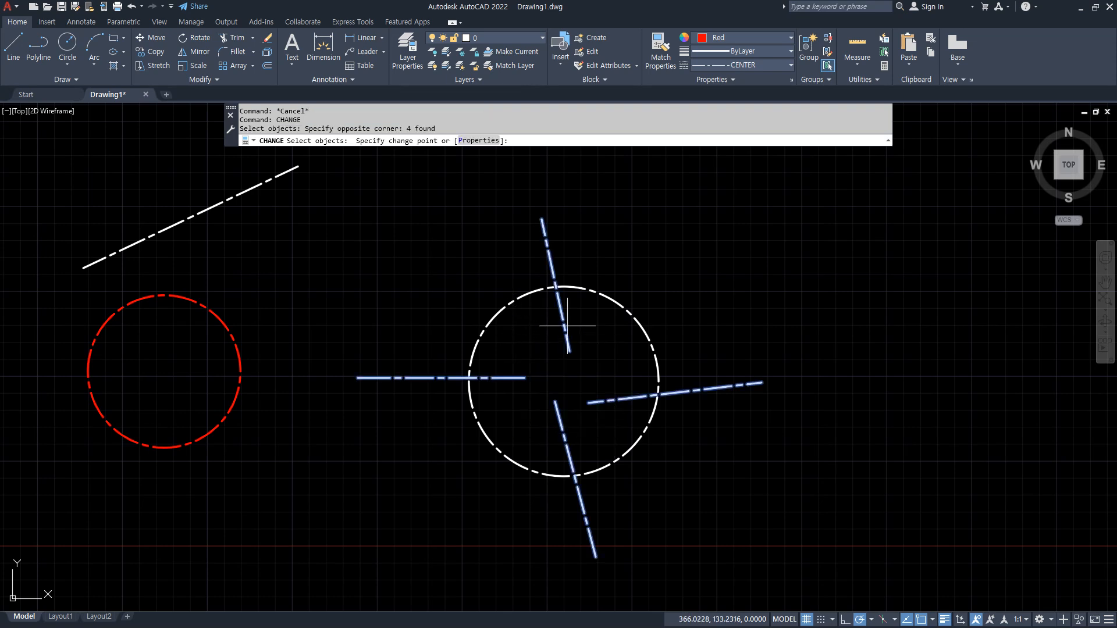
click(563, 381)
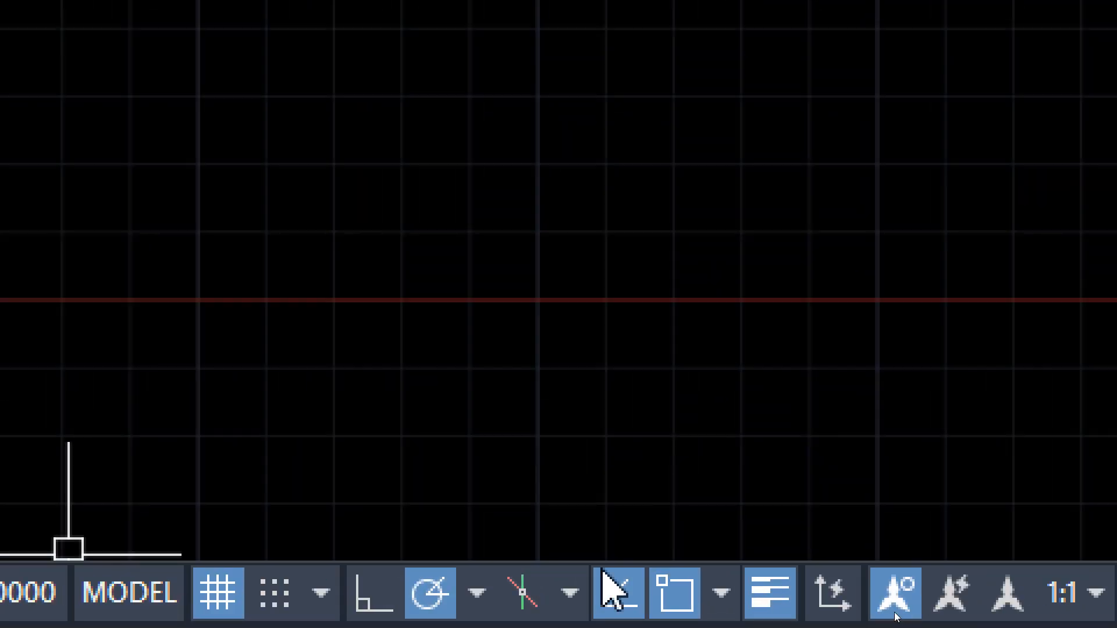
- Turn polar tracking off and Ortho mode on
click(417, 608)
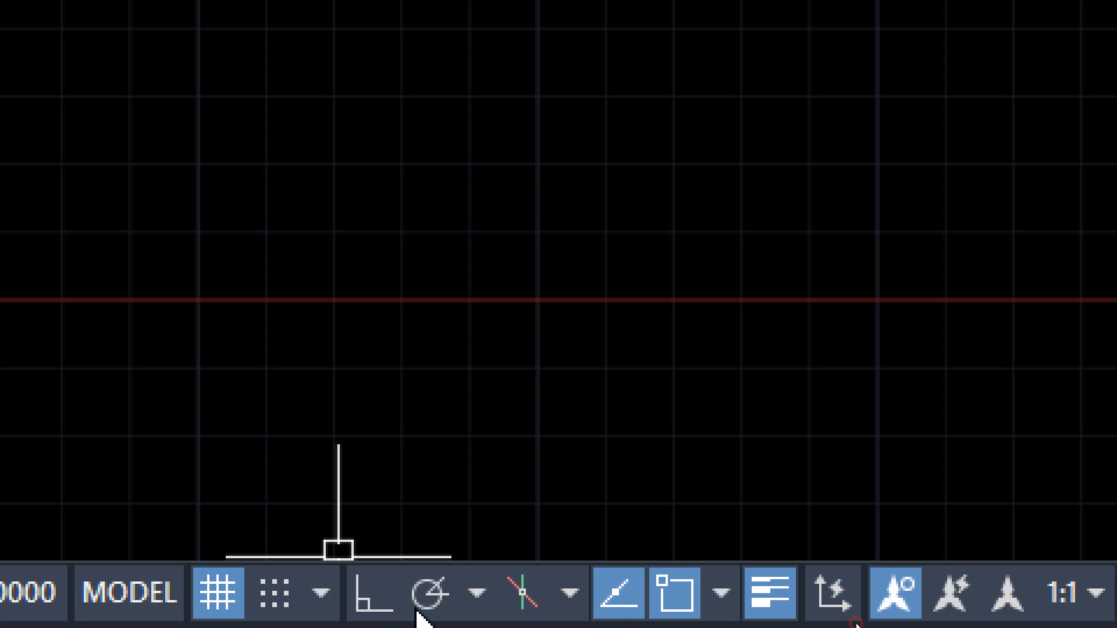
click(374, 610)
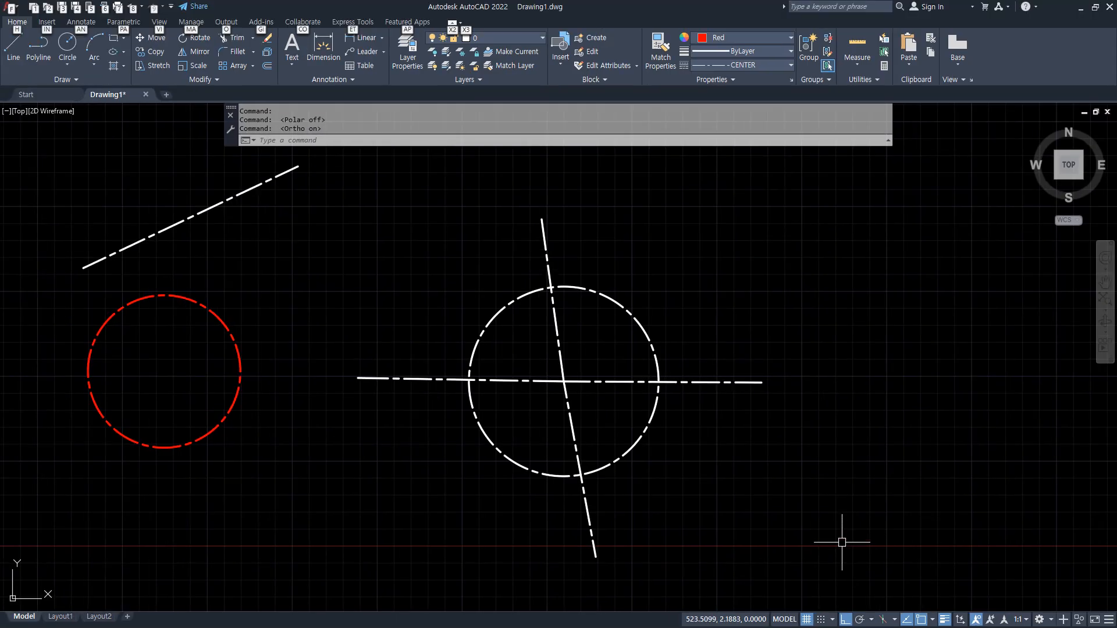
click(737, 273)
key(Escape)
- Draw a trial chain of four horizontal and vertical lines to the right of the large circle and erase it
text(1)
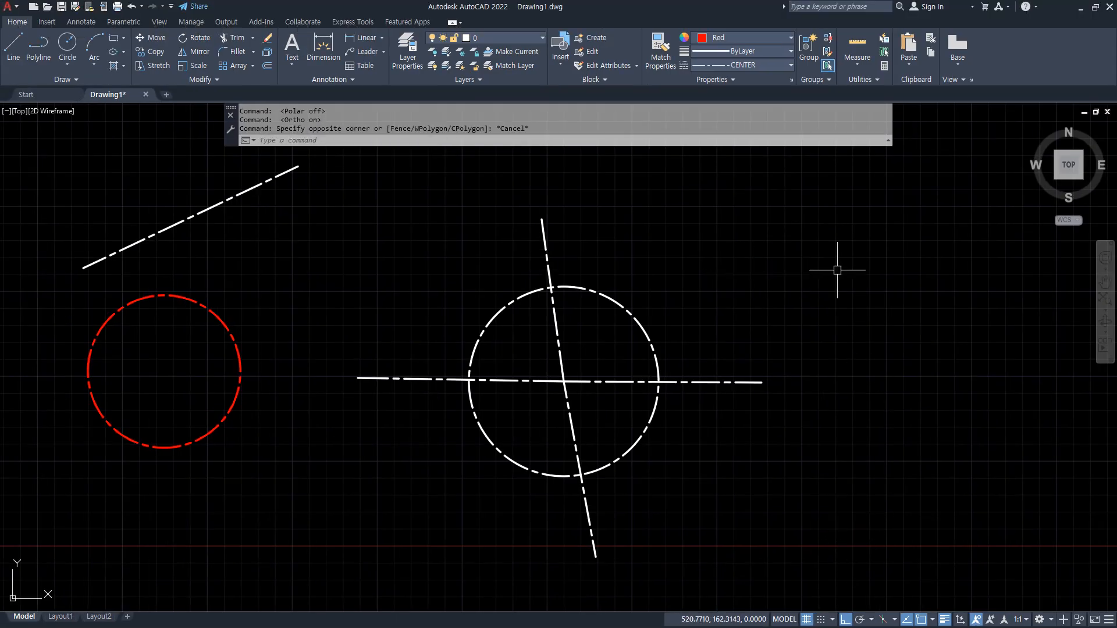
key(Return)
click(745, 245)
click(935, 192)
click(910, 410)
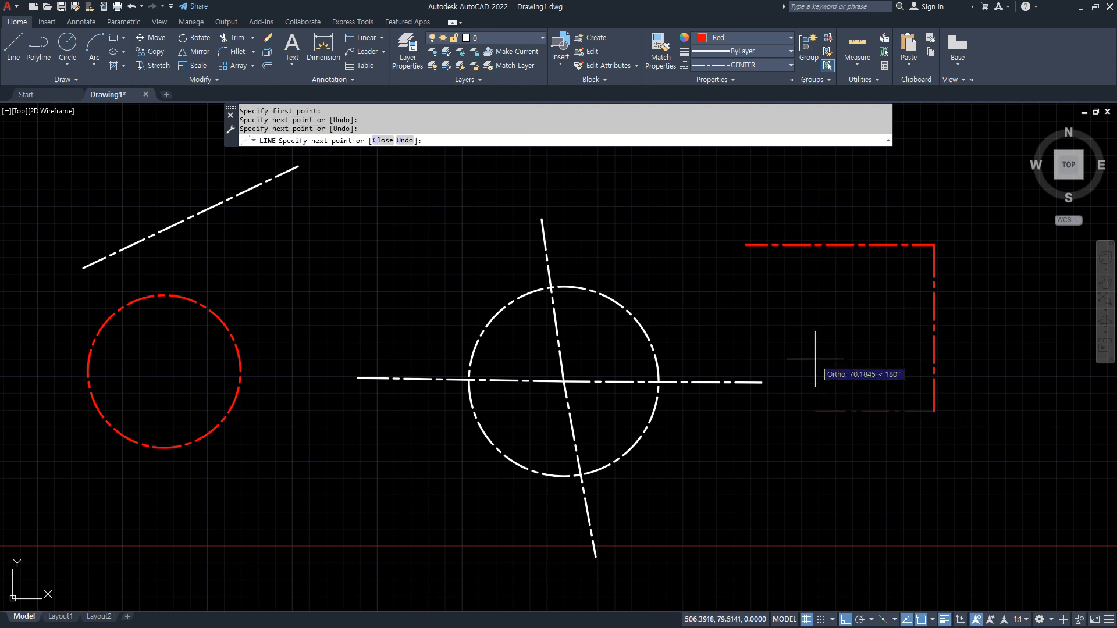
click(845, 411)
click(845, 192)
key(Return)
click(955, 456)
click(840, 237)
text(e)
key(Return)
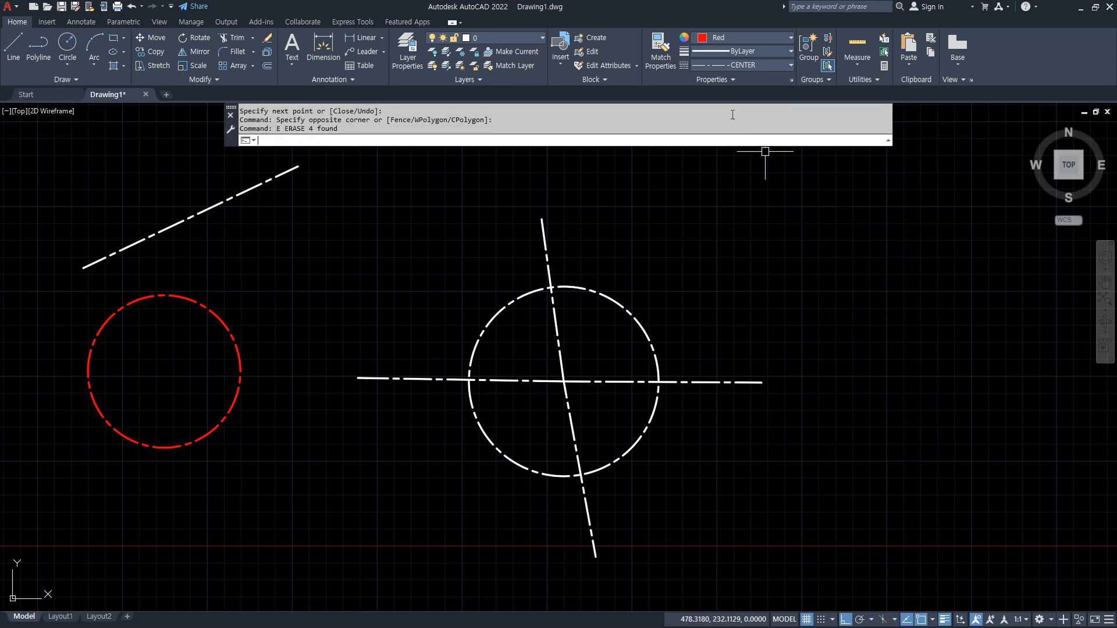
- Set the current color to ByLayer and use CHANGE to make the line above the center vertical, ending just above the circle
click(737, 39)
click(774, 53)
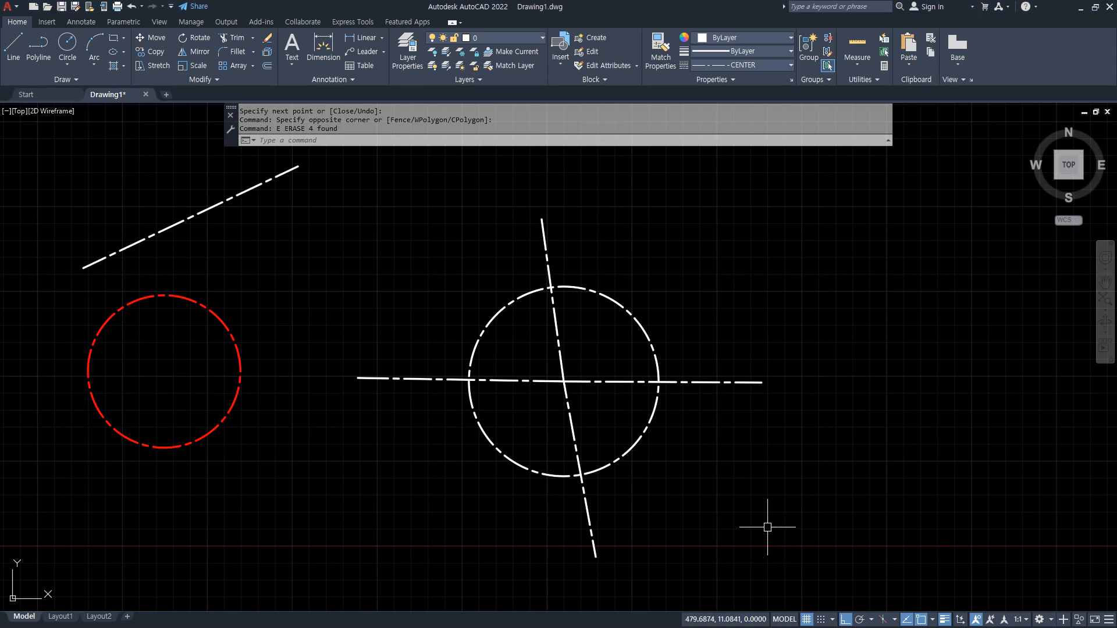
text(change)
key(Return)
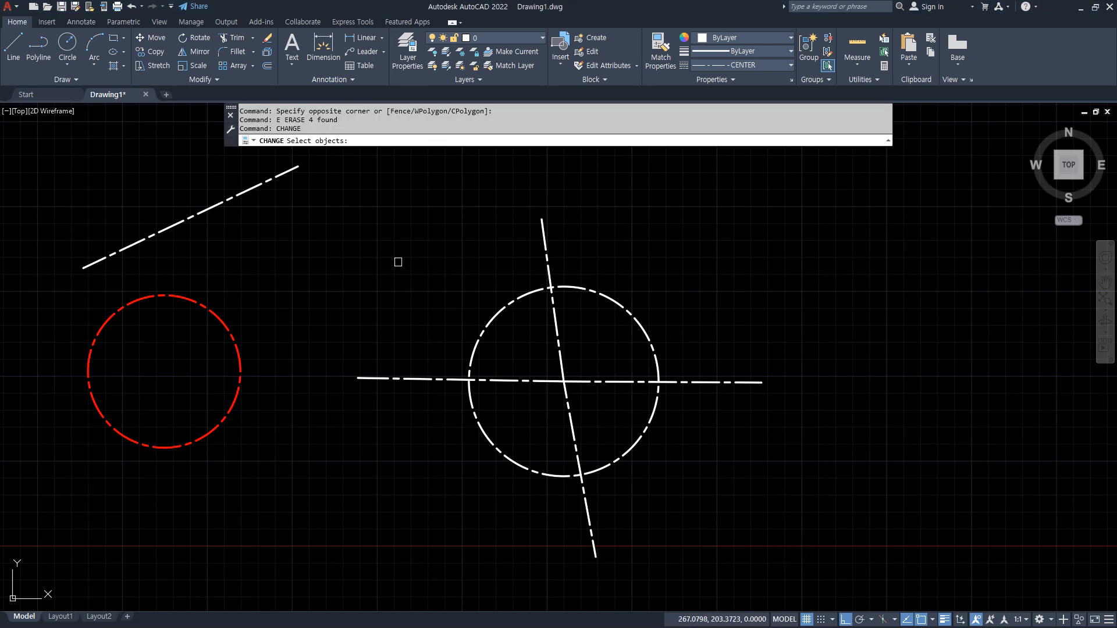
click(545, 240)
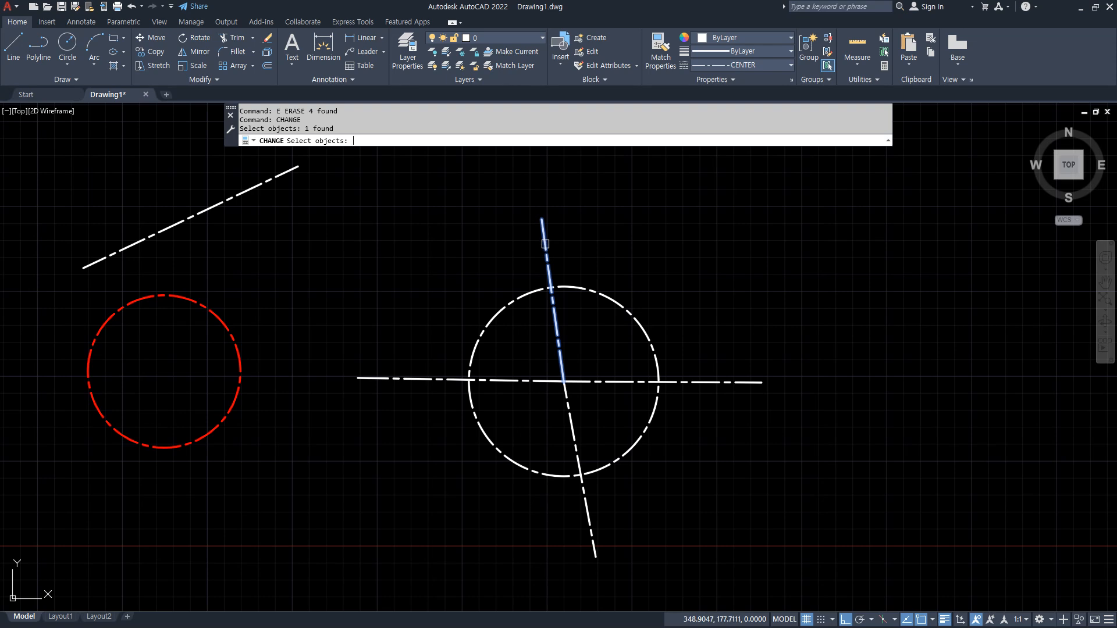
key(Return)
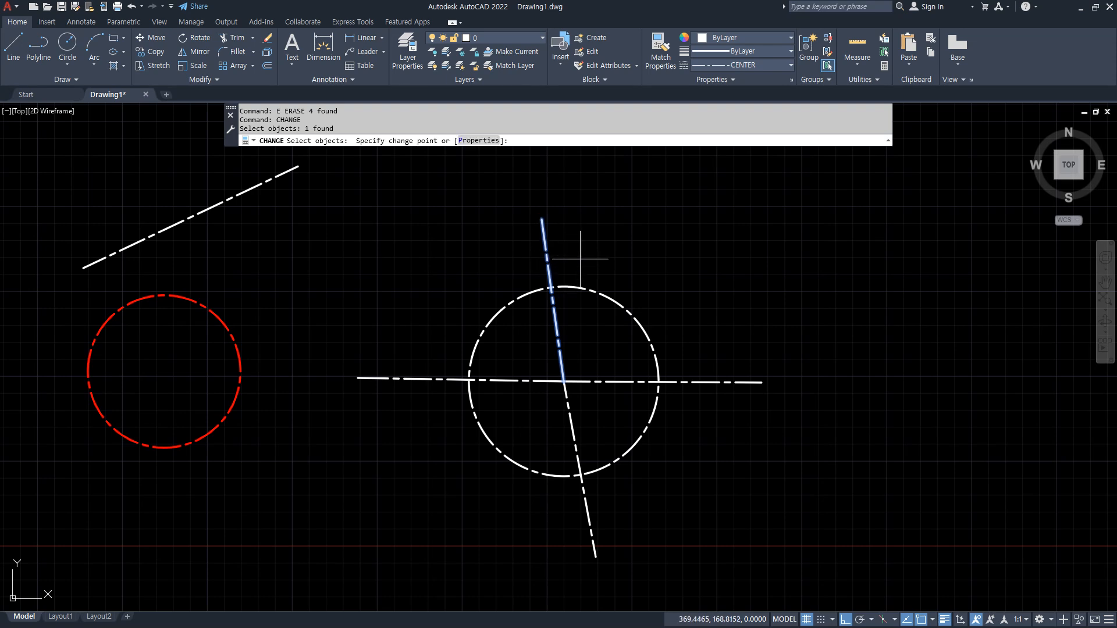
click(581, 259)
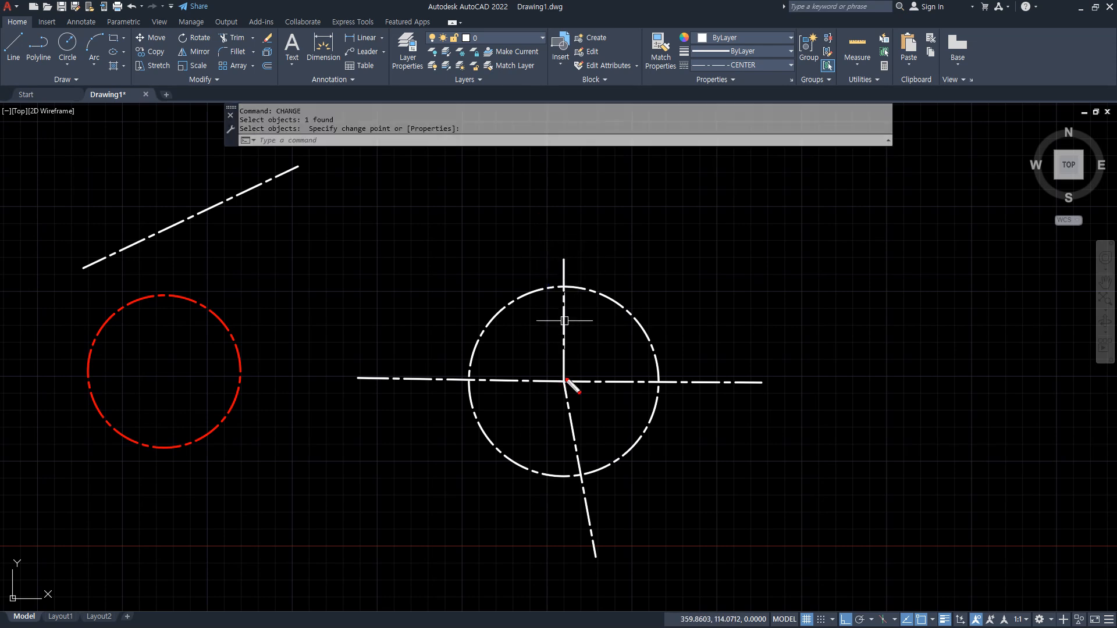
- Use CHANGE to make the right line horizontal and the lower line vertical, each ending just outside the large circle
key(Return)
click(688, 383)
key(Return)
click(685, 406)
key(Return)
click(590, 544)
key(Return)
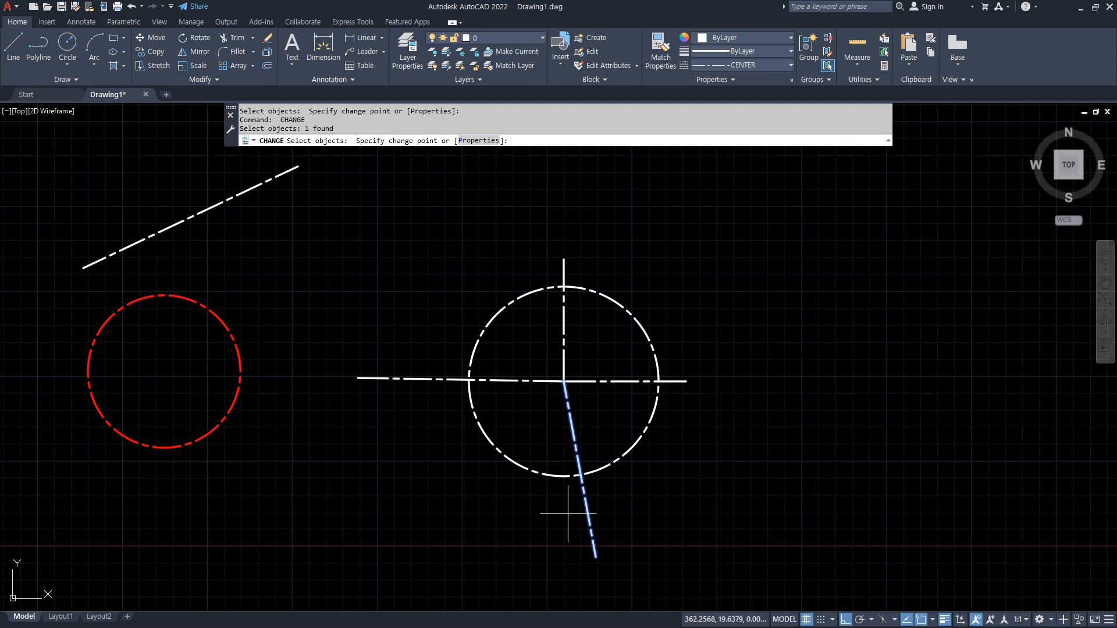
click(553, 507)
- Use CHANGE to make the left line horizontal, ending just outside the large circle's left edge
key(Return)
click(403, 387)
key(Return)
click(425, 408)
key(Return)
key(Return)
click(367, 379)
key(Return)
click(443, 399)
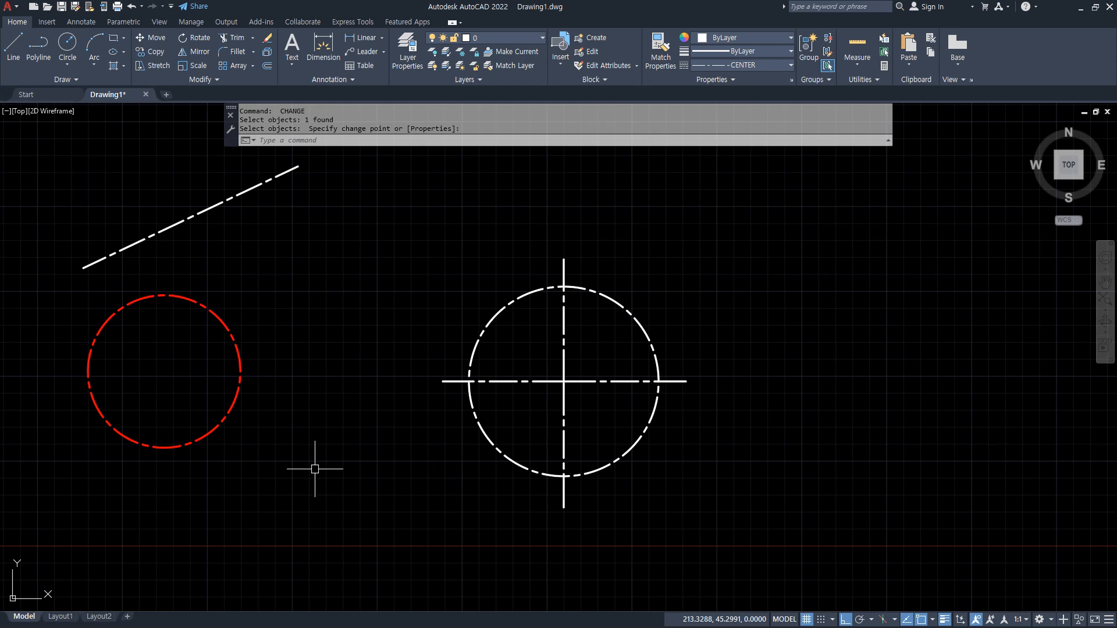
- Turn polar tracking on and use CHANGE's Properties option to set the four center lines' color to 1
key(F10)
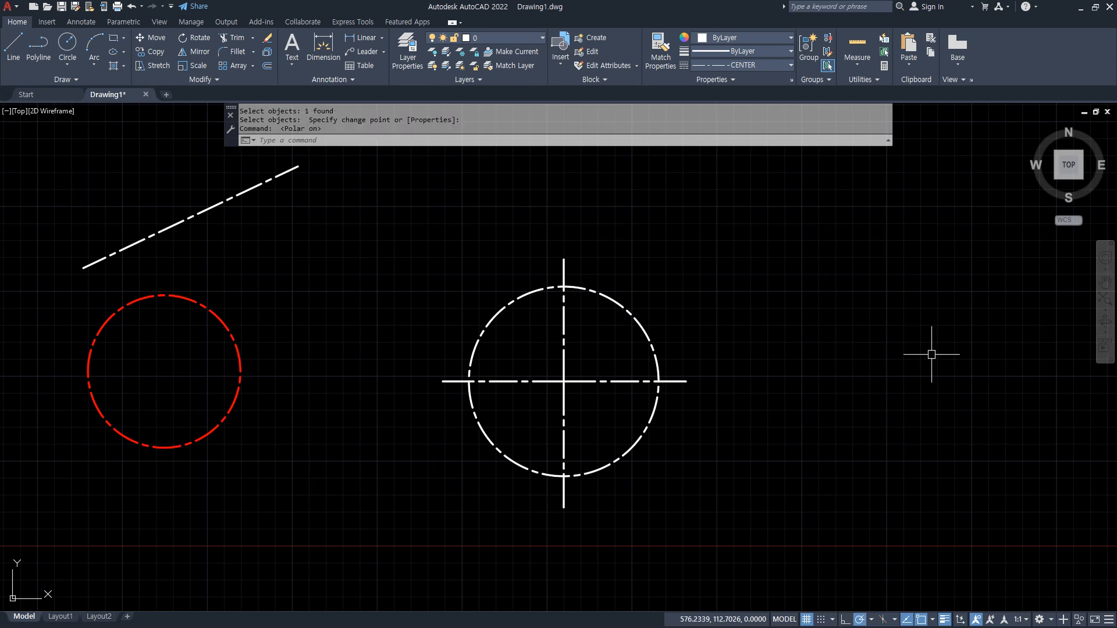
text(change)
key(Return)
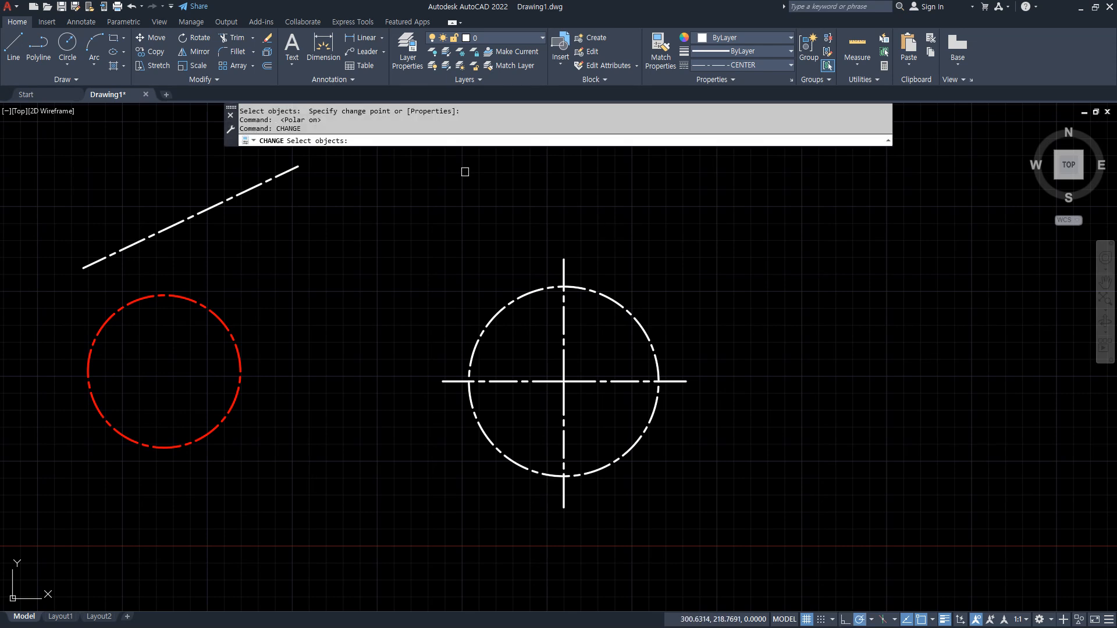
click(607, 413)
click(551, 362)
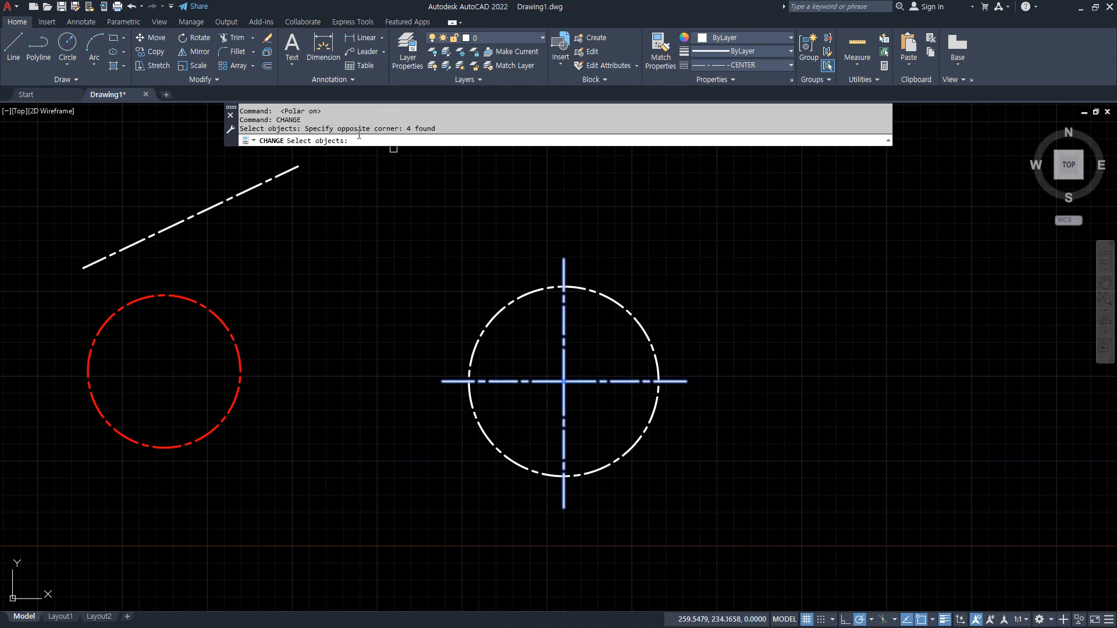
scroll(536, 299, down, 4)
middle_drag(524, 285, 447, 194)
middle_drag(313, 518, 209, 337)
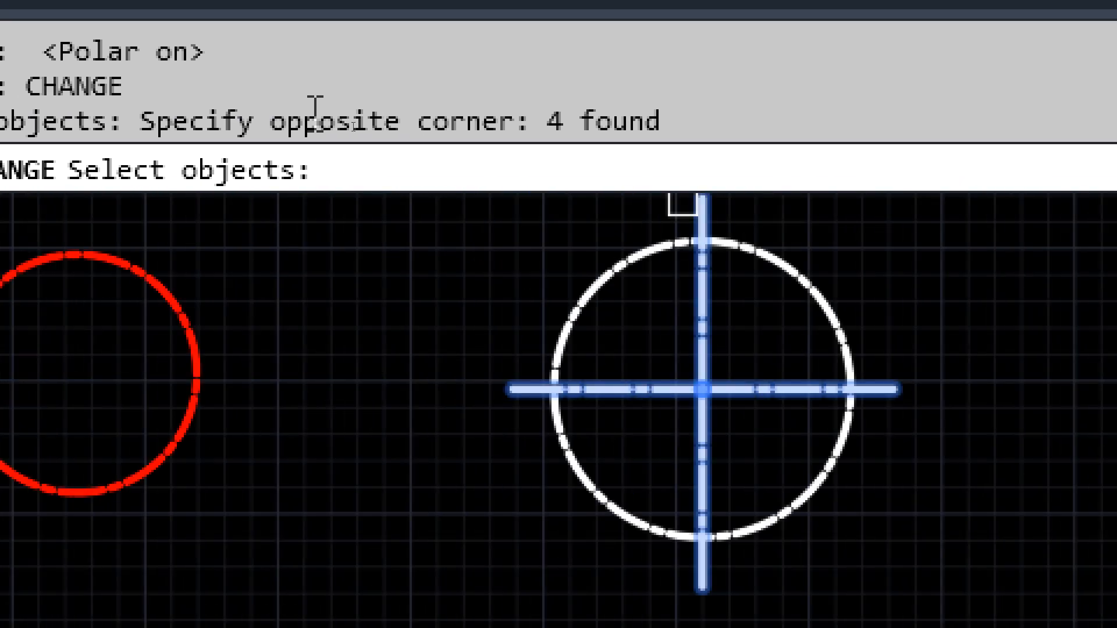
key(Return)
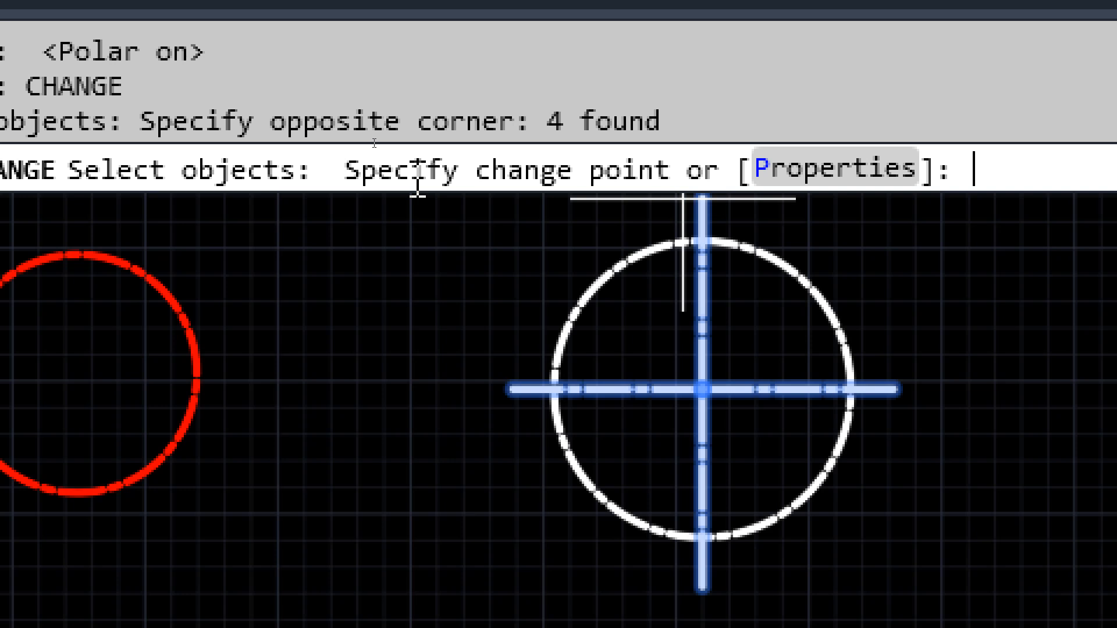
click(815, 184)
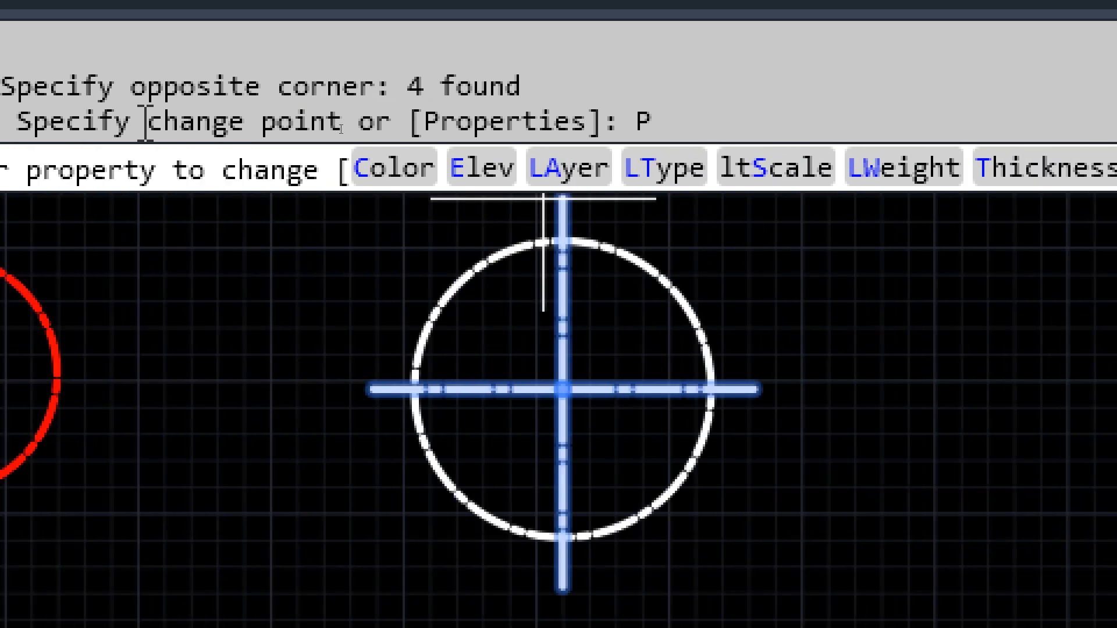
click(402, 170)
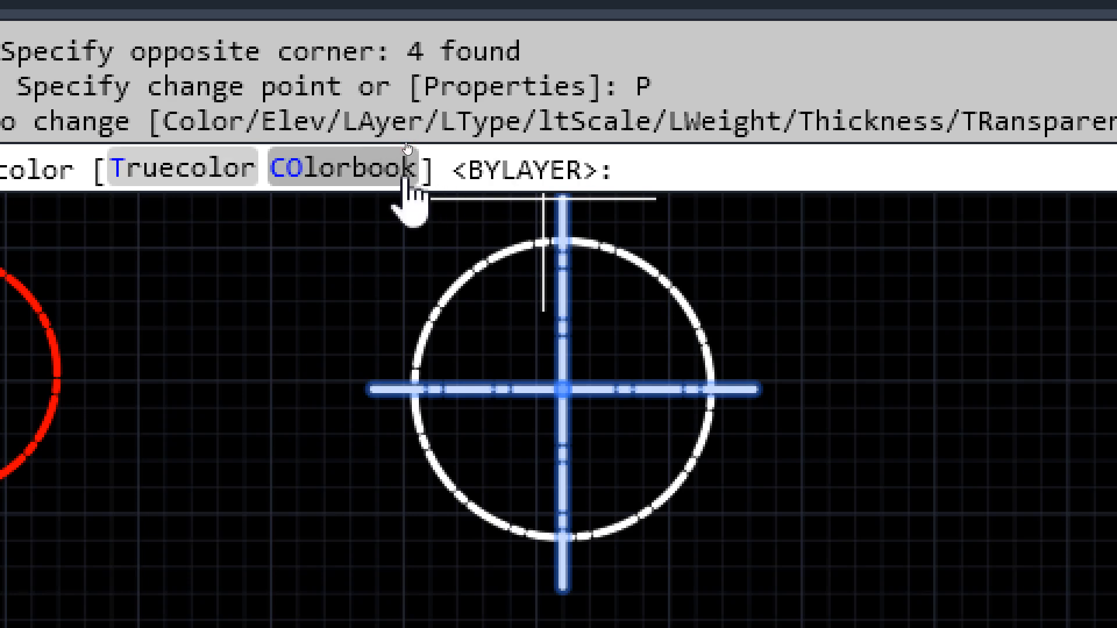
text(1)
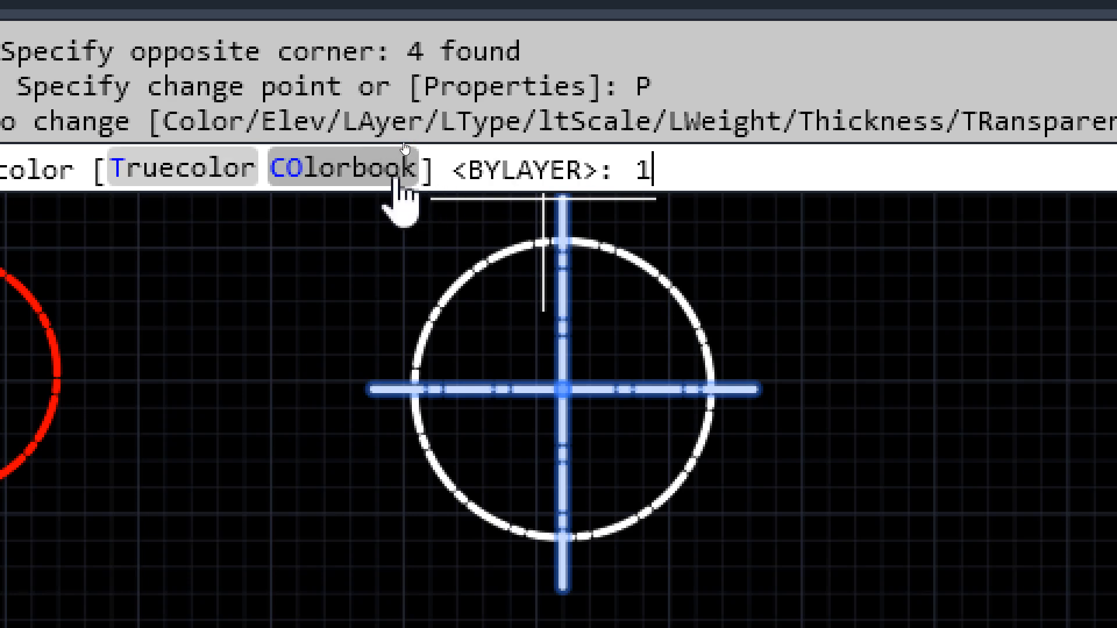
key(Return)
key(Return)
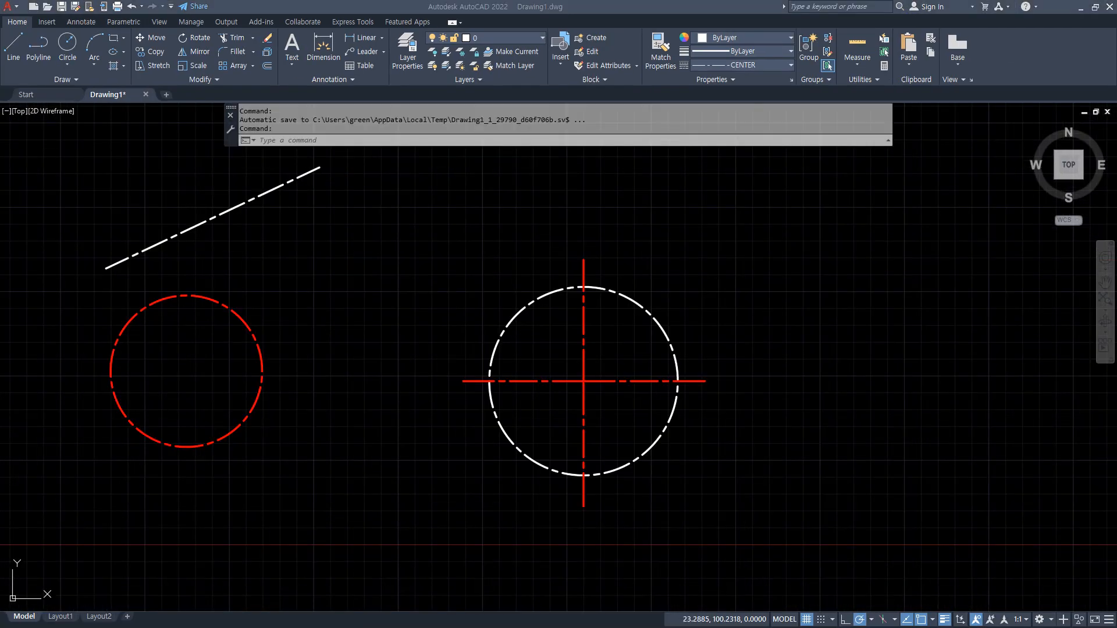
- Switch to the Notepad notes to examine how change and chprop relate, and return to the AutoCAD drawing
key(alt+Tab)
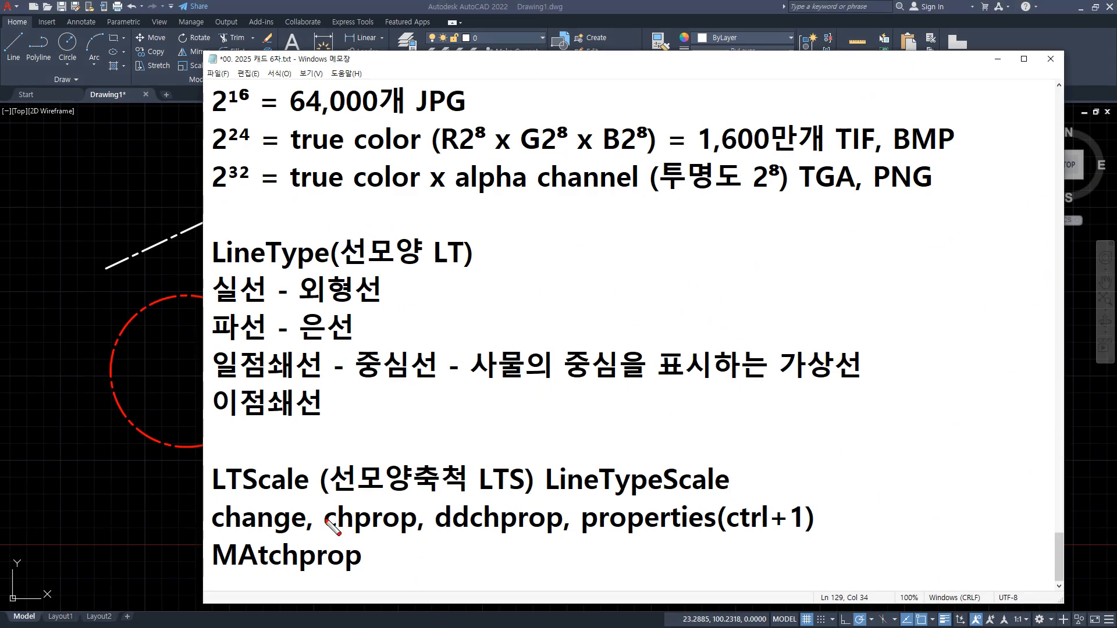
drag(327, 538, 440, 541)
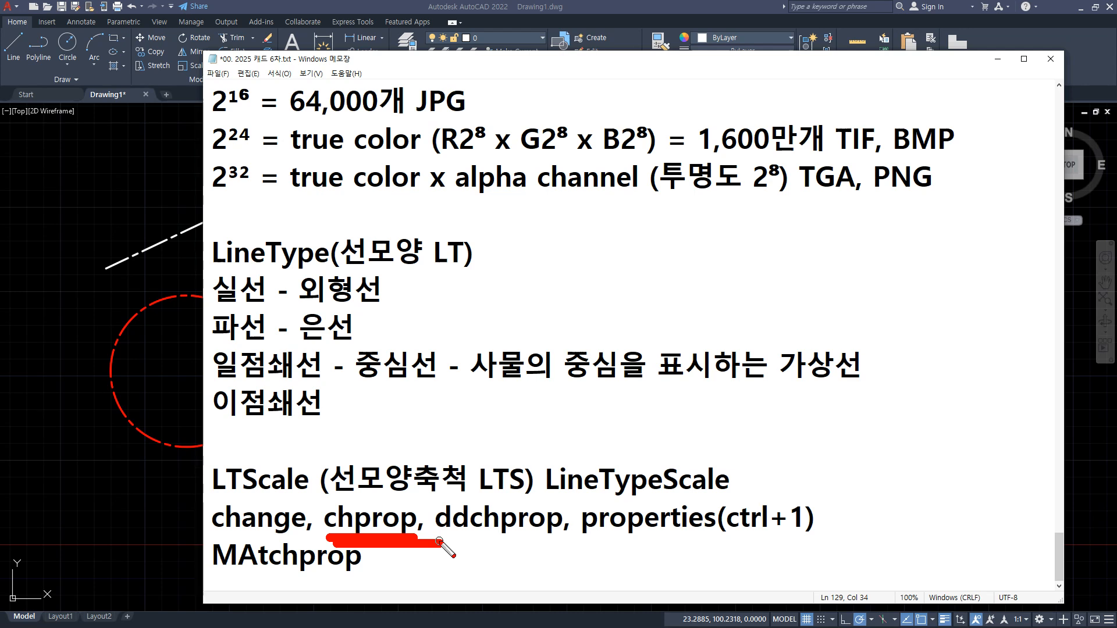
mouse_move(288, 535)
mouse_down()
mouse_move(218, 509)
mouse_move(306, 512)
mouse_move(294, 437)
mouse_move(305, 384)
mouse_move(288, 483)
mouse_move(436, 429)
mouse_move(497, 451)
mouse_move(396, 506)
mouse_move(428, 514)
mouse_up()
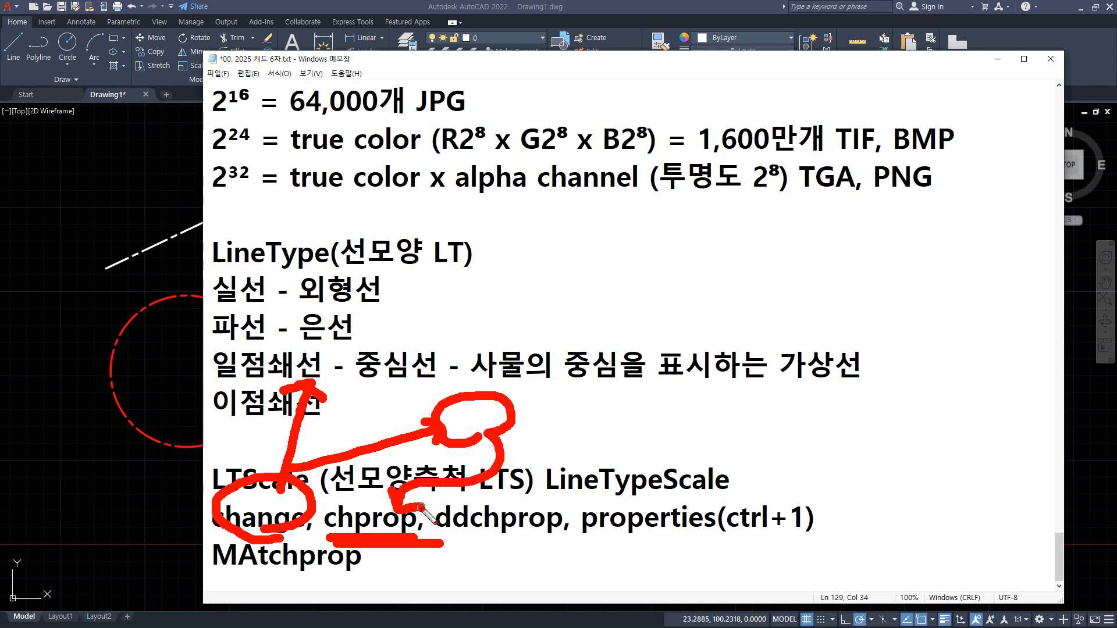
key(Escape)
click(135, 204)
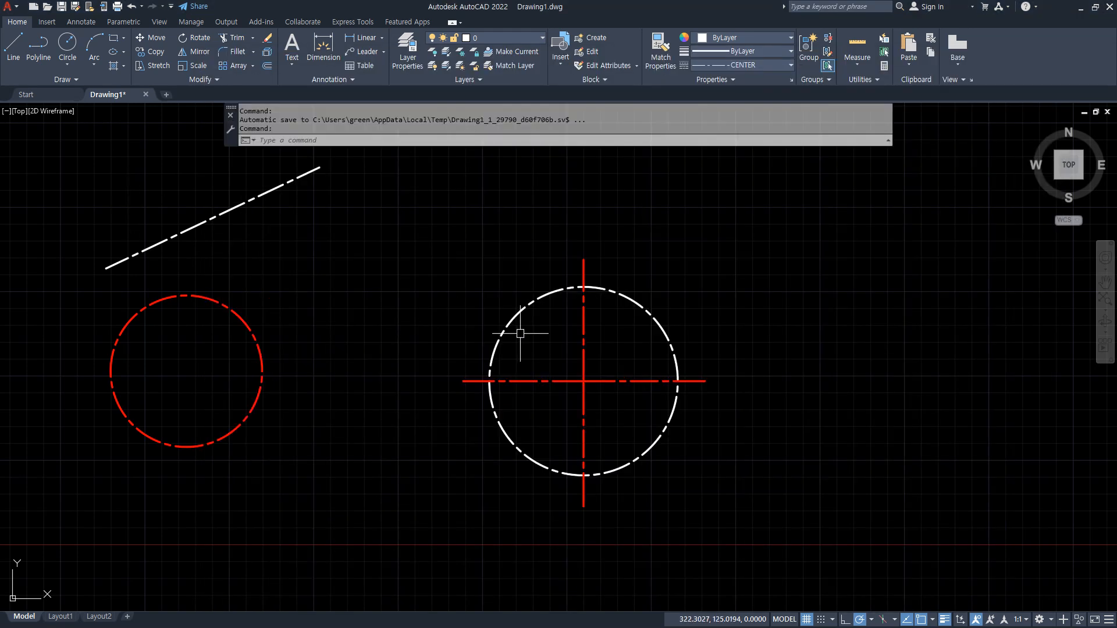
- Use CHPROP to set the large circle's linetype to bylayer
text(ch)
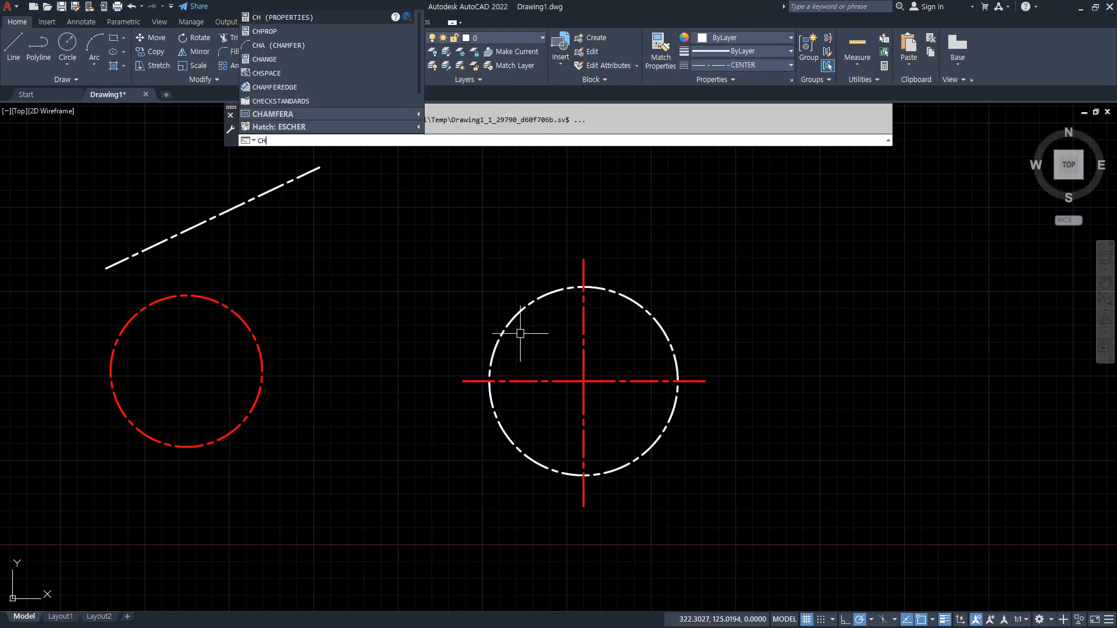
text(prop)
key(Return)
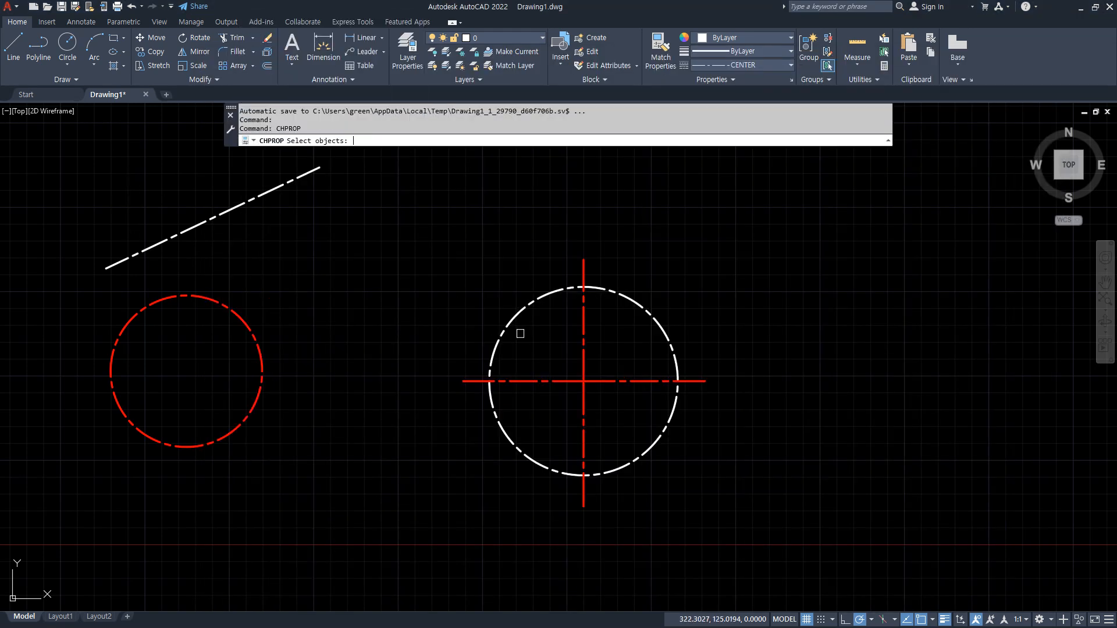
click(536, 329)
click(453, 253)
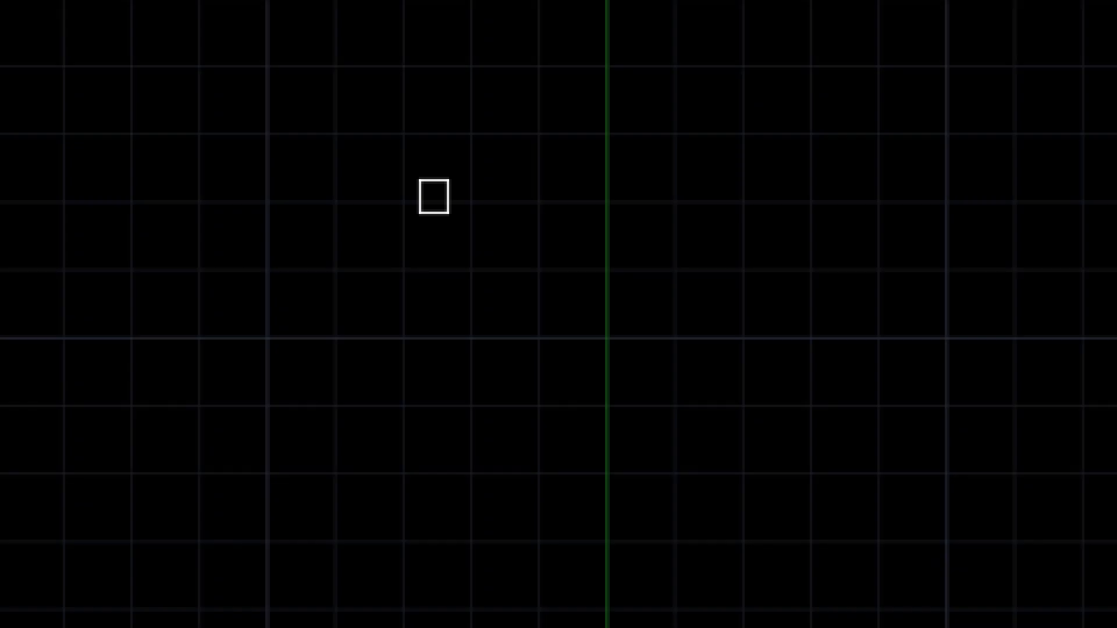
middle_drag(618, 413, 369, 262)
scroll(371, 271, down, 5)
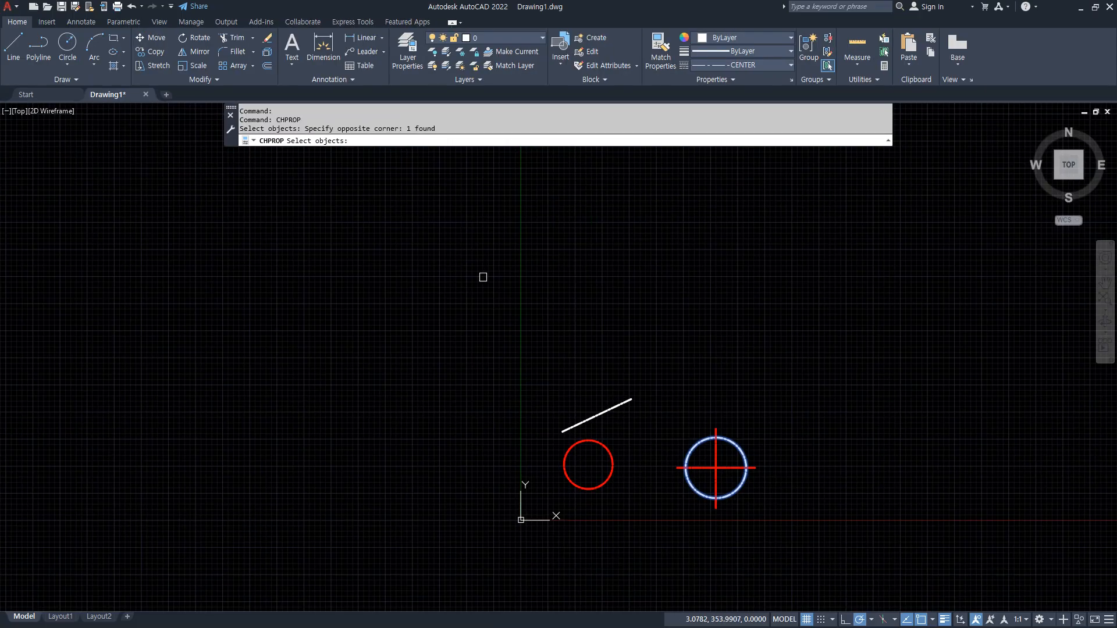
middle_drag(611, 380, 431, 287)
middle_drag(496, 367, 445, 307)
mouse_move(399, 228)
middle_down()
mouse_move(361, 190)
mouse_move(352, 201)
mouse_move(338, 184)
middle_up()
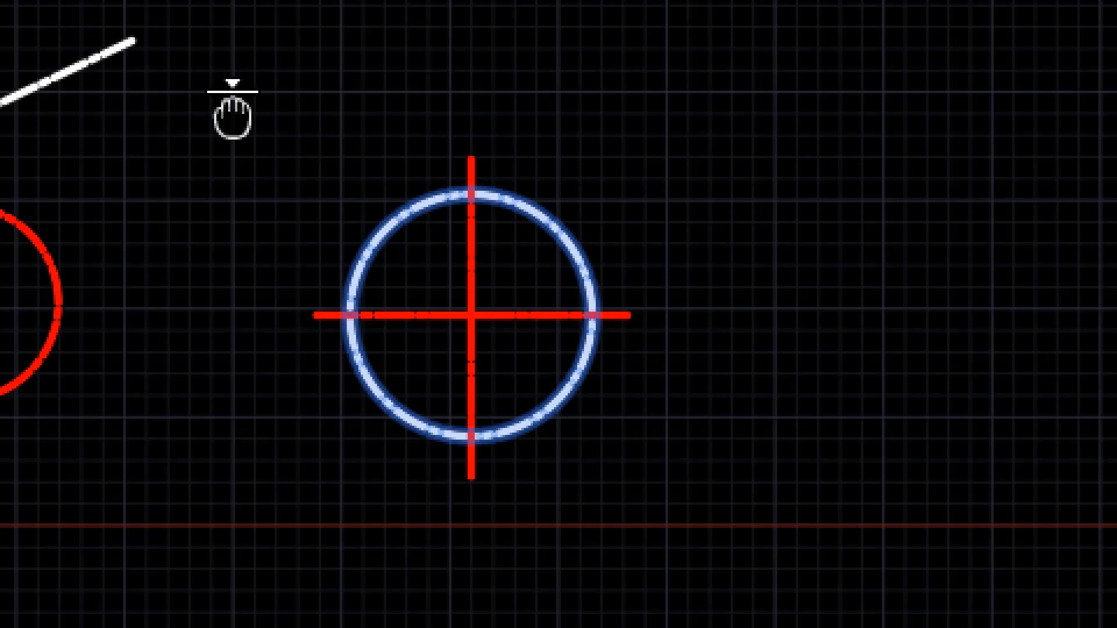
key(Return)
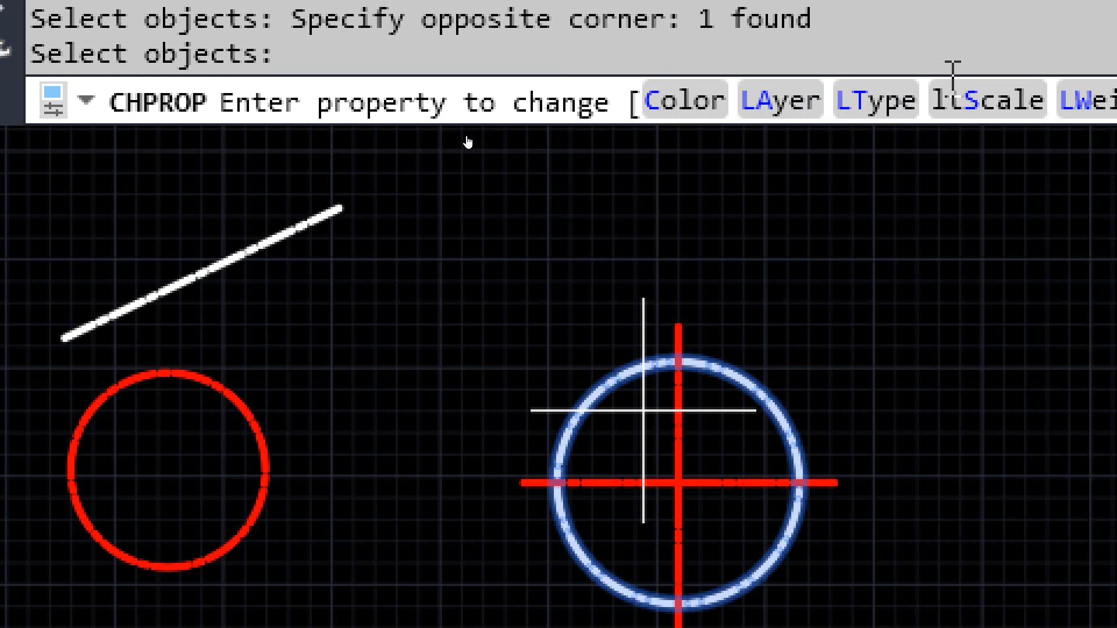
click(875, 102)
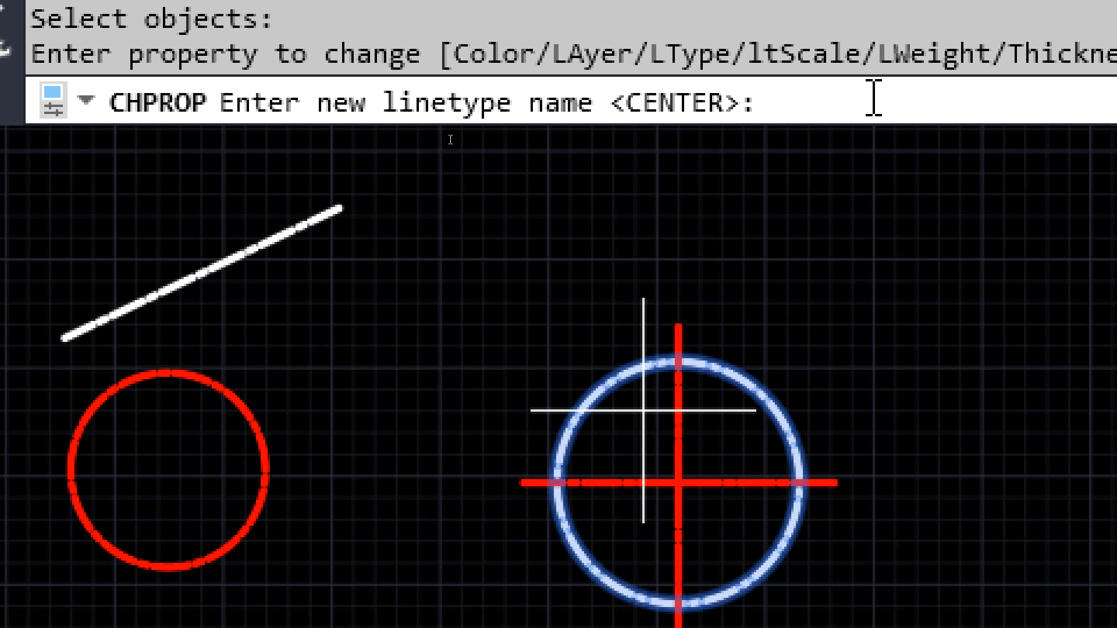
text(bylayer)
key(Return)
key(Return)
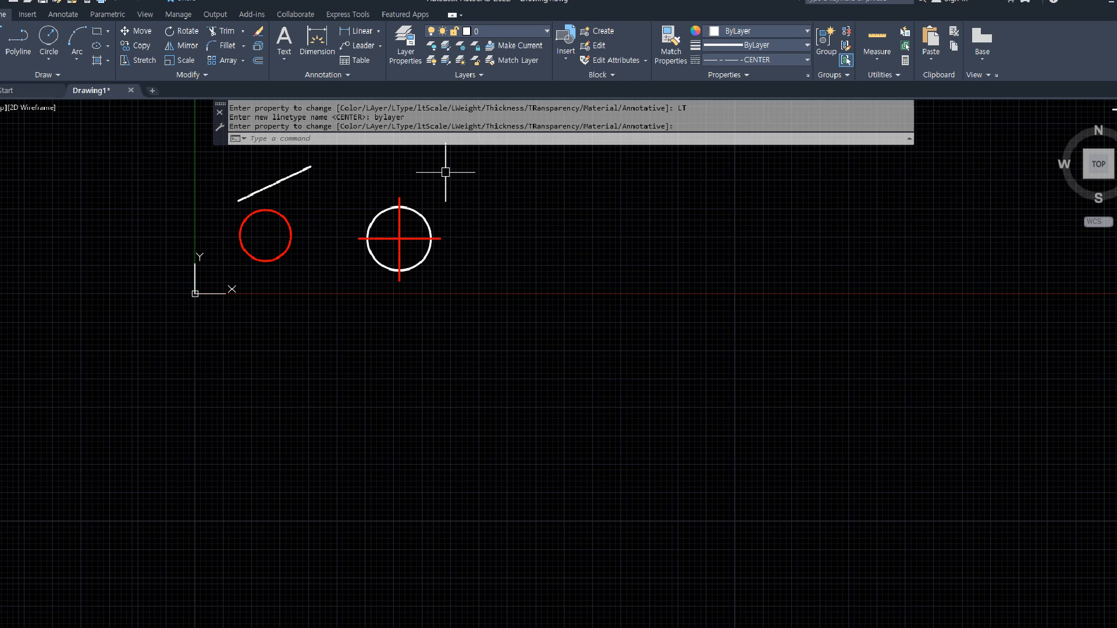
scroll(832, 208, up, 2)
scroll(405, 209, up, 6)
scroll(466, 256, down, 2)
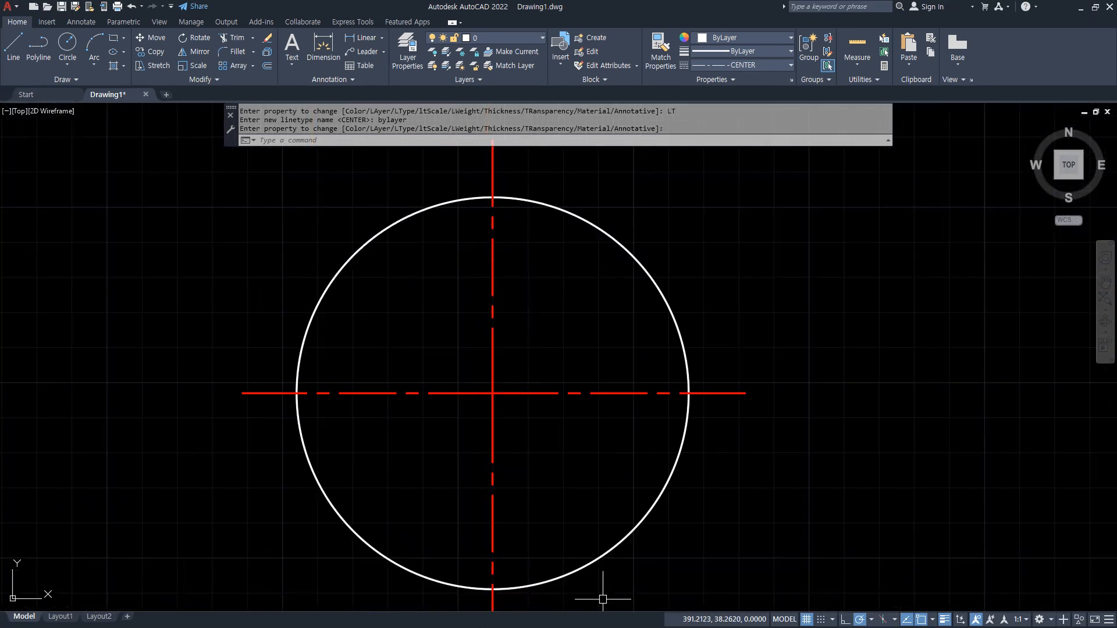
- Switch to the Notepad notes to review the ddchprop and properties commands beside change and chprop, and return to the AutoCAD drawing
key(alt+Tab)
key(ctrl+2)
drag(427, 532, 176, 531)
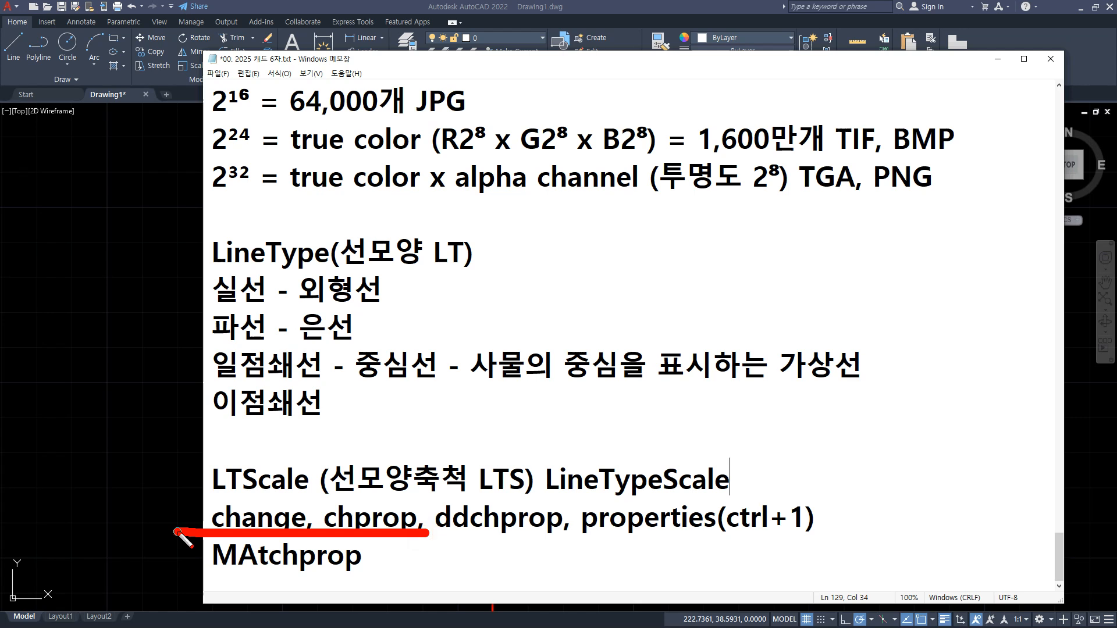
mouse_move(490, 544)
mouse_down()
mouse_move(422, 543)
mouse_move(445, 493)
mouse_move(572, 510)
mouse_move(491, 544)
mouse_up()
mouse_move(668, 541)
mouse_down()
mouse_move(609, 556)
mouse_move(585, 499)
mouse_move(682, 543)
mouse_up()
mouse_move(790, 540)
mouse_down()
mouse_move(774, 496)
mouse_move(796, 521)
mouse_up()
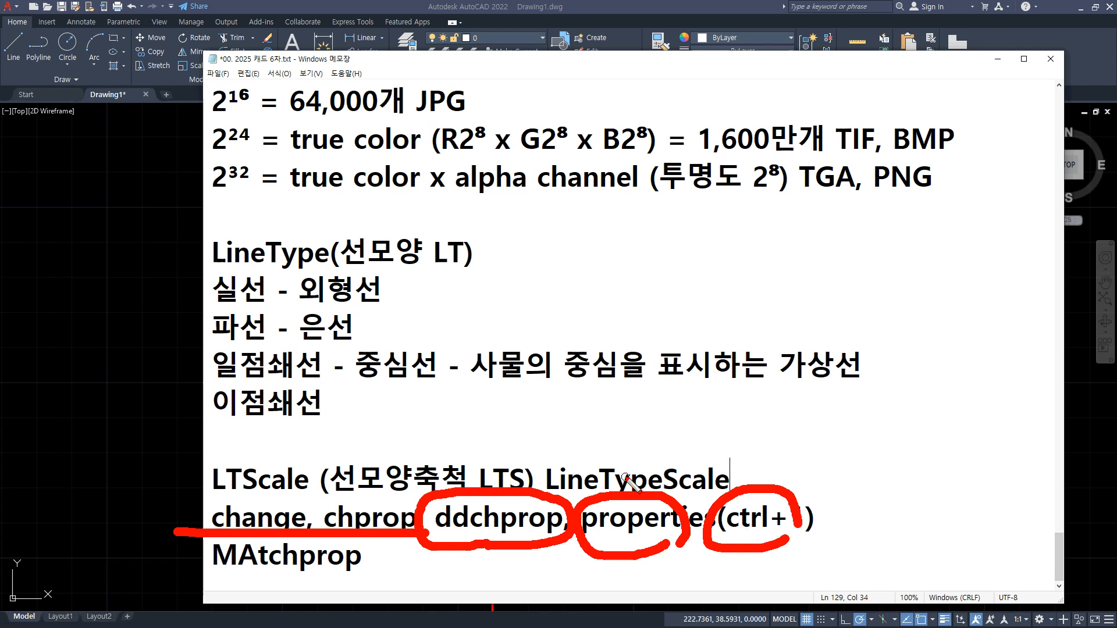
key(e)
drag(736, 536, 814, 531)
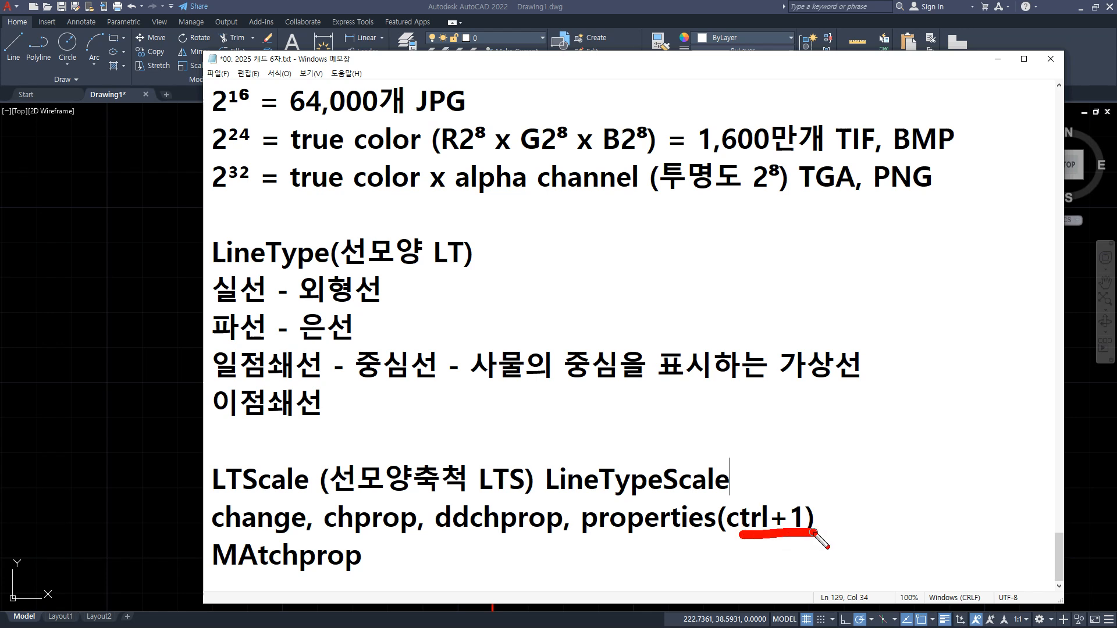
key(Escape)
click(116, 324)
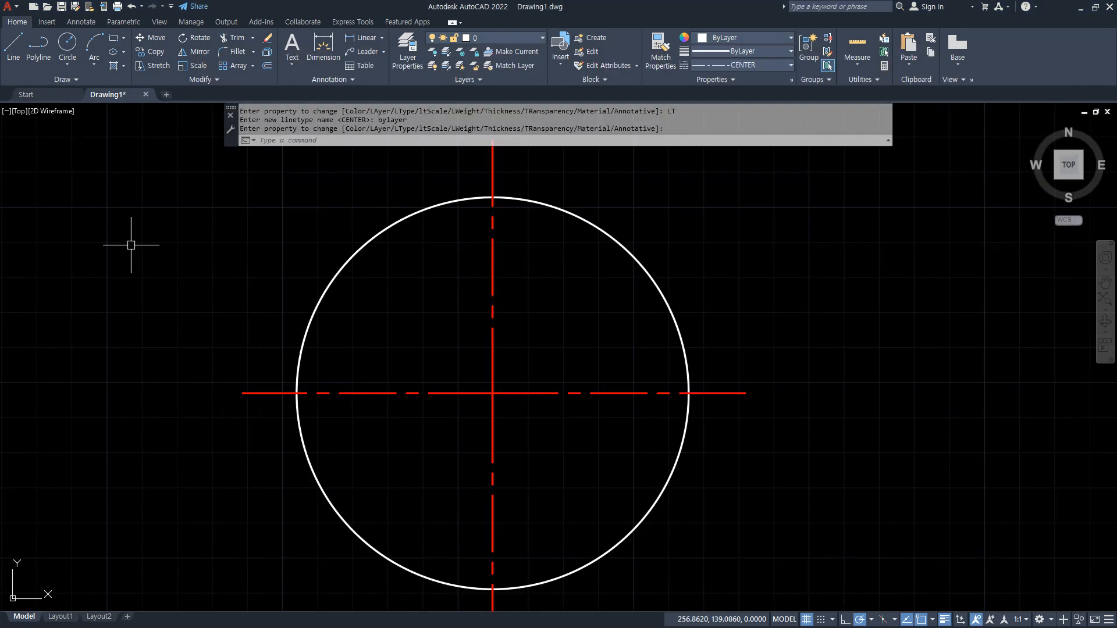
- Open the Properties palette and dock it along the left side of the drawing area
key(ctrl+1)
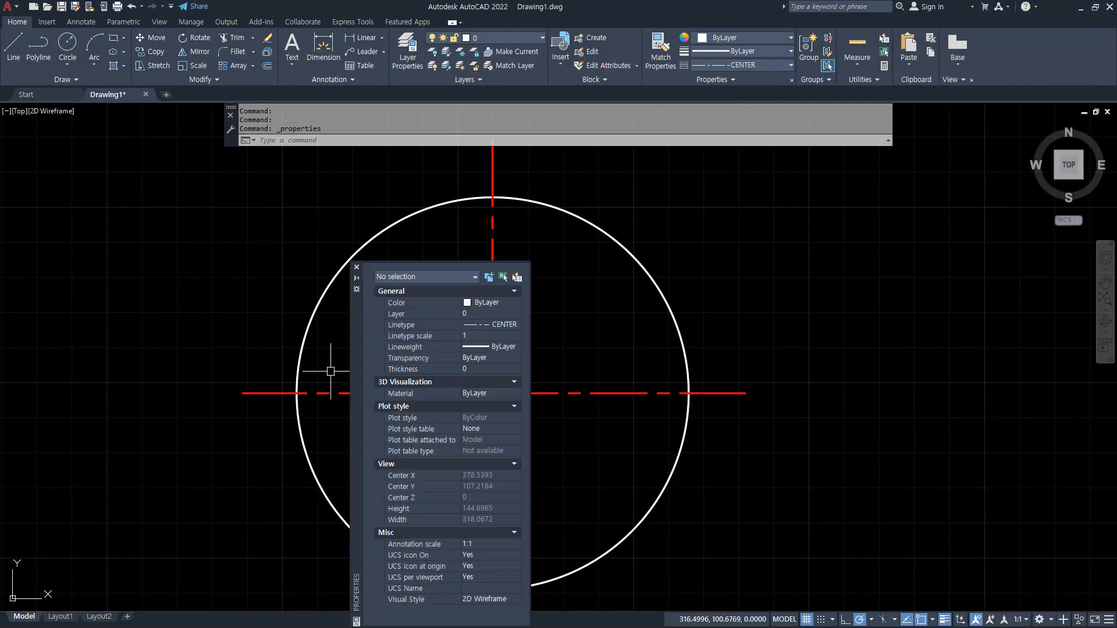
mouse_move(361, 388)
mouse_down()
mouse_move(247, 308)
mouse_move(102, 311)
mouse_up()
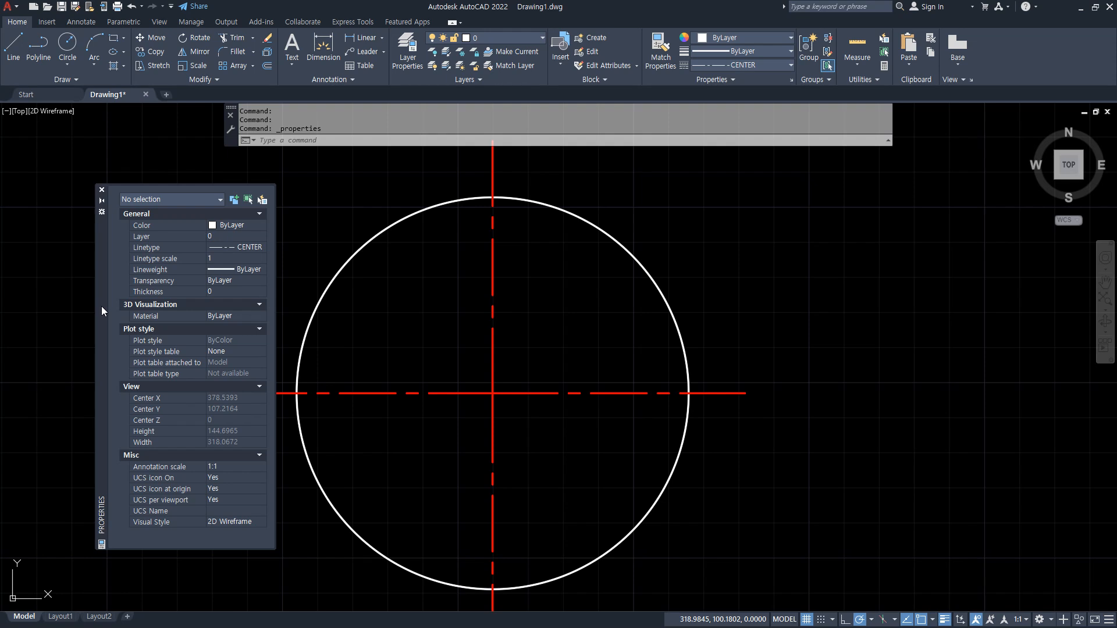
click(101, 273)
drag(100, 273, 17, 254)
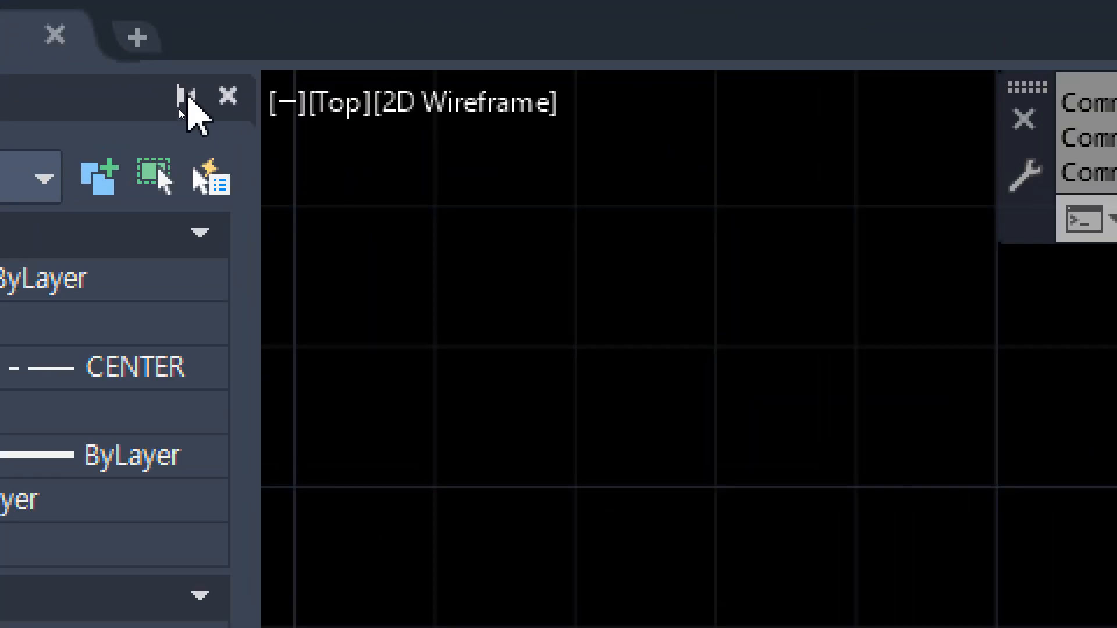
- Collapse the docked Properties palette to a strip and restore it to its full docked state
click(188, 100)
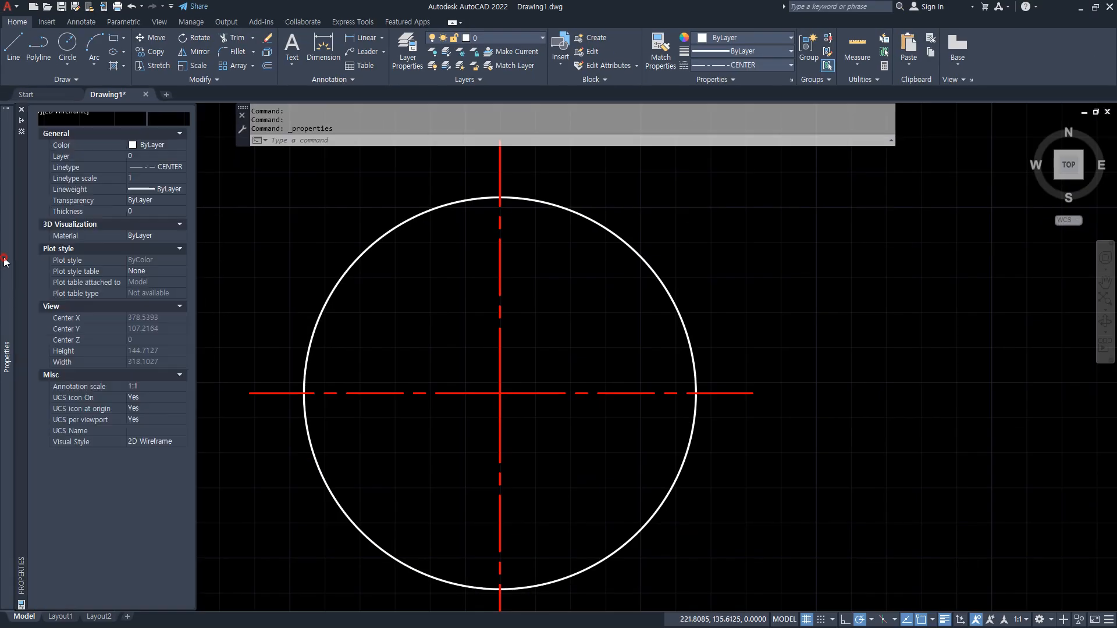
mouse_move(7, 254)
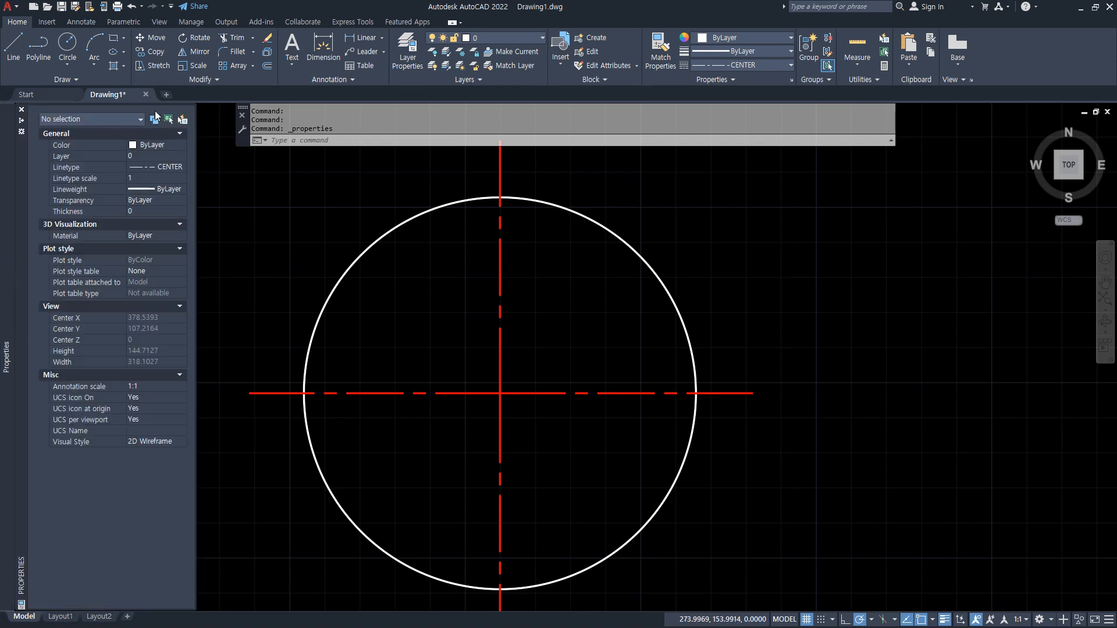
click(22, 121)
mouse_move(22, 124)
mouse_down()
mouse_move(256, 235)
mouse_move(106, 204)
mouse_up()
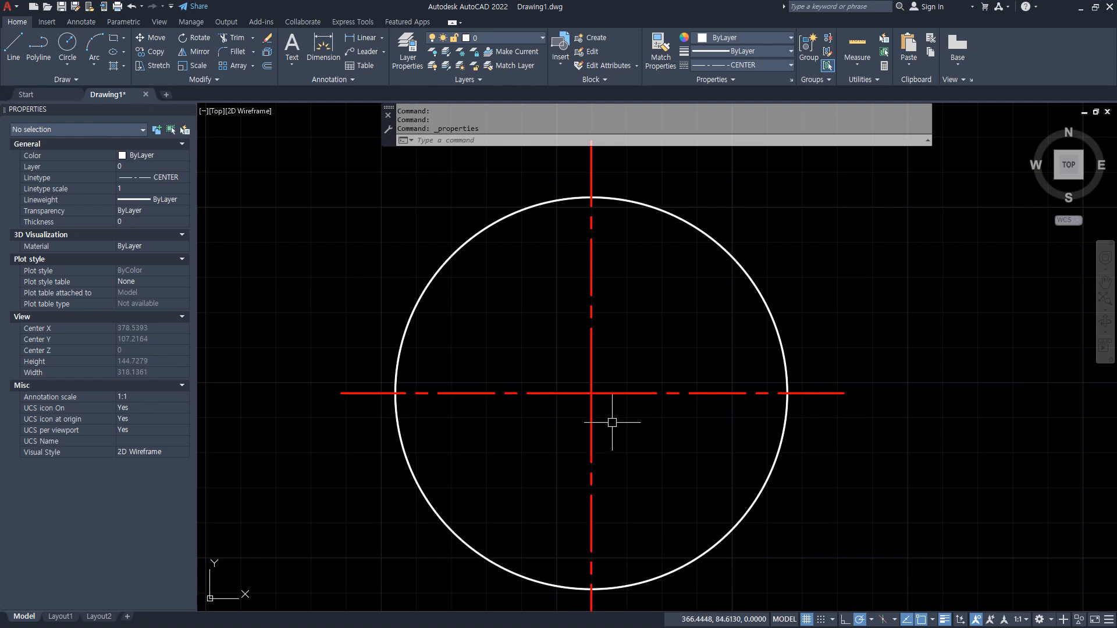
- Select the large circle and examine its general and geometry properties in the palette
click(448, 262)
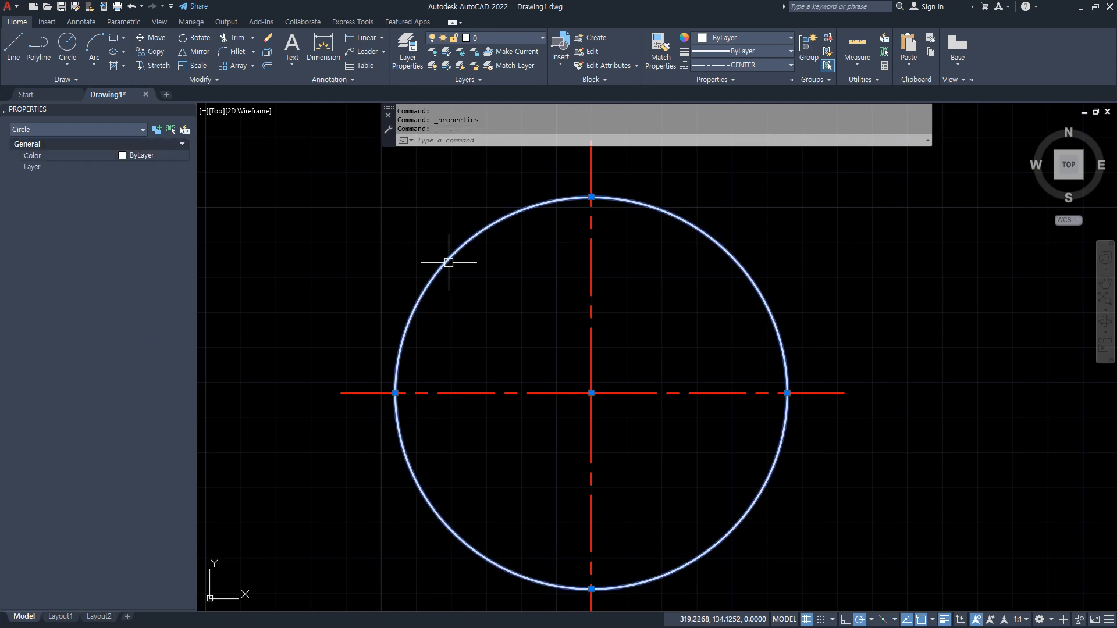
key(ctrl+alt+d)
mouse_move(455, 297)
mouse_down()
mouse_move(474, 278)
mouse_move(452, 265)
mouse_up()
mouse_move(125, 158)
mouse_down()
mouse_move(172, 284)
mouse_move(80, 177)
mouse_move(125, 156)
mouse_up()
mouse_move(173, 236)
mouse_down()
mouse_move(430, 267)
mouse_move(376, 301)
mouse_up()
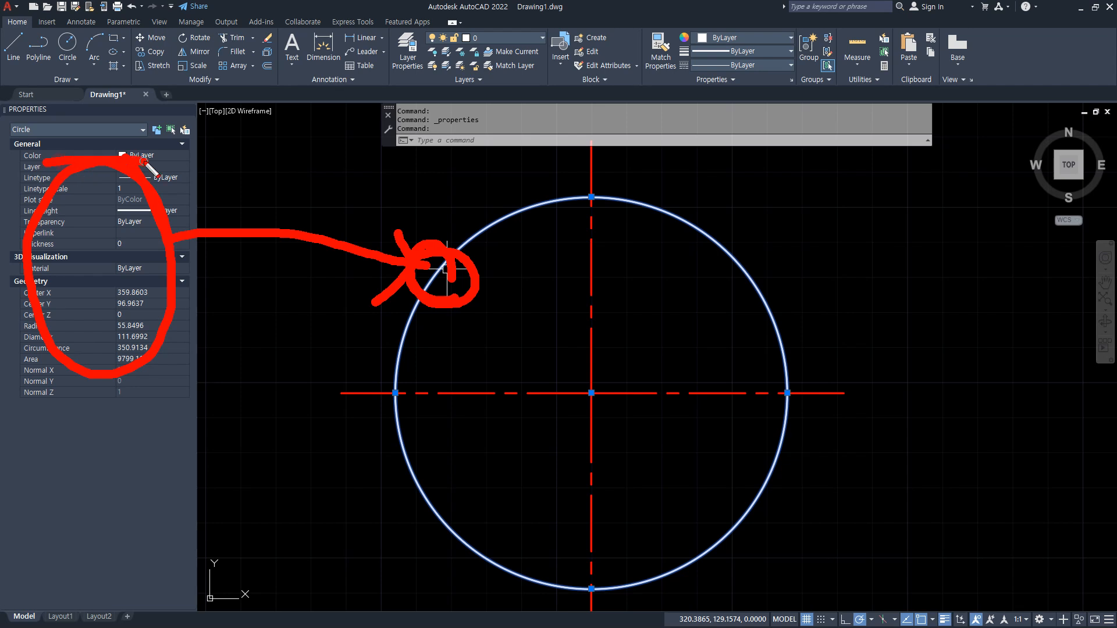
key(Escape)
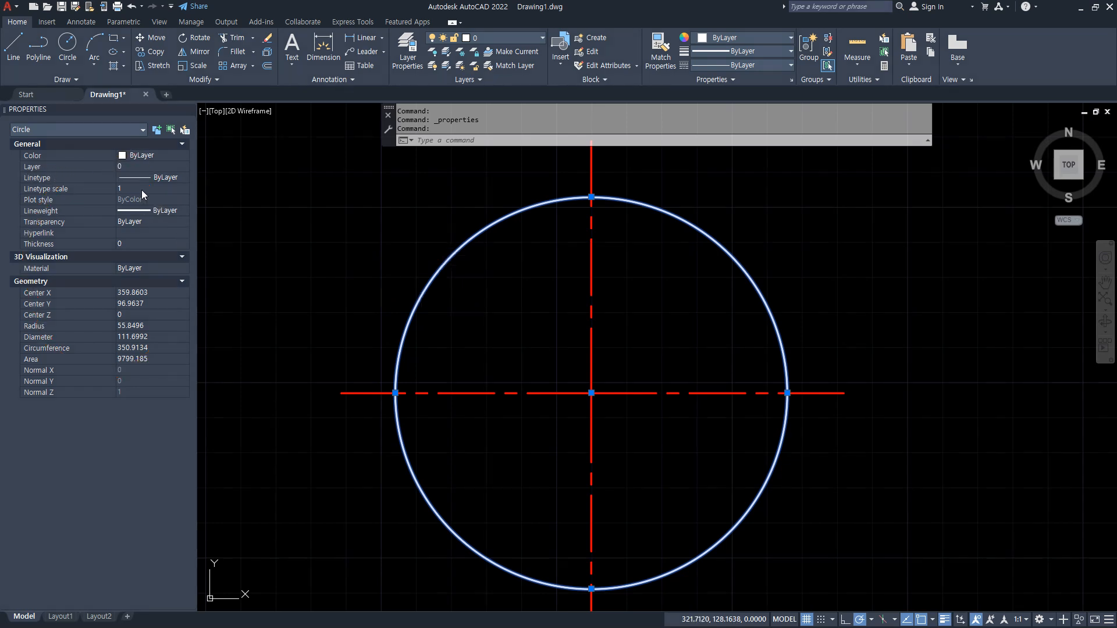
- Set the selected large circle's linetype to PHANTOM and its color to Yellow
click(171, 178)
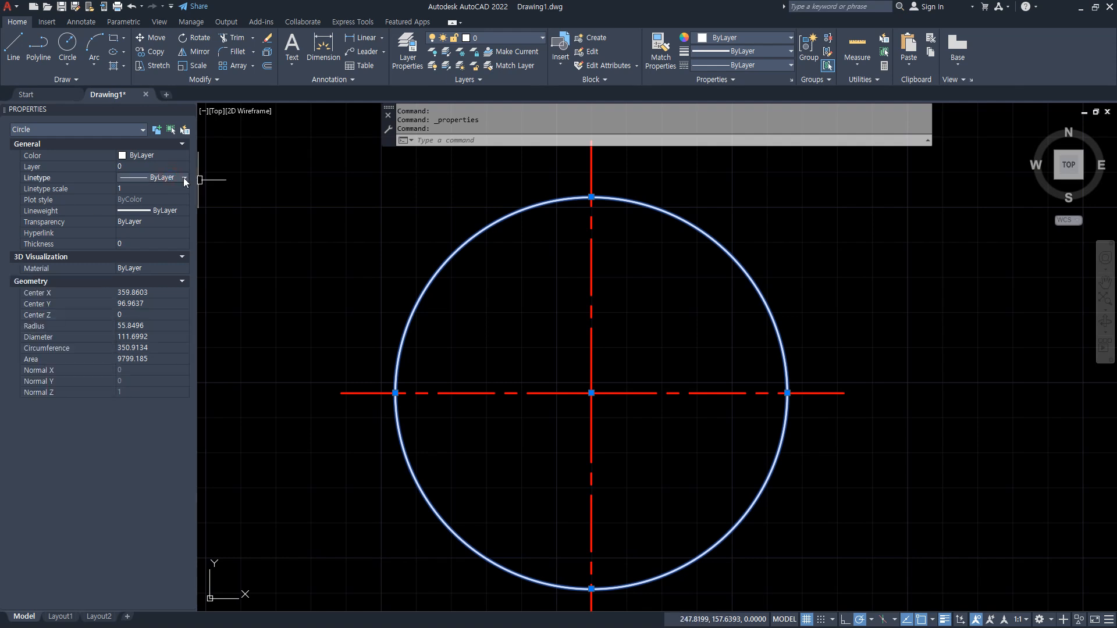
click(184, 178)
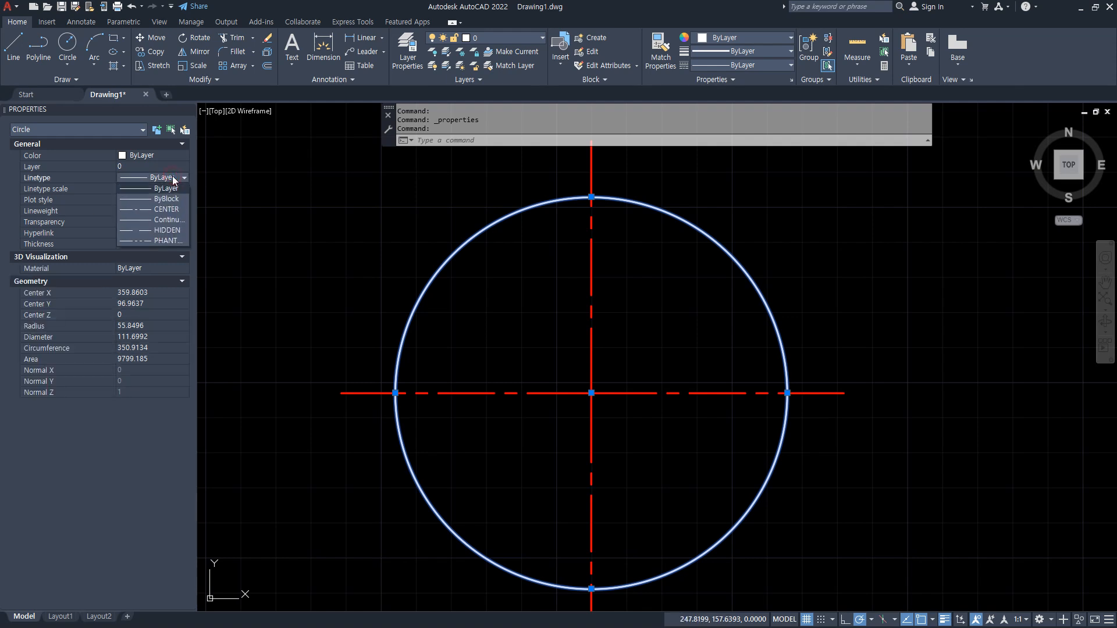
click(169, 240)
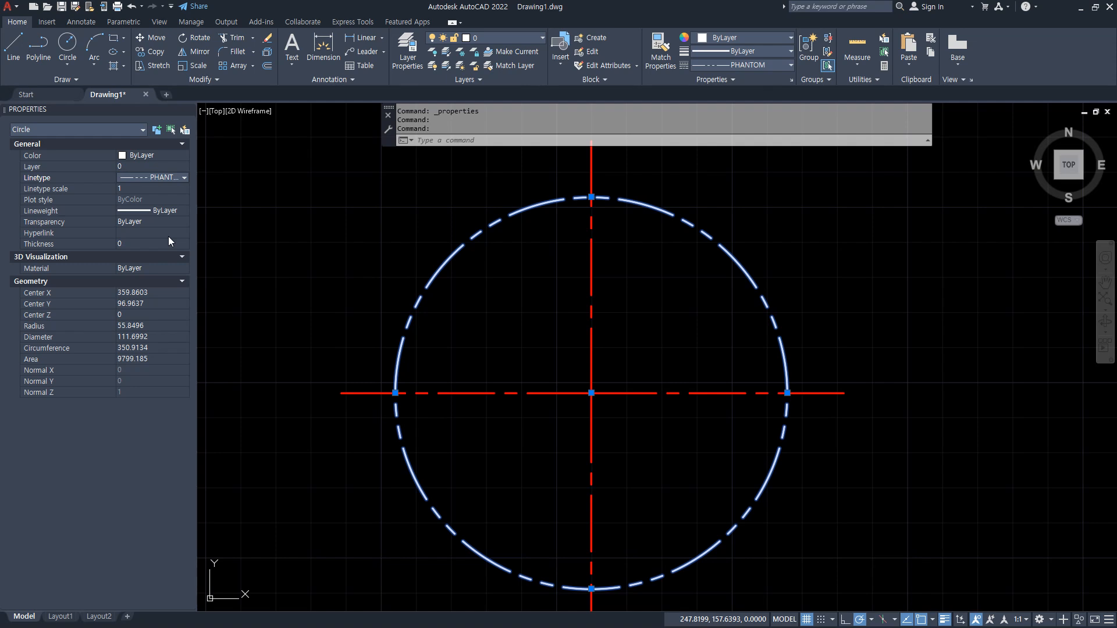
click(173, 155)
click(184, 155)
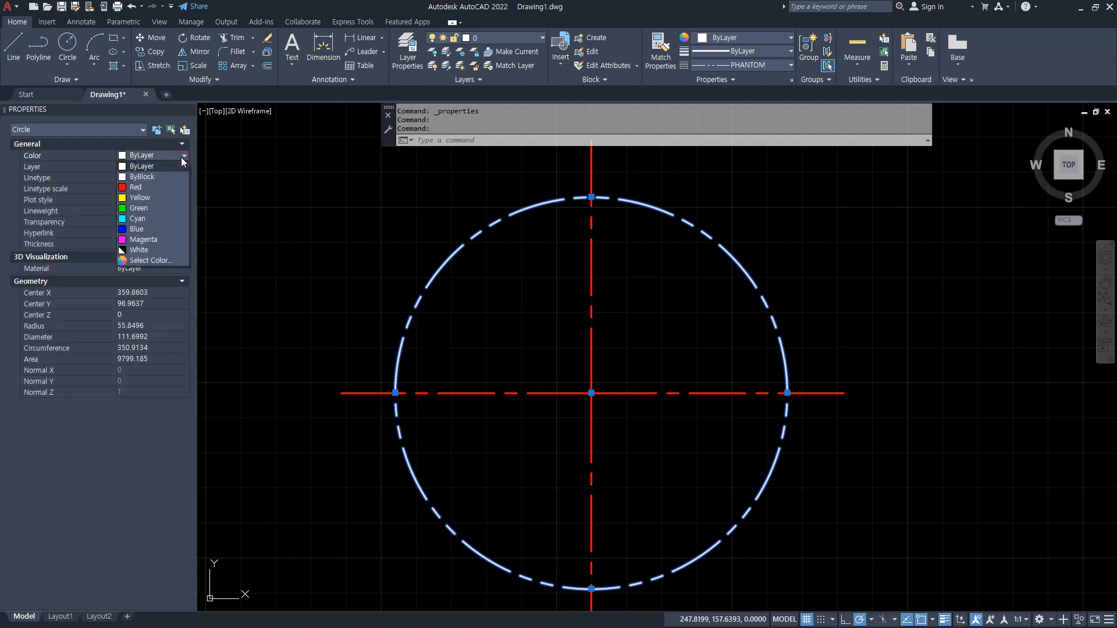
click(160, 198)
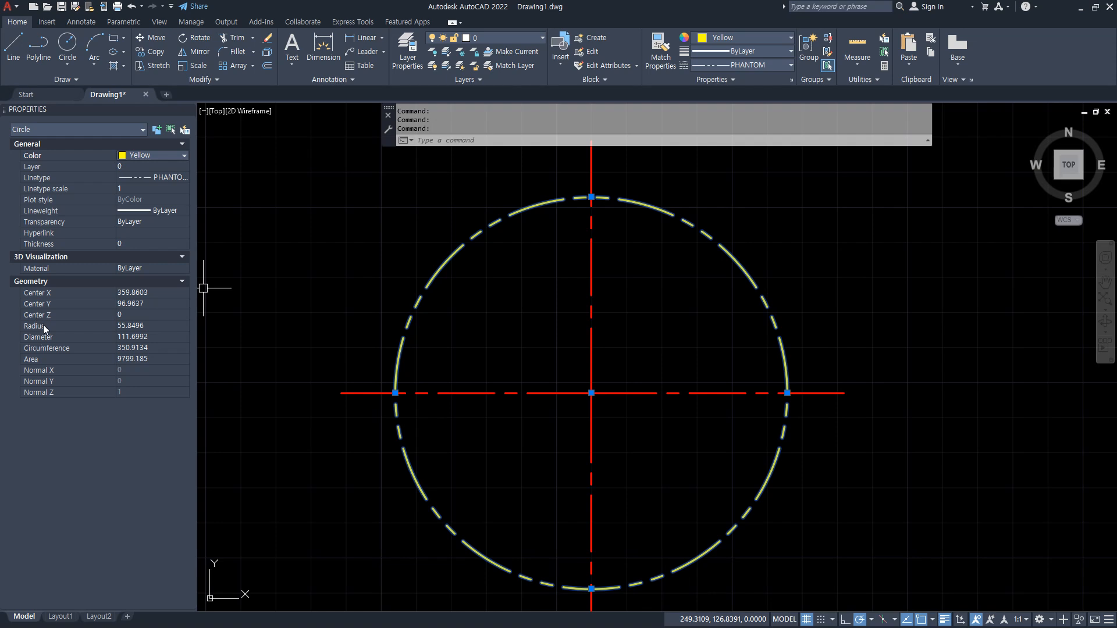
- Set the large circle's radius to 50 and clear the selection
click(163, 326)
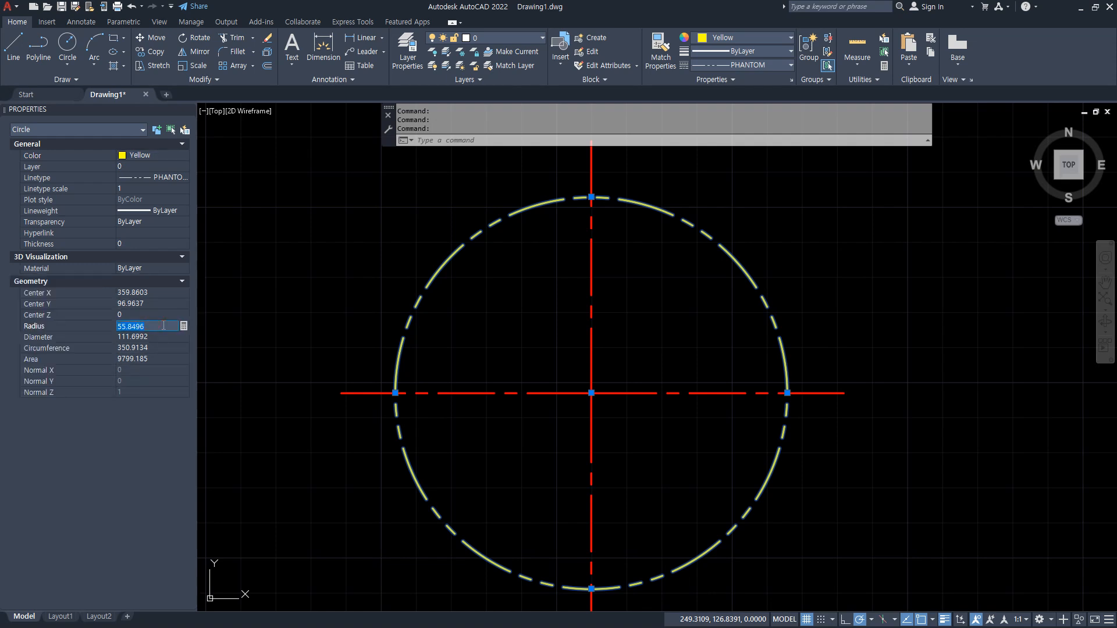
text(50)
key(Tab)
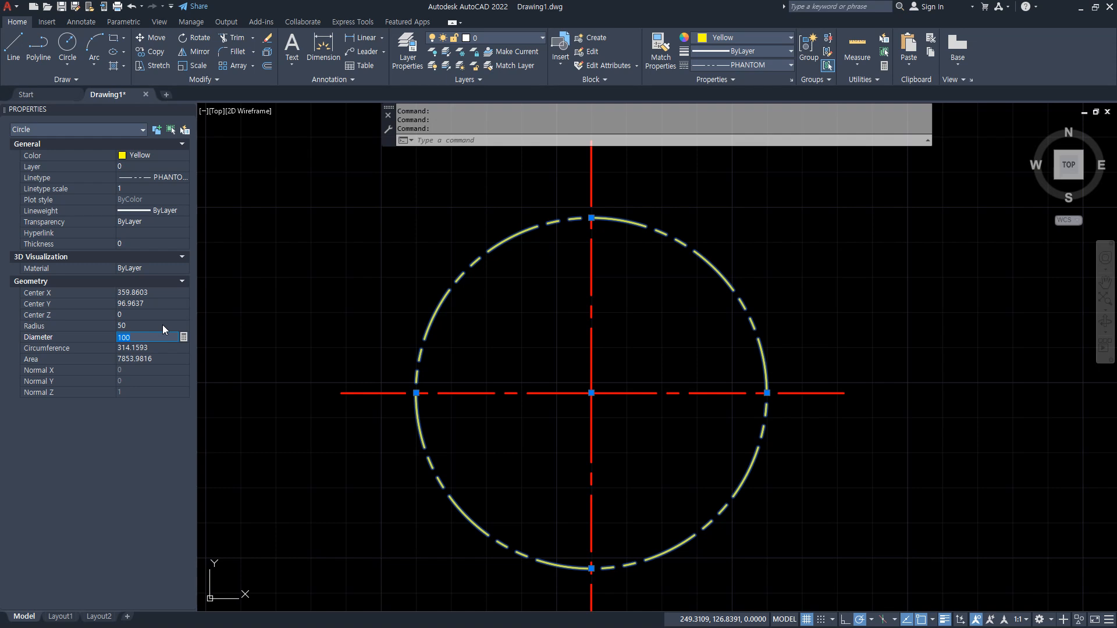
key(Escape)
key(Escape)
- Select the left horizontal center line, examine its general and geometry properties, and clear the selection
click(372, 385)
mouse_move(384, 445)
mouse_down()
mouse_move(352, 376)
mouse_move(317, 233)
mouse_move(280, 208)
mouse_move(229, 210)
mouse_up()
mouse_move(155, 458)
mouse_down()
mouse_move(143, 457)
mouse_move(137, 279)
mouse_move(138, 421)
mouse_up()
mouse_move(389, 431)
mouse_down()
mouse_move(372, 407)
mouse_move(317, 402)
mouse_move(349, 419)
mouse_move(318, 393)
mouse_up()
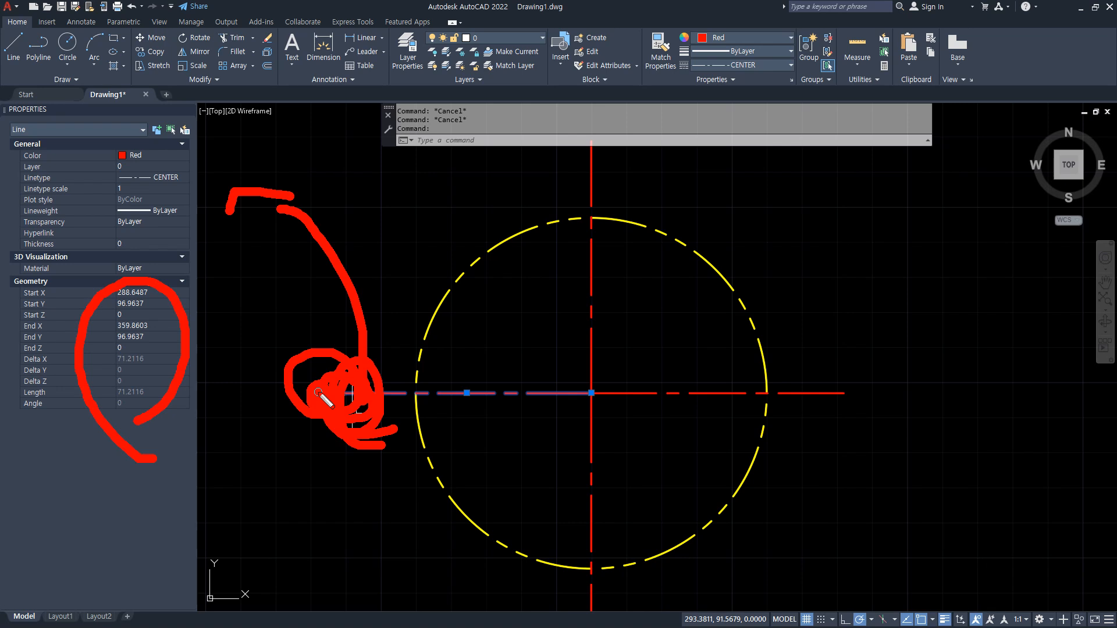
key(Escape)
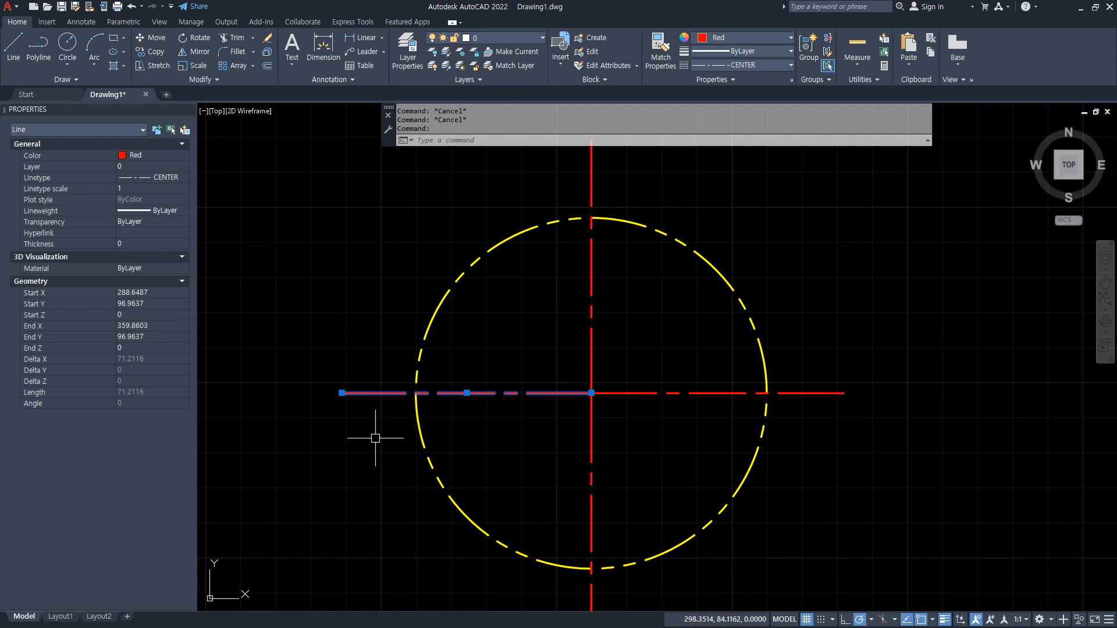
key(Escape)
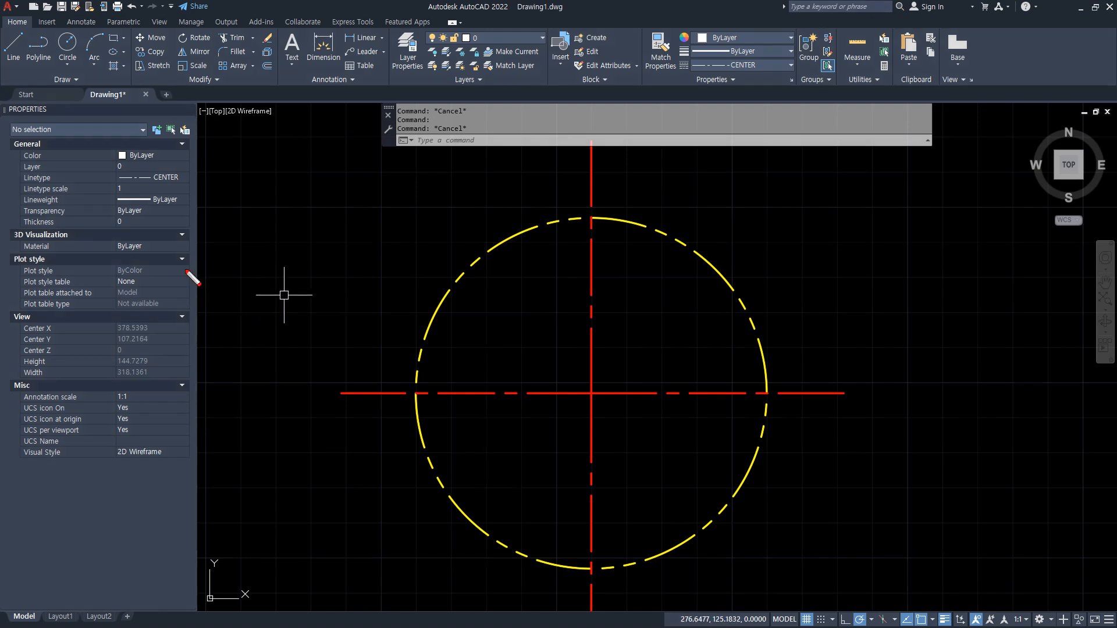
- Examine how the Properties palette relates to drawn objects, and select the yellow circle to view its properties
mouse_move(132, 303)
mouse_down()
mouse_move(128, 282)
mouse_move(434, 273)
mouse_up()
drag(376, 230, 407, 298)
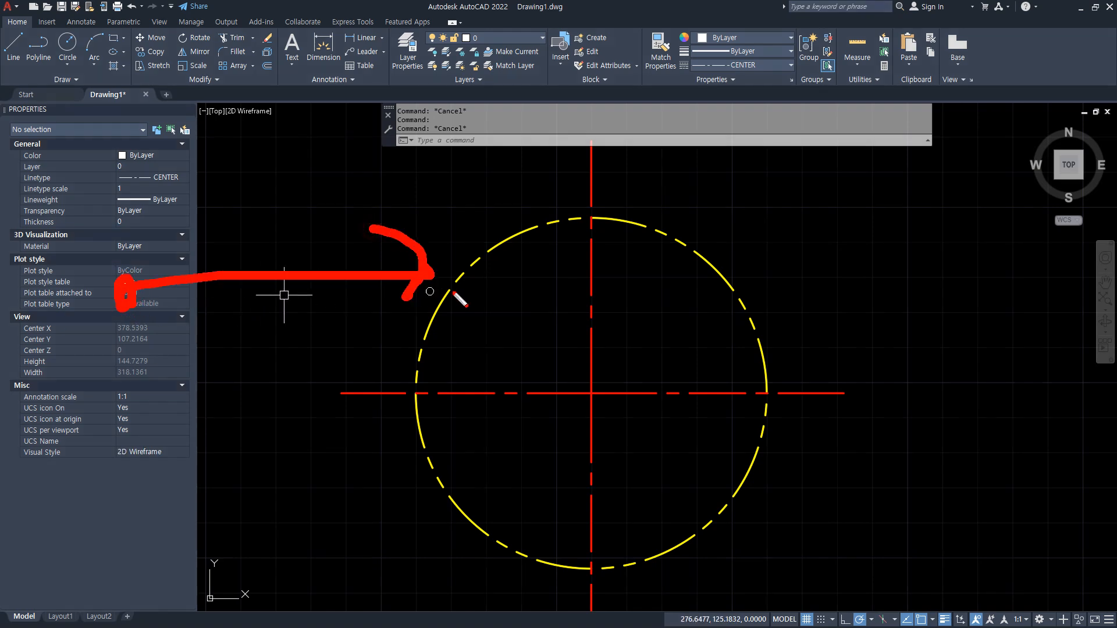
key(Escape)
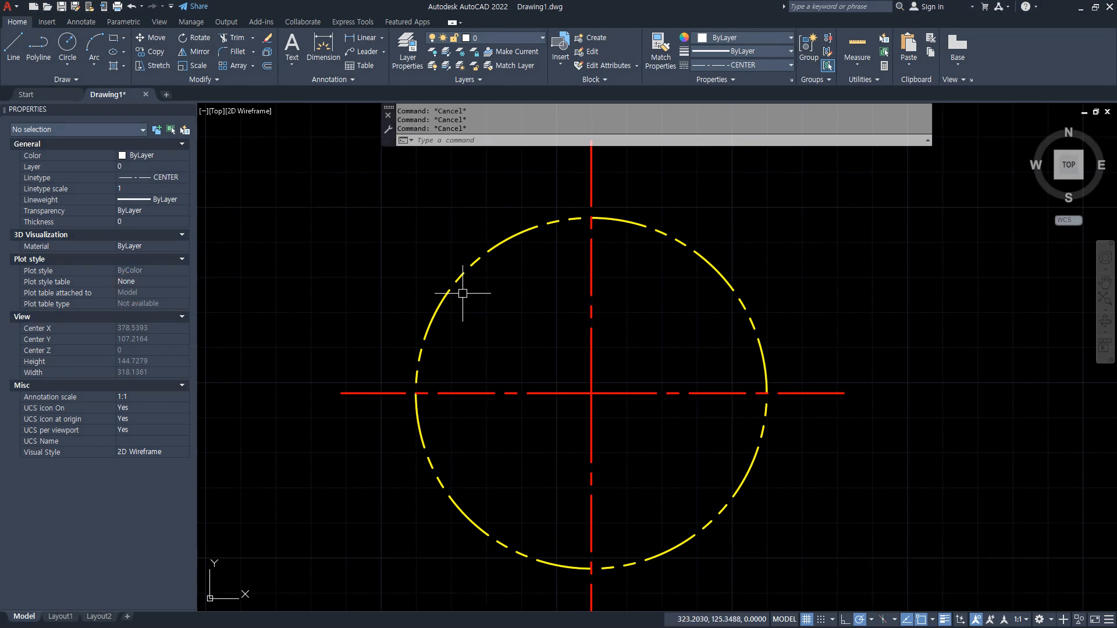
click(705, 257)
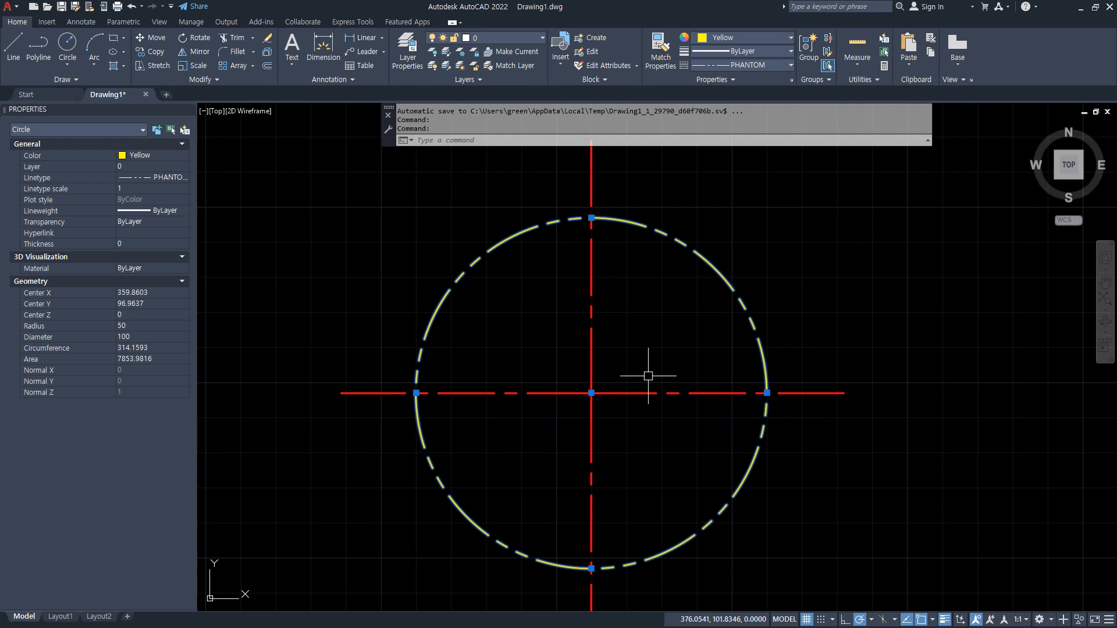
- Set the selected yellow circle's color to ByLayer and clear the selection
double_click(89, 111)
click(101, 188)
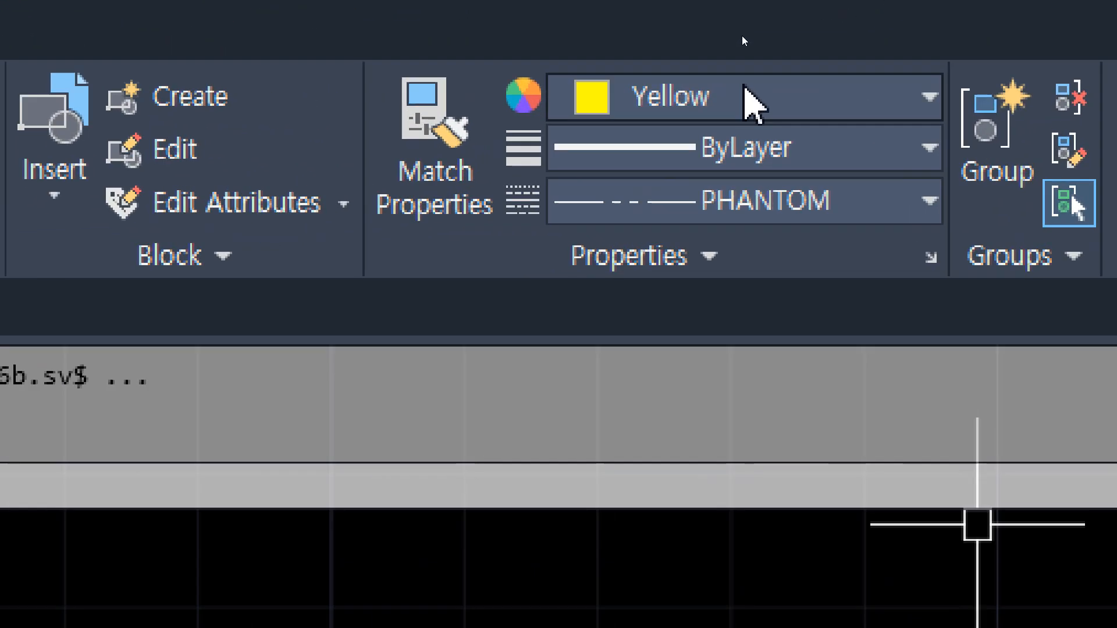
click(744, 97)
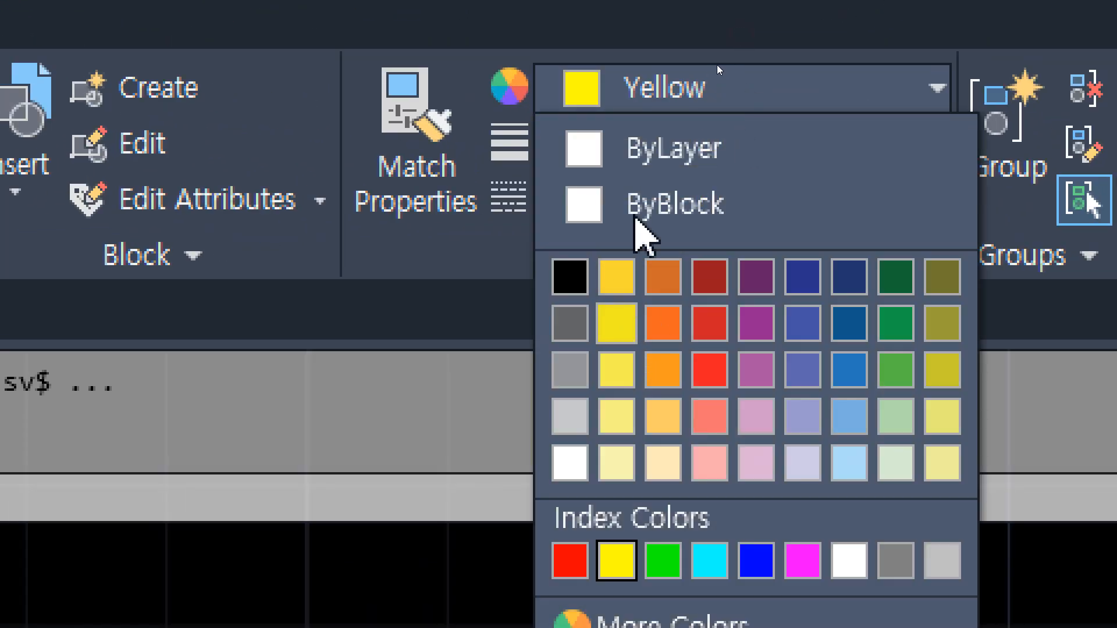
click(663, 153)
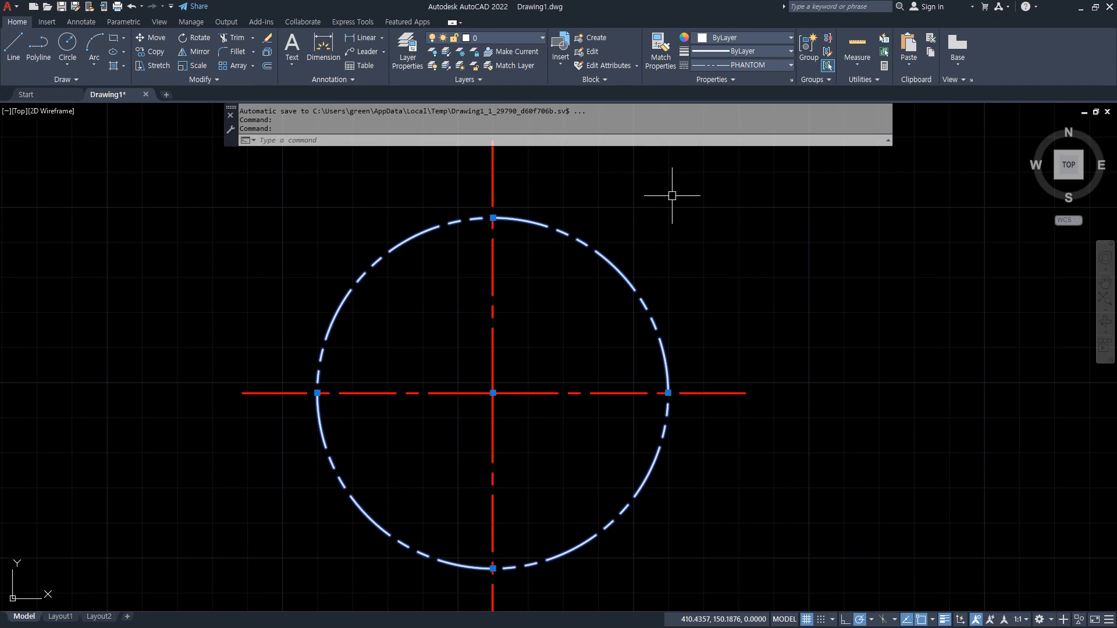
key(Escape)
- Set the color and linetype of the circle's horizontal and vertical center lines to ByLayer
click(531, 424)
click(491, 385)
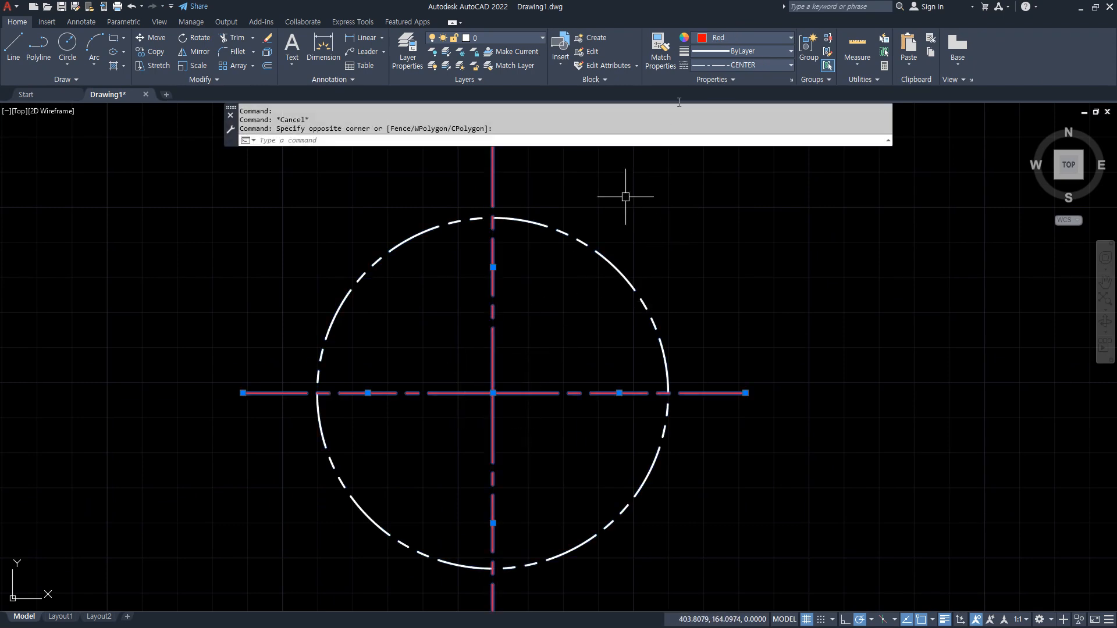
click(735, 37)
click(731, 57)
click(748, 65)
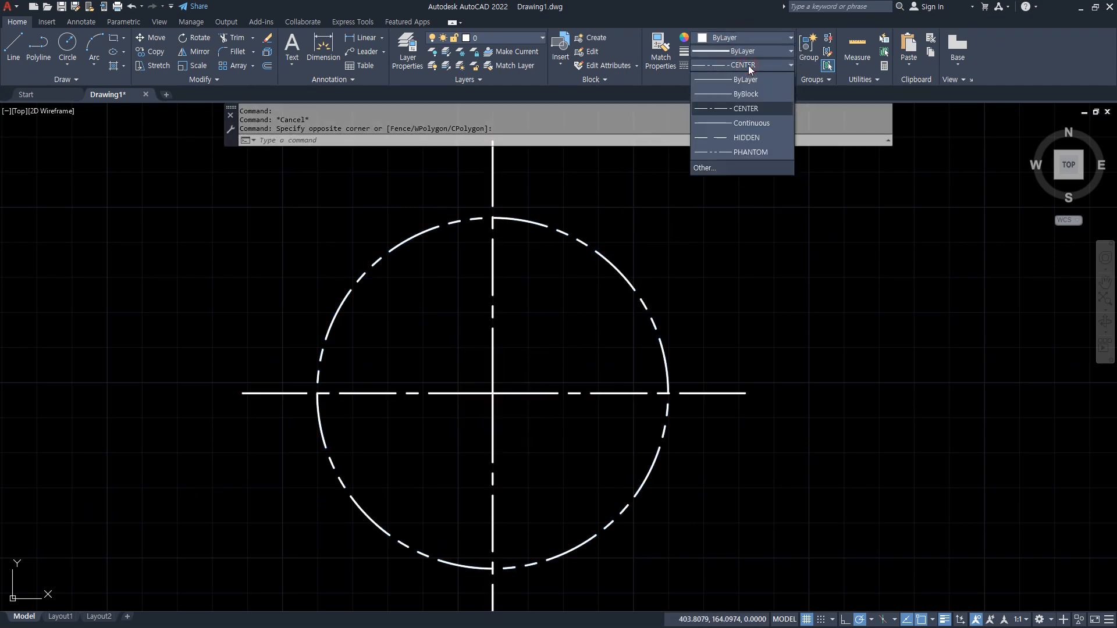
click(749, 78)
key(Escape)
- Set the large circle's linetype to ByLayer and clear the selection
click(670, 289)
click(605, 299)
click(736, 66)
click(745, 79)
key(Escape)
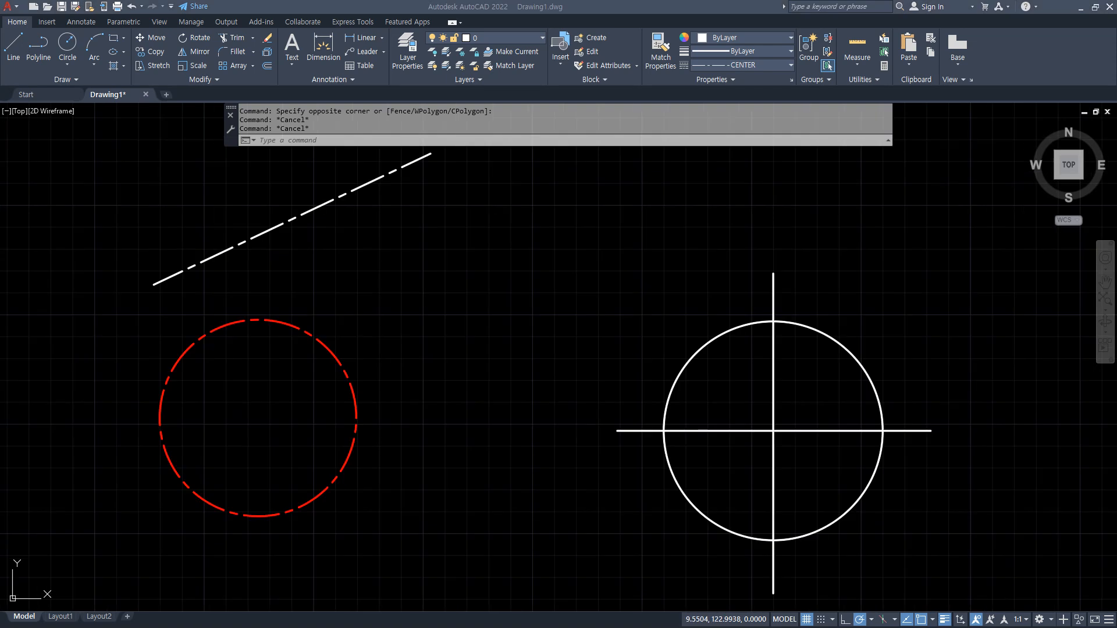
- Switch to the Notepad notes and add "(속성일치 MA)" after MAtchprop
key(alt+Tab)
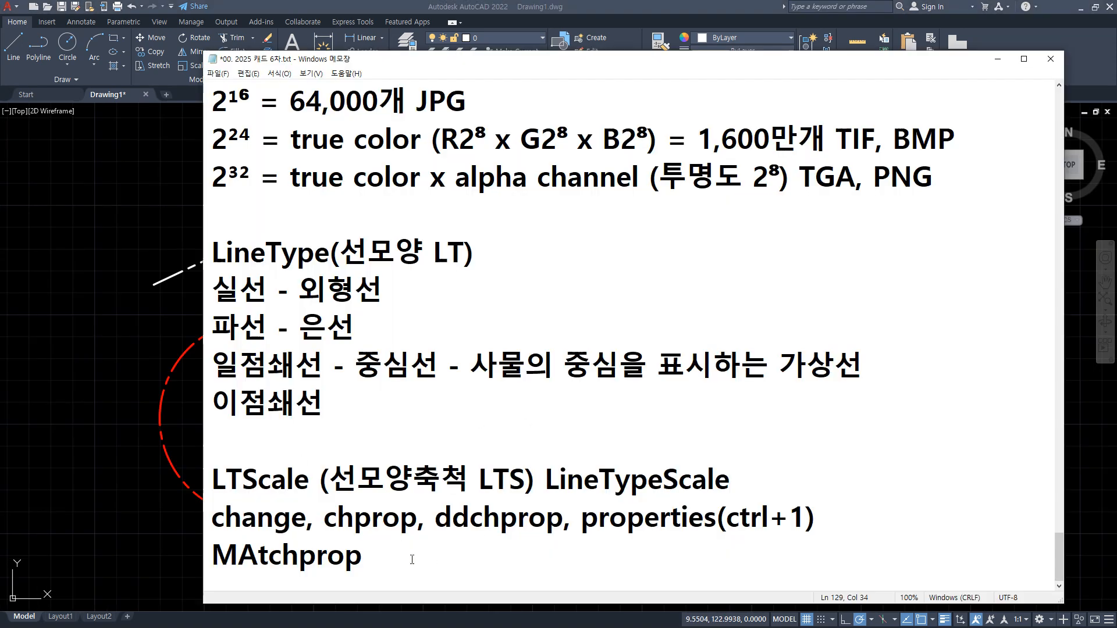
drag(201, 579, 491, 576)
click(380, 560)
text((속서)
text(성일치 )
text(MA))
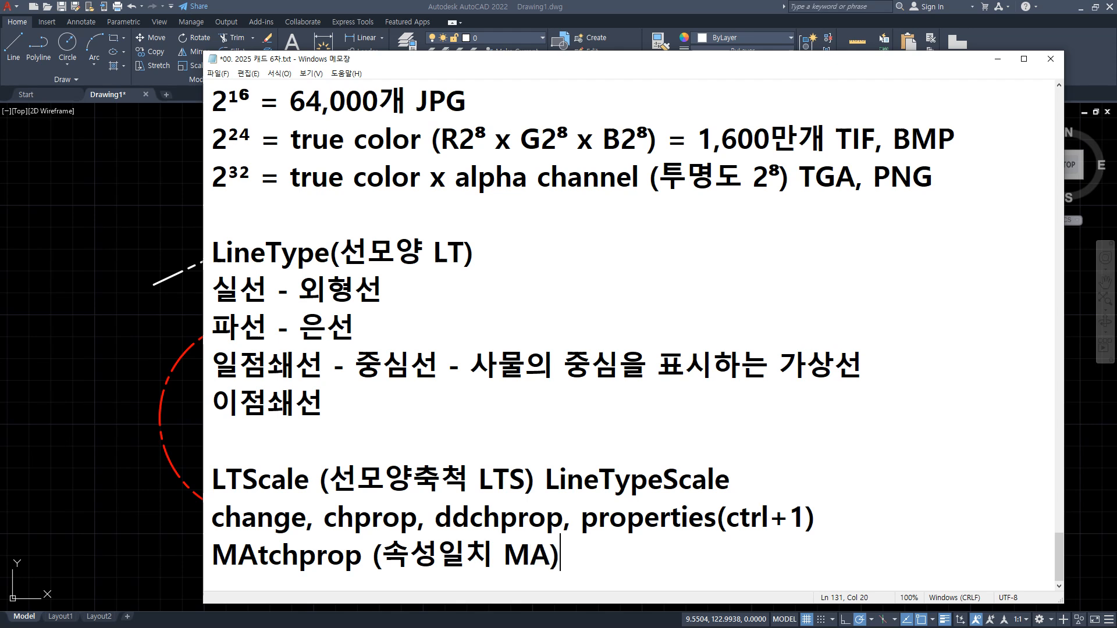
- Back in AutoCAD, match the properties of the red dash-dot circle onto the two crossing lines of the white circle
click(163, 186)
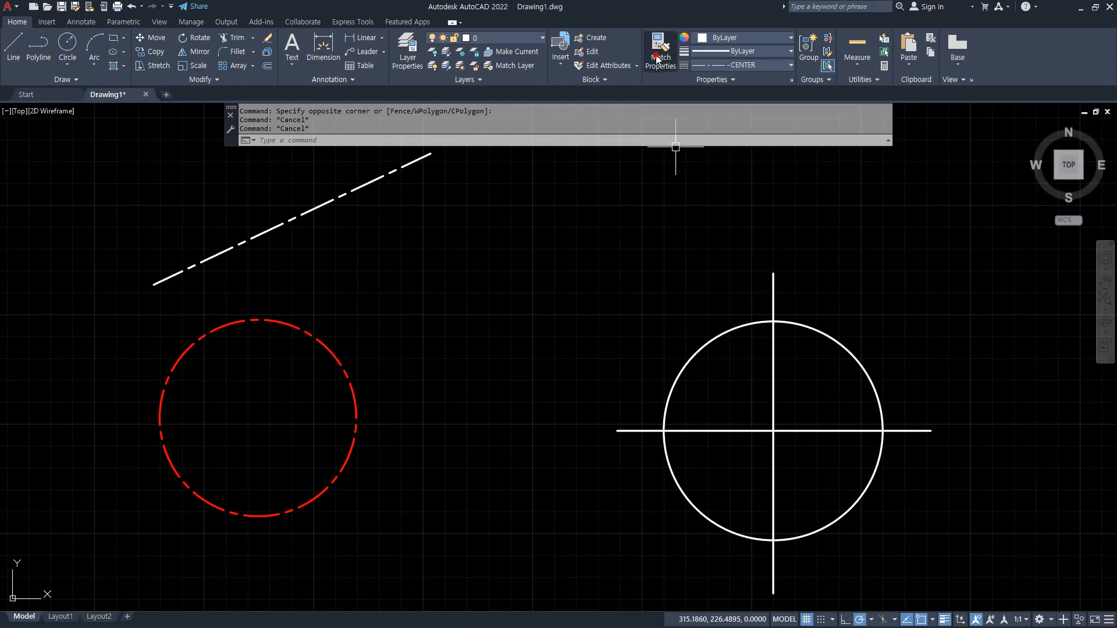
click(663, 139)
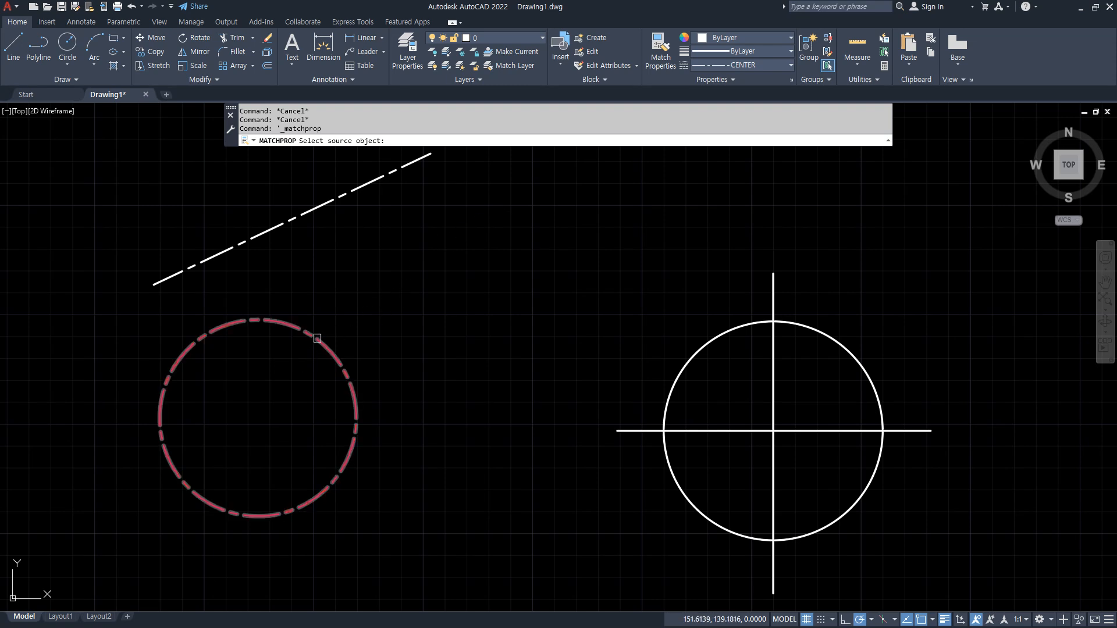
click(321, 344)
click(811, 451)
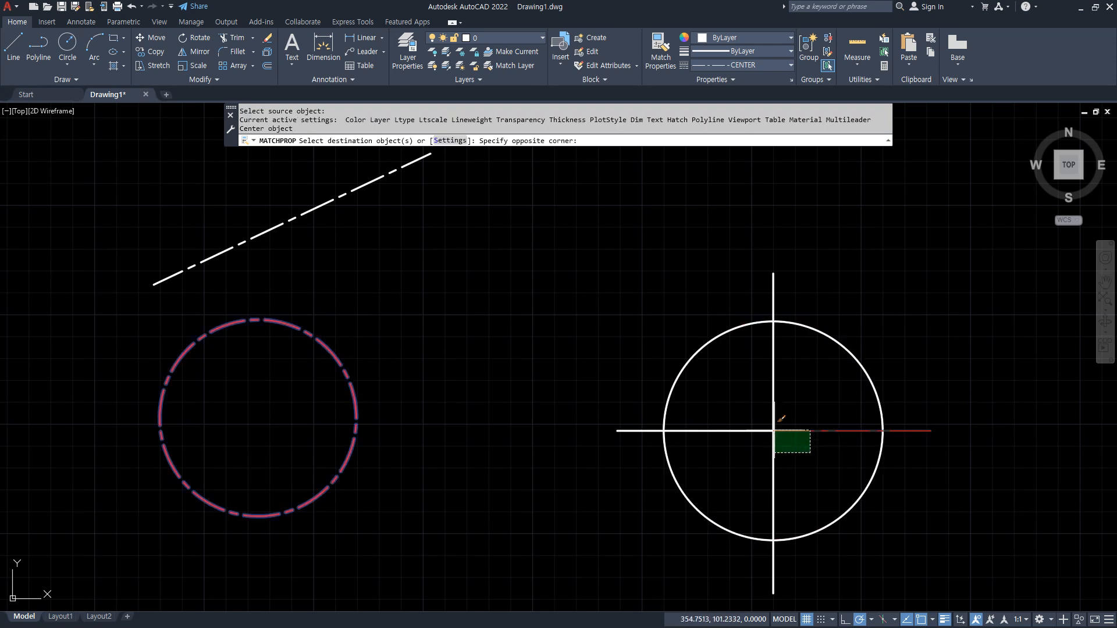
click(768, 424)
key(Return)
mouse_move(350, 380)
mouse_down()
mouse_move(317, 388)
mouse_move(672, 399)
mouse_up()
mouse_move(675, 378)
mouse_down()
mouse_move(703, 417)
mouse_move(644, 432)
mouse_up()
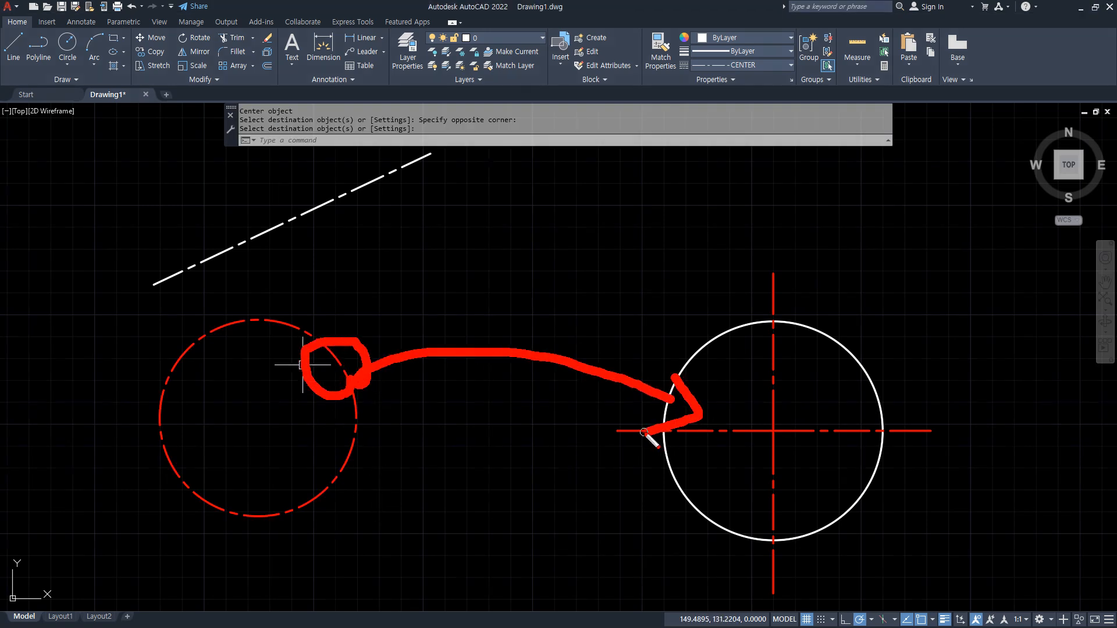
key(Escape)
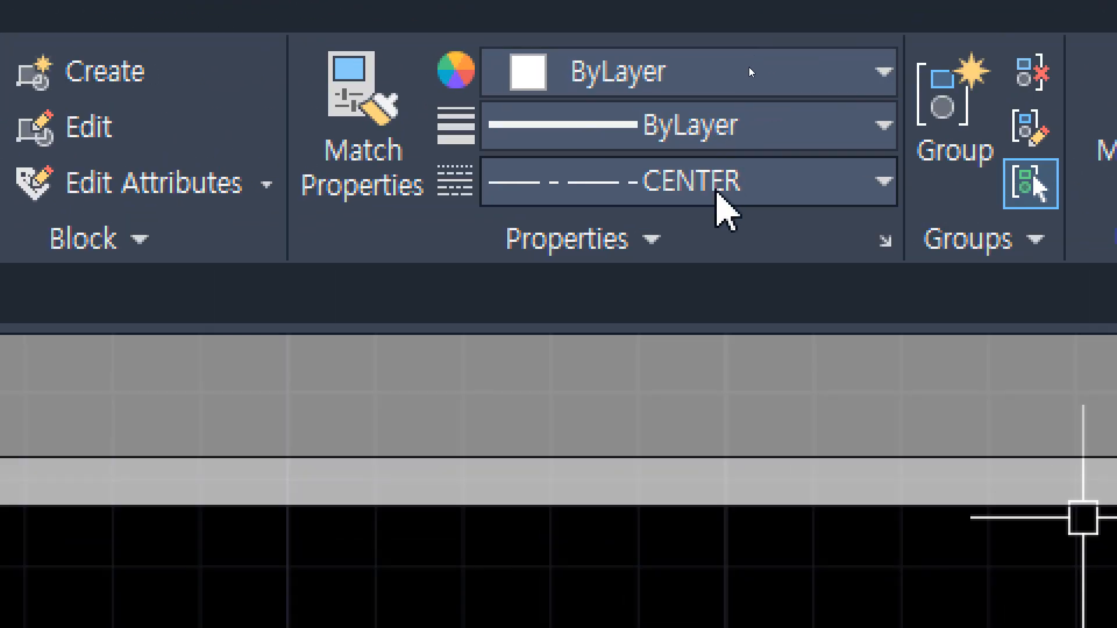
- Reset the current linetype to ByLayer and erase all objects from the drawing
click(749, 68)
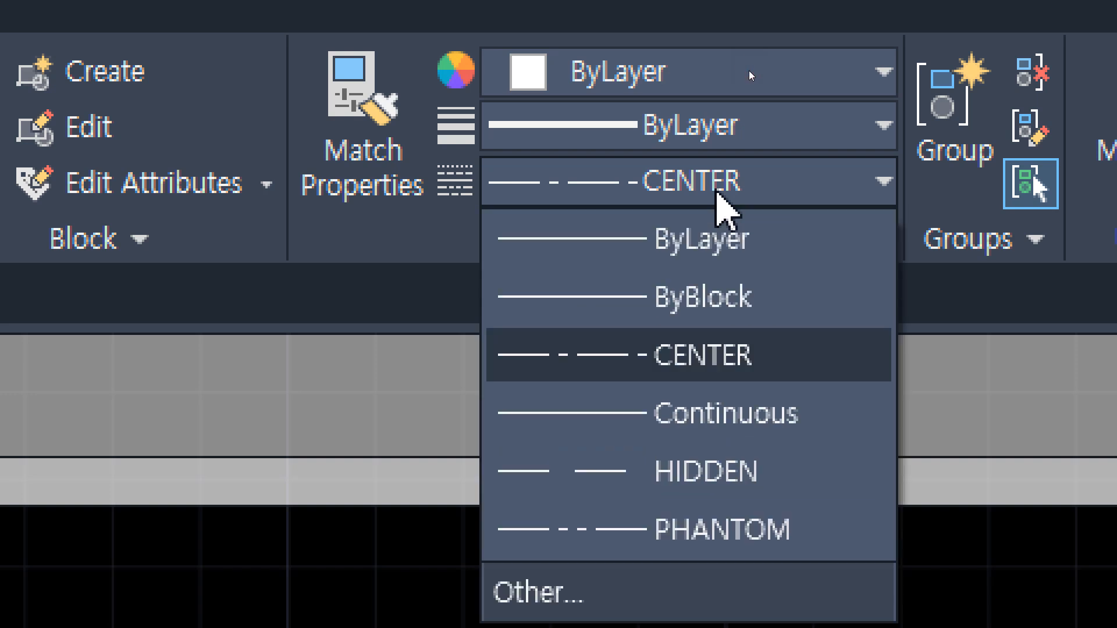
click(707, 239)
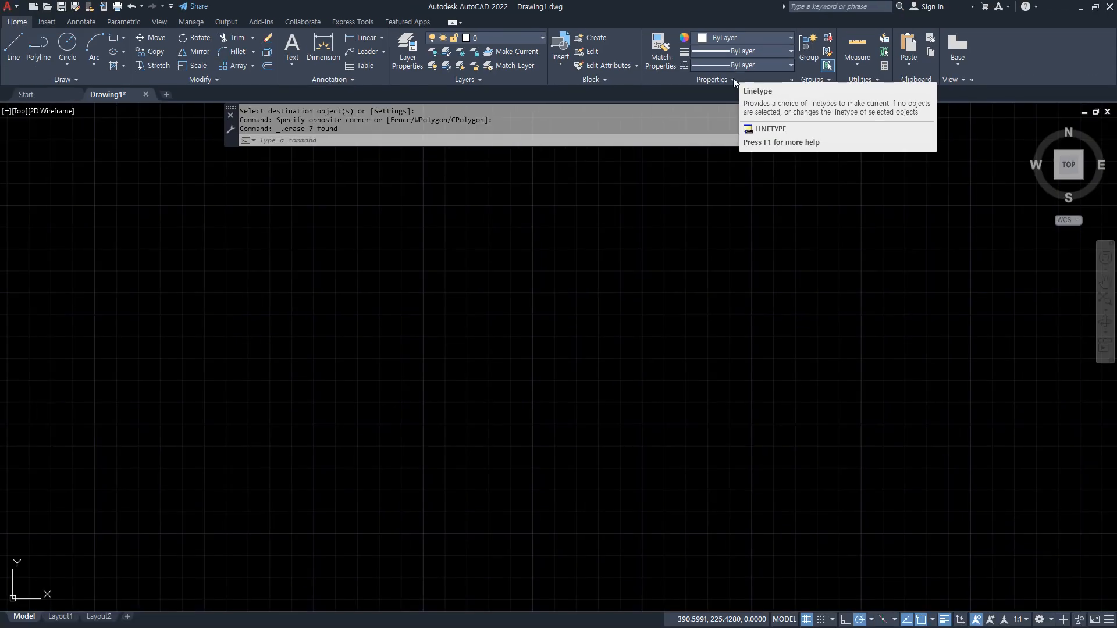
key(Escape)
key(Escape)
text(z)
key(Return)
text(a)
key(Return)
mouse_move(694, 90)
mouse_down()
mouse_move(763, 26)
mouse_move(719, 100)
mouse_up()
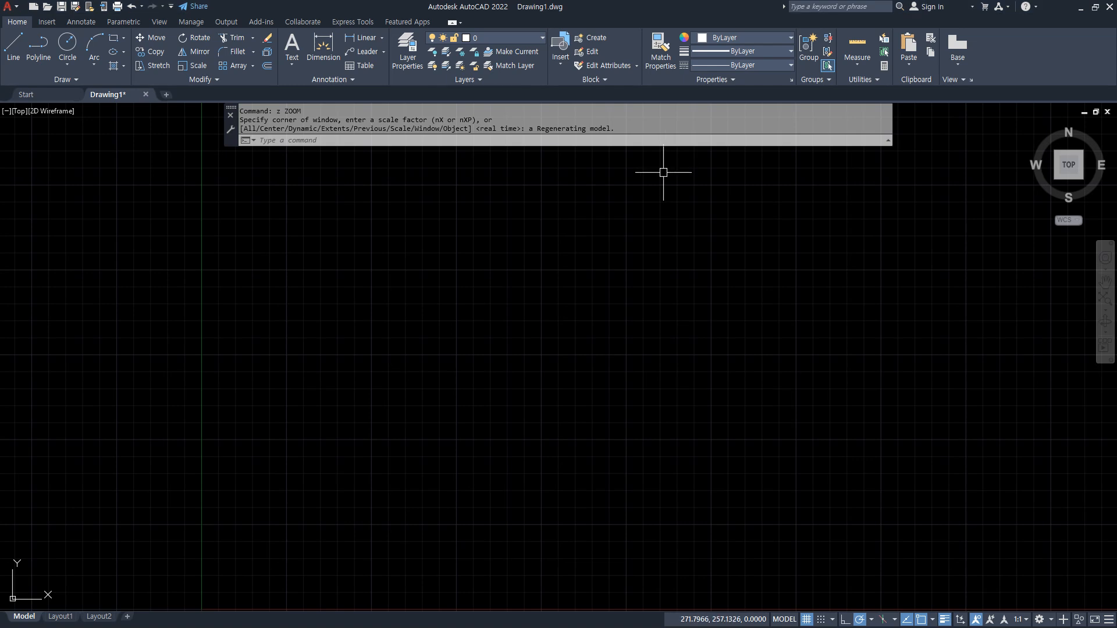
key(Escape)
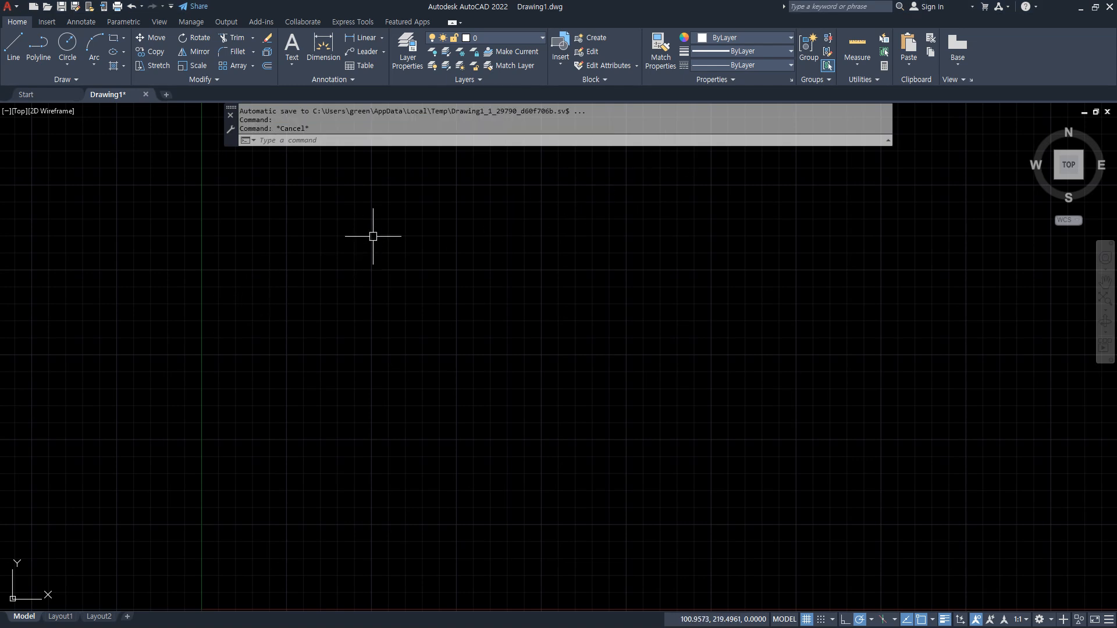
- Open the Layer Properties Manager and examine its filter tree and layer list
text(la)
key(Return)
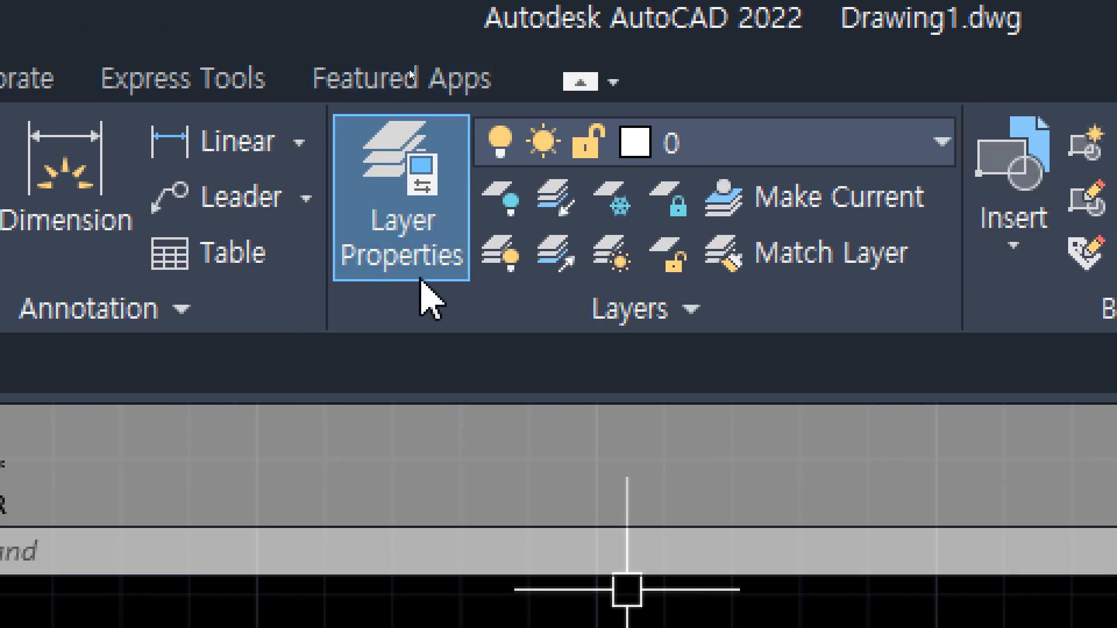
click(397, 235)
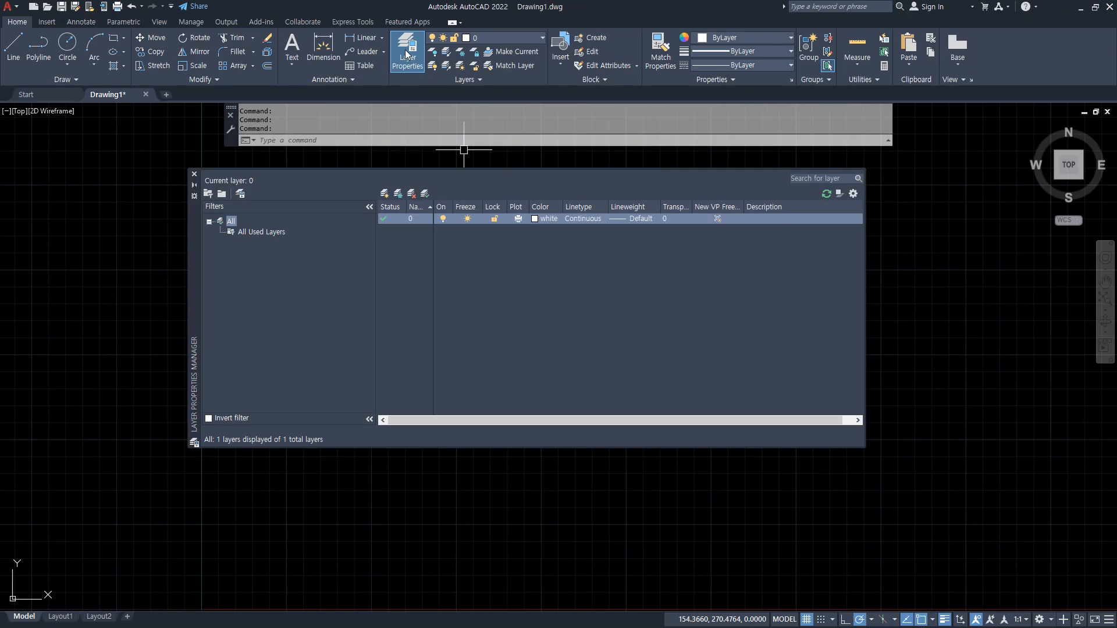
click(406, 58)
click(406, 58)
click(406, 58)
click(406, 58)
click(406, 58)
click(406, 58)
mouse_move(374, 160)
mouse_down()
mouse_move(377, 353)
mouse_move(266, 419)
mouse_move(212, 219)
mouse_move(359, 163)
mouse_up()
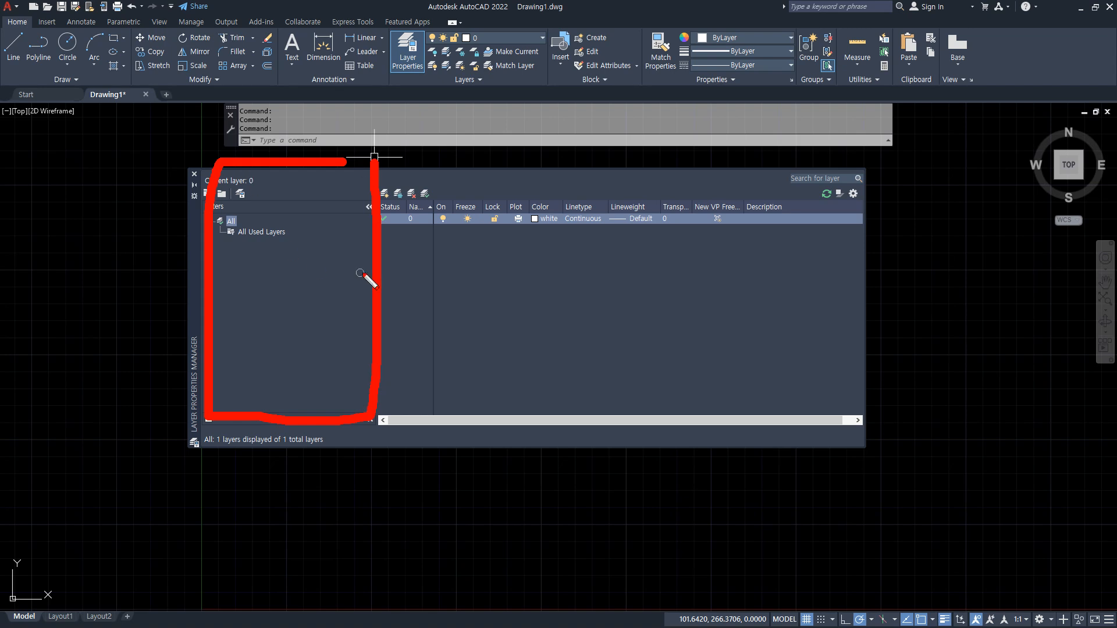
key(Escape)
drag(377, 282, 333, 282)
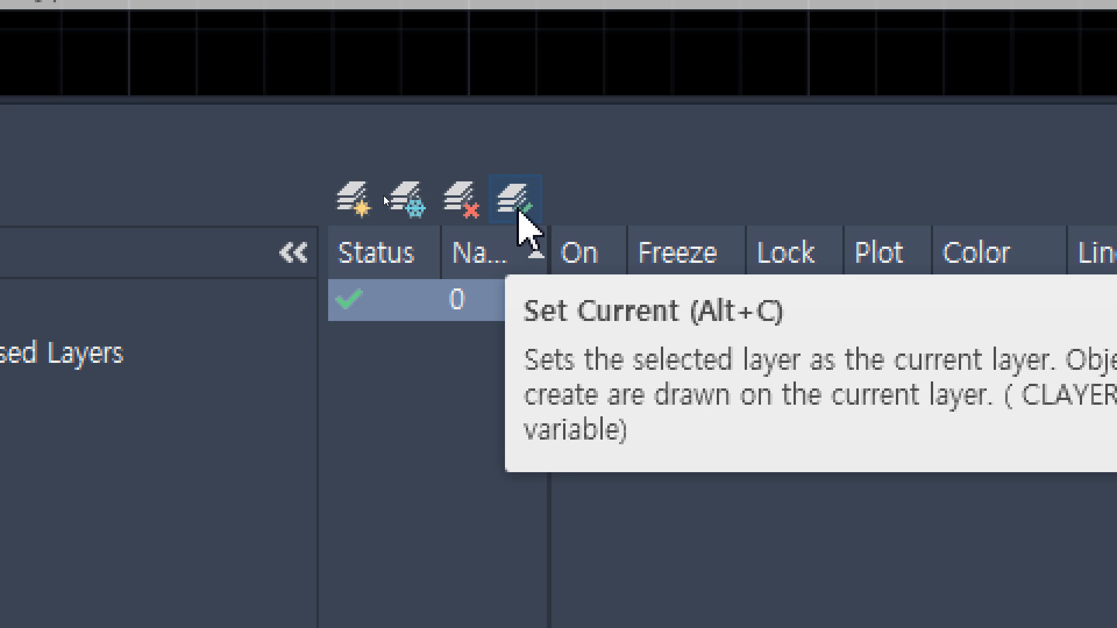
- Create a new layer named 중심선
click(352, 198)
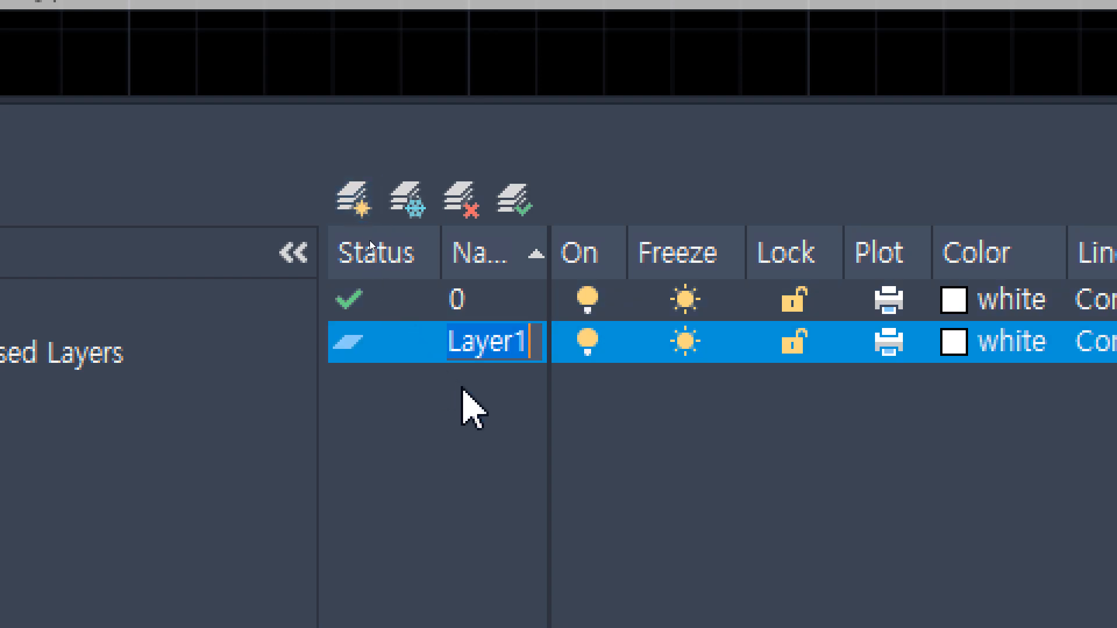
text(중심서)
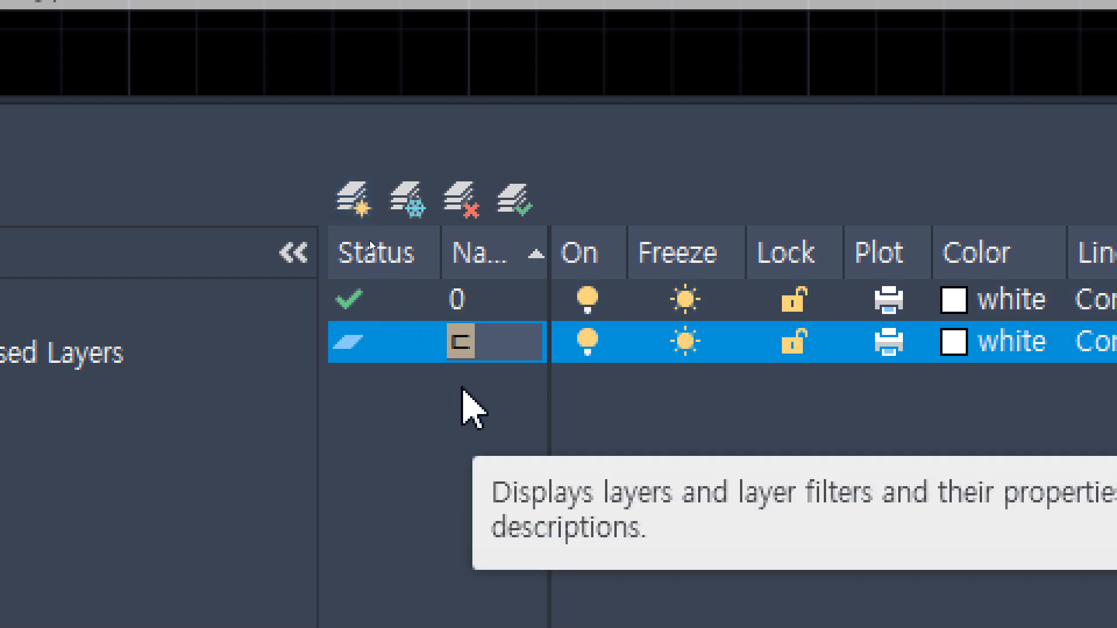
text(ㄴ)
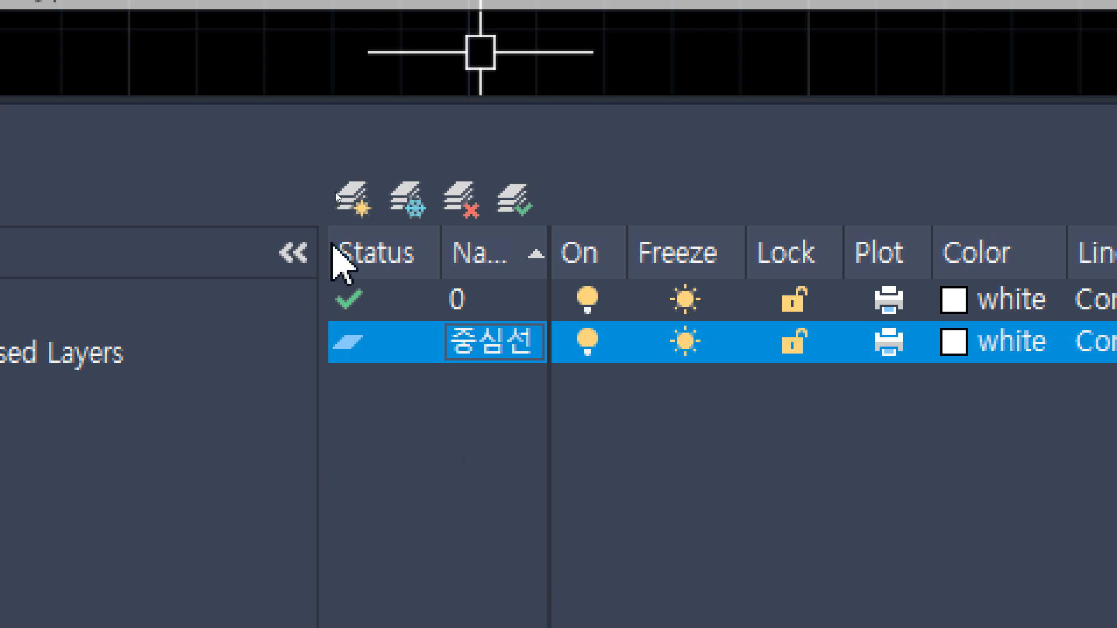
- Create a new layer named 외형선
click(352, 198)
text(dhl)
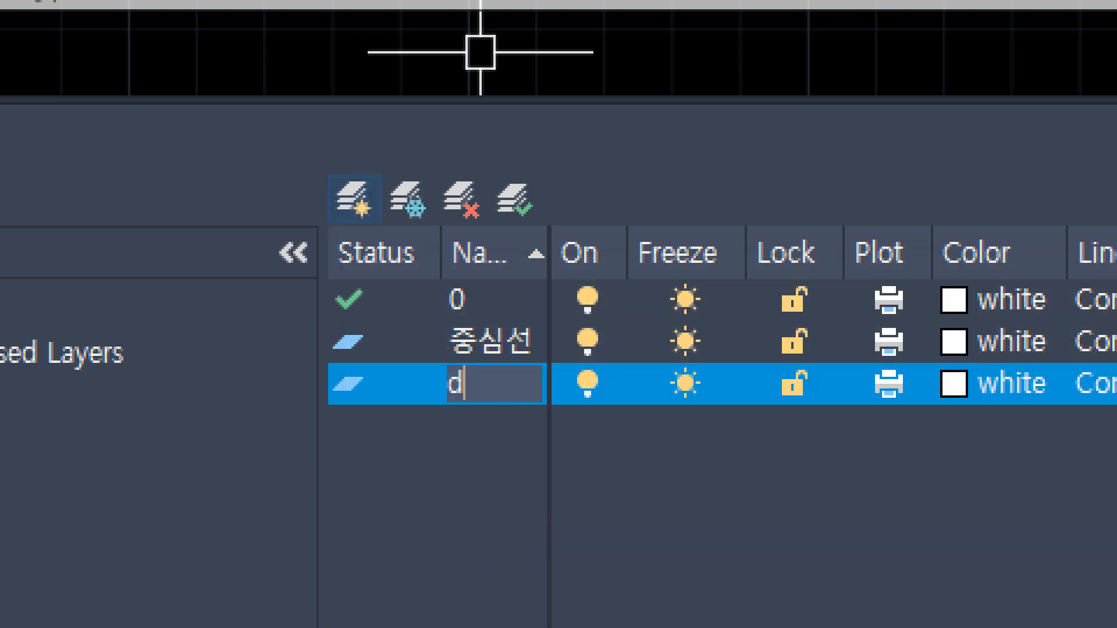
key(BackSpace)
key(BackSpace)
key(BackSpace)
key(Hangul)
text(외형ㅅㅓㄴ)
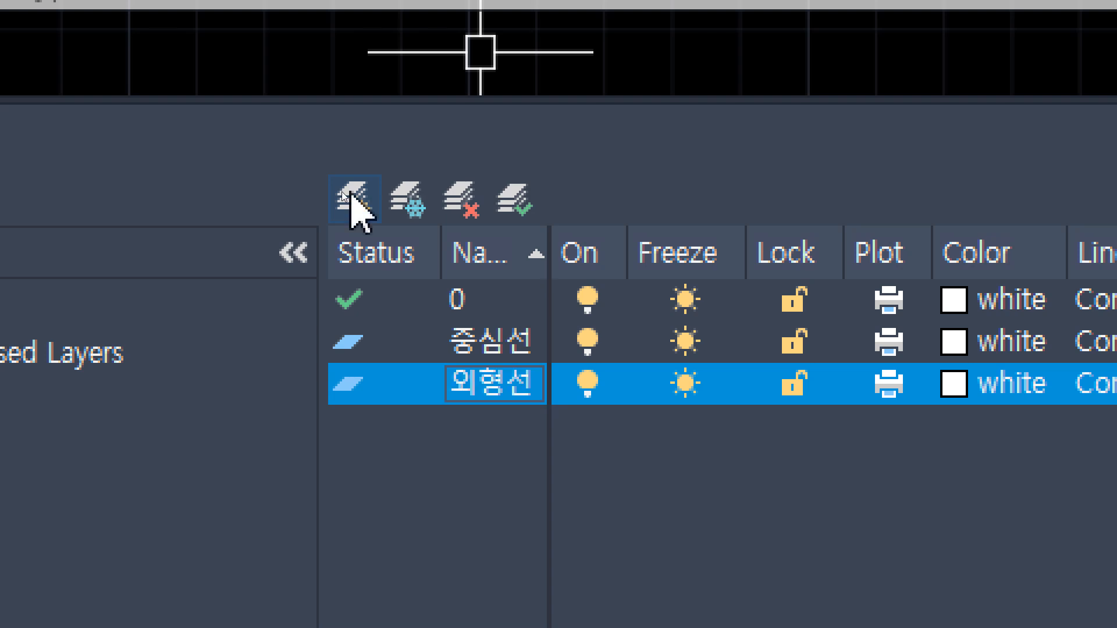
- Create three more layers named 숨은선, 치수선 and 문자
click(372, 198)
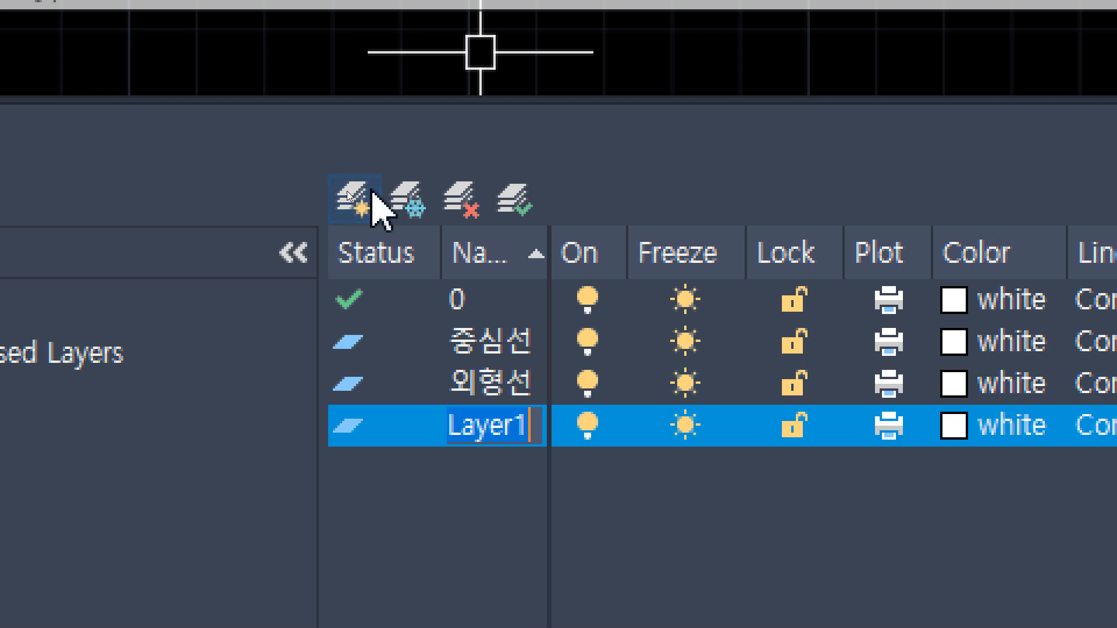
text(승)
text(은선)
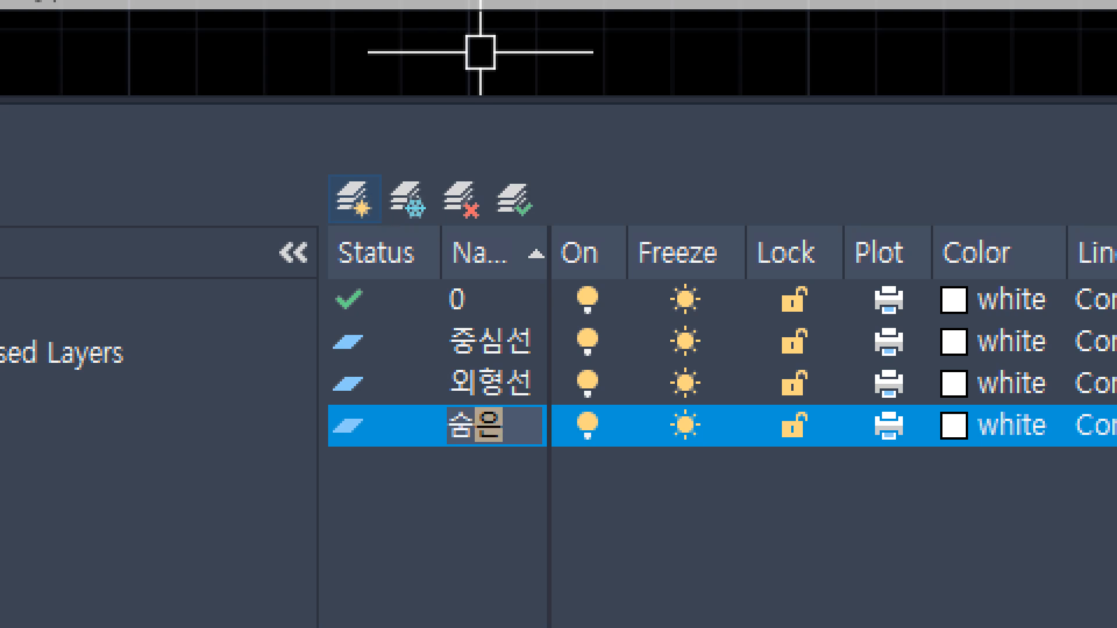
click(372, 198)
text(치수선)
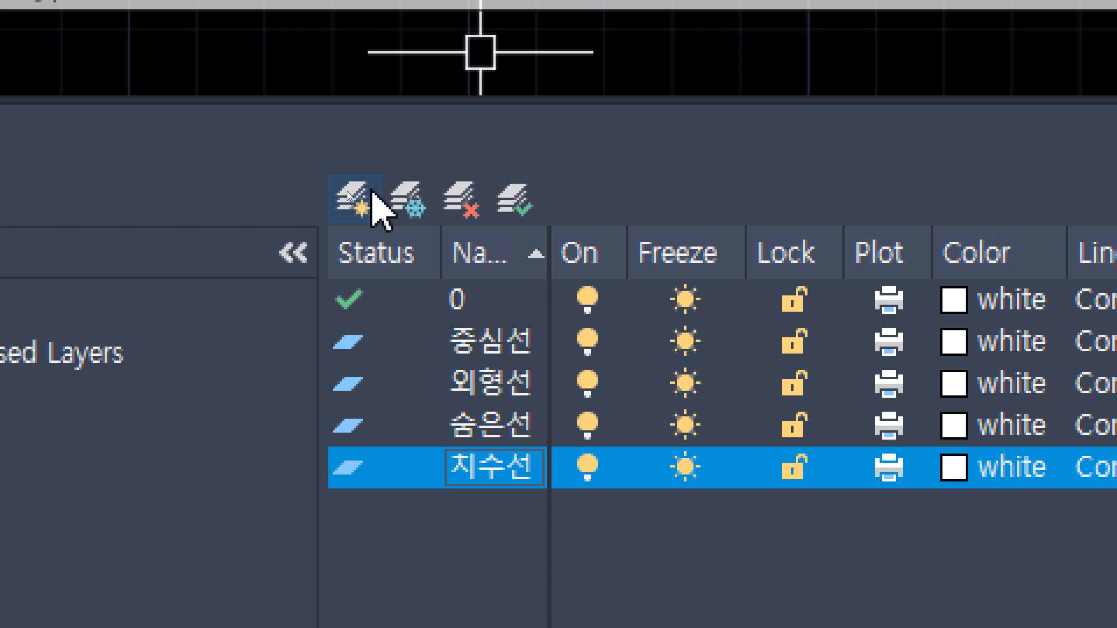
click(372, 198)
text(무ㄴ자)
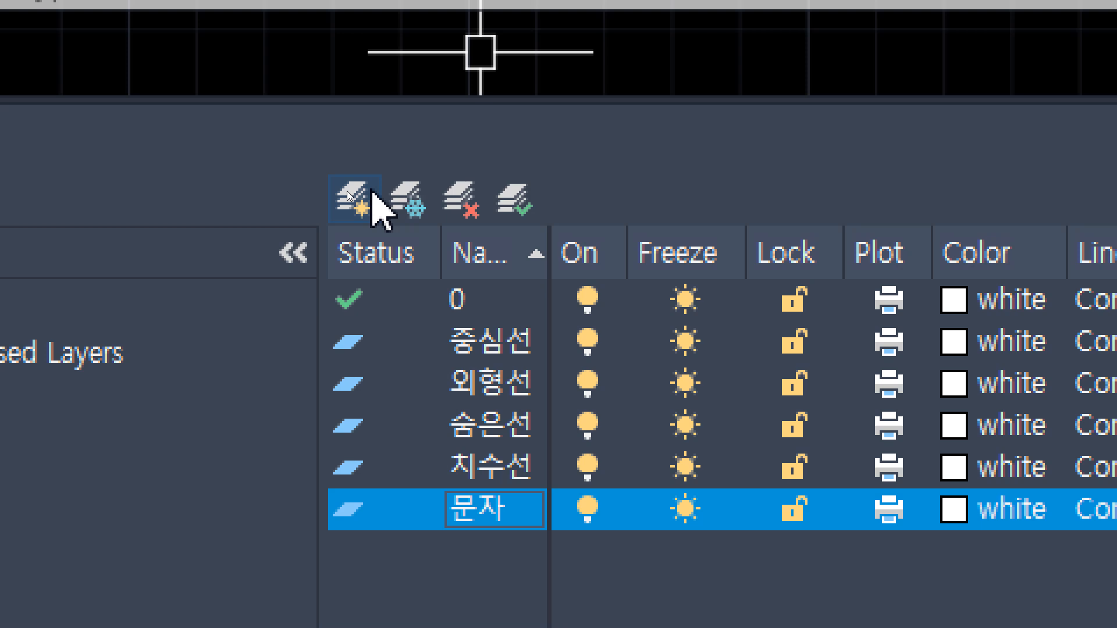
- Rename the 중심선 layer to cen and the 숨은선 layer to hid
double_click(480, 343)
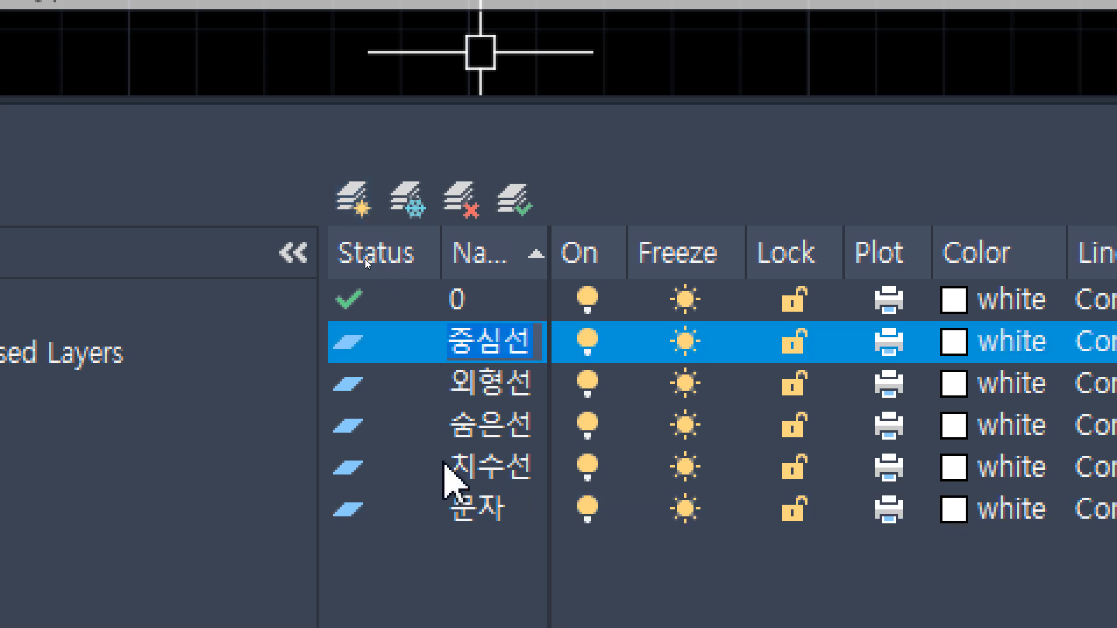
text(center)
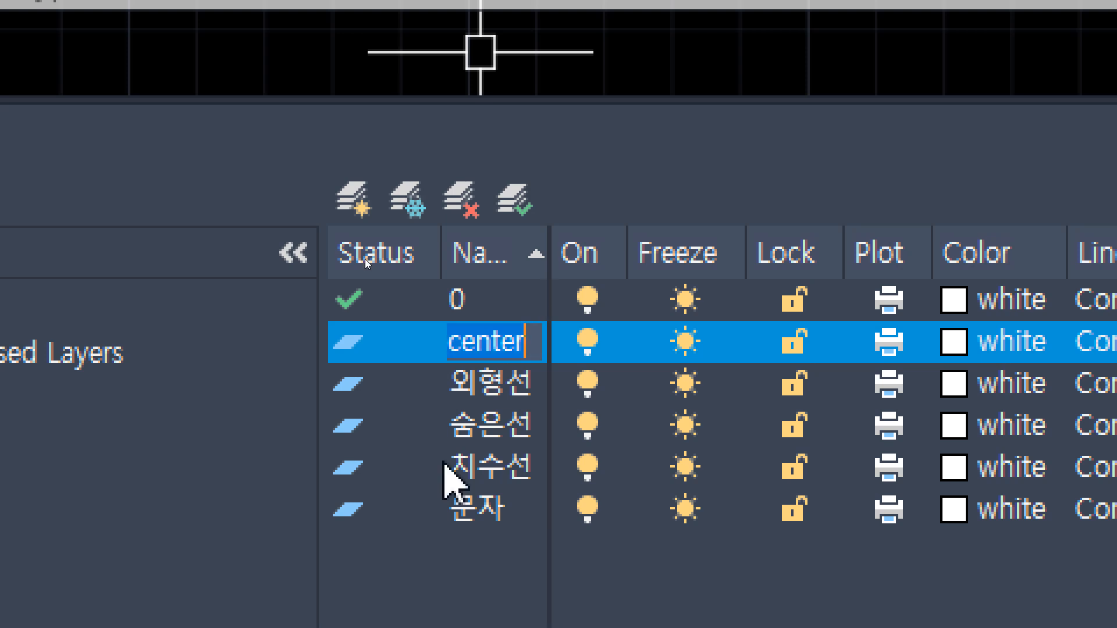
key(BackSpace)
key(BackSpace)
key(BackSpace)
key(BackSpace)
key(BackSpace)
text(en)
key(Return)
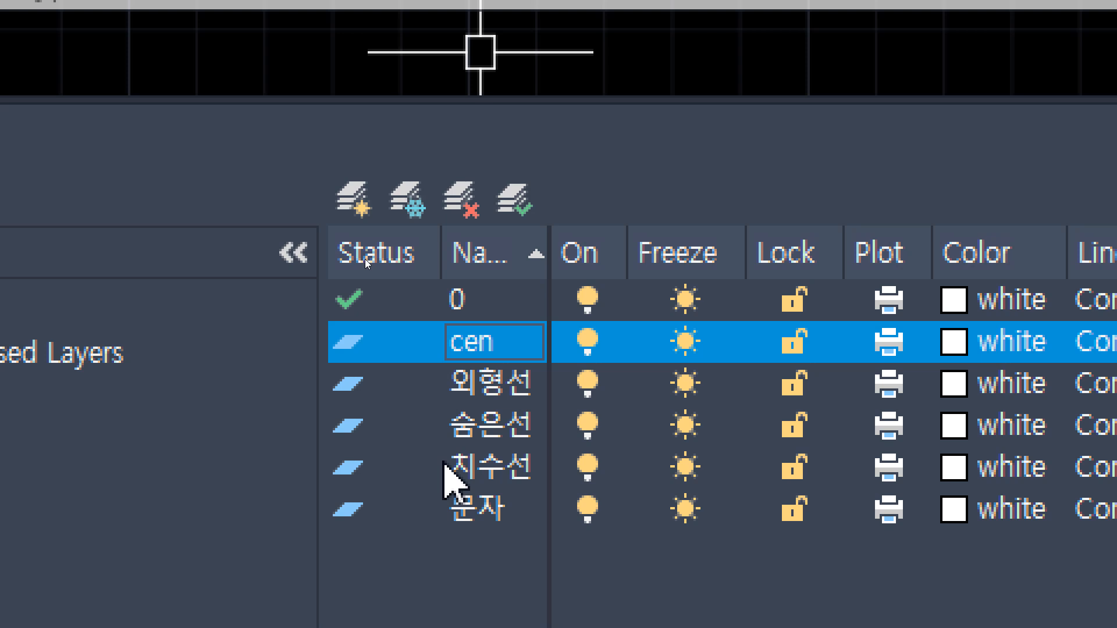
double_click(467, 440)
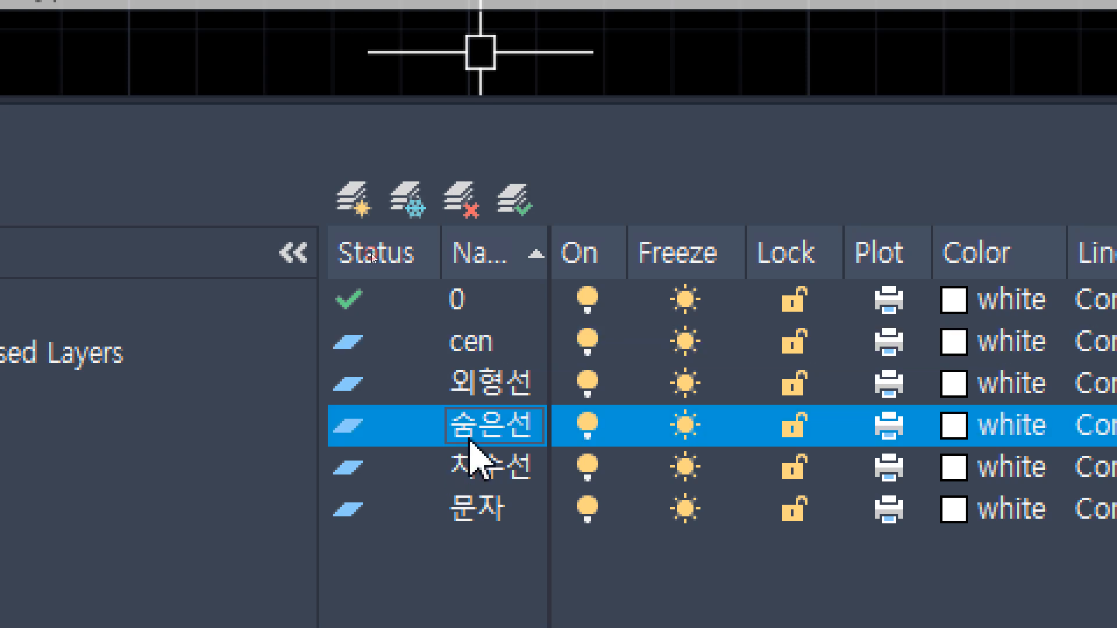
text(hid)
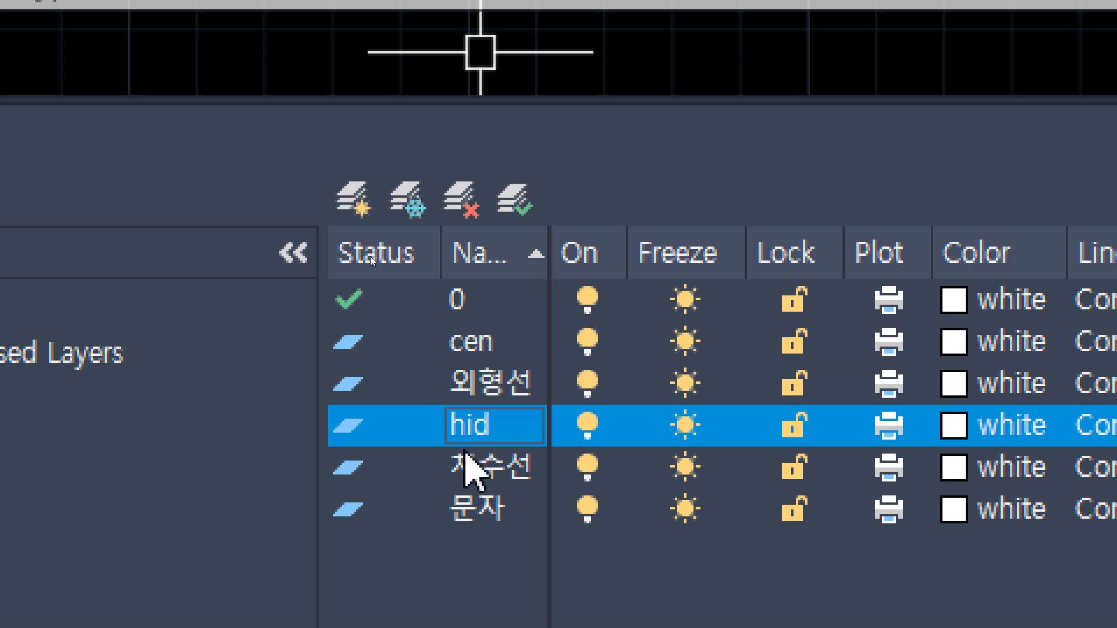
- Rename the 치수선 layer to dim and the 문자 layer to txt
double_click(468, 466)
text(dim)
key(Return)
key(Down)
key(F2)
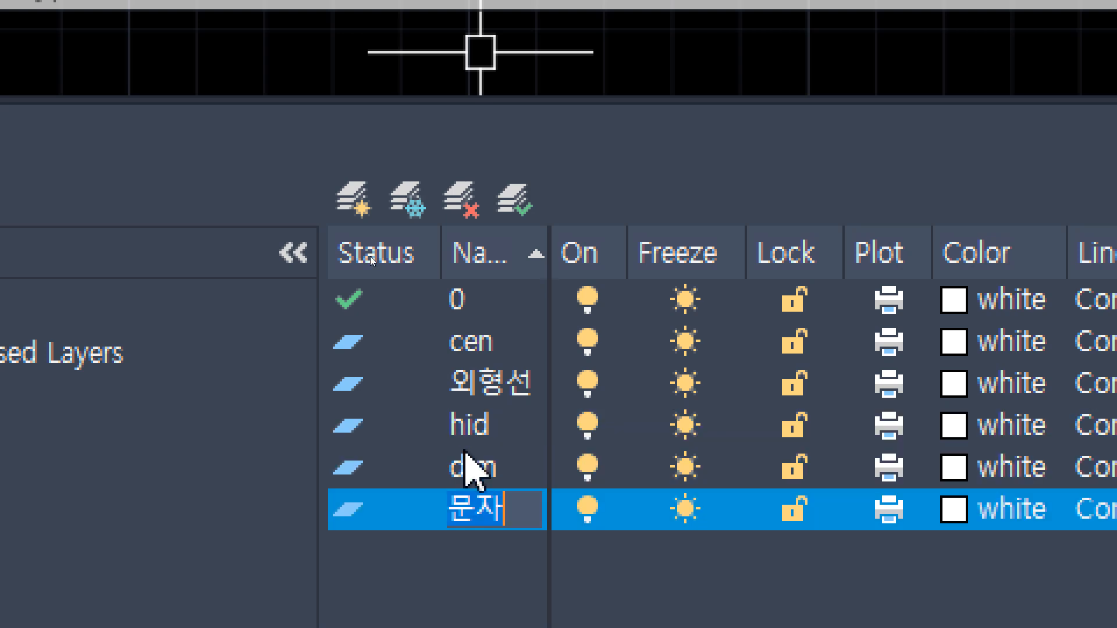
text(txt)
key(Return)
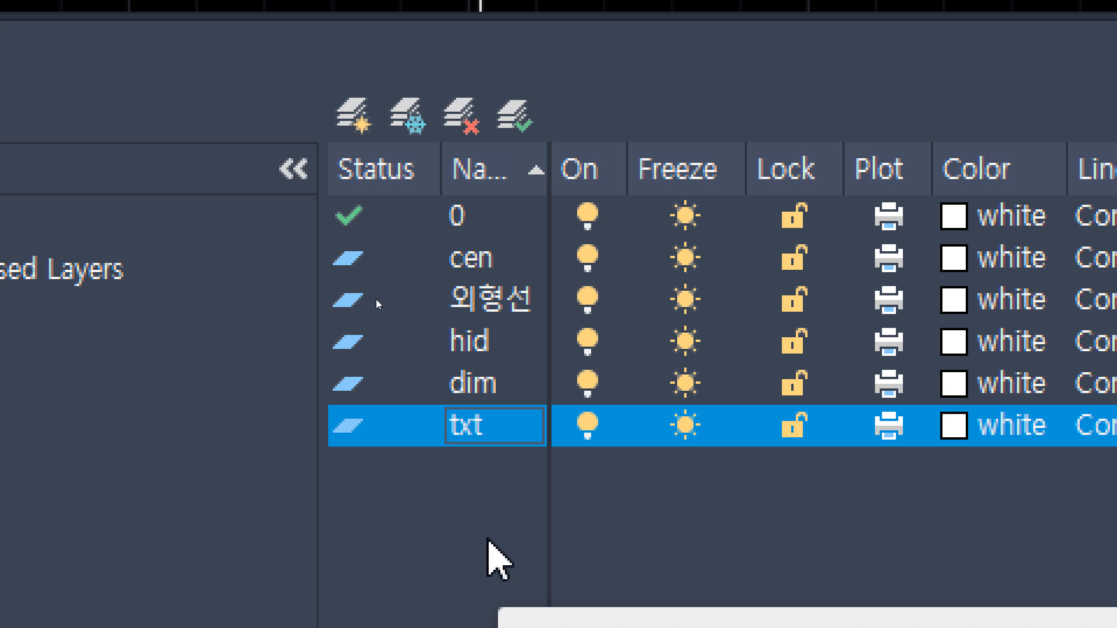
- Make cen the current layer
click(470, 268)
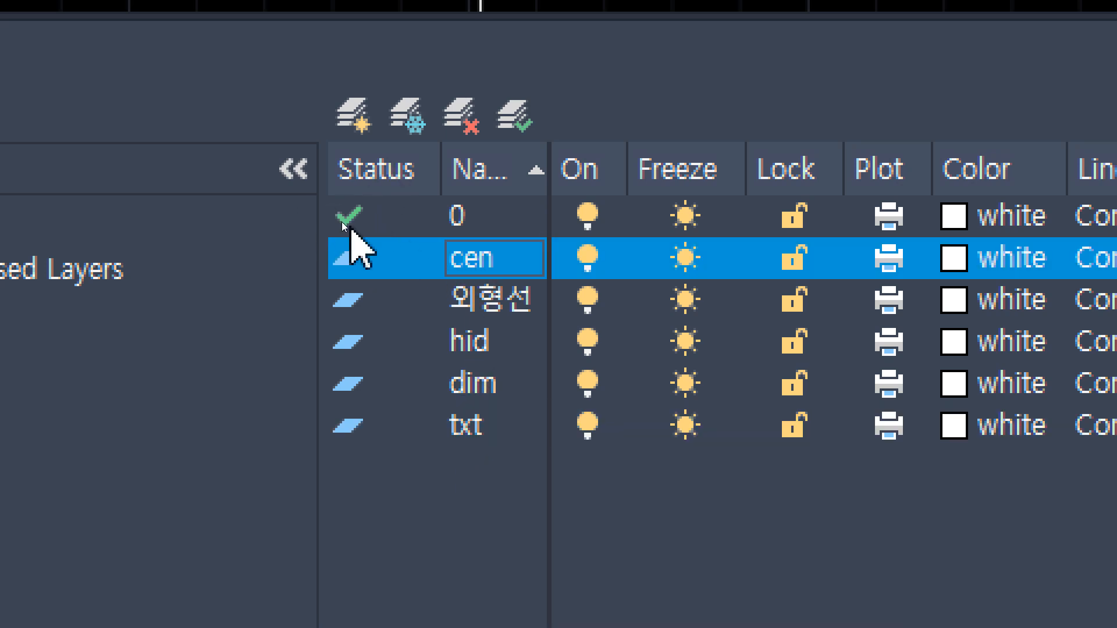
click(379, 221)
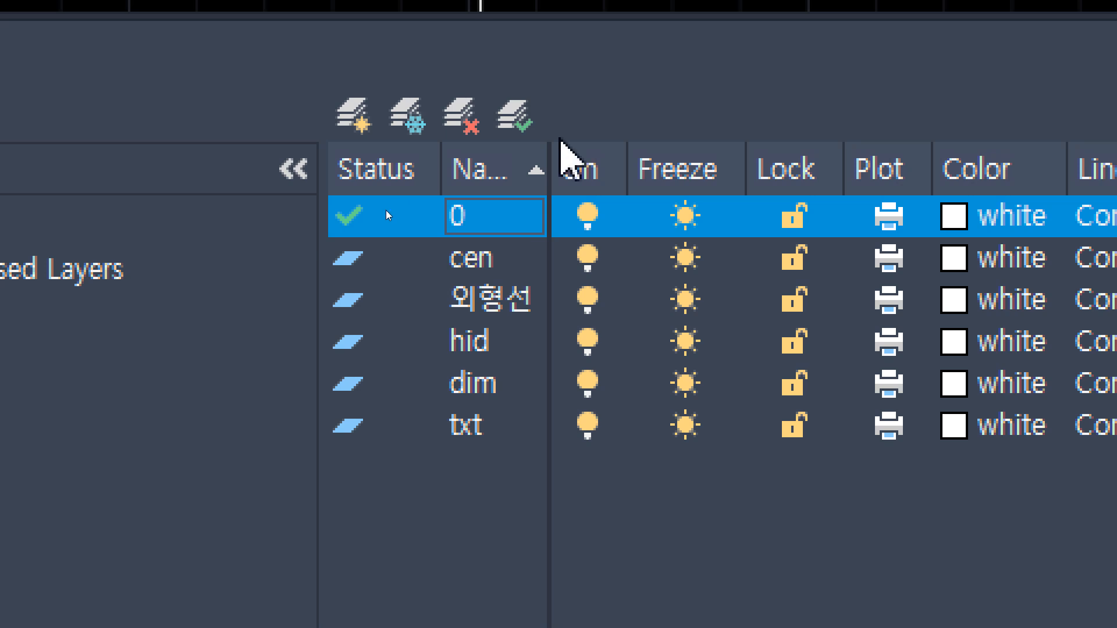
click(492, 251)
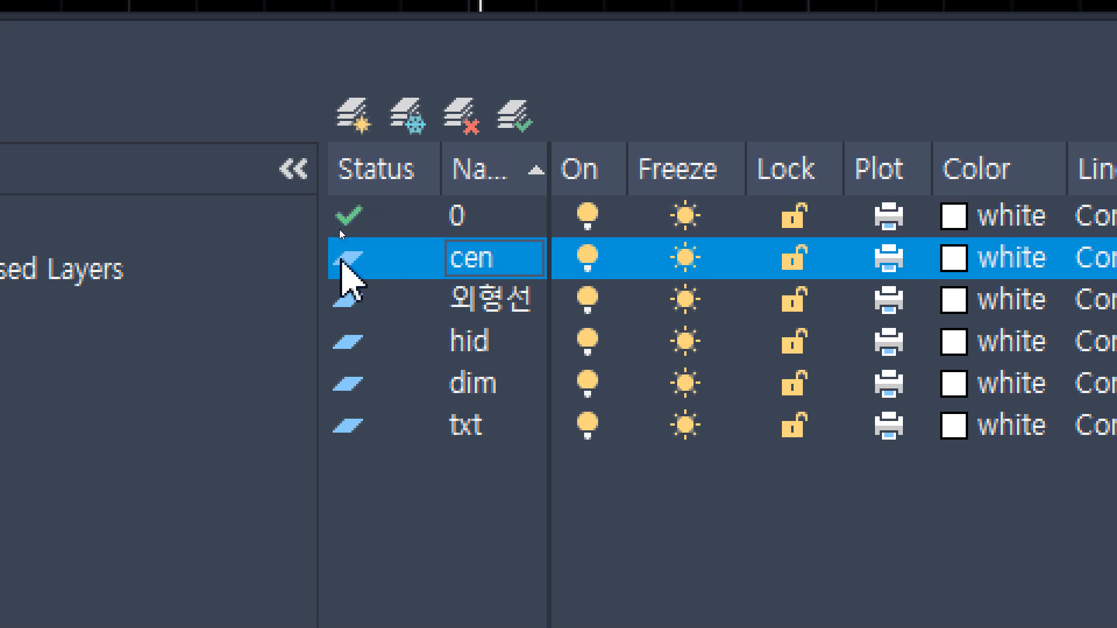
double_click(341, 261)
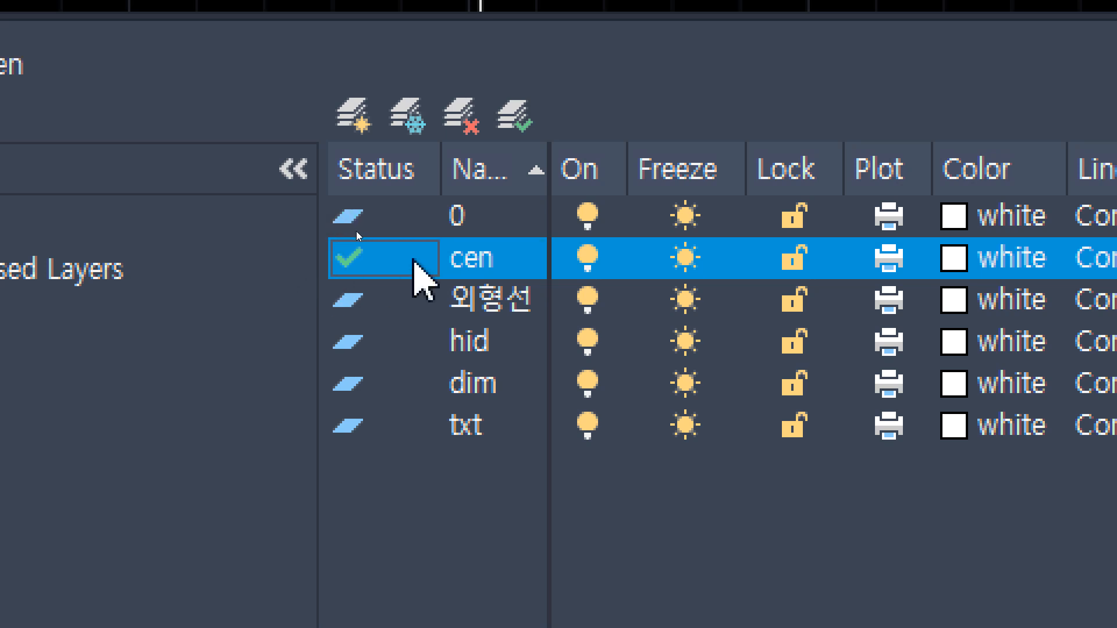
- Switch the current layer to 외형선 and back to cen
click(377, 302)
click(519, 118)
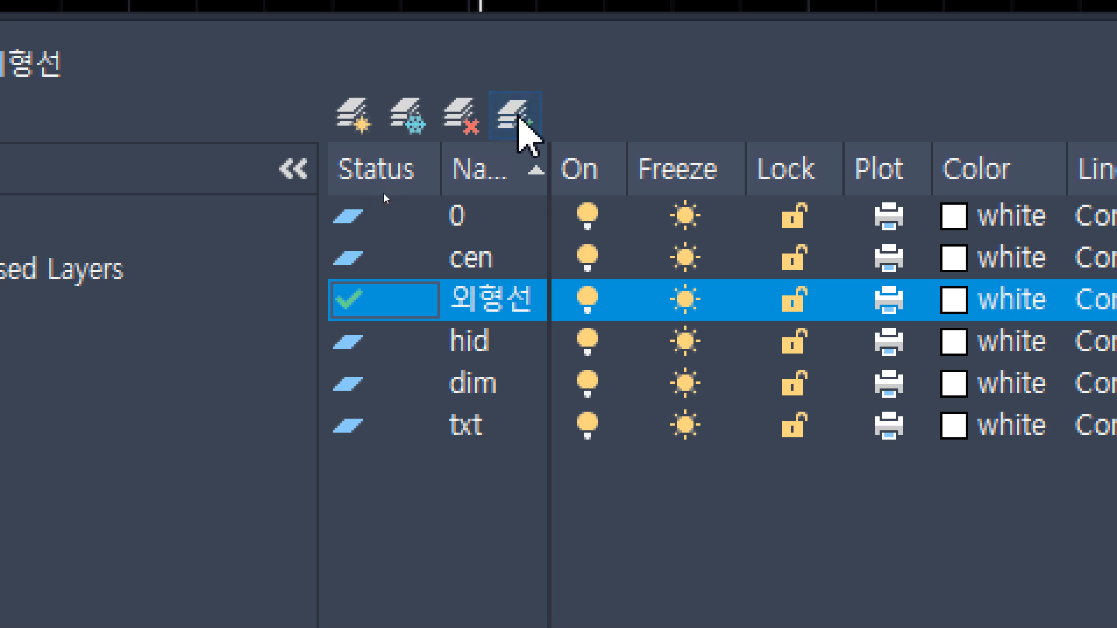
click(366, 263)
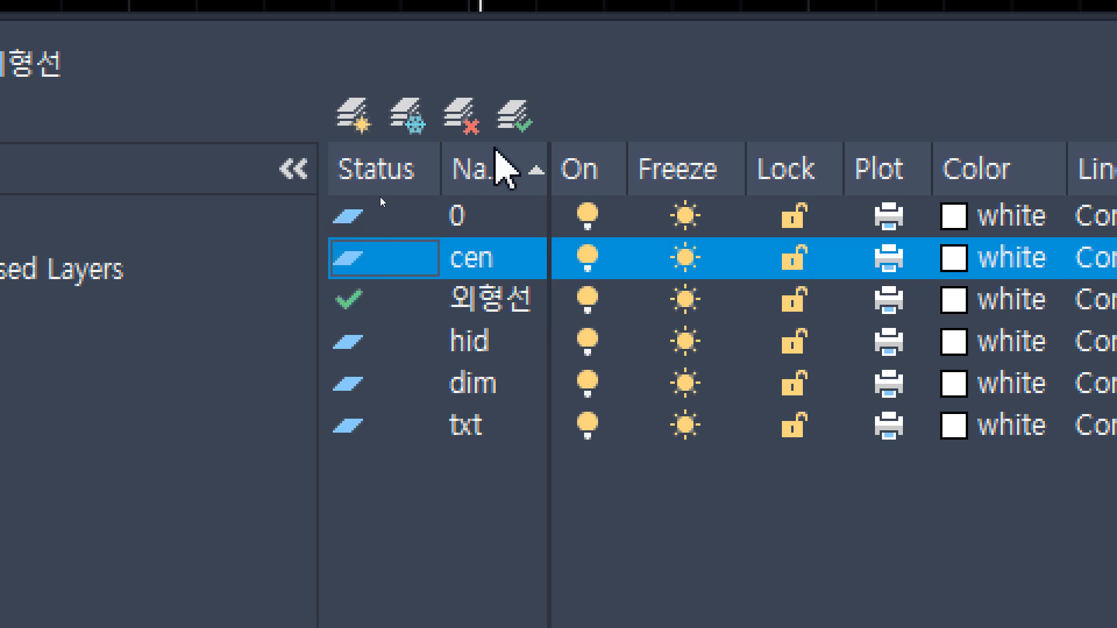
click(520, 120)
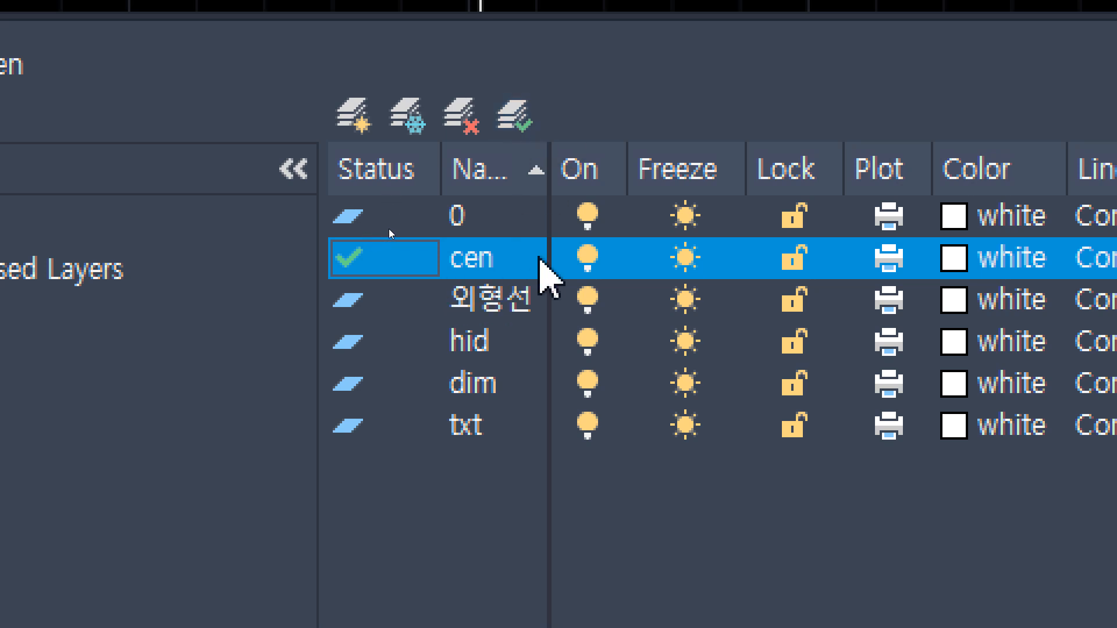
- Rename the cen layer to 중심선 and set its color to red
click(508, 258)
text(중심선)
key(Return)
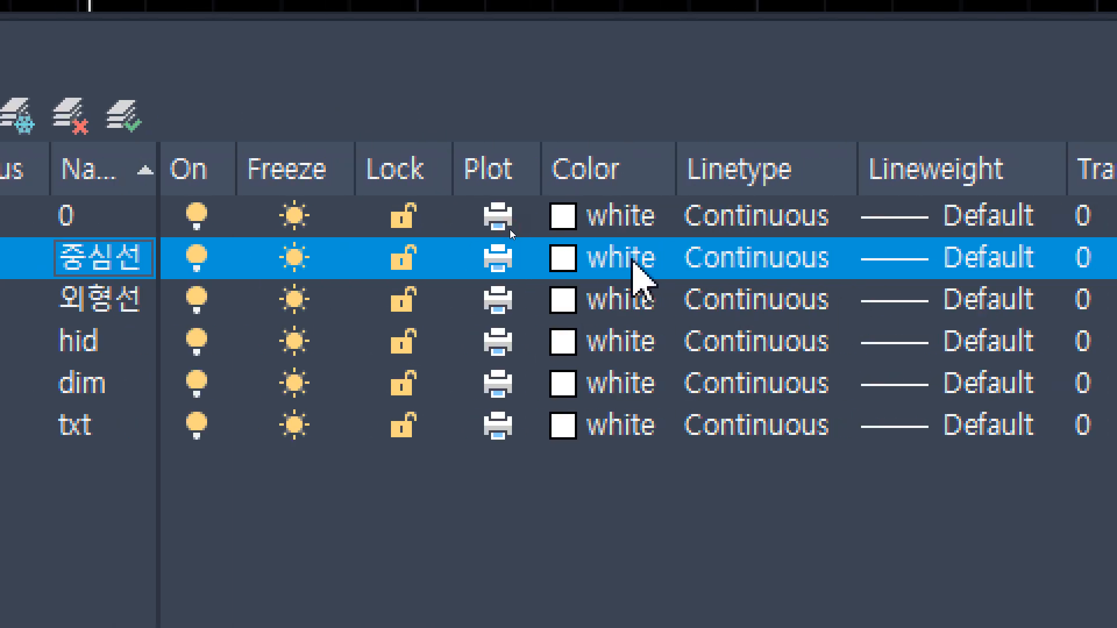
click(632, 260)
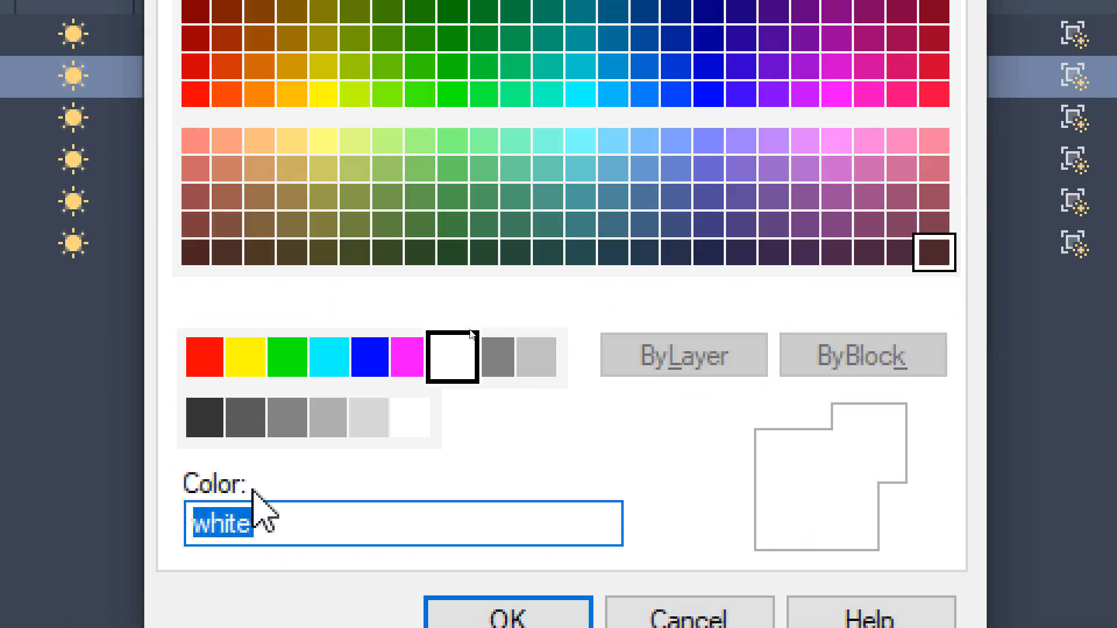
click(208, 370)
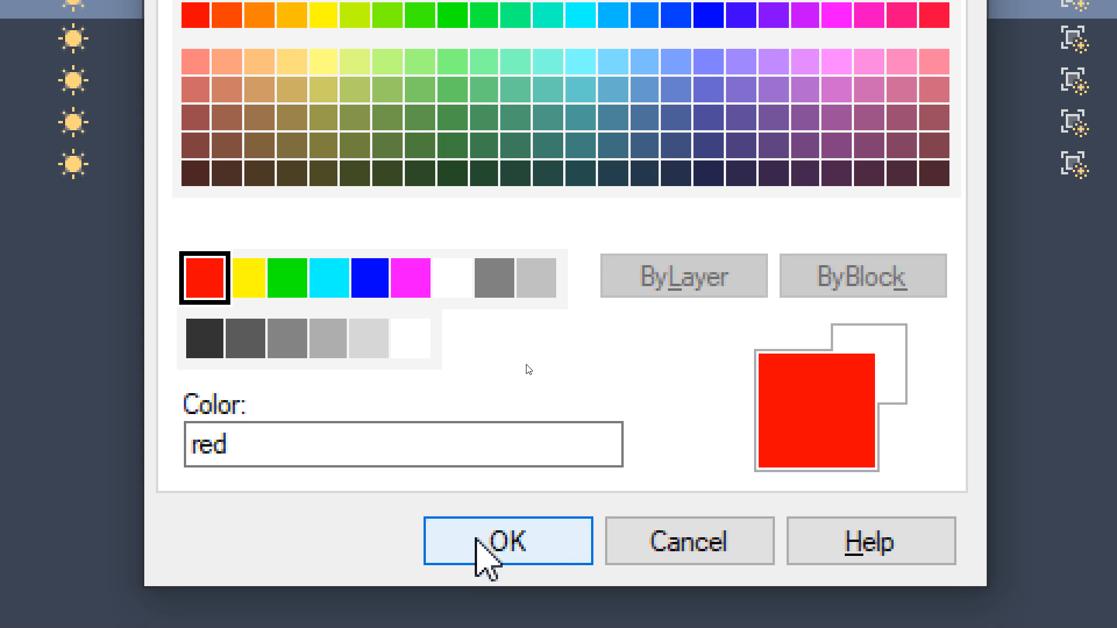
click(487, 612)
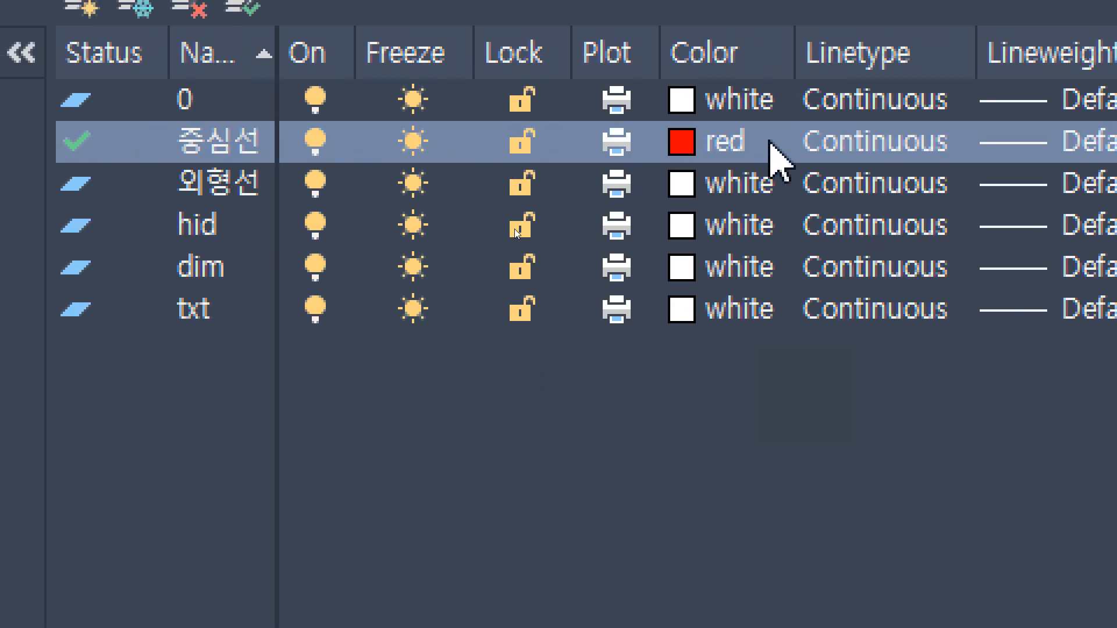
- Assign the CENTER linetype and a 0.09 mm lineweight to the 중심선 layer
click(875, 142)
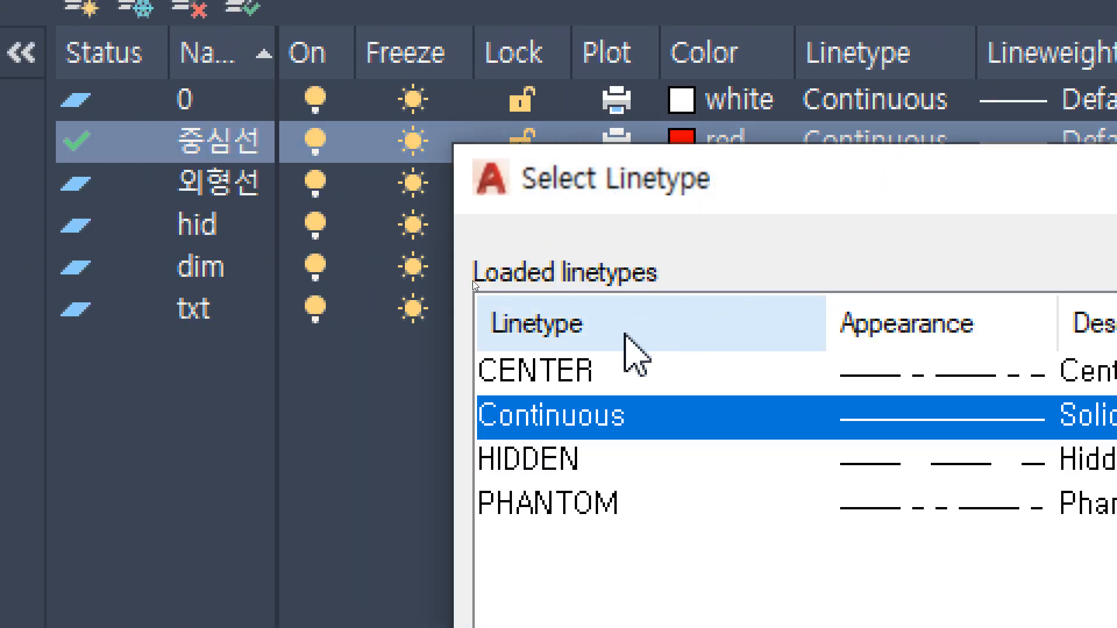
click(581, 372)
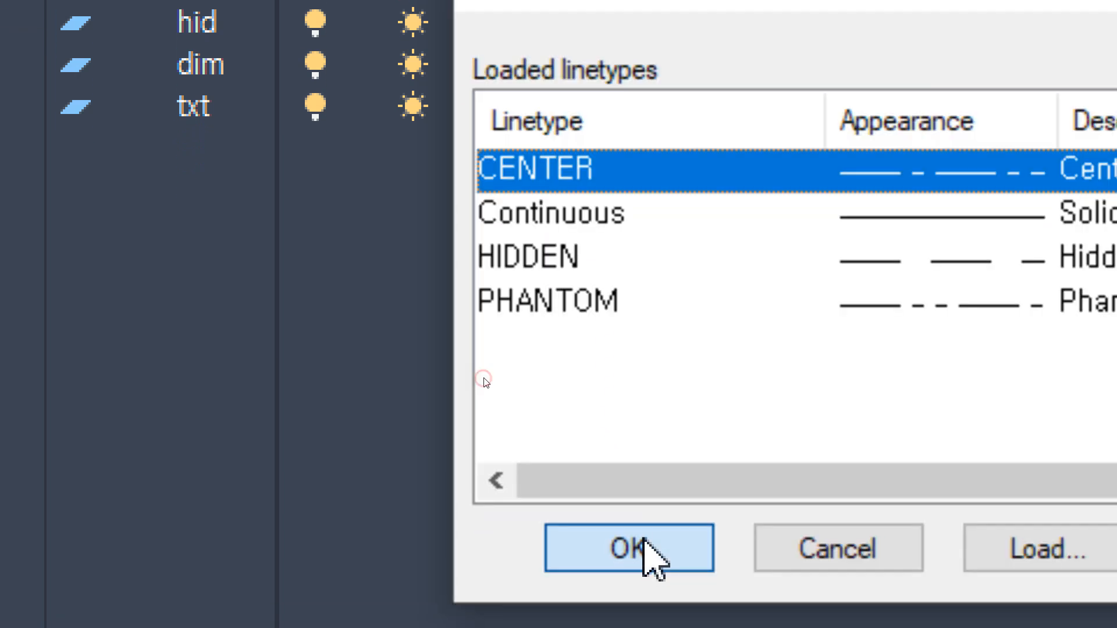
click(643, 555)
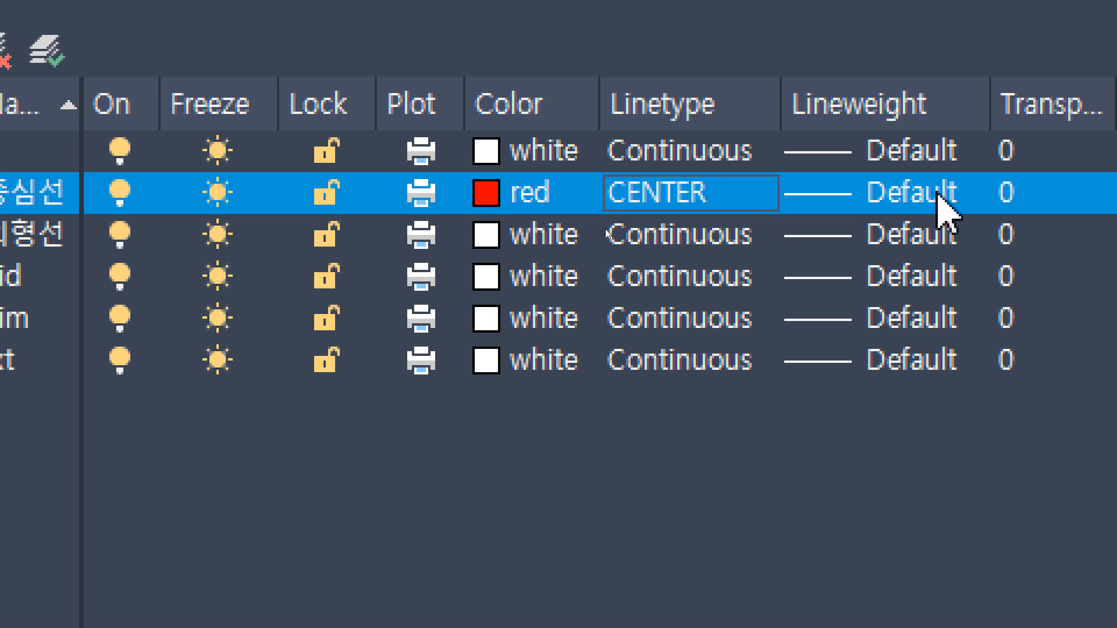
click(937, 194)
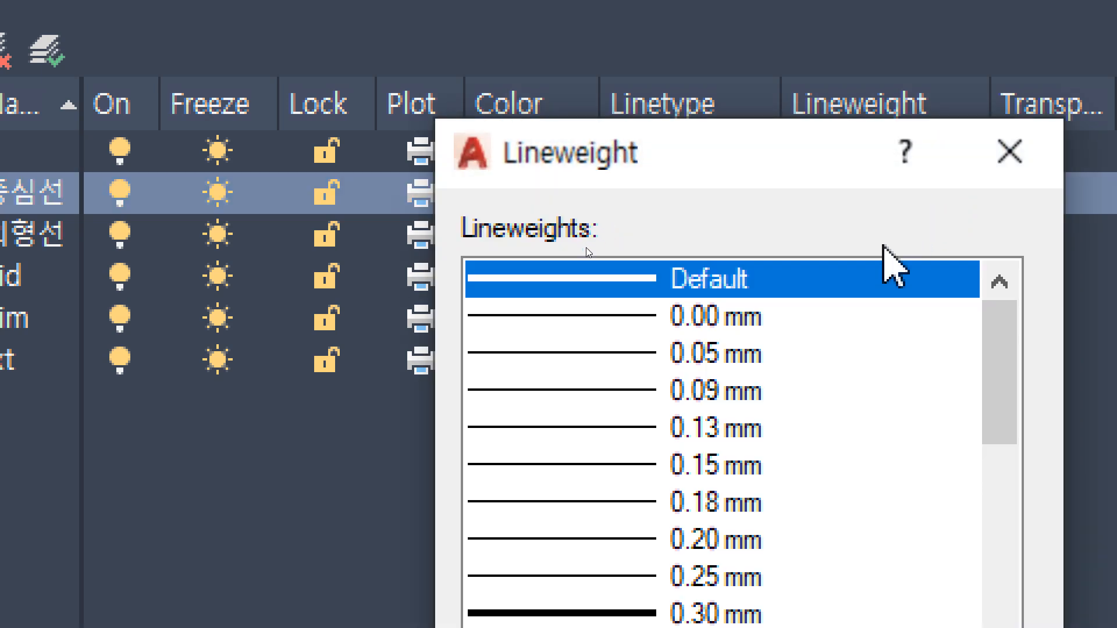
click(741, 406)
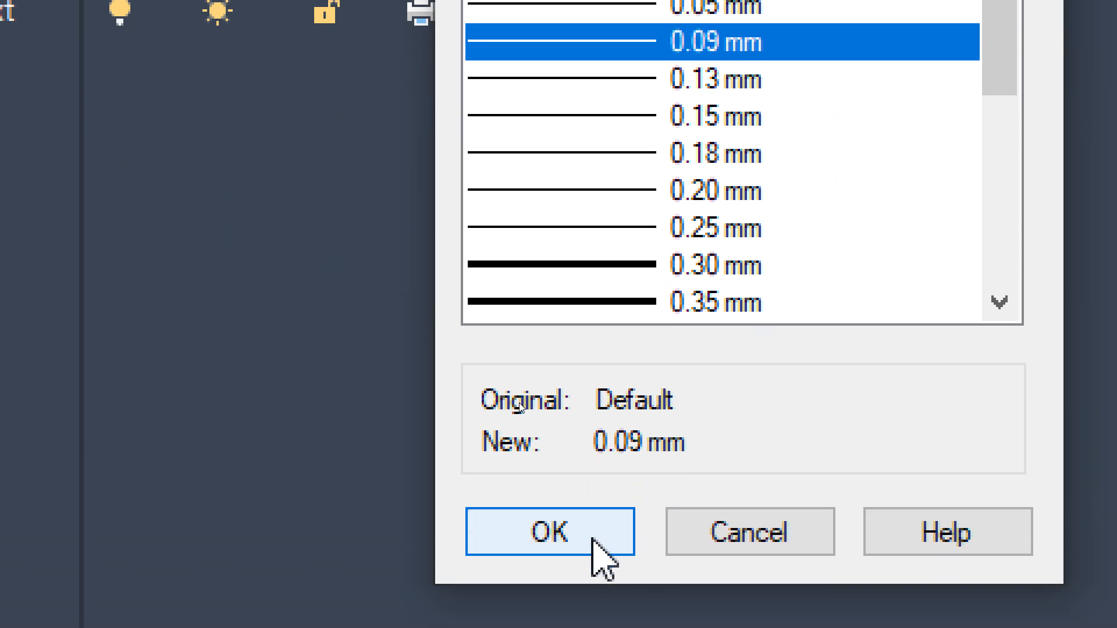
click(592, 538)
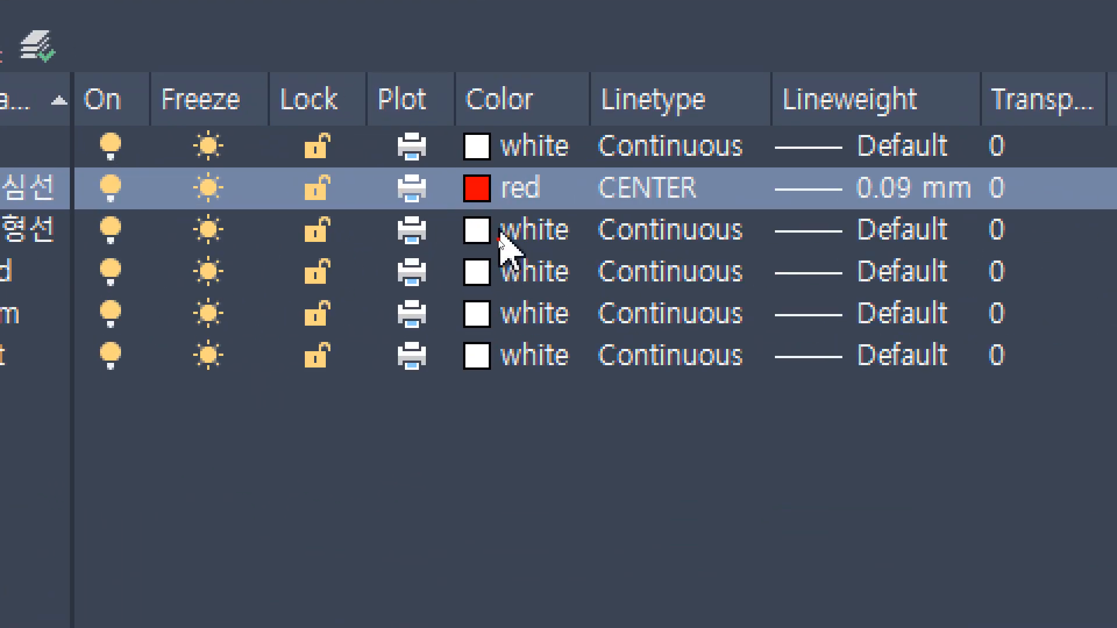
- Set the 외형선 layer's color to yellow
click(498, 239)
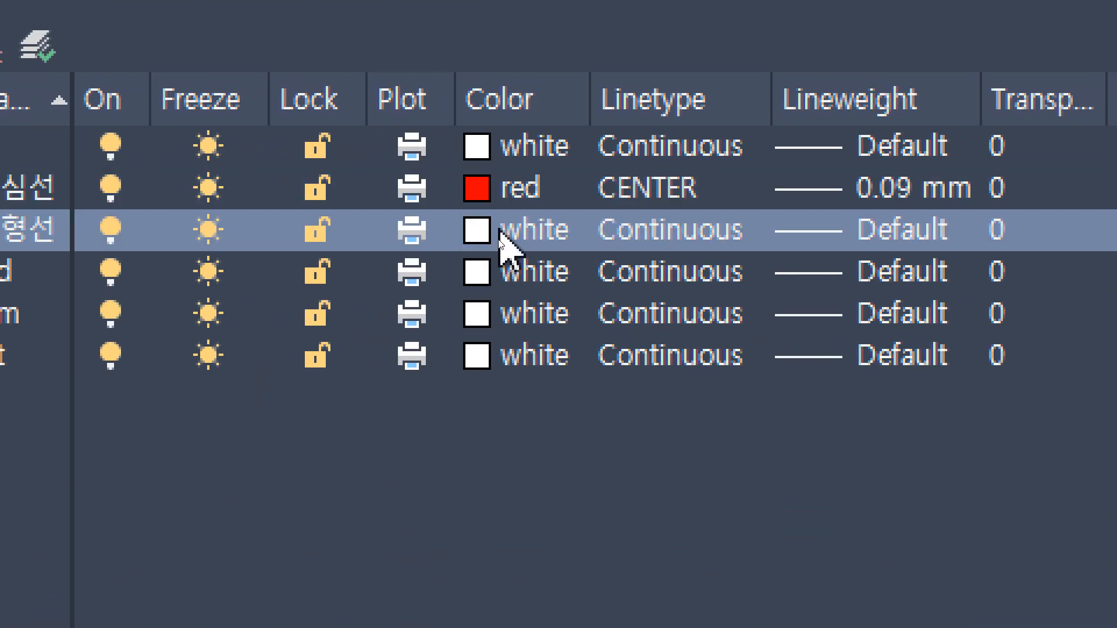
text(3)
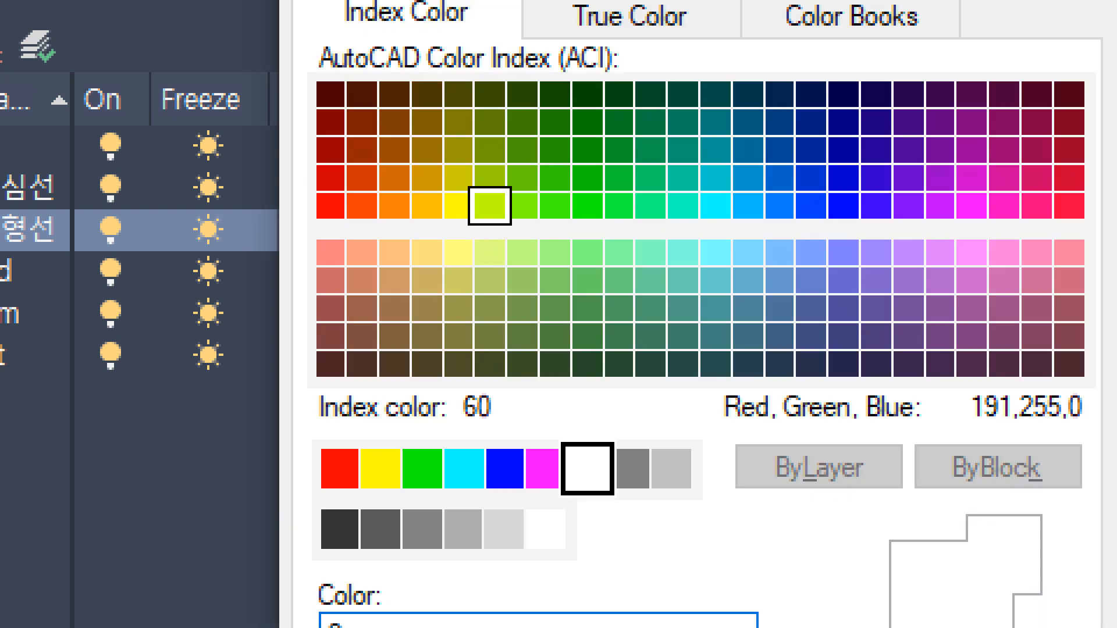
key(Return)
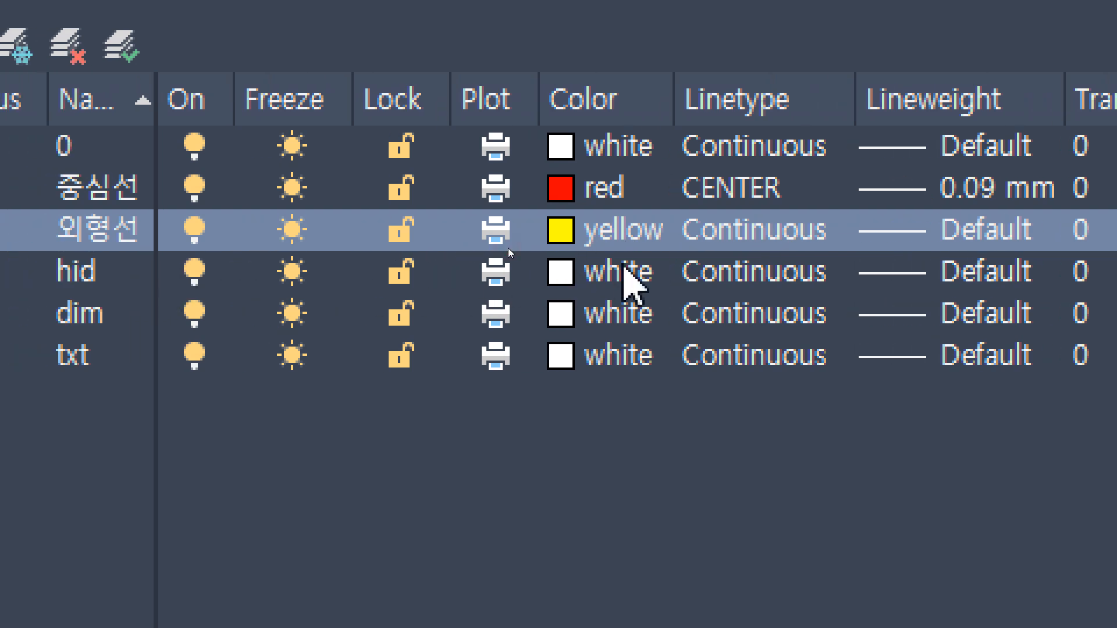
- Set the hid layer's color to green and its linetype to HIDDEN
click(614, 271)
click(503, 465)
key(Return)
click(765, 272)
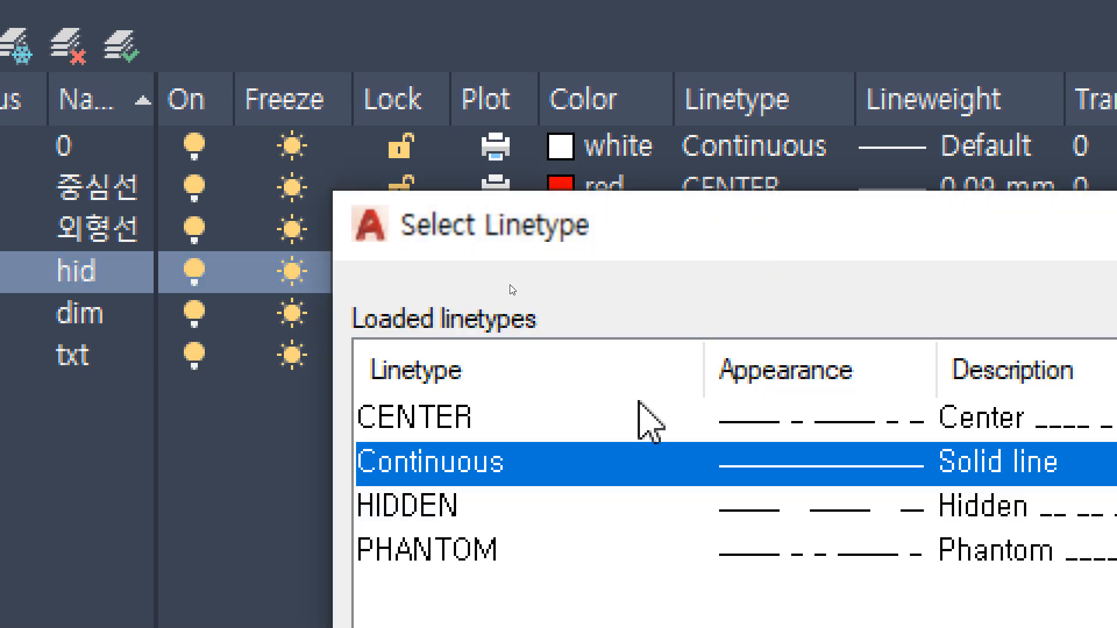
click(483, 505)
key(Return)
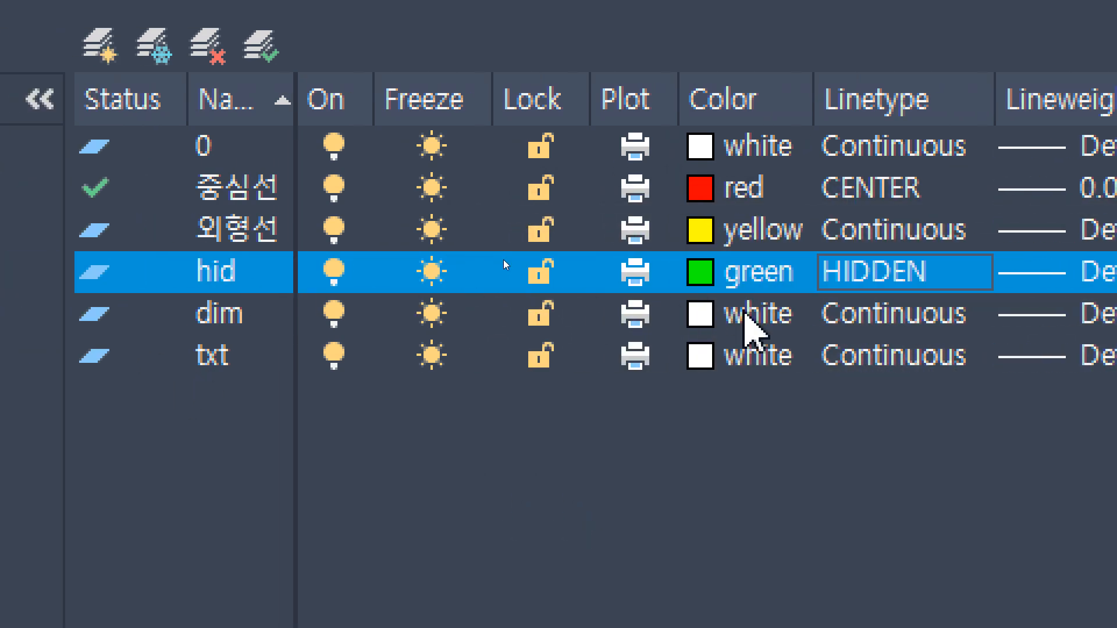
- Set the dim layer's color to red and the txt layer's color to green
click(745, 313)
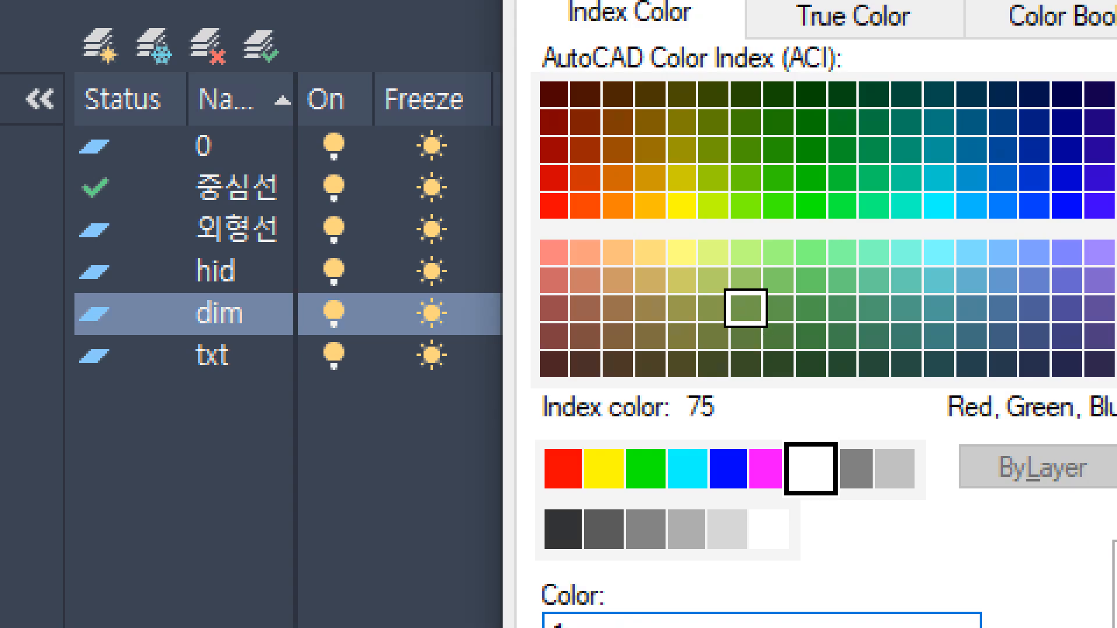
key(Escape)
click(710, 350)
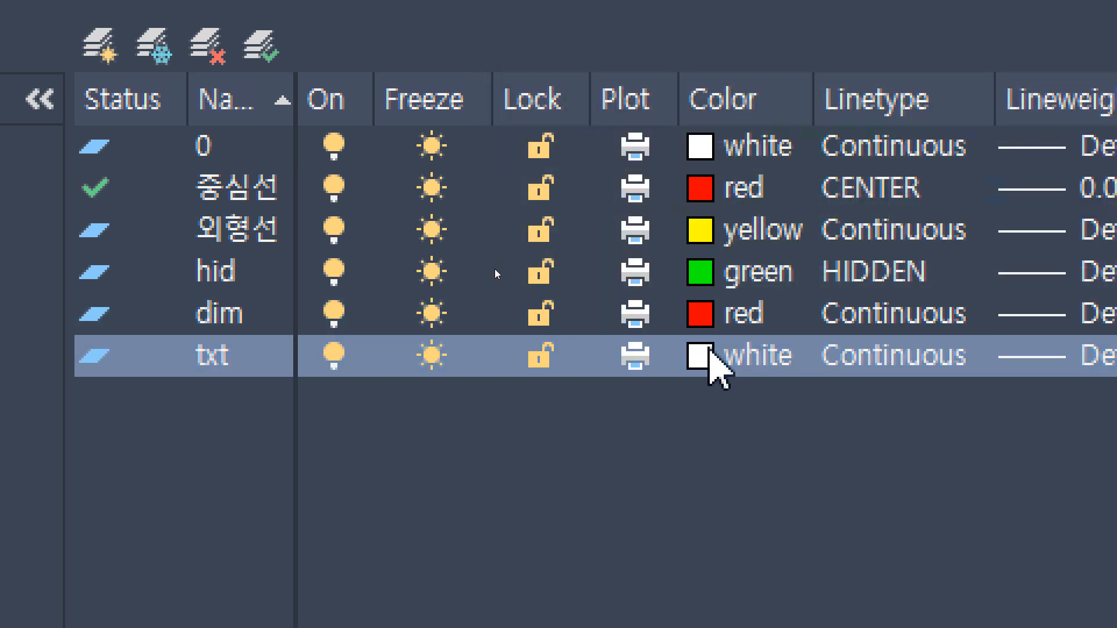
click(709, 350)
text(9)
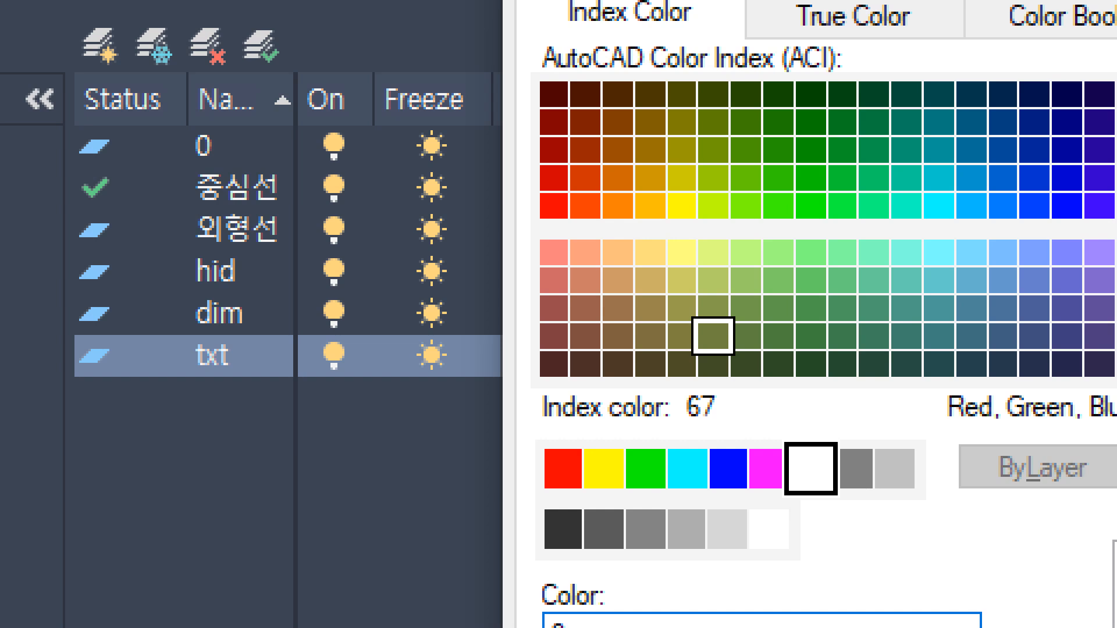
key(Return)
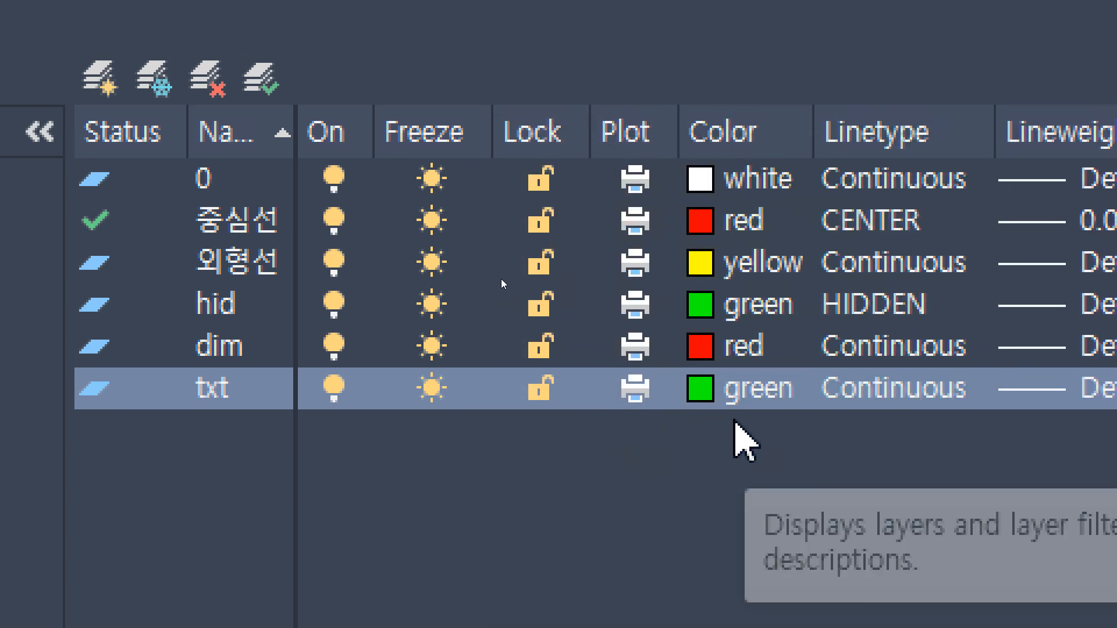
- Rename the txt layer to 해칭 and set its color to blue
double_click(221, 396)
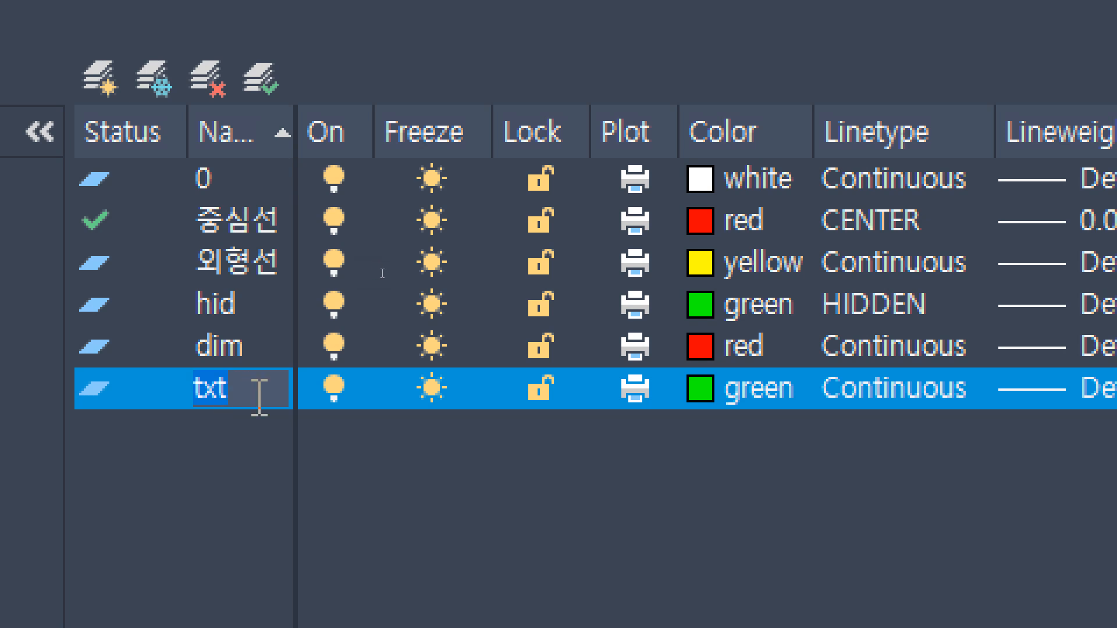
text(해칭)
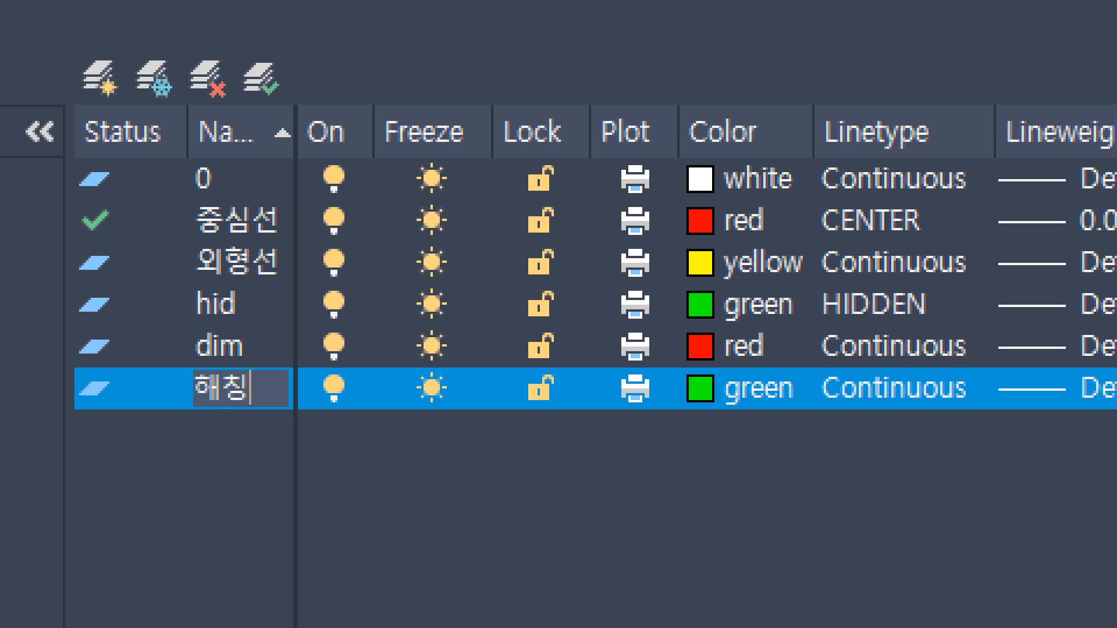
key(Return)
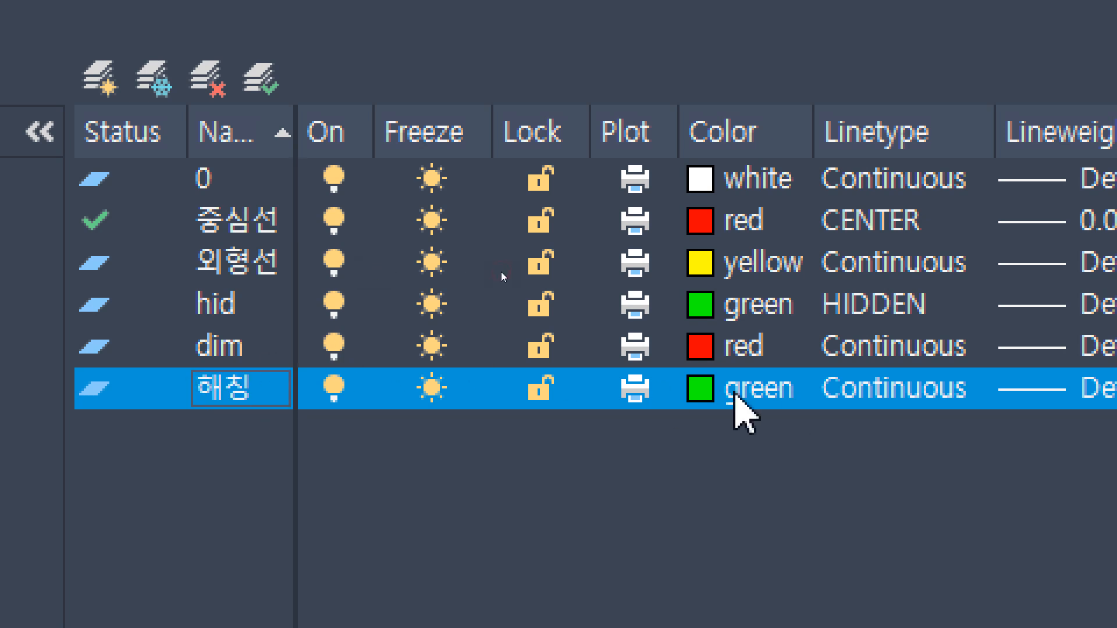
click(737, 391)
click(734, 504)
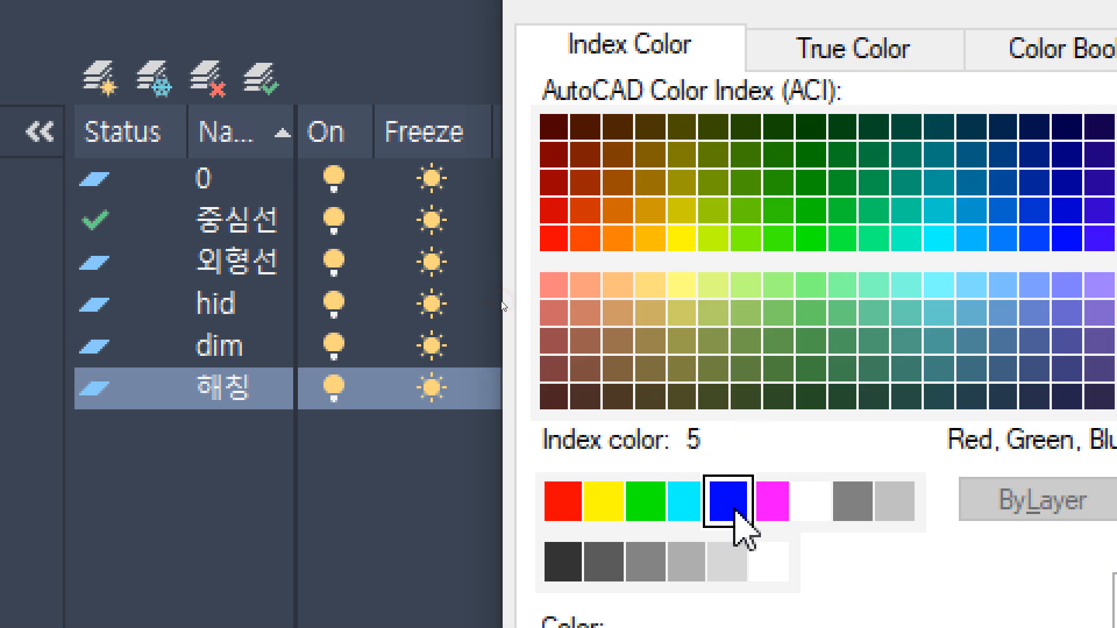
key(Return)
- Rename the dim layer to 단열재 and set its color to magenta
double_click(238, 348)
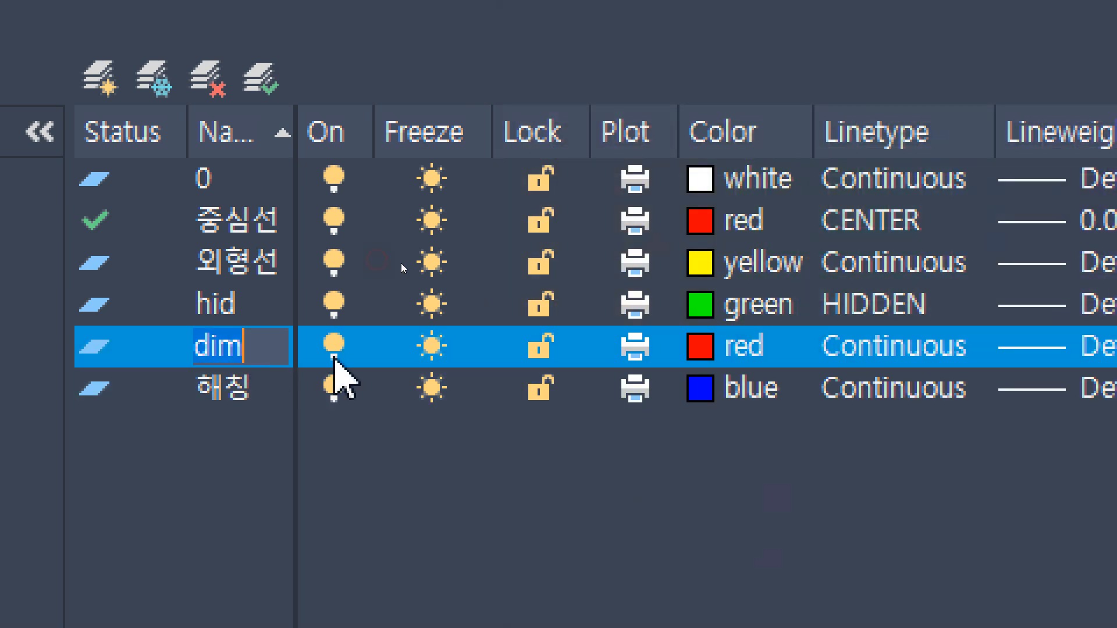
key(BackSpace)
text(단열재)
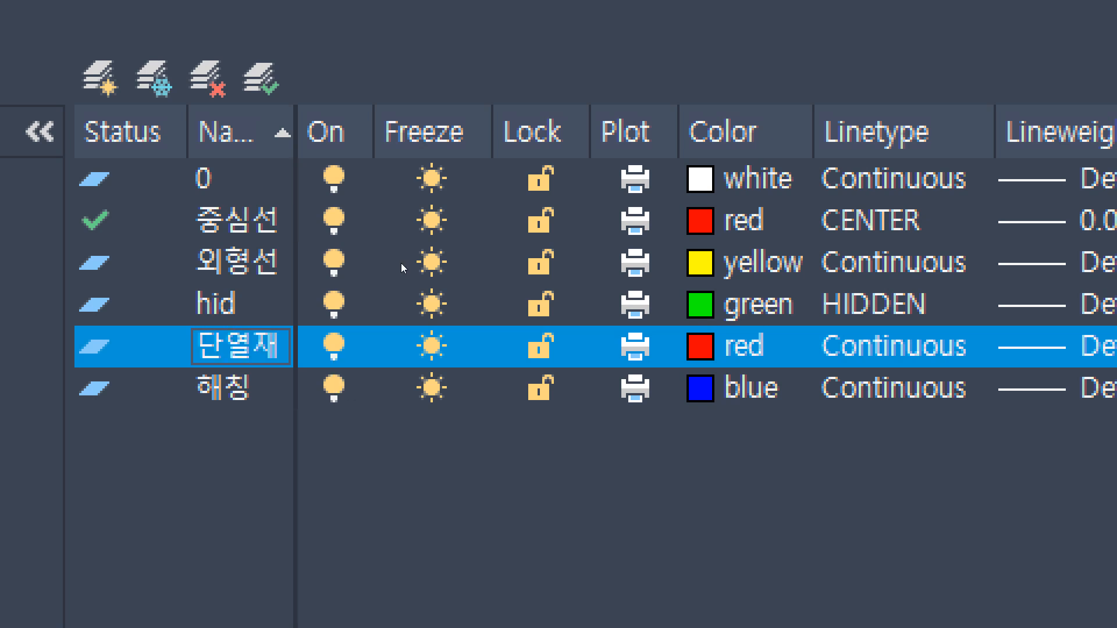
click(710, 347)
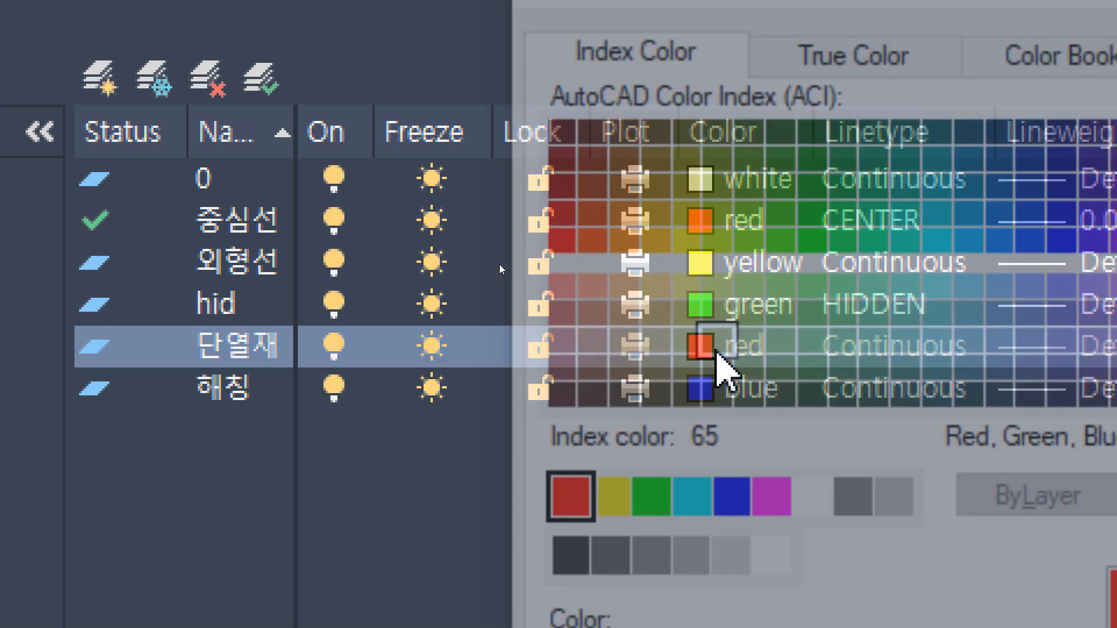
double_click(767, 501)
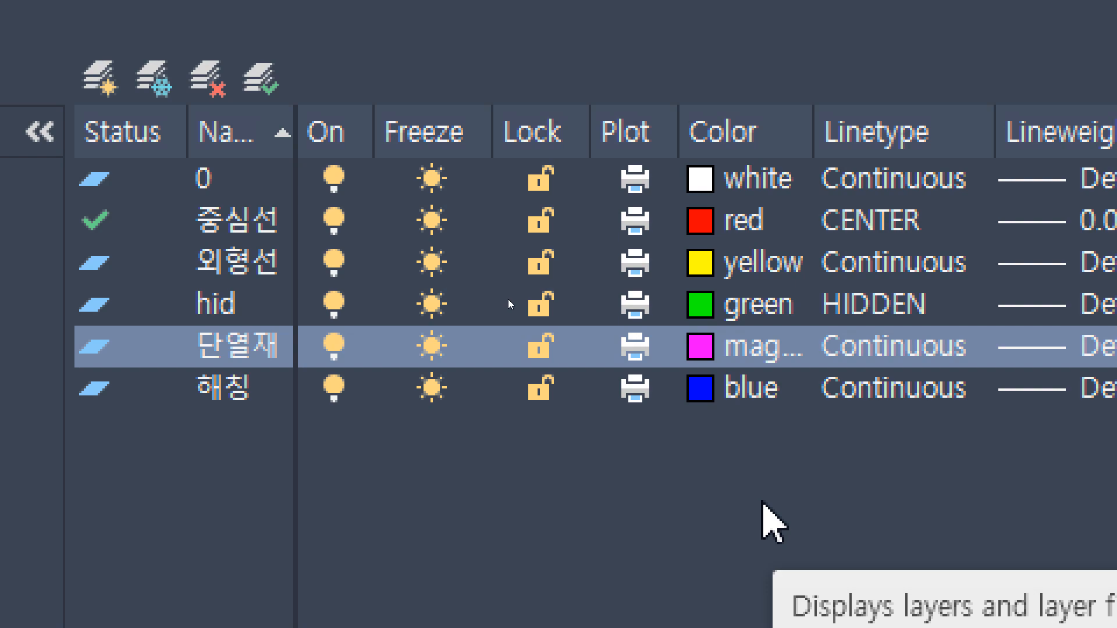
- Switch to the Notepad notes and add a header line reading 색상 선모양 below the MAtchprop entry
key(alt+Tab)
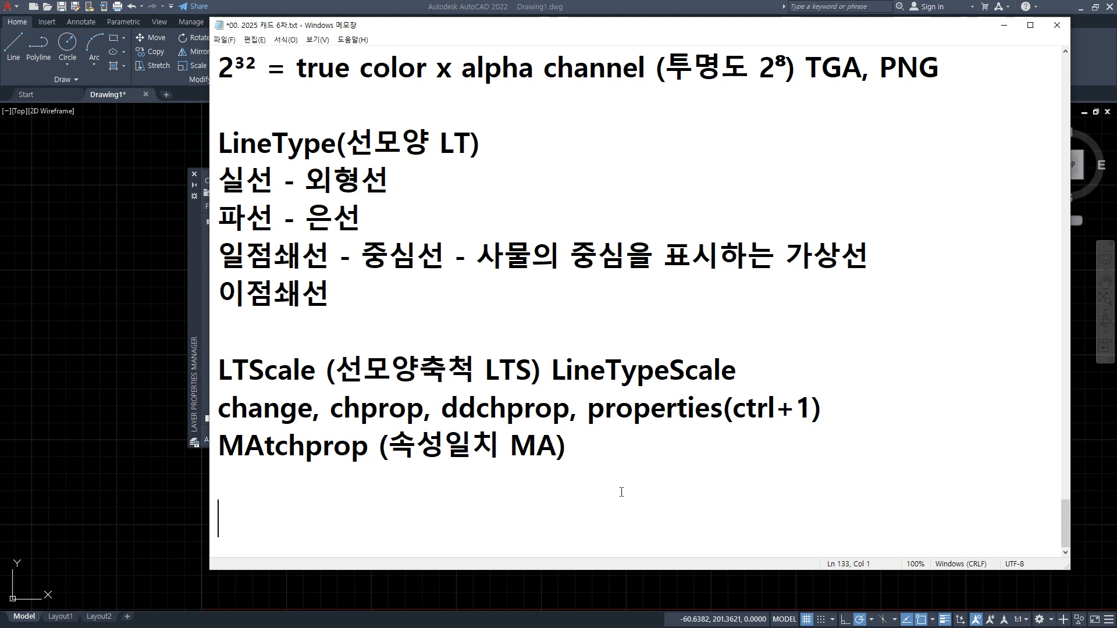
text(색상)
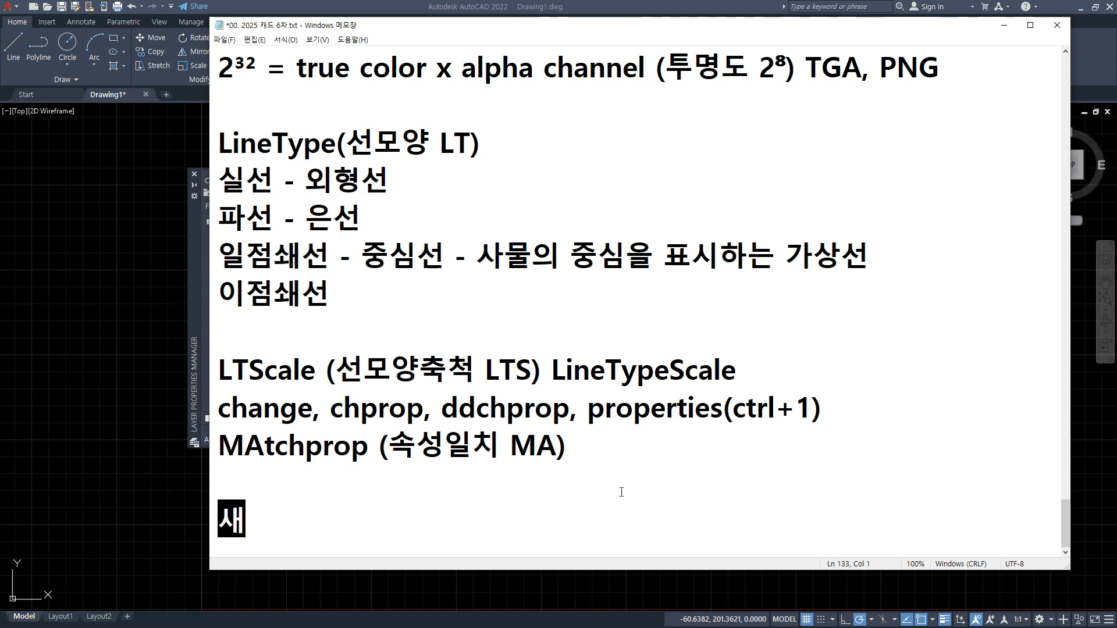
text( 선모양)
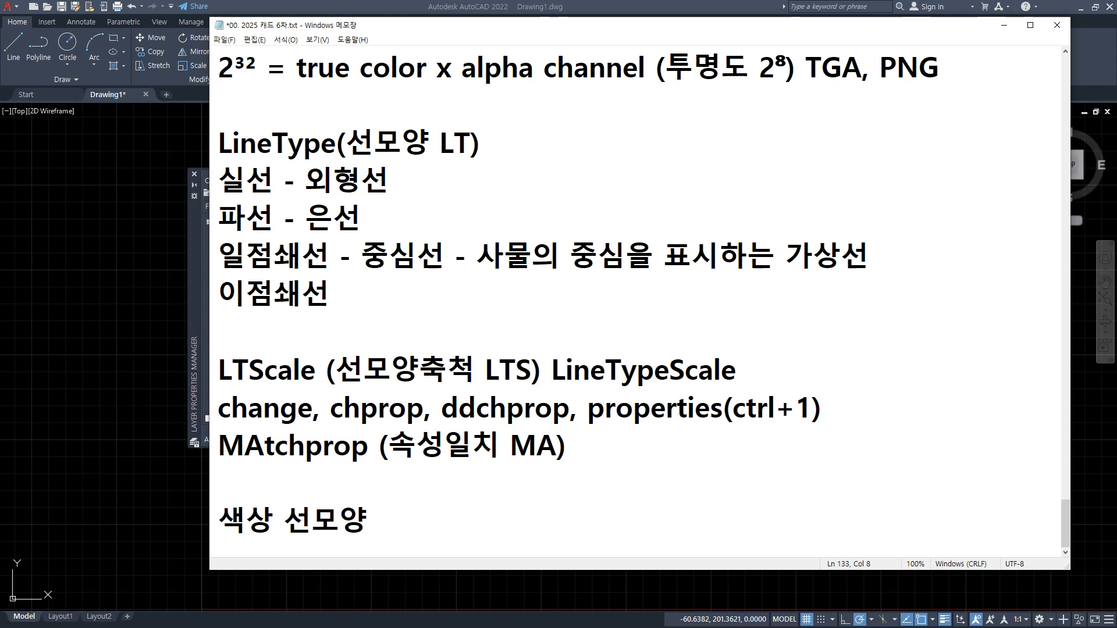
text(선역화)
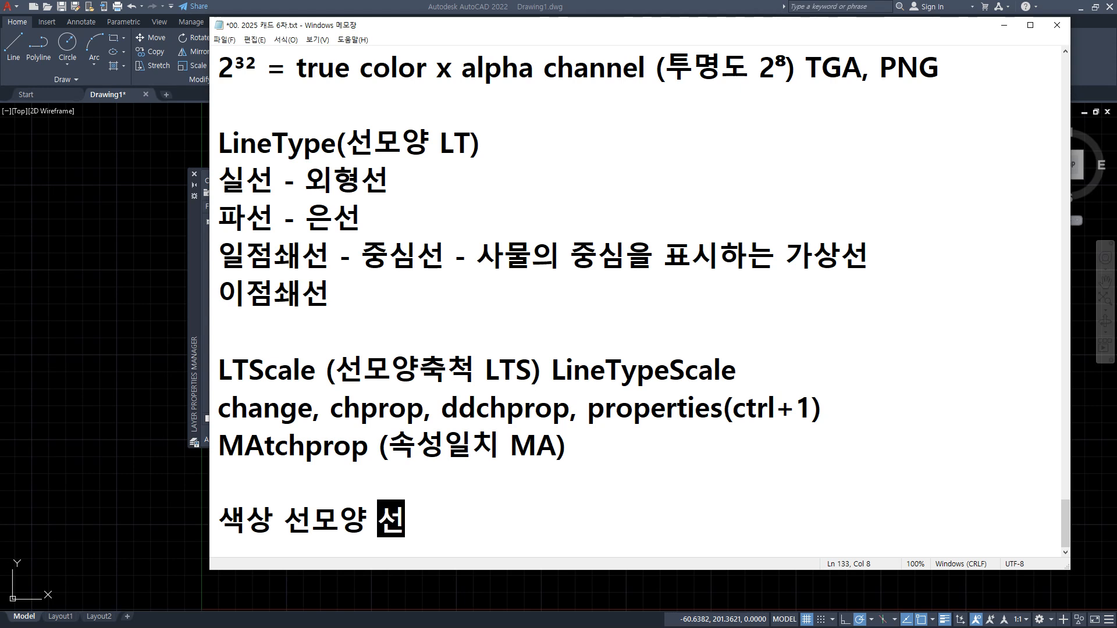
key(shift+Left)
key(shift+Left)
key(shift+Left)
key(shift+Left)
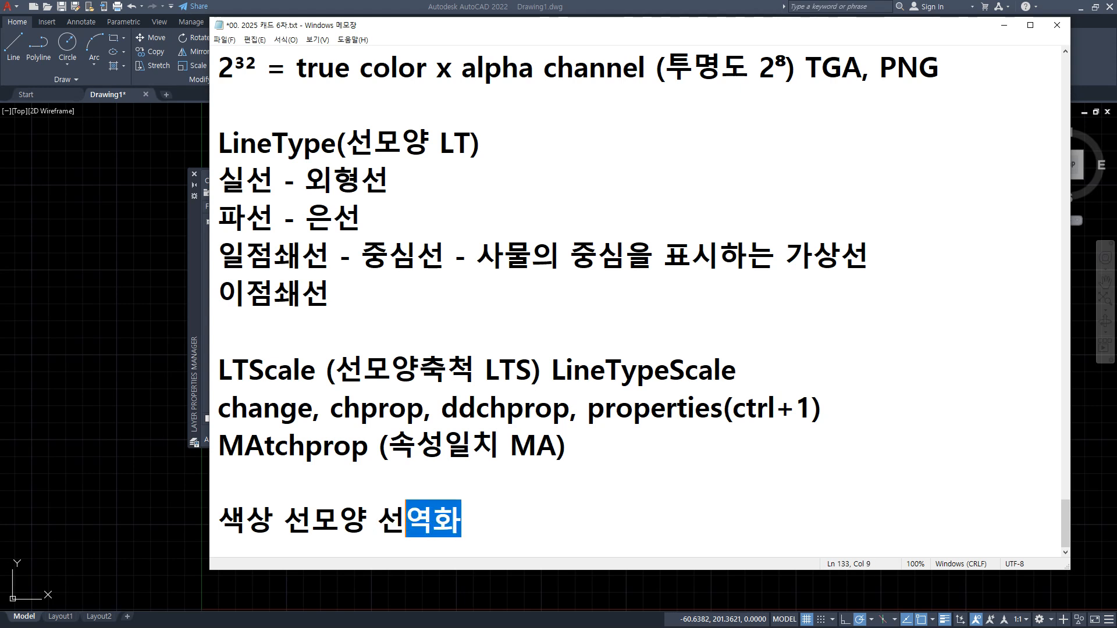
key(BackSpace)
- Add a 중심선 row with red and center below the header, and indent the header to line up with those columns
key(Return)
text(중심선)
key(Up)
key(Home)
key(Down)
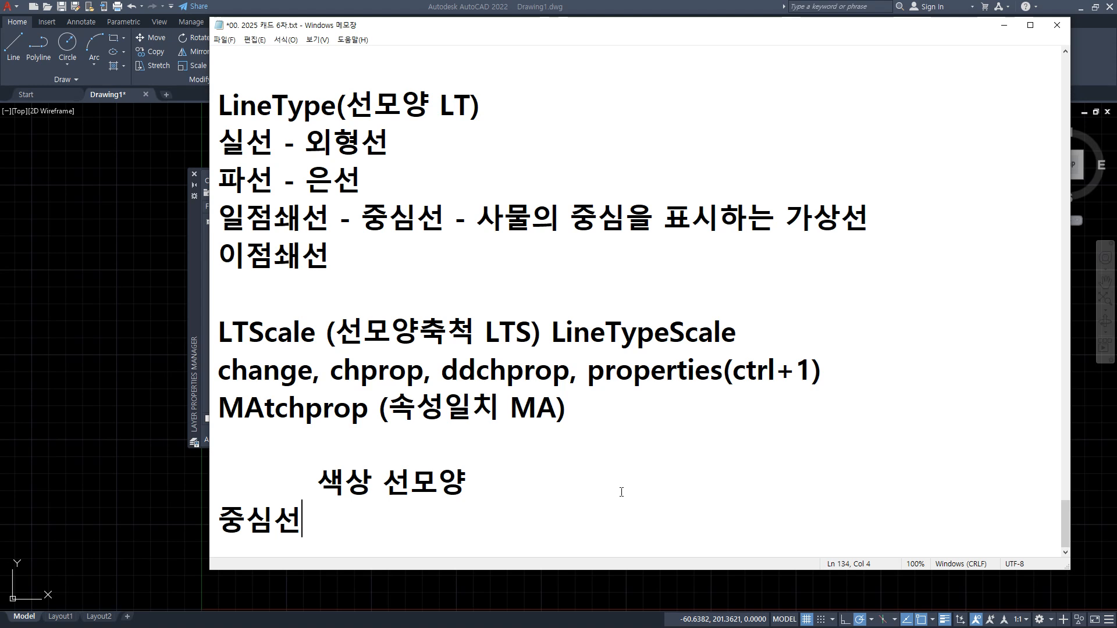
text(ㄱ)
key(BackSpace)
key(Hangul)
text(red  center)
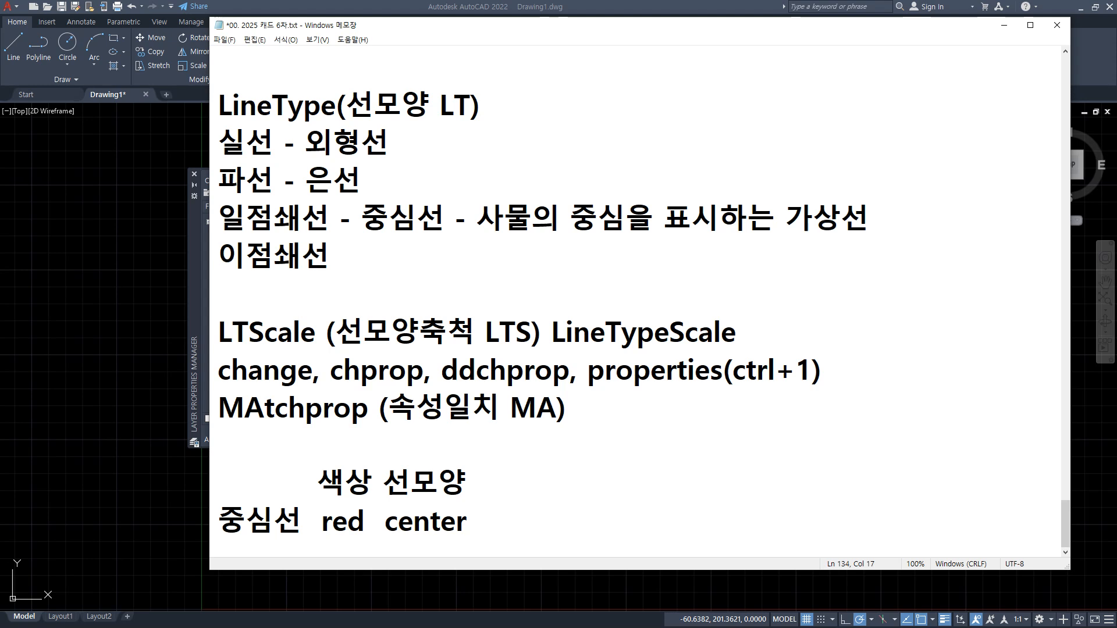
- Add a 단면선 row with the color yellow below the 중심선 row
key(Return)
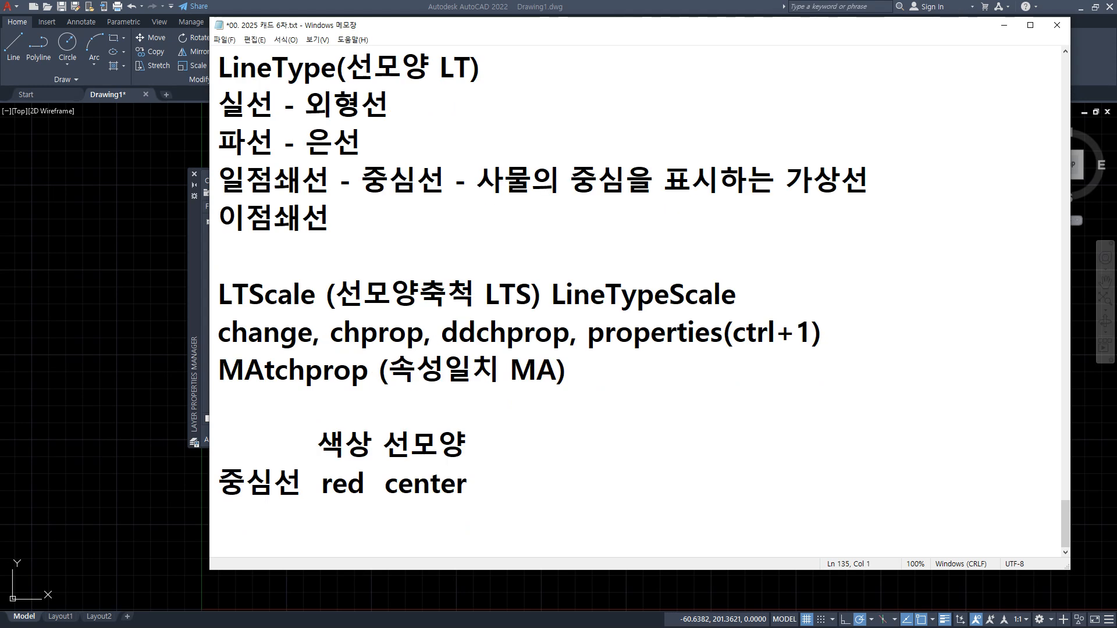
text(단면선 )
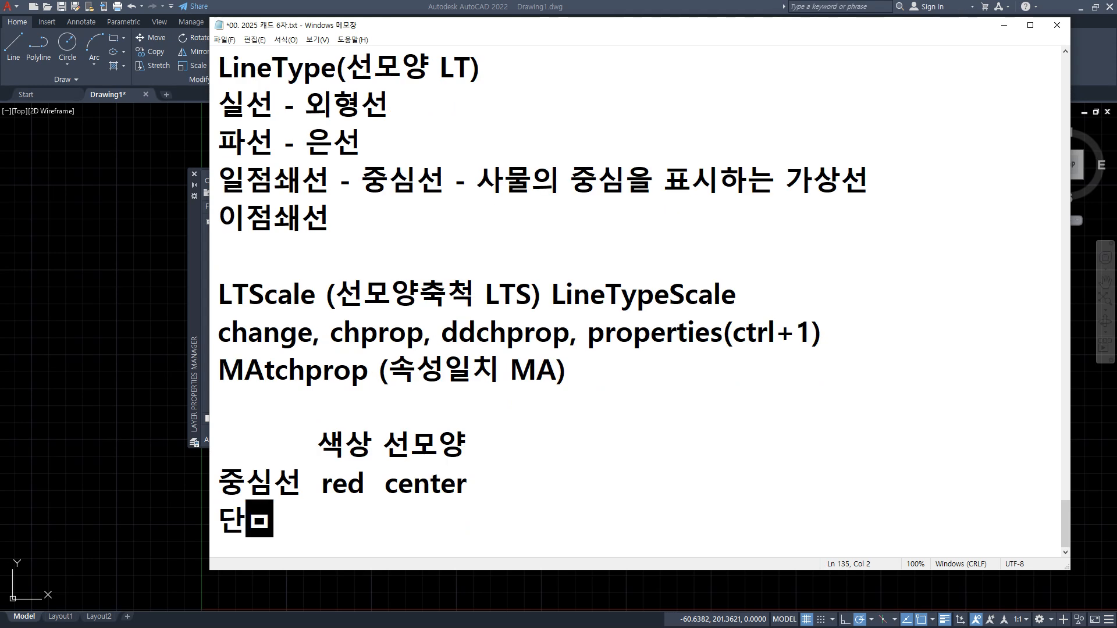
text( yellow )
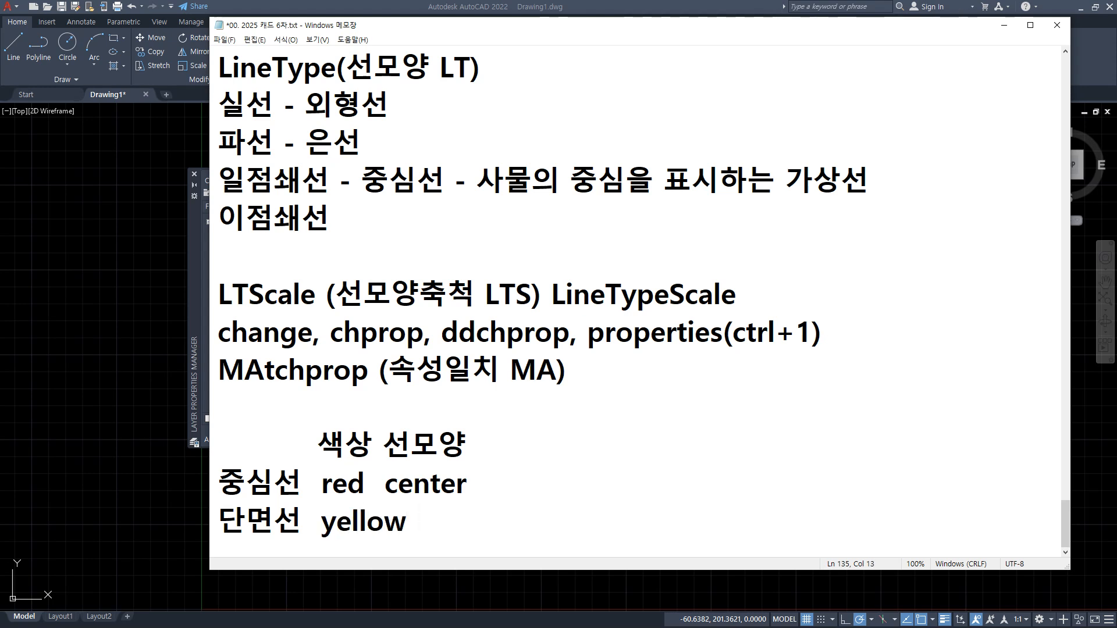
- Complete the 단면선 row with linetype 실선 and add the row "마감선 green 실선" beneath it
text(실선)
key(Return)
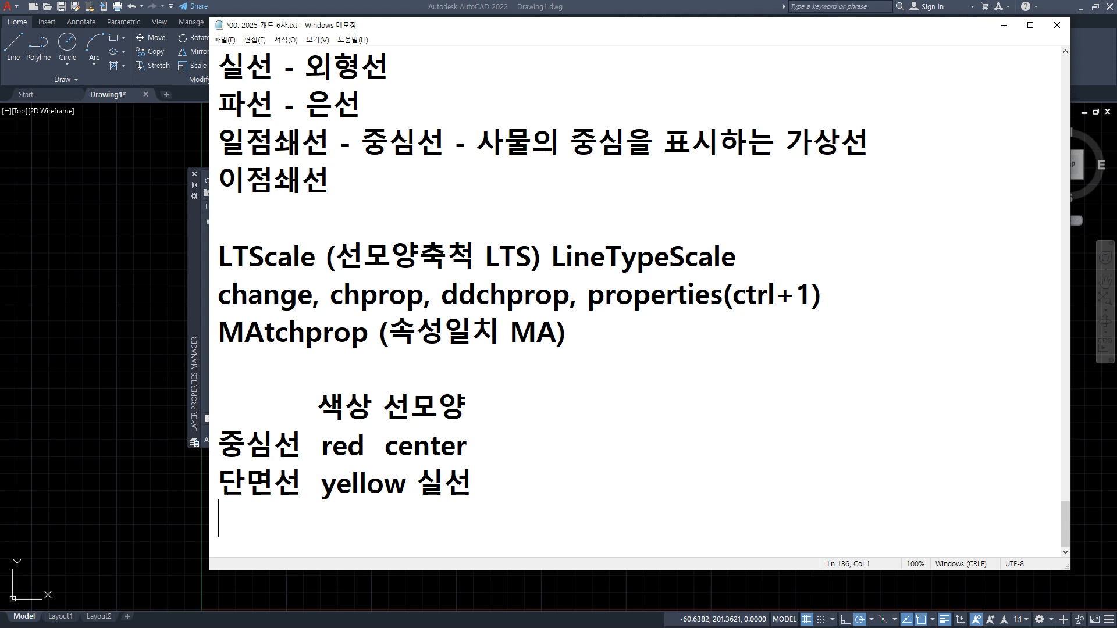
text(마)
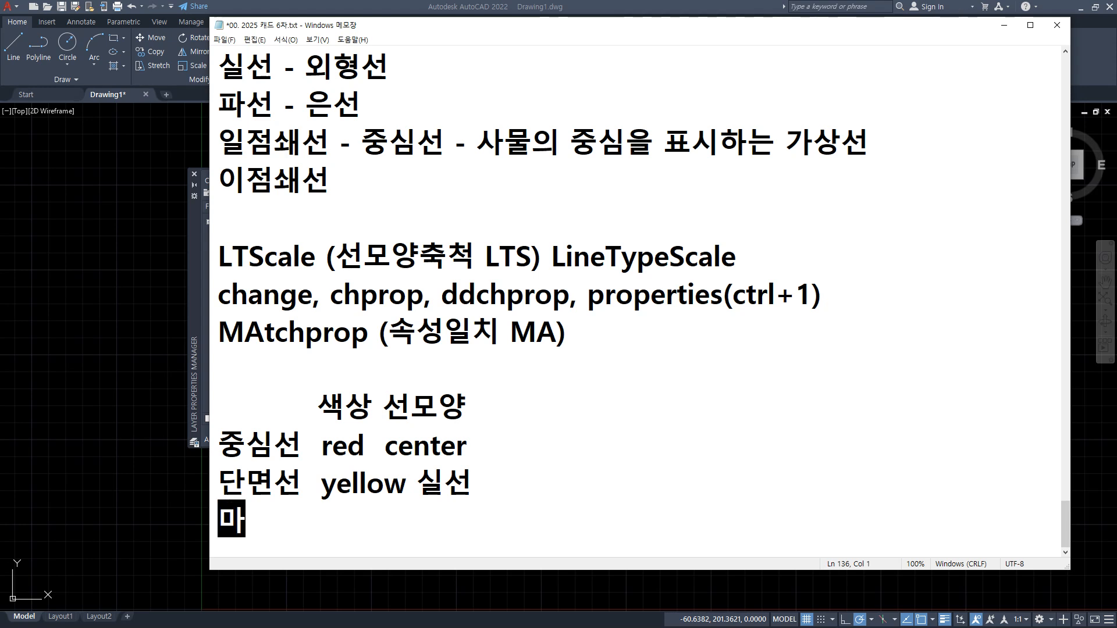
text(감선 )
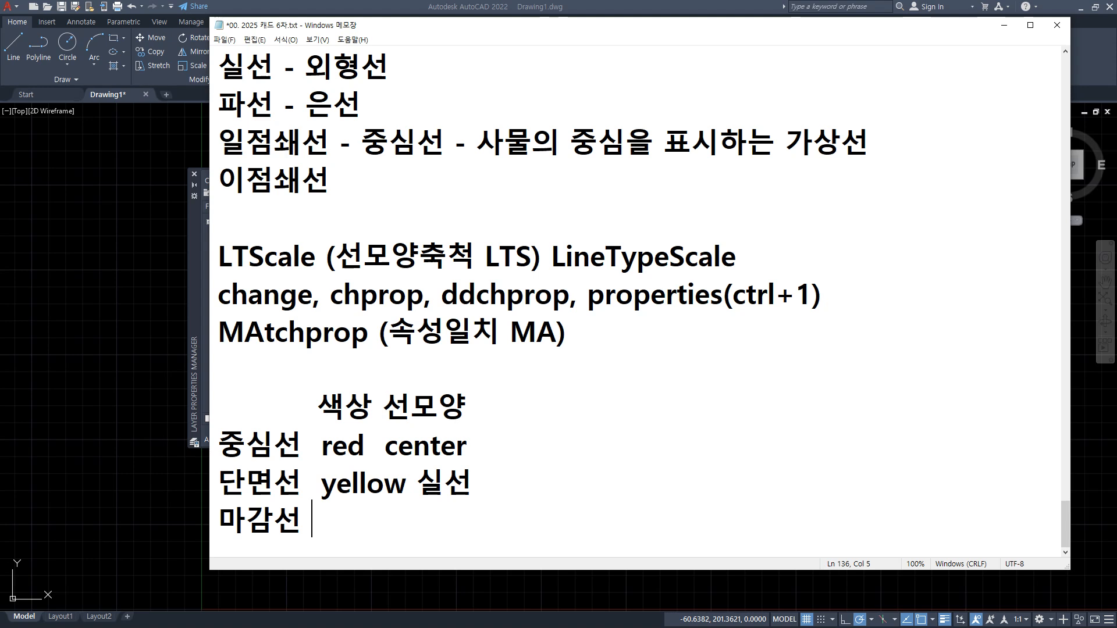
text(green )
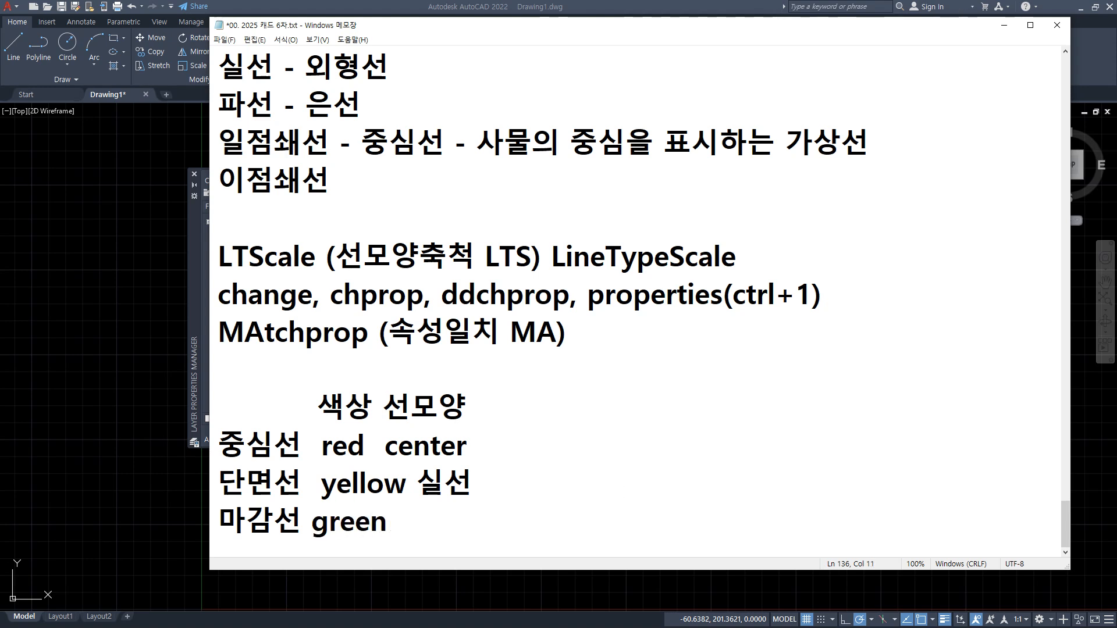
text(실선)
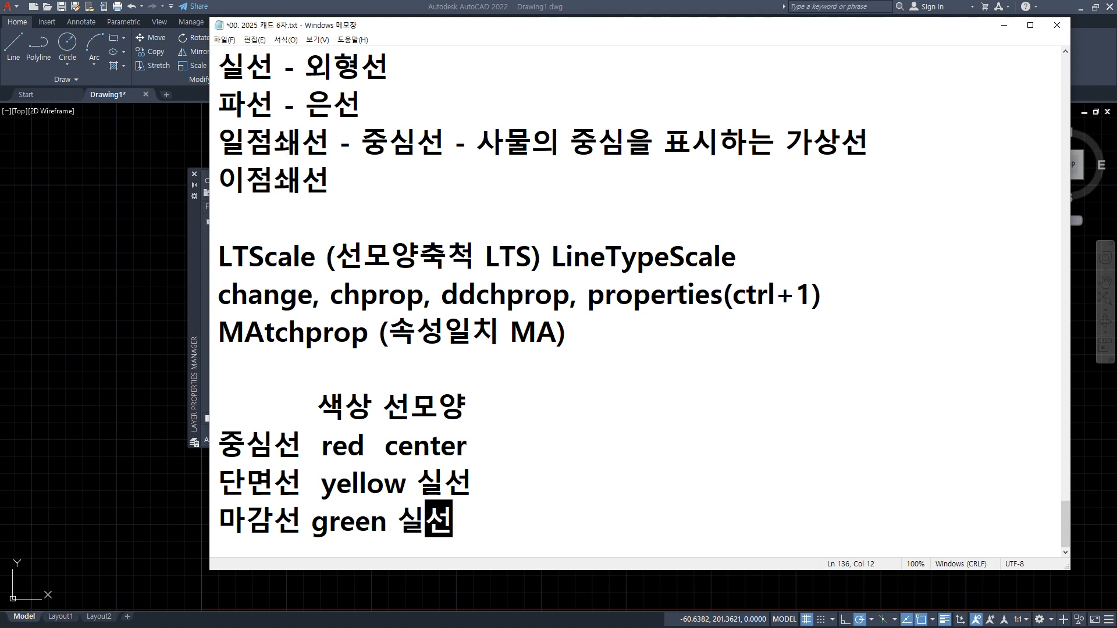
key(Return)
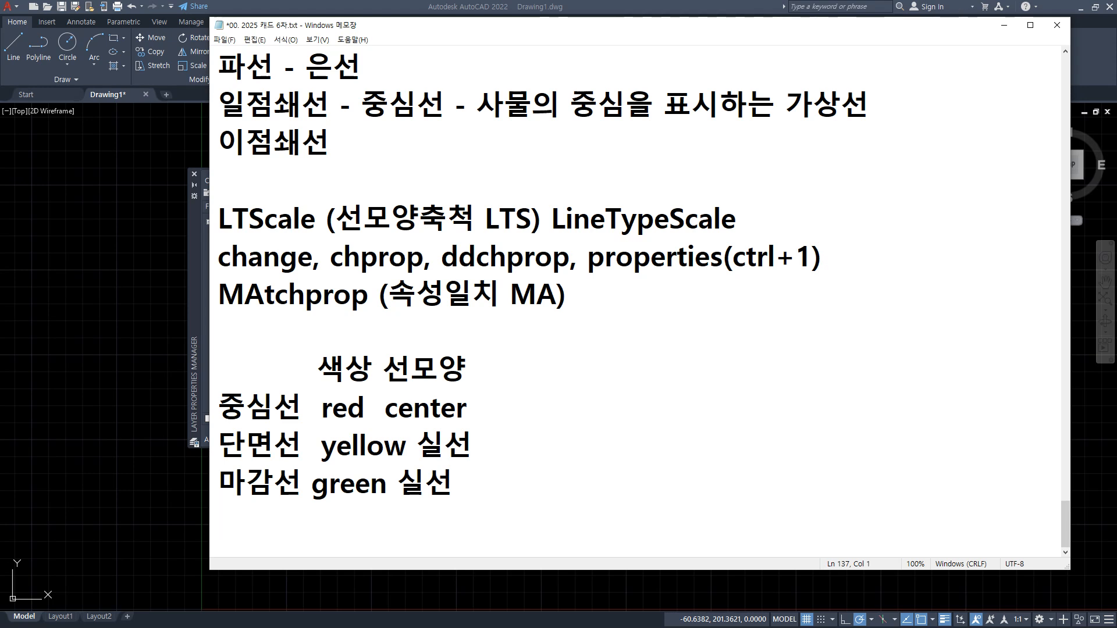
- Add the rows "치수,문자 cyan 실선" and "해칭 blue 실선" below the 마감선 row
text(치수,문자)
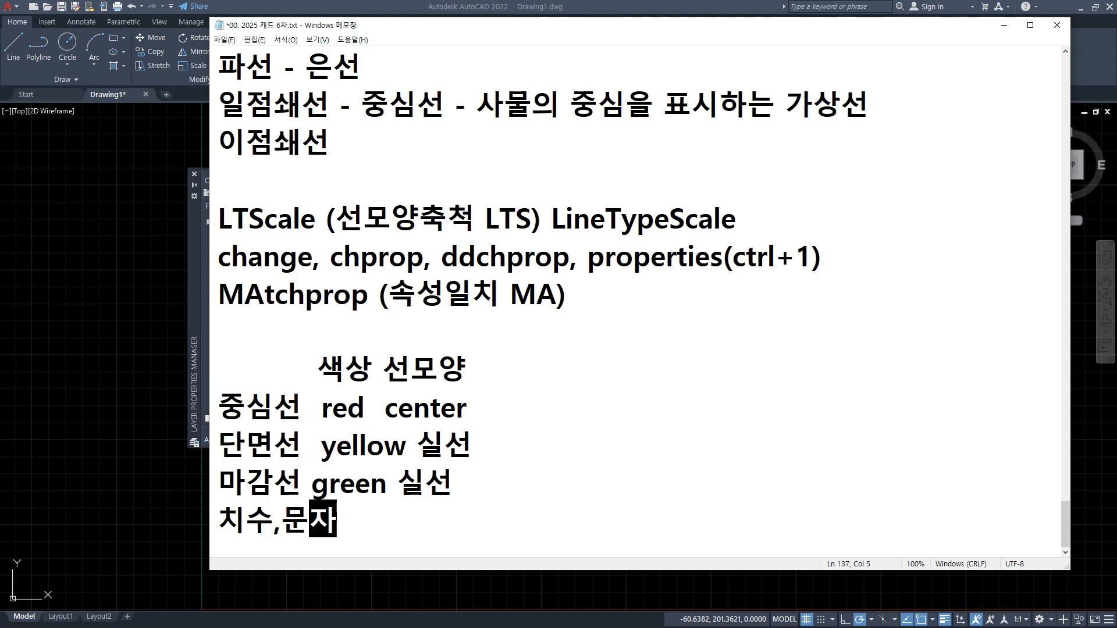
text( cyan)
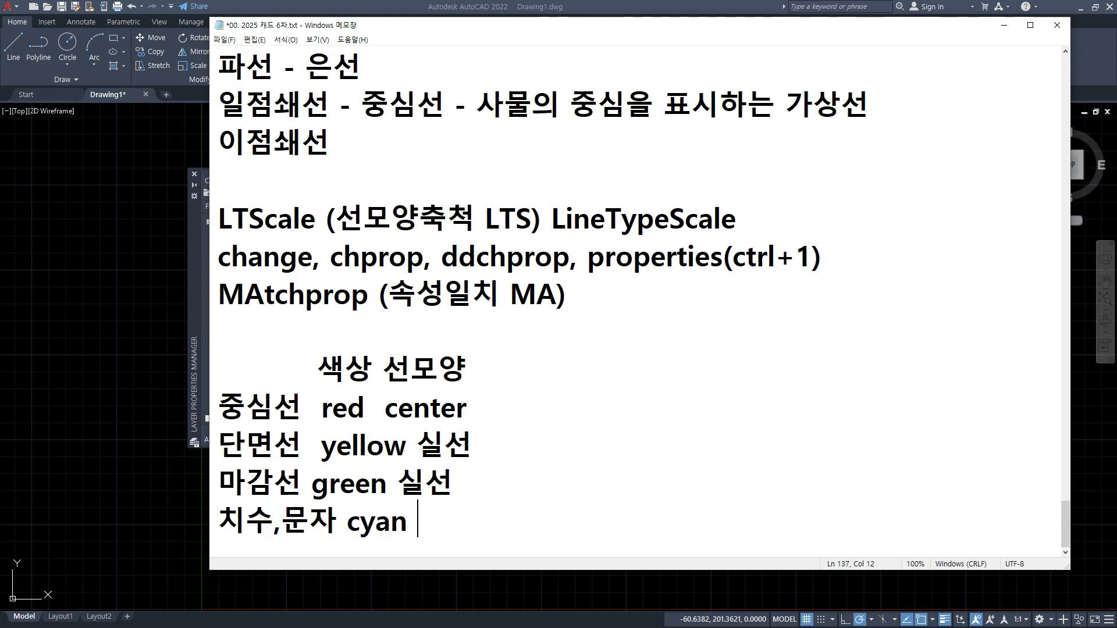
text( 실선)
key(Return)
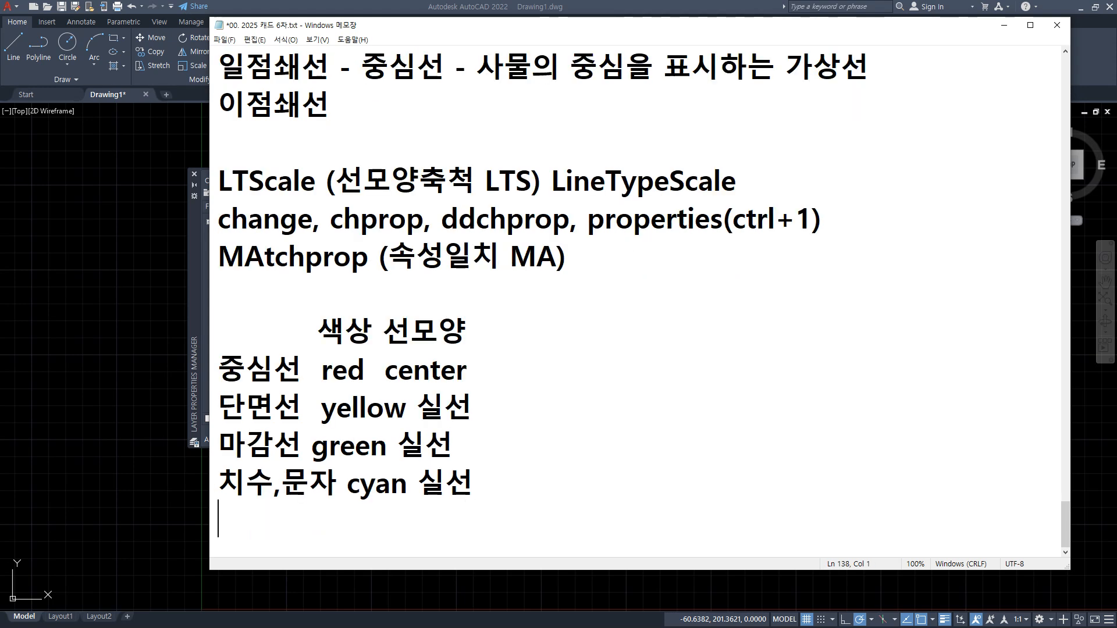
text(해칭)
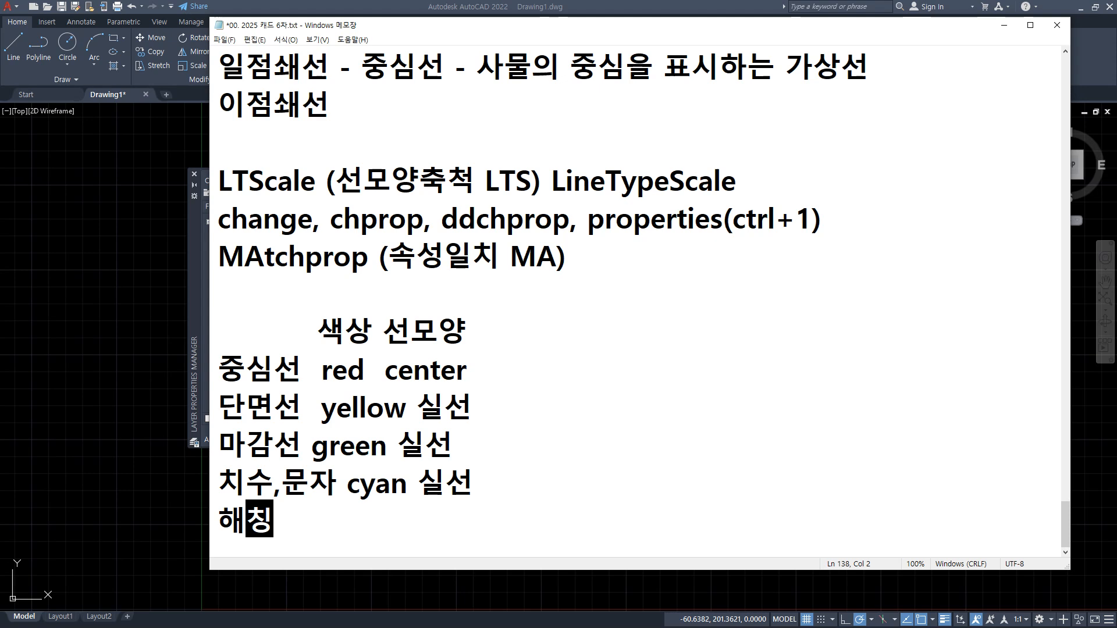
text(   bl)
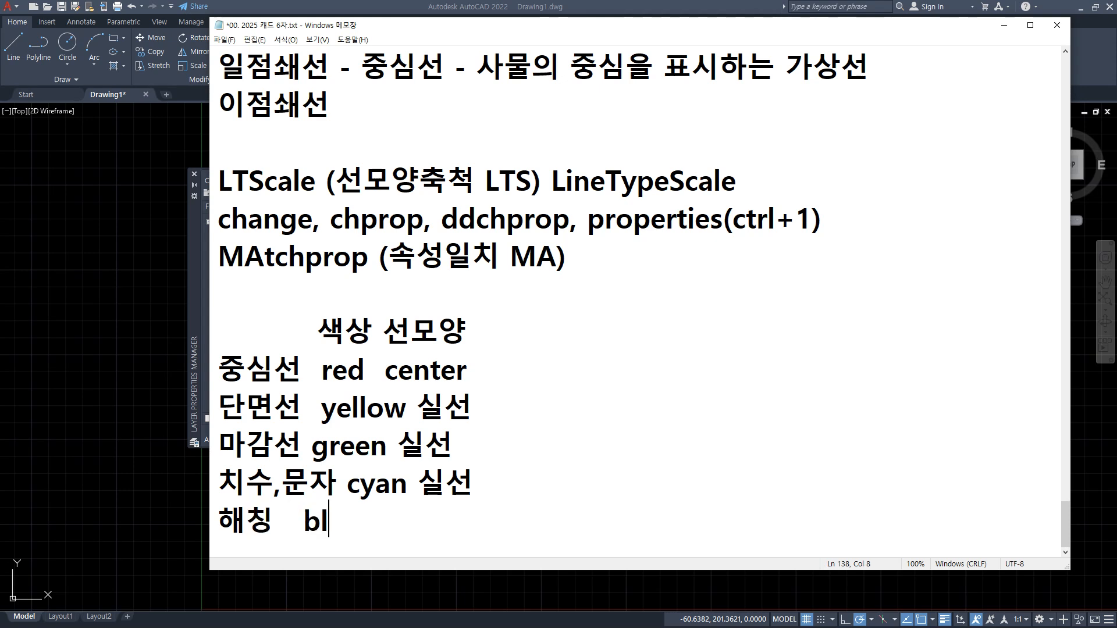
text(ue 실선)
key(Return)
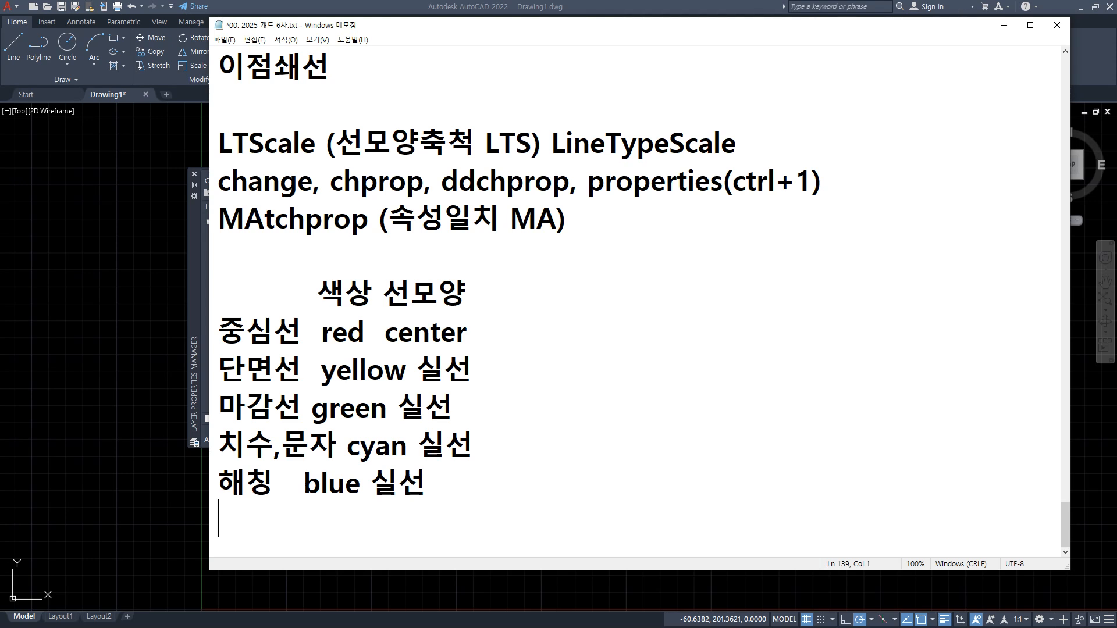
- Insert ",단열," after 해칭 in the blue row and append "(마감선)" at the end of that line
key(Up)
key(Right)
key(Right)
text(,ㄷ단열,)
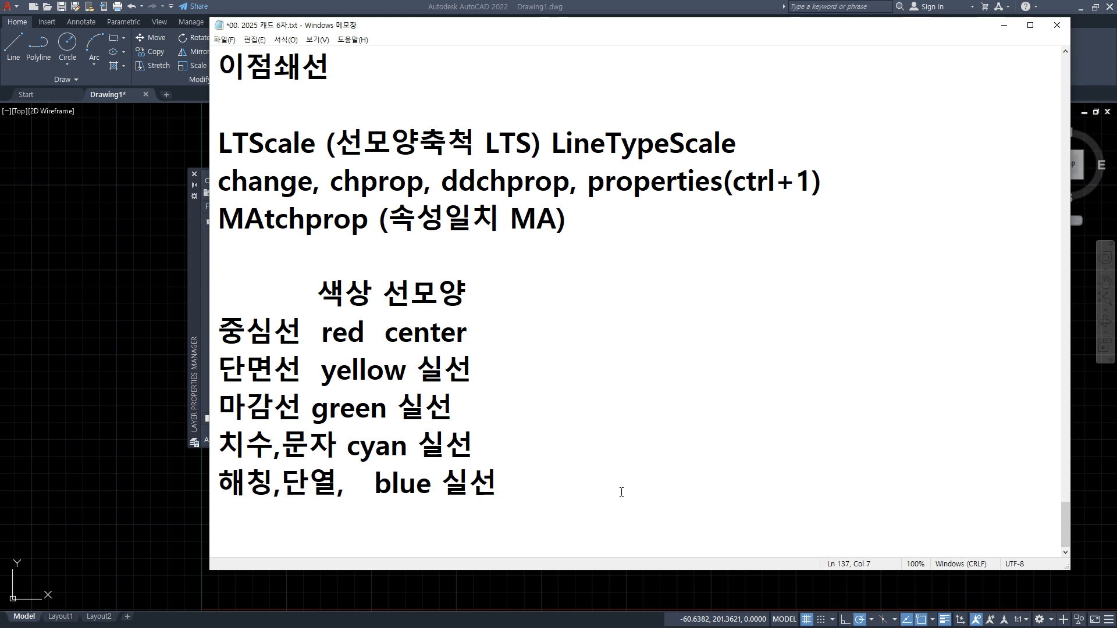
key(End)
text((마감선))
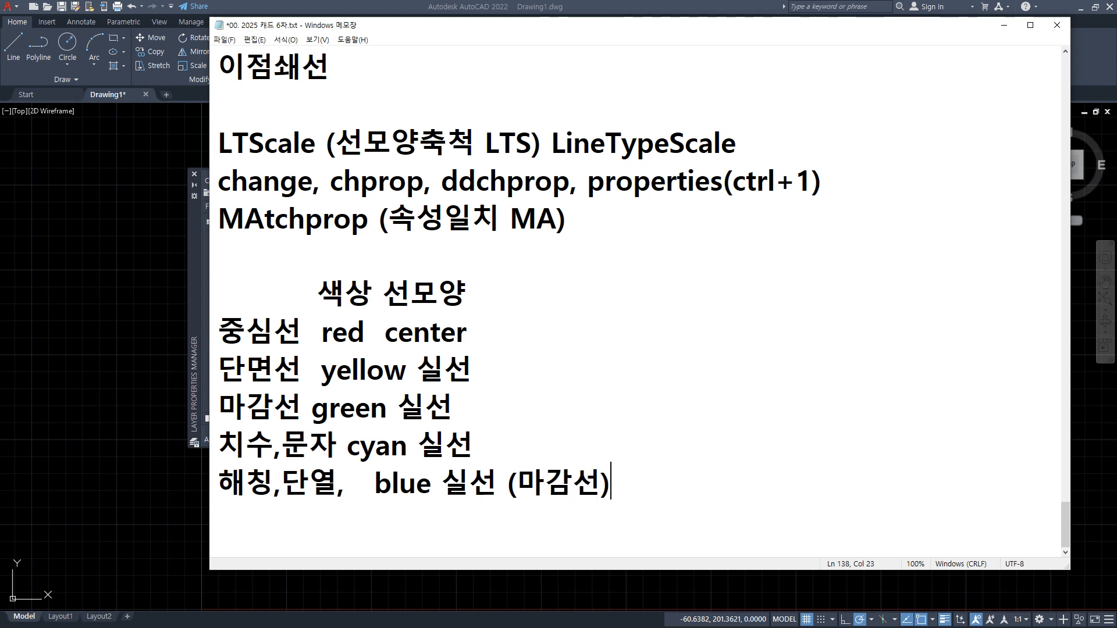
mouse_move(282, 424)
mouse_down()
mouse_move(246, 424)
mouse_move(335, 432)
mouse_up()
mouse_move(600, 508)
mouse_down()
mouse_move(505, 446)
mouse_move(550, 519)
mouse_up()
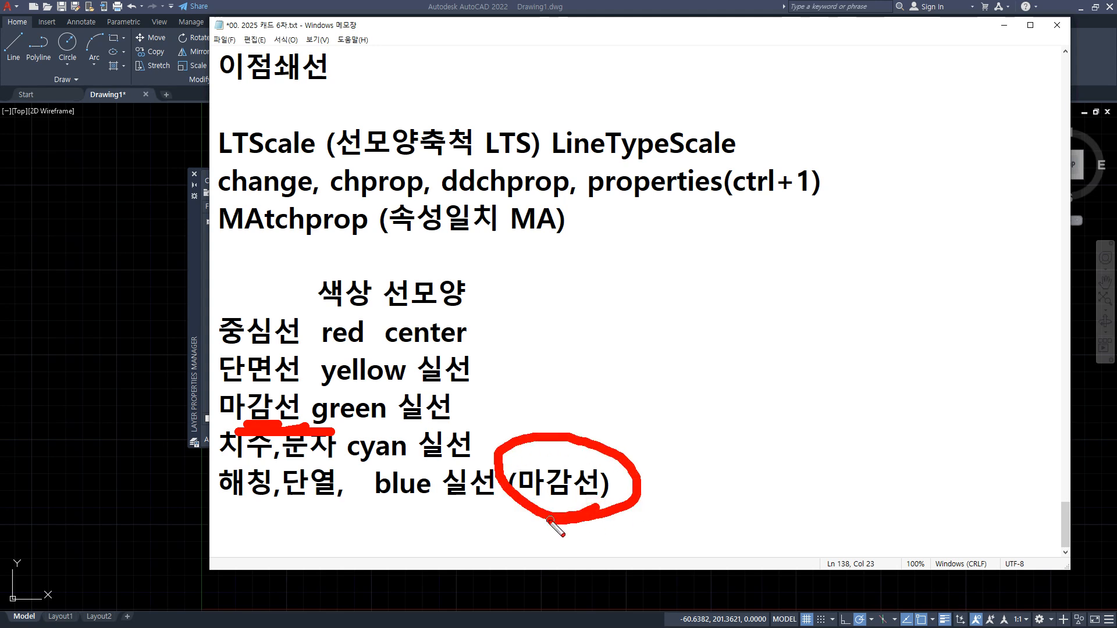
key(Escape)
key(ctrl+2)
drag(331, 501, 289, 501)
key(Escape)
- Start a new line below the blue 해칭 row reading "(단열재 magenta"
click(660, 494)
key(Return)
text((eks)
key(BackSpace)
key(BackSpace)
key(BackSpace)
key(Hangul)
text(단열재 )
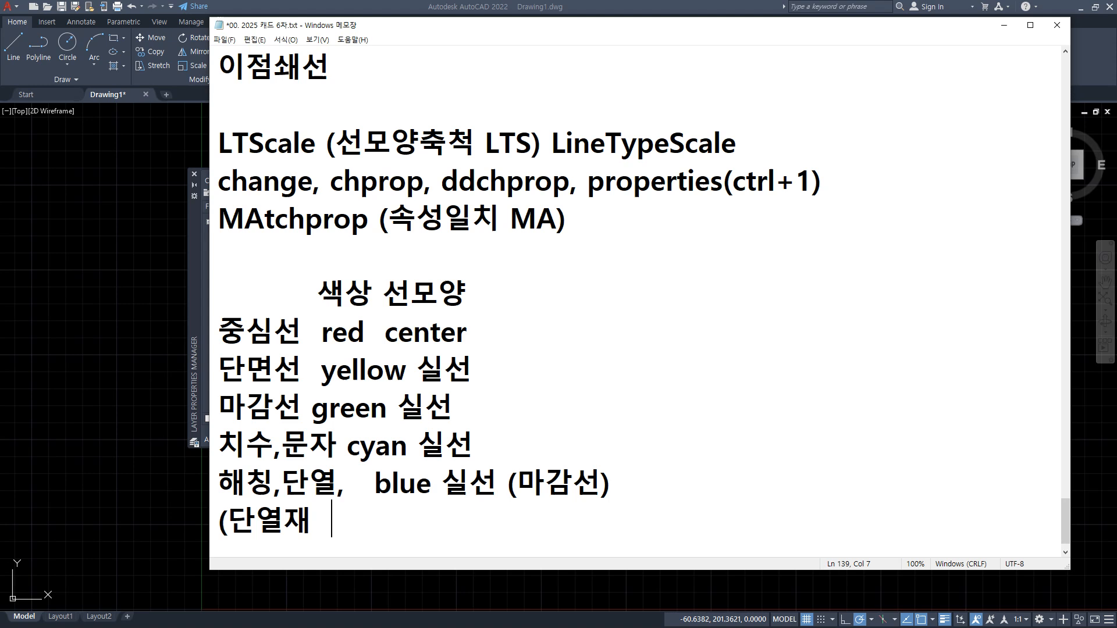
text(  magenta)
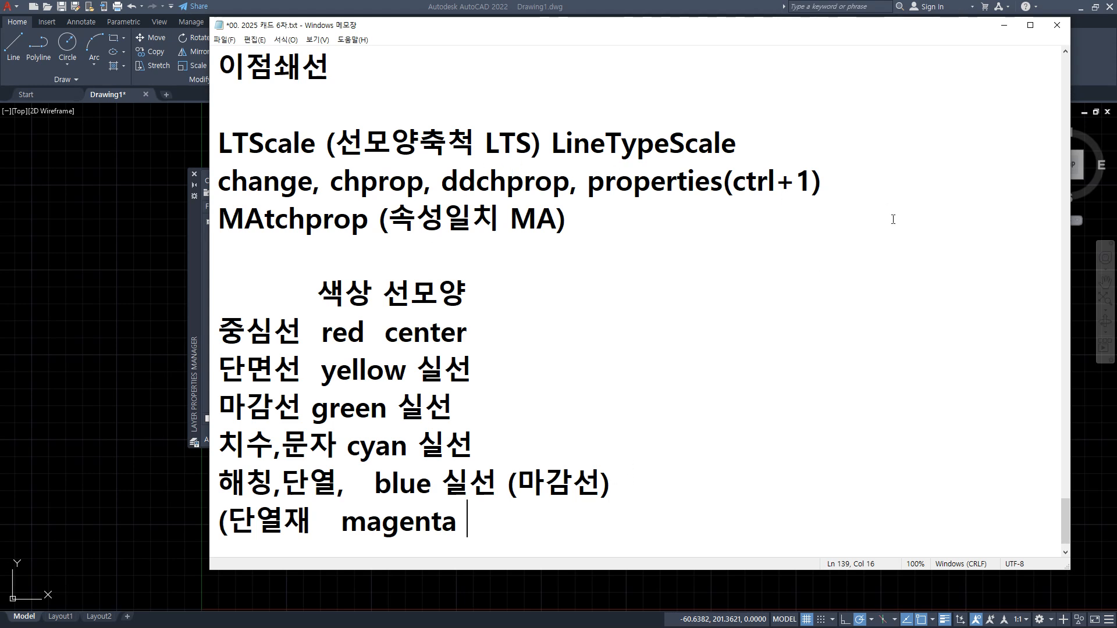
- Switch to AutoCAD and load the BATTING linetype in the Linetype Manager
click(108, 227)
text(LT)
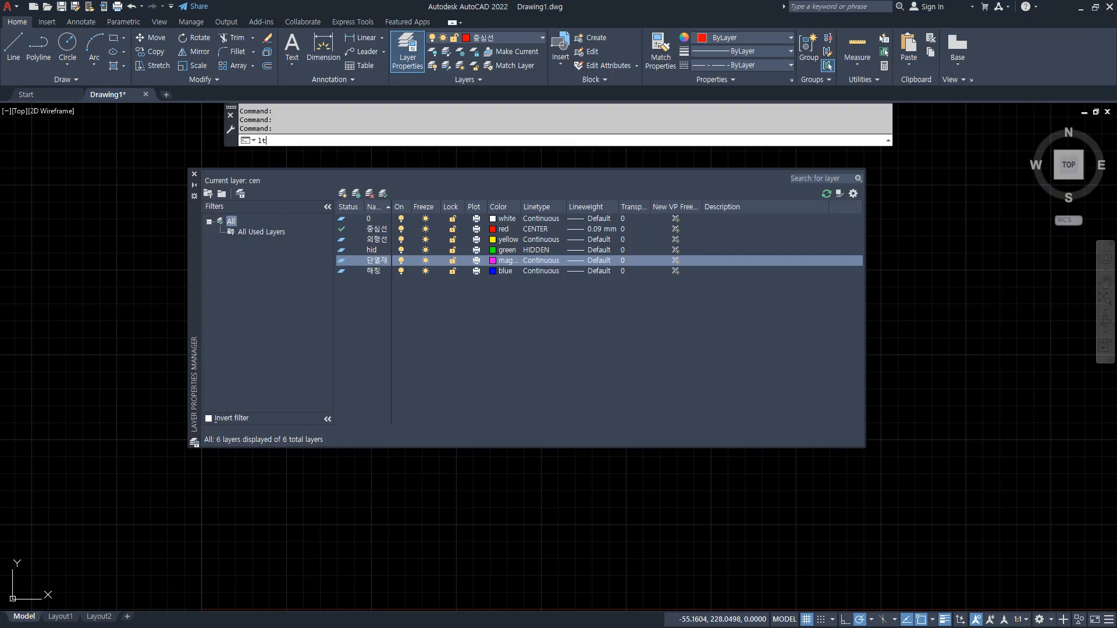
key(Return)
click(648, 221)
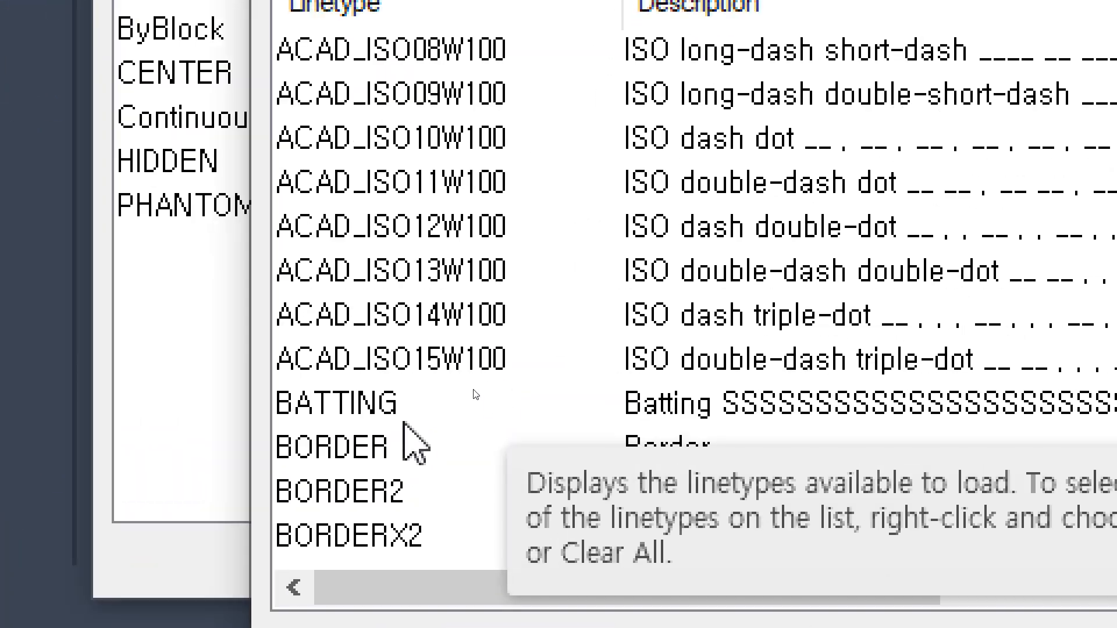
click(362, 402)
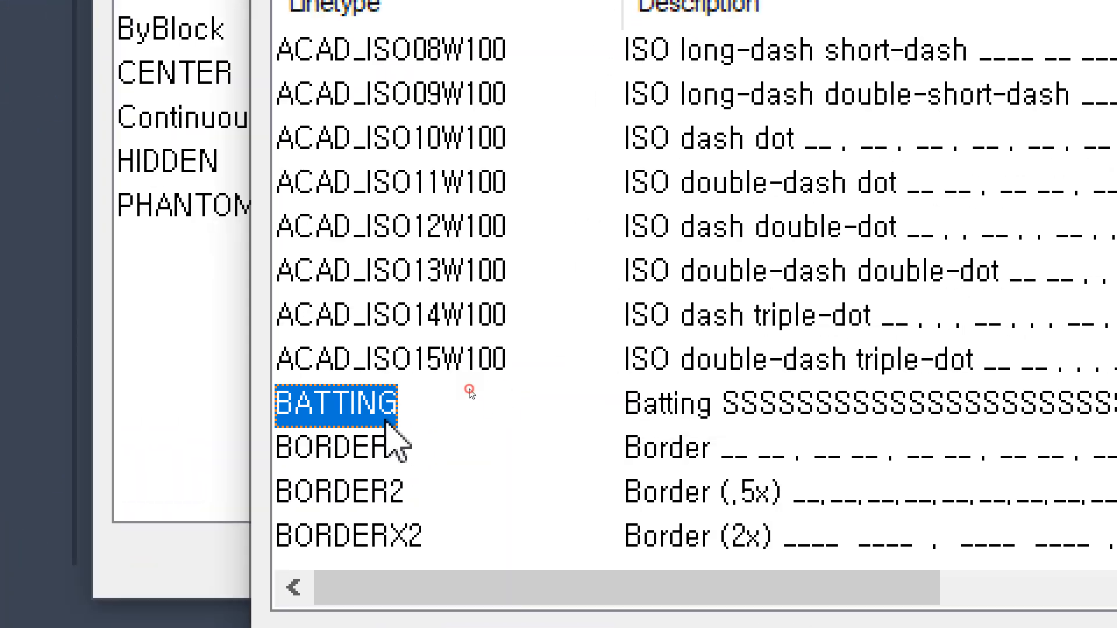
double_click(308, 416)
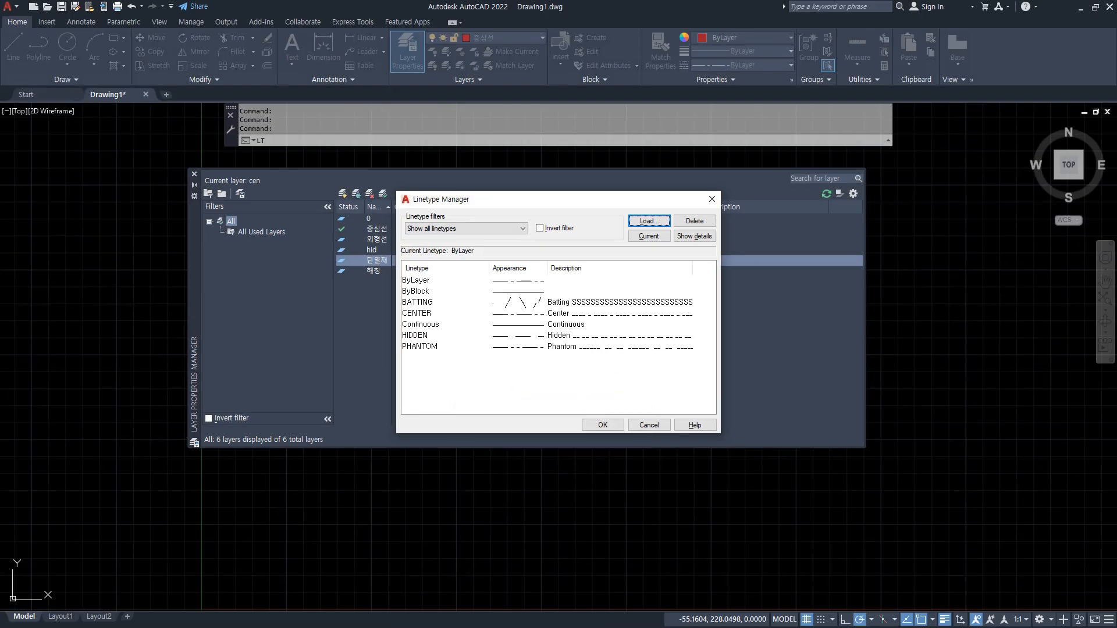
- Return to the Notepad notes, finish the 단열재 line with "battang)", and leave a blank line after it
key(alt+Tab)
text(battang)
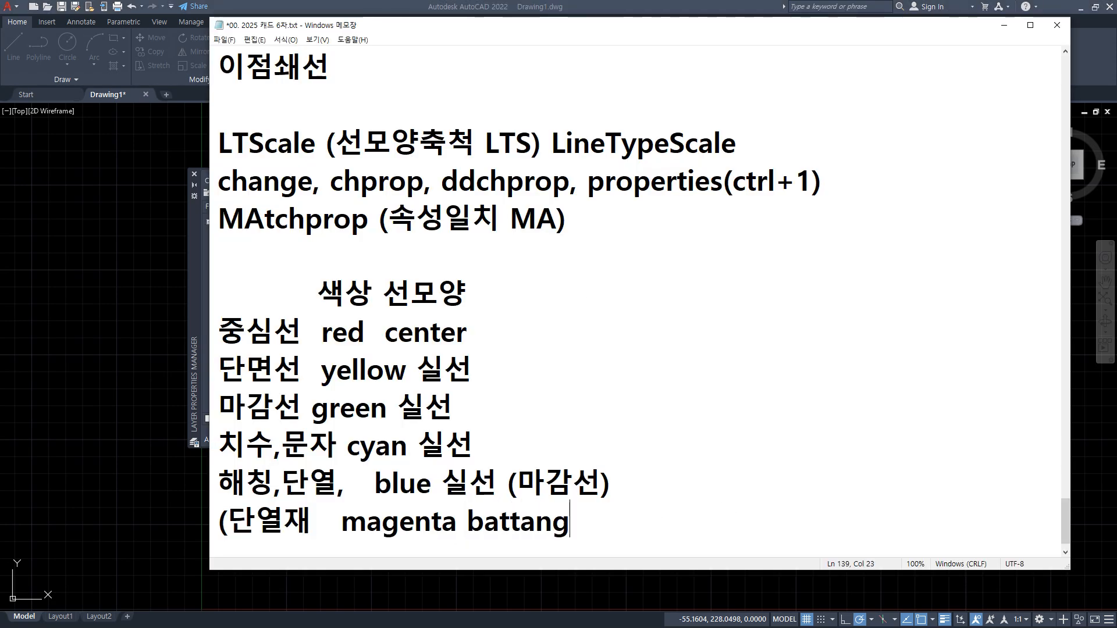
text())
key(Return)
key(Return)
- Begin a second list below the blank line with the rows "중심선 red center" and "숨은선 yellow hidden"
text(중)
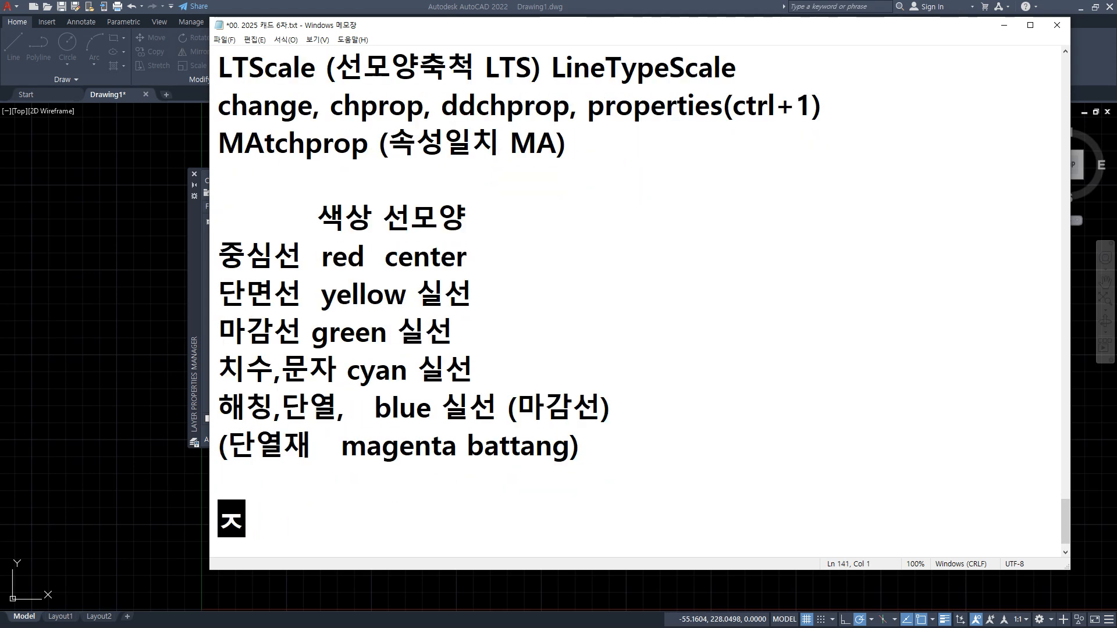
text(심선 )
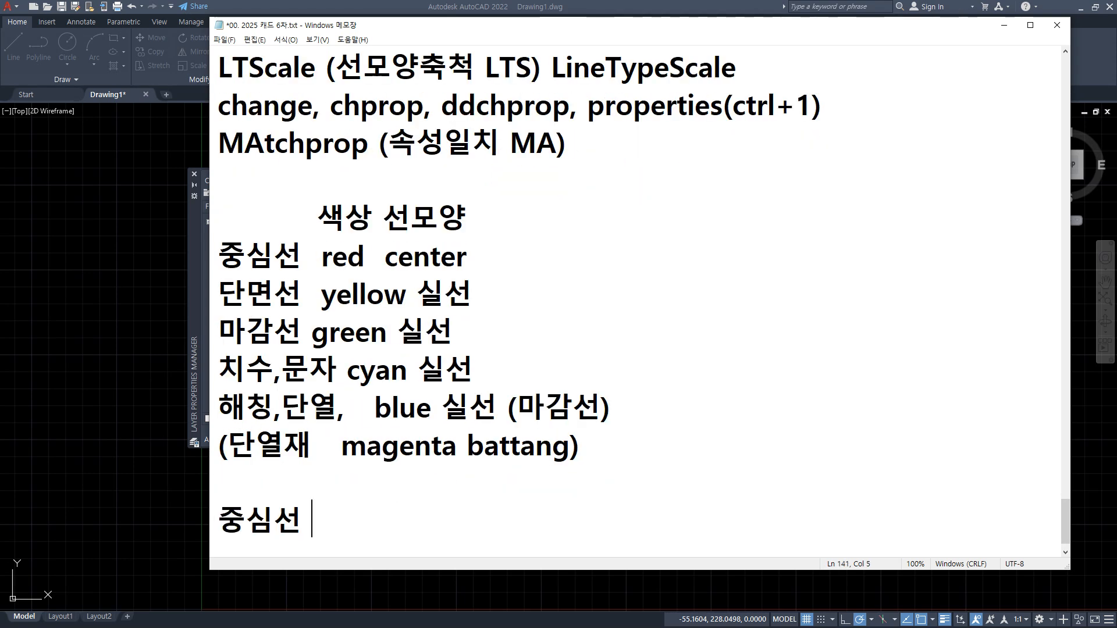
text(red center)
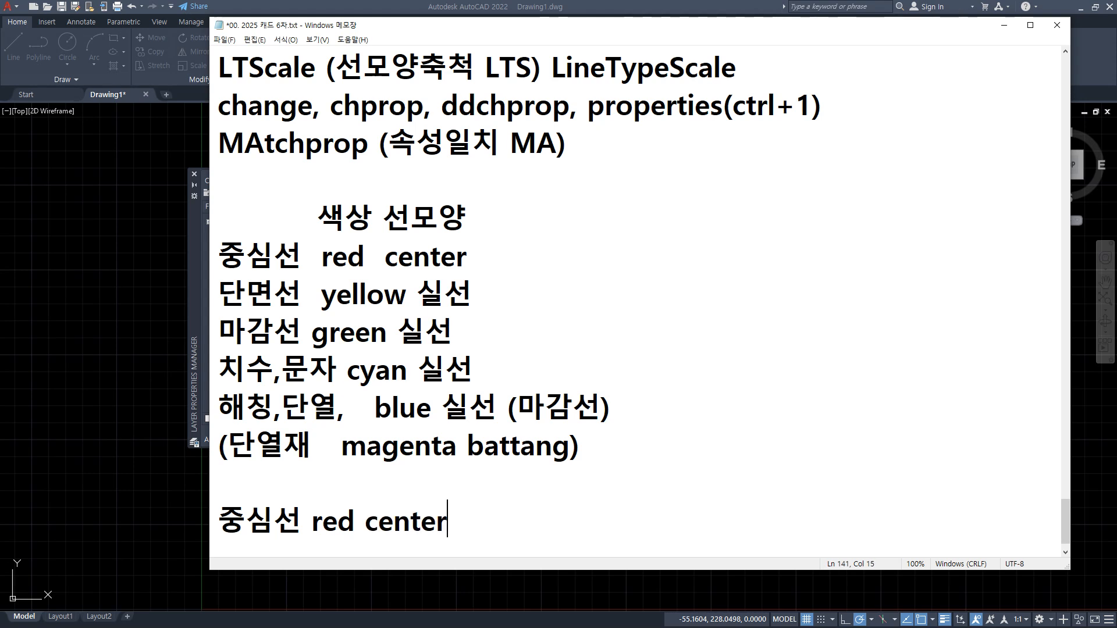
key(Return)
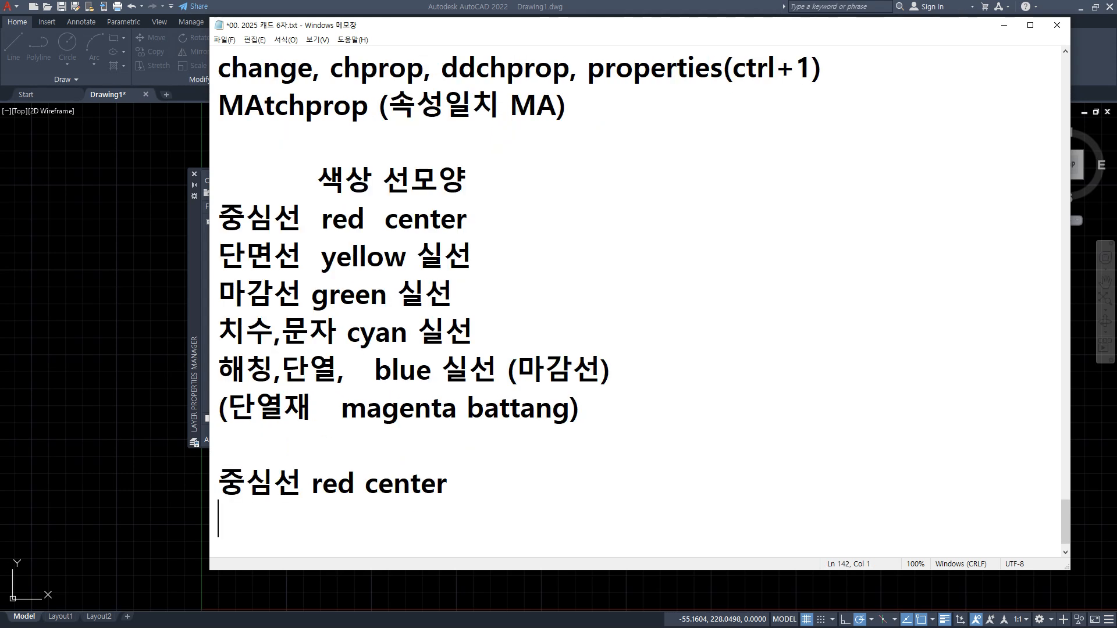
text(숨은선 )
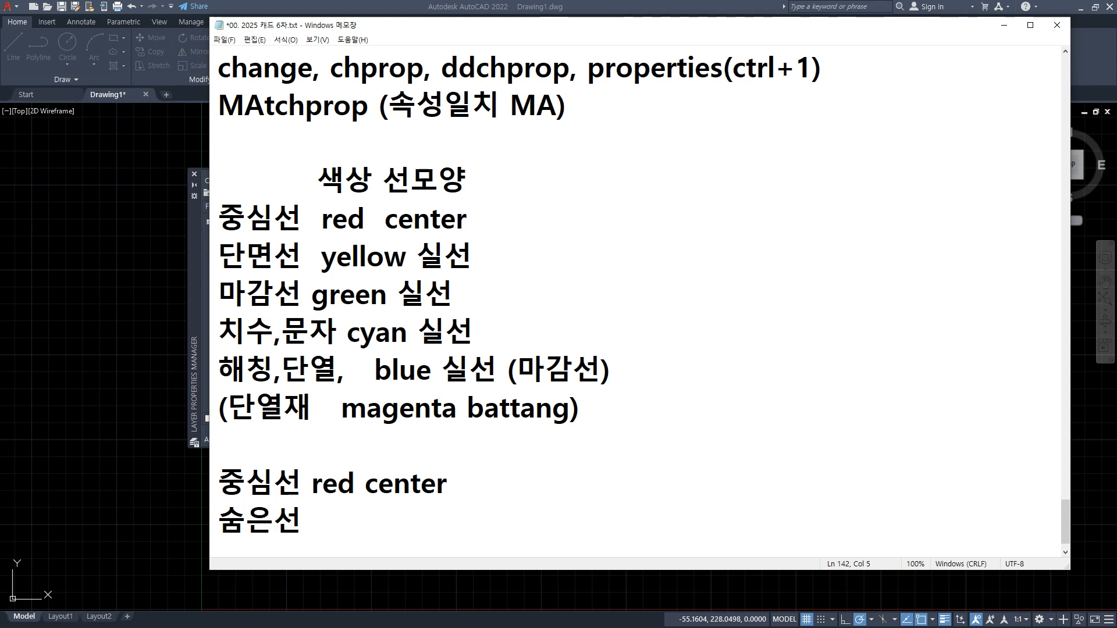
text(yellow )
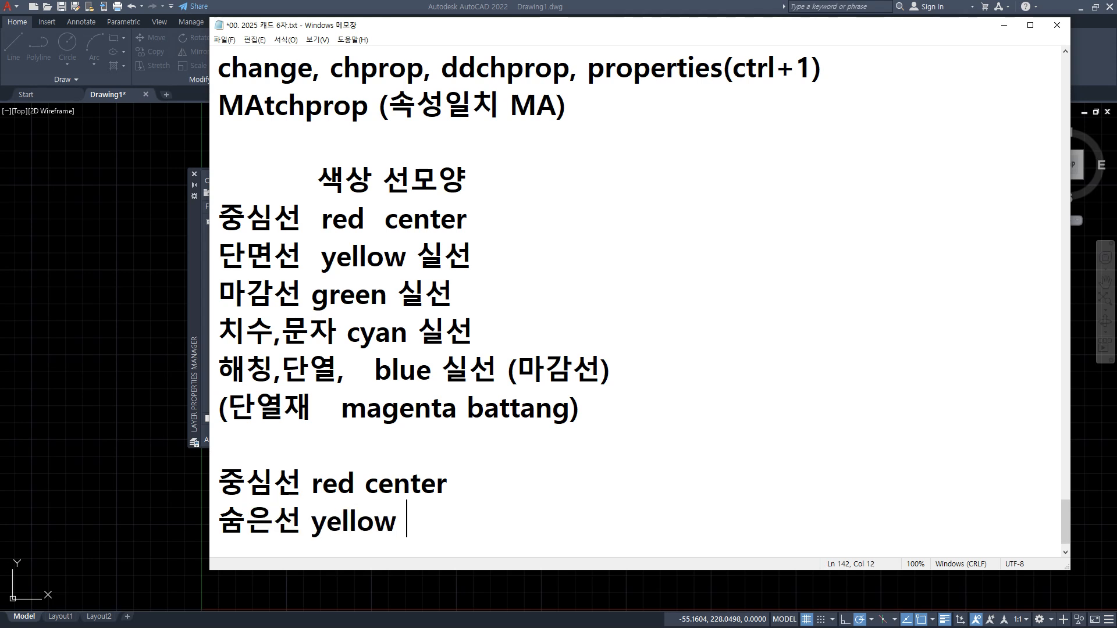
text(hidden)
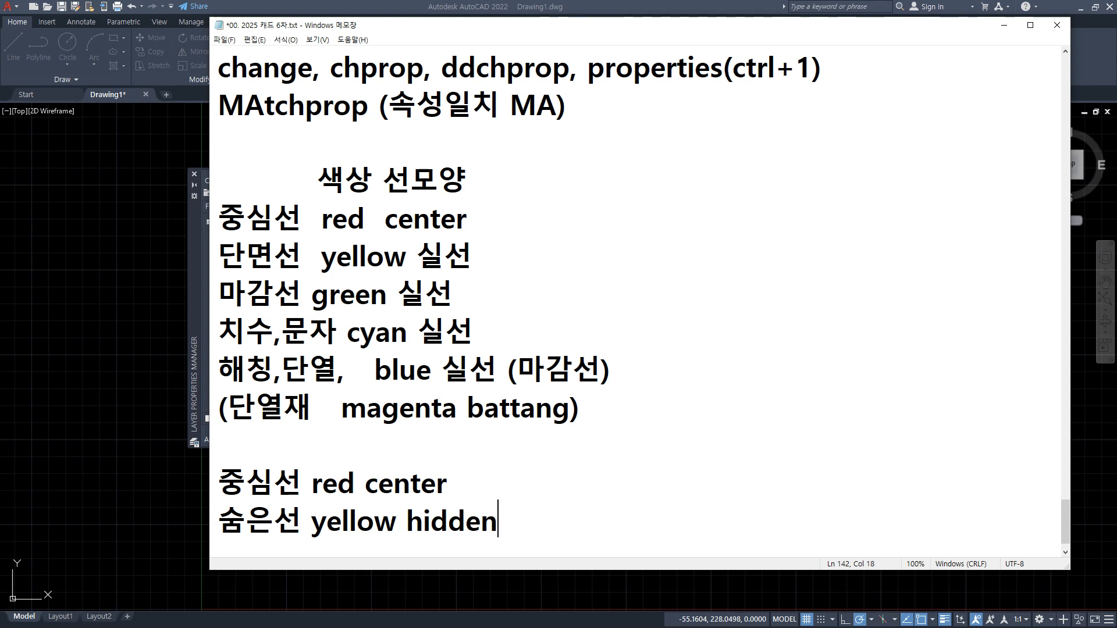
- Add the row "외형선 green 실선" below the 숨은선 row
key(Return)
text(외형)
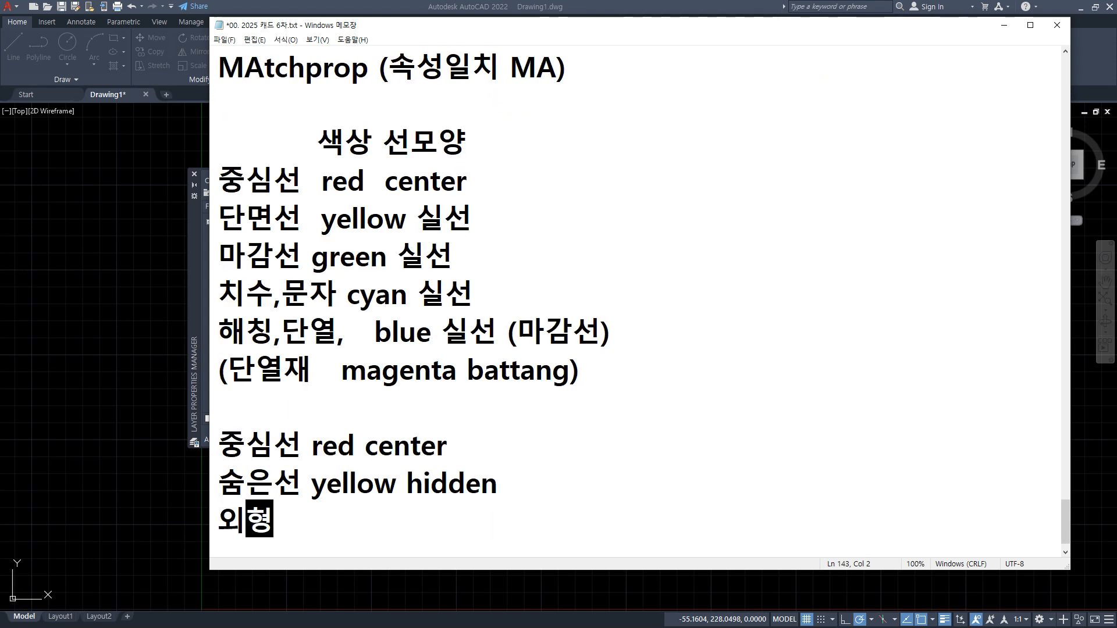
text(선 green)
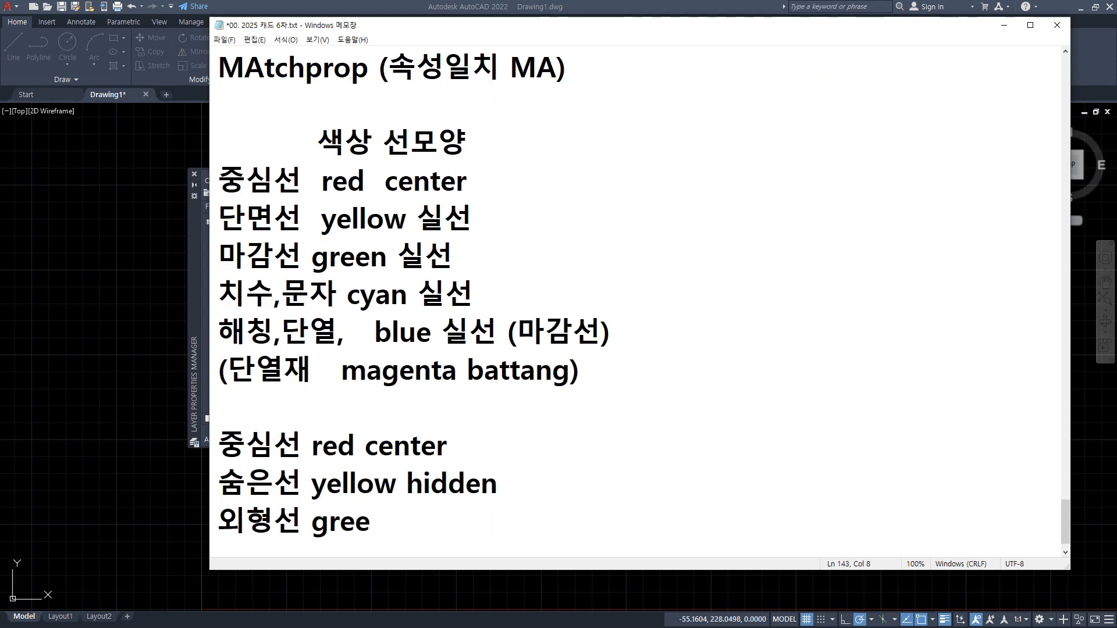
text(실선)
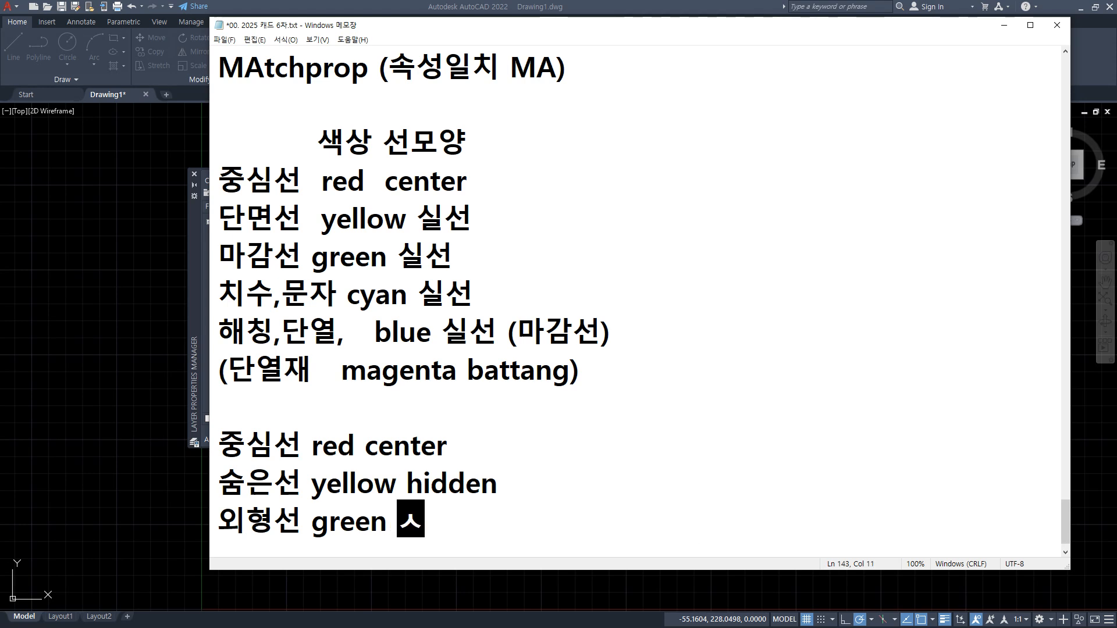
key(Return)
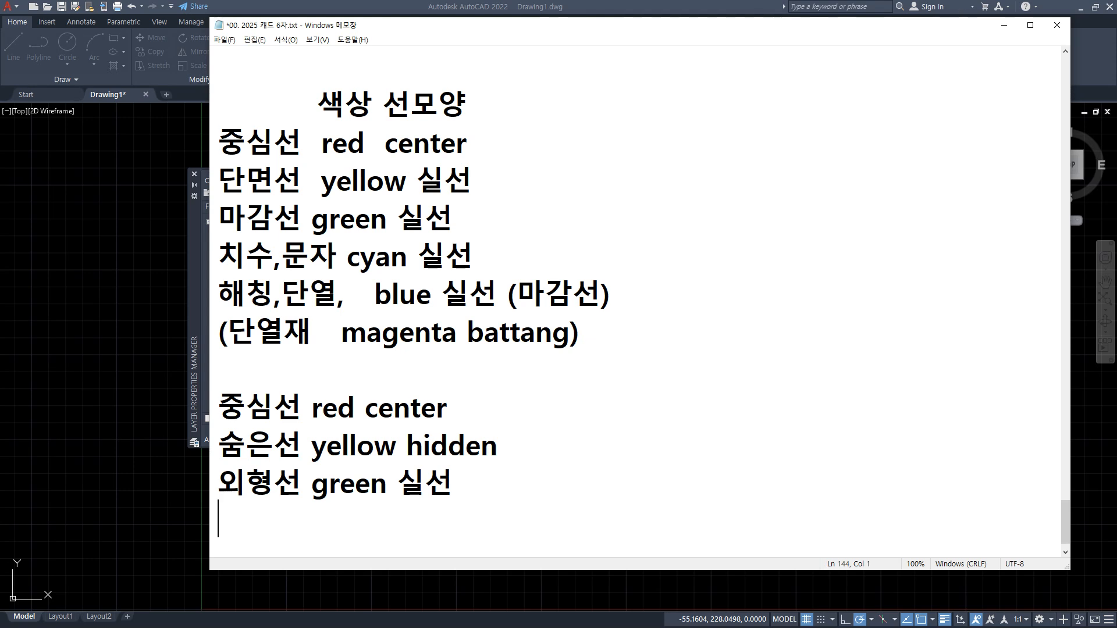
- Insert the row "입면선 white 실선" below the 단열재 row, keeping a blank line before the second list
key(Up)
key(Up)
key(Up)
key(Up)
key(Return)
key(Up)
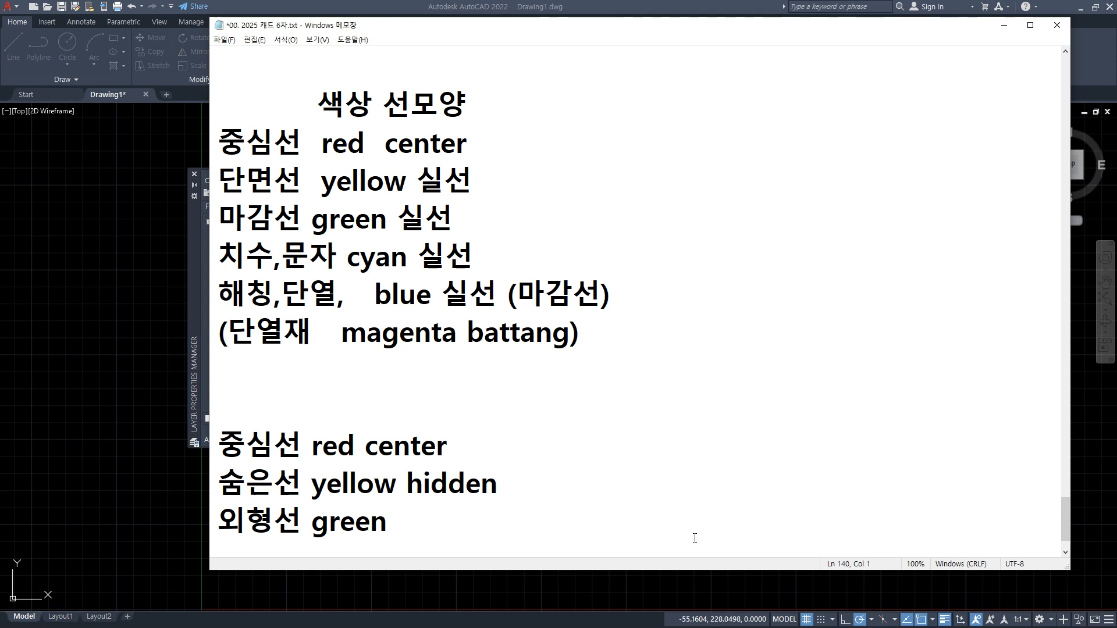
text(입면선 )
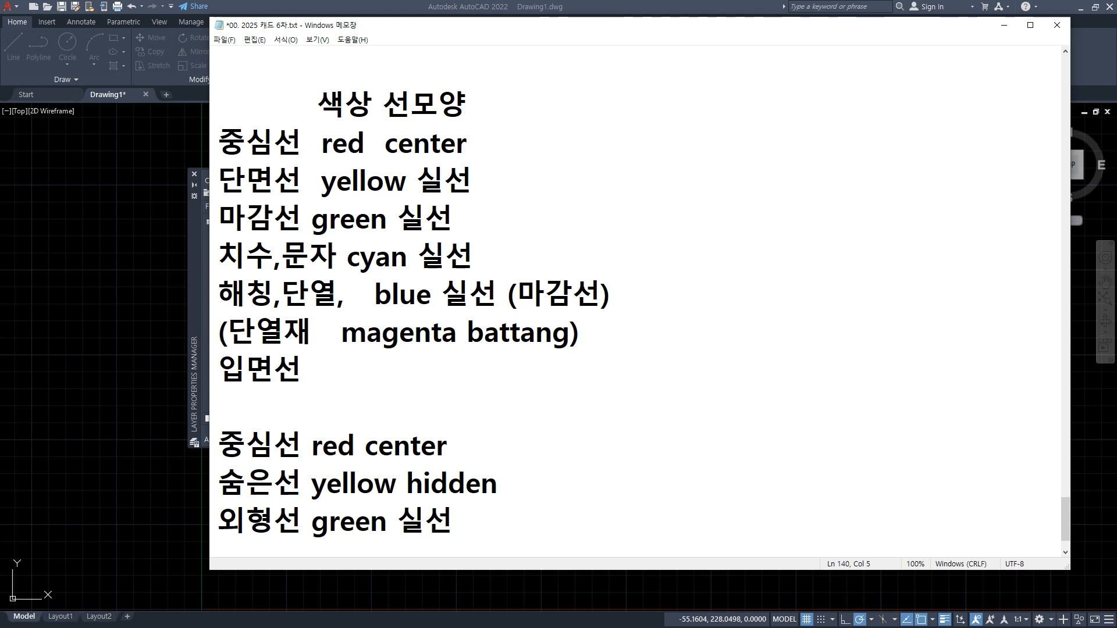
text(white 실선)
key(Return)
- Add the row "치수선, 해칭 white" at the end of the second list, below the 외형선 row
key(Down)
key(Down)
key(Down)
key(Down)
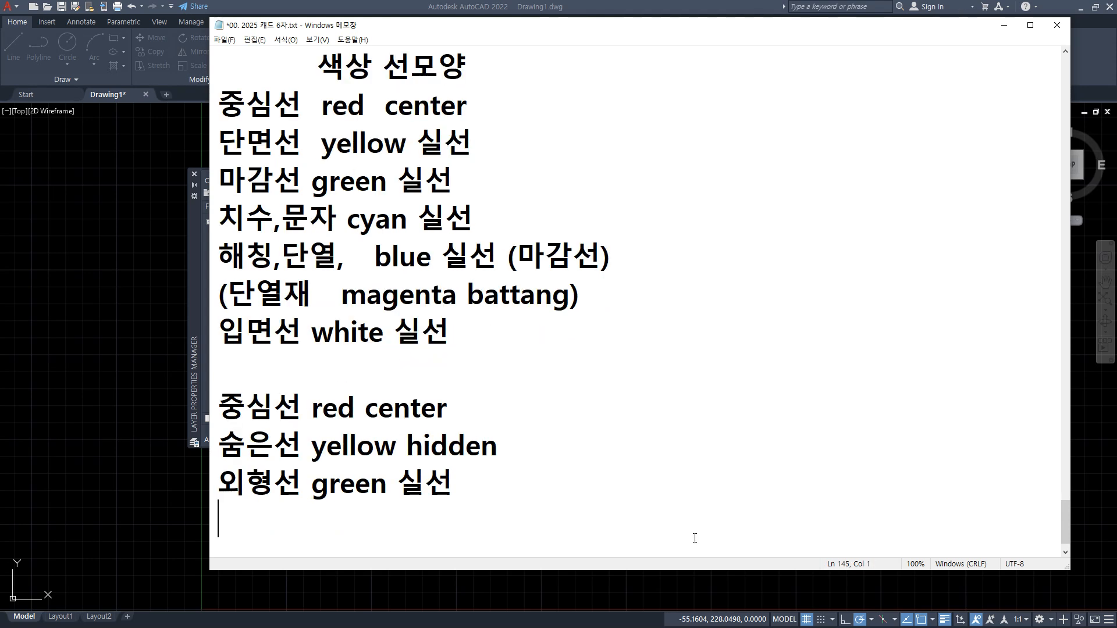
text(치수선, 해칭 wh)
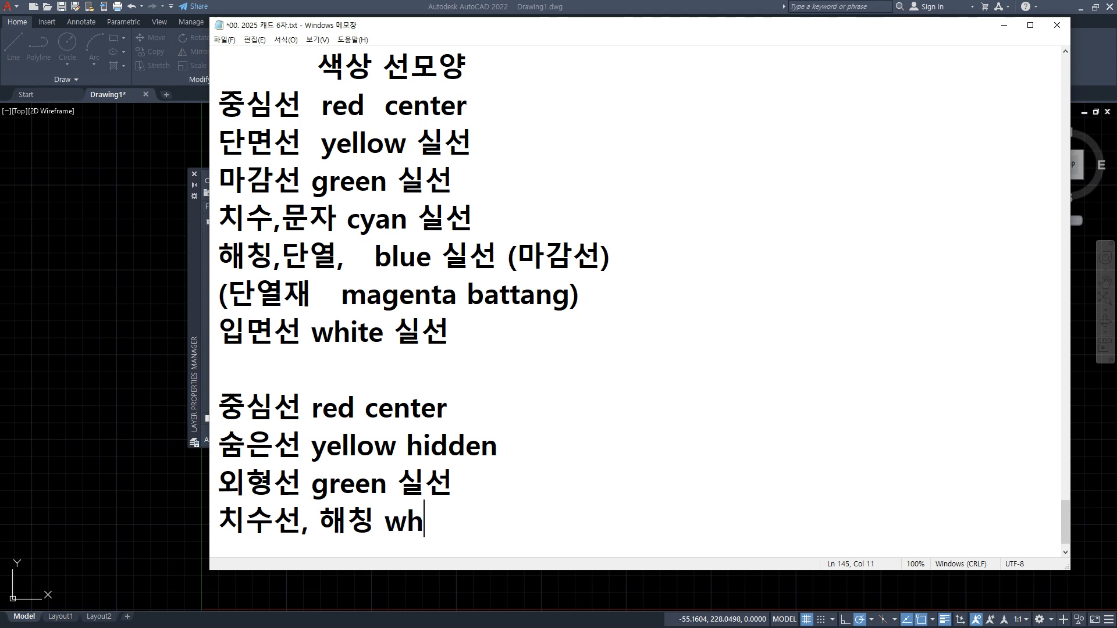
text(ite)
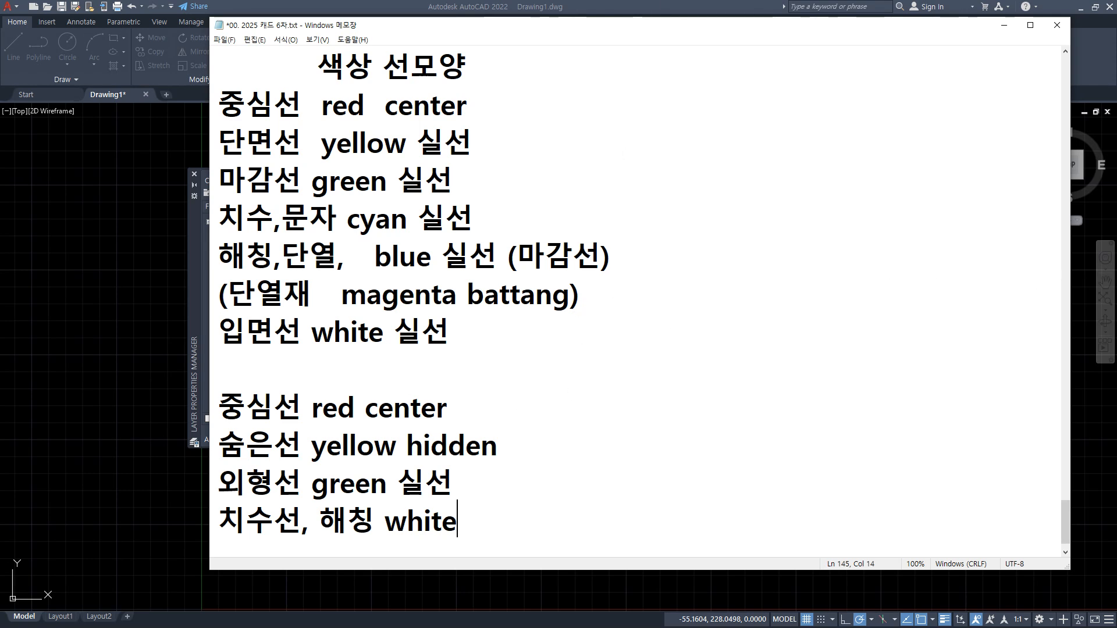
- Switch to AutoCAD, close the Layer Properties Manager and zoom to the whole drawing area
click(142, 224)
key(Escape)
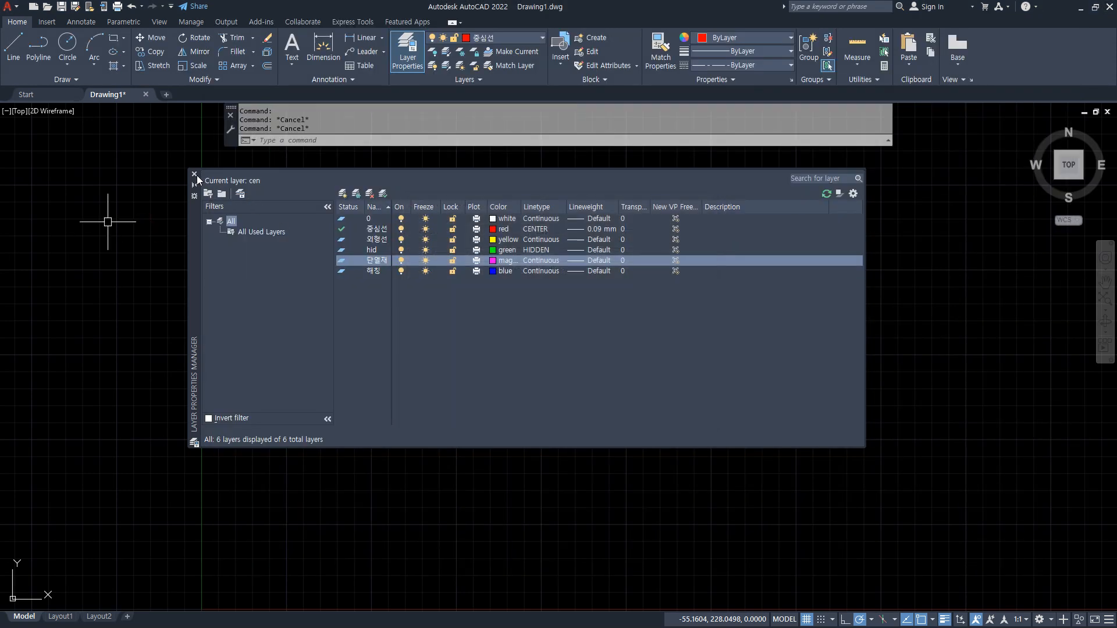
click(195, 174)
text(z)
key(Return)
text(a)
key(Return)
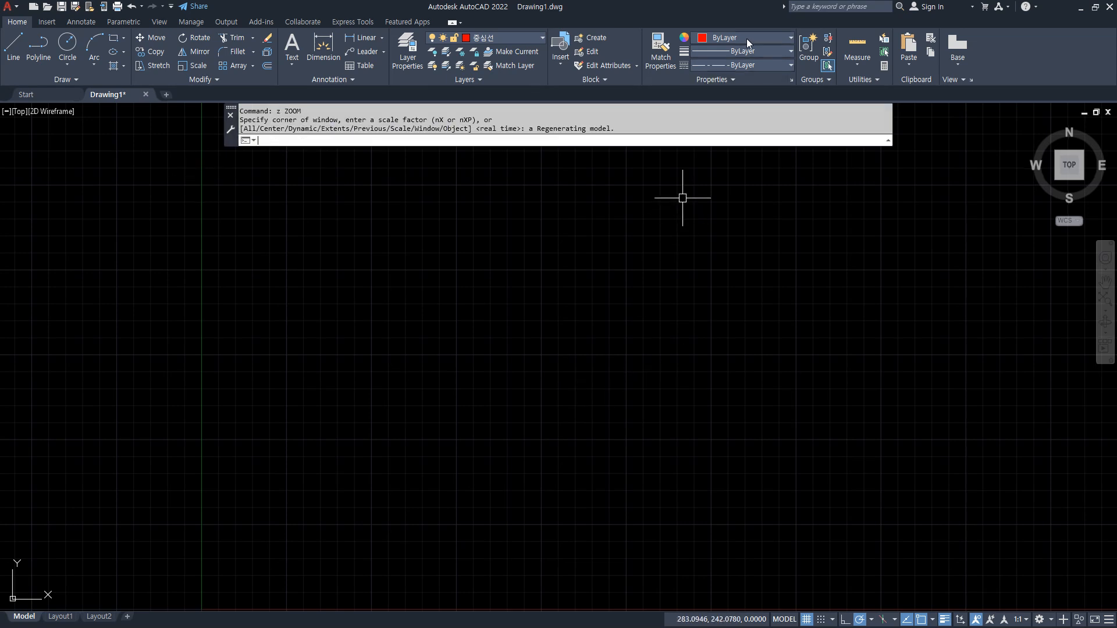
- Set the current object color to Yellow and draw a long horizontal line on the 중심선 layer
click(750, 39)
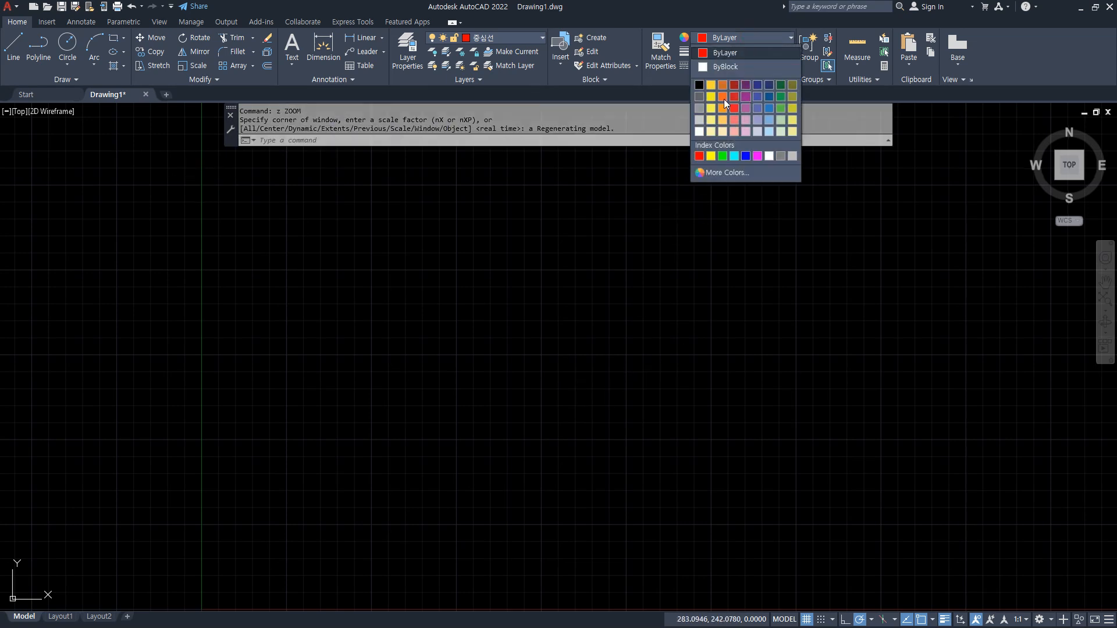
click(711, 156)
text(l)
key(Return)
click(346, 269)
click(669, 268)
key(Return)
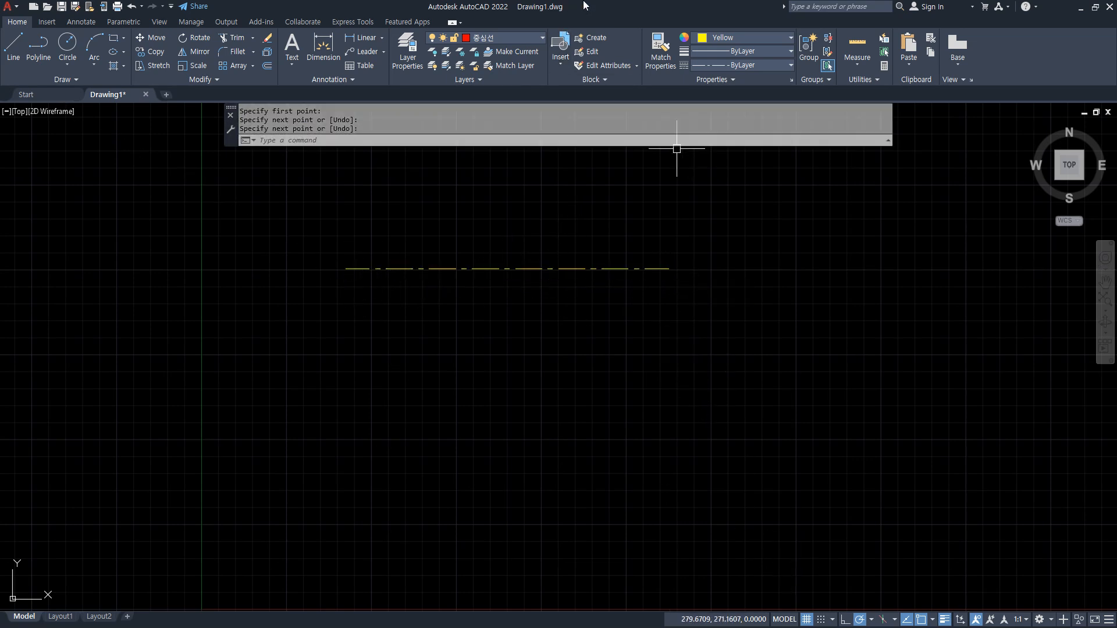
- Set the current object color to Blue and draw an equally long horizontal line just below the yellow one
click(722, 37)
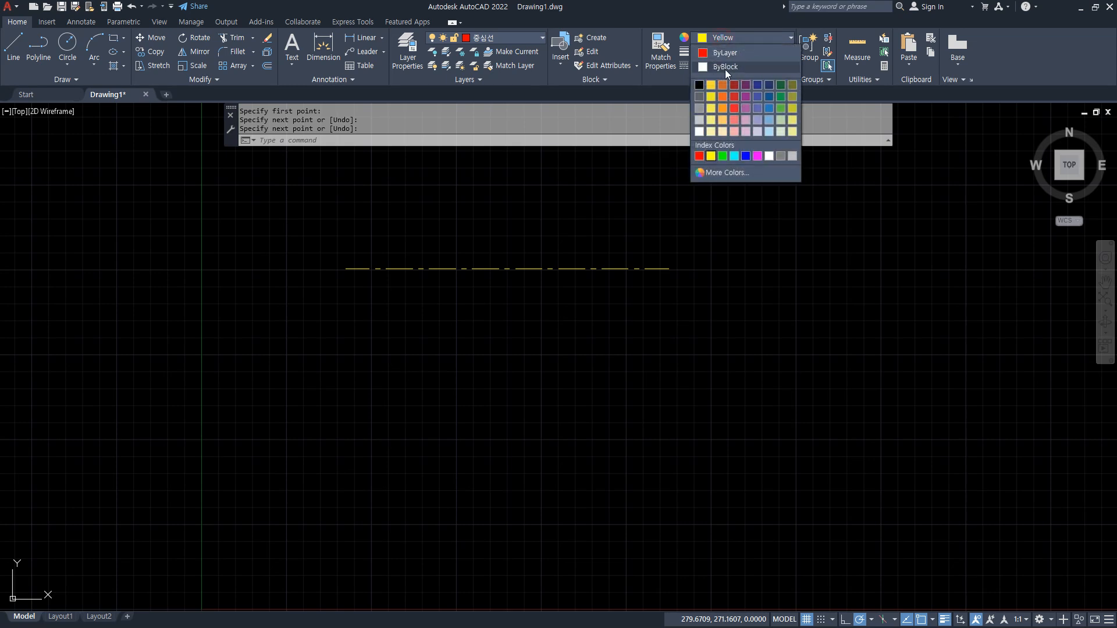
click(746, 155)
text(l)
key(Return)
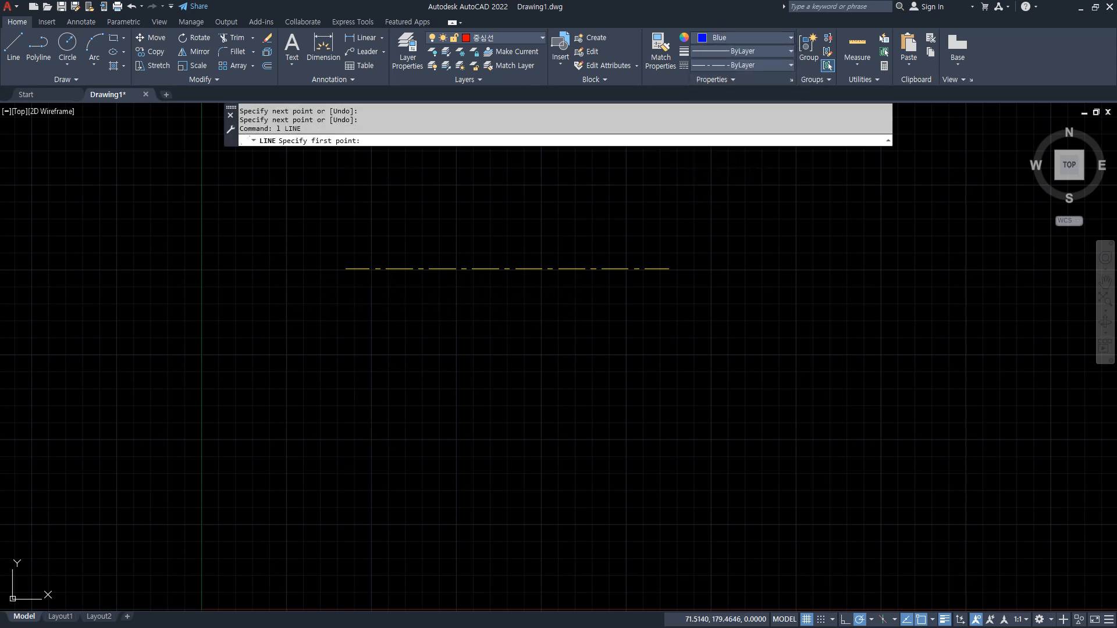
click(346, 289)
click(670, 289)
key(Return)
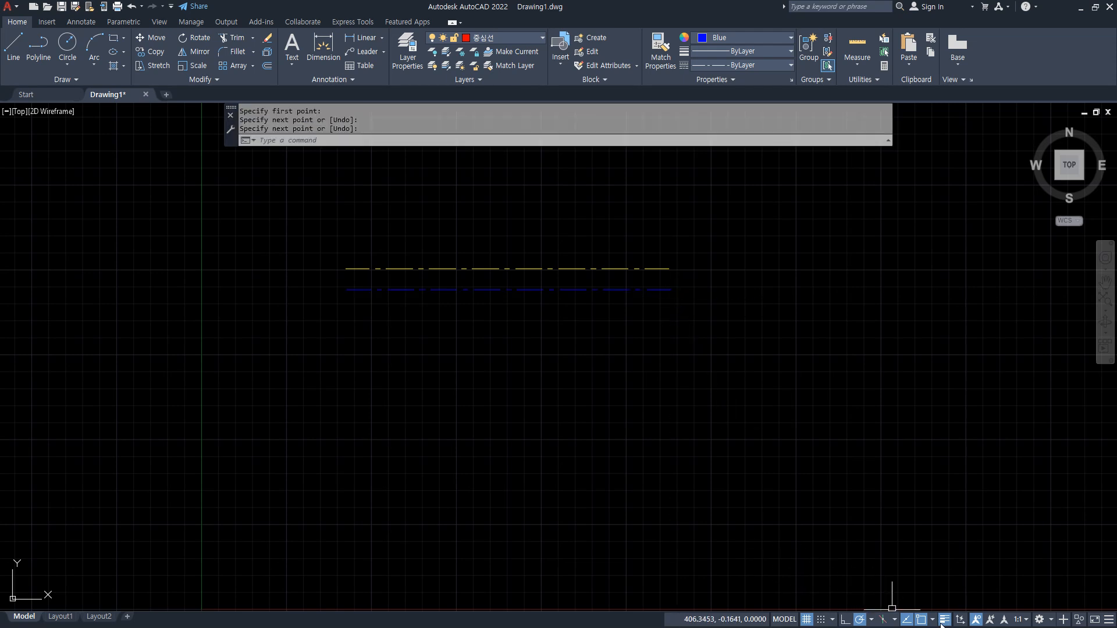
- Examine the yellow and blue lines up close, selecting both together and clearing the selection
scroll(584, 266, up, 2)
middle_drag(685, 310, 702, 342)
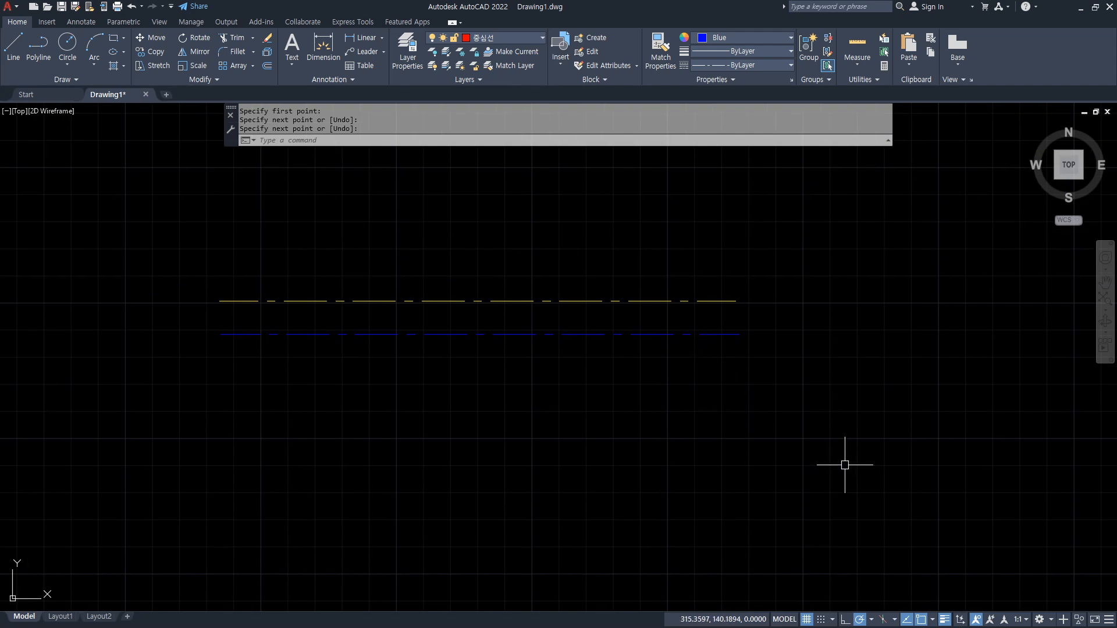
click(742, 405)
click(670, 294)
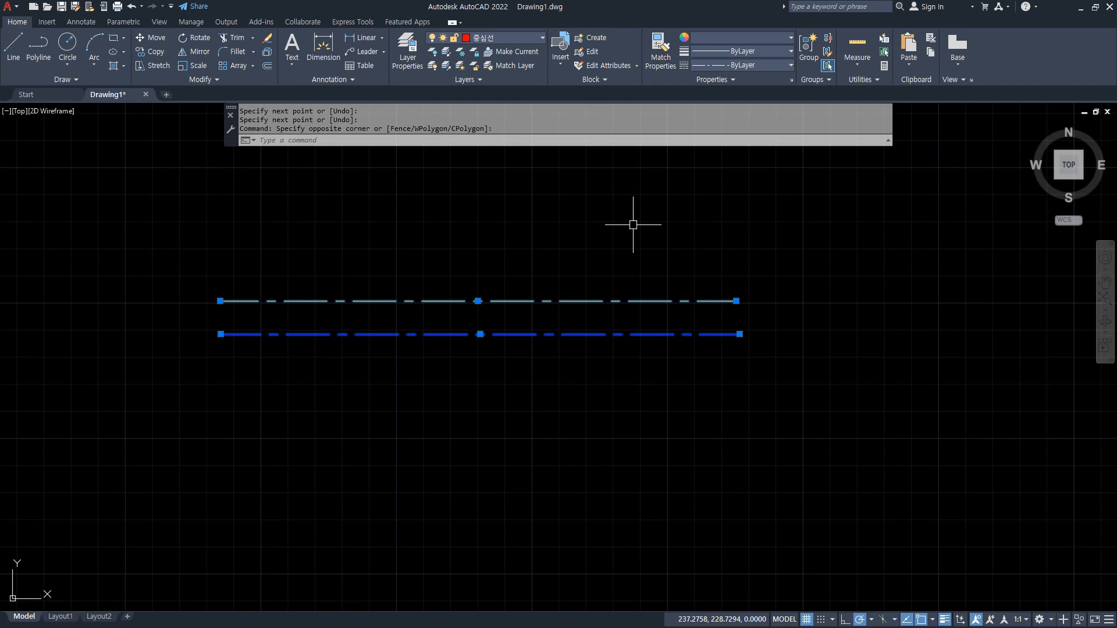
key(Escape)
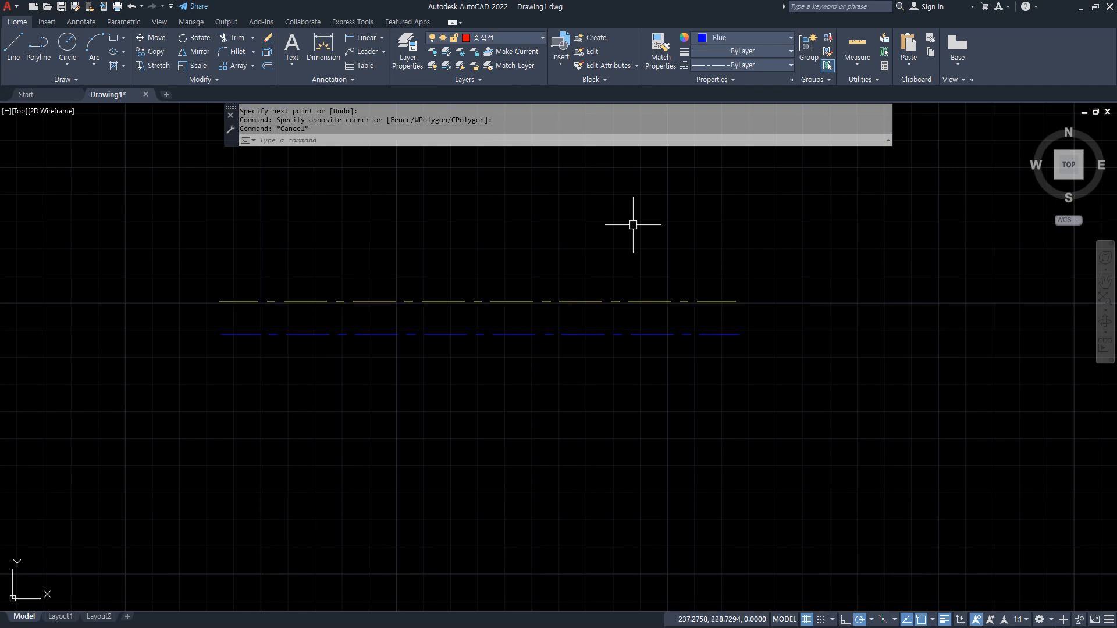
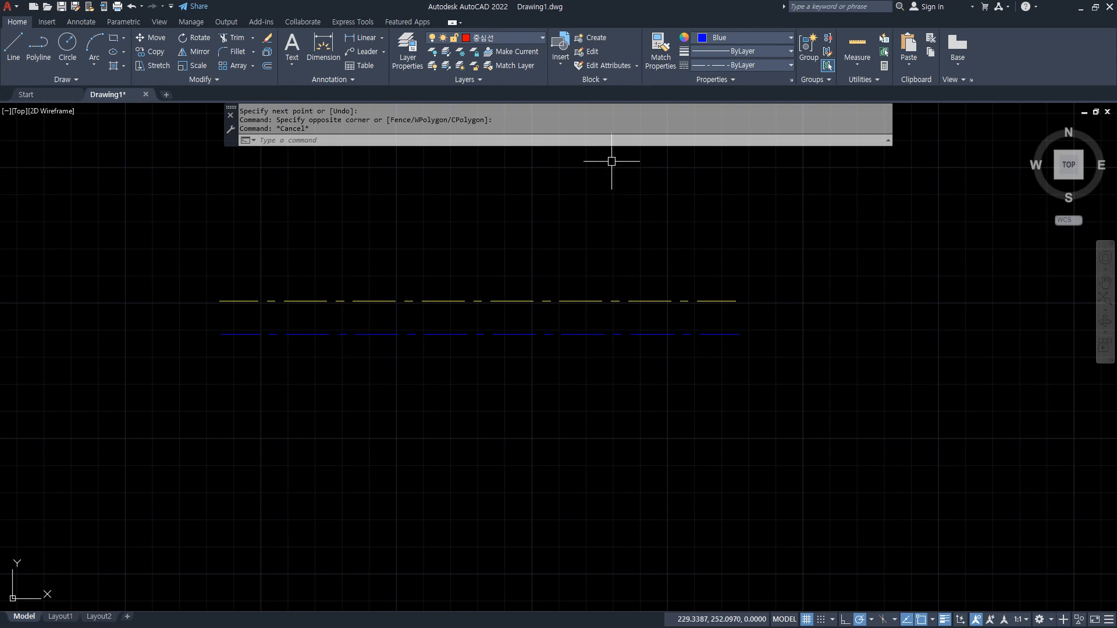
- Return to the Notepad notes and append "0.1mm" to the 중심선 row of the first list
key(alt+Tab)
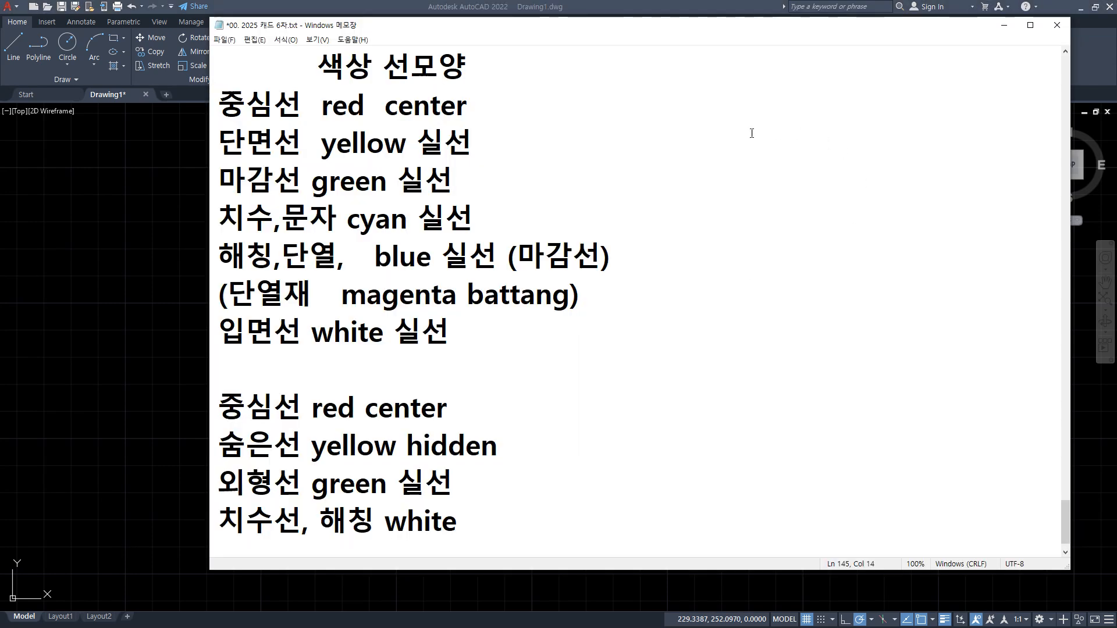
click(618, 111)
text(0.1mm)
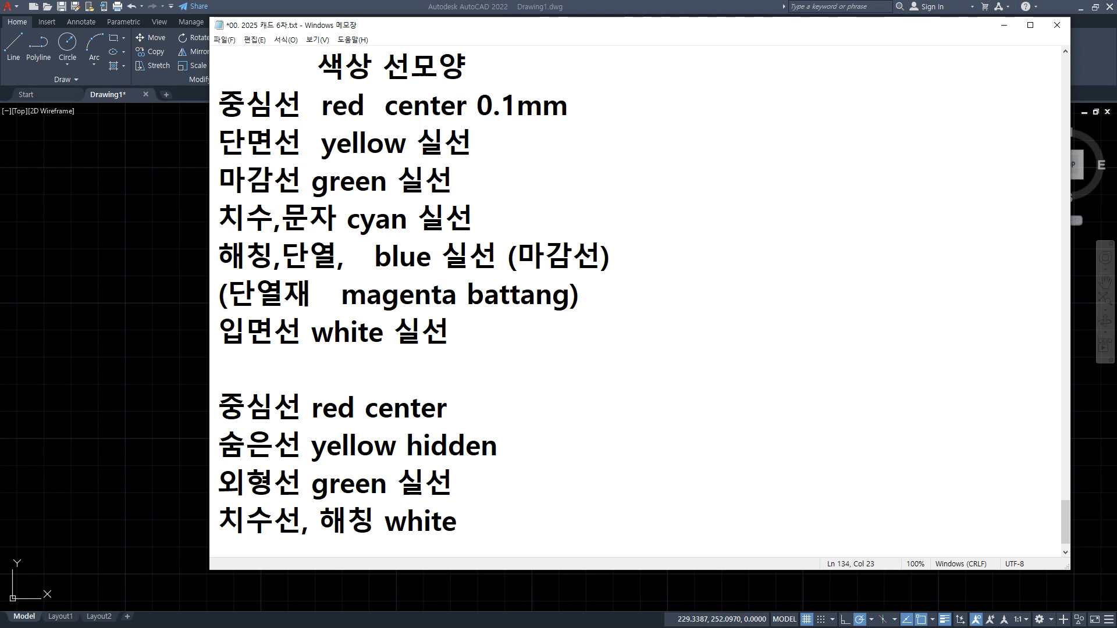
- Insert the rows 가는선, 중간선, 굵은선 and 아주굵은선 plus a blank line between the heading and the first 중심선 row
key(Up)
key(Return)
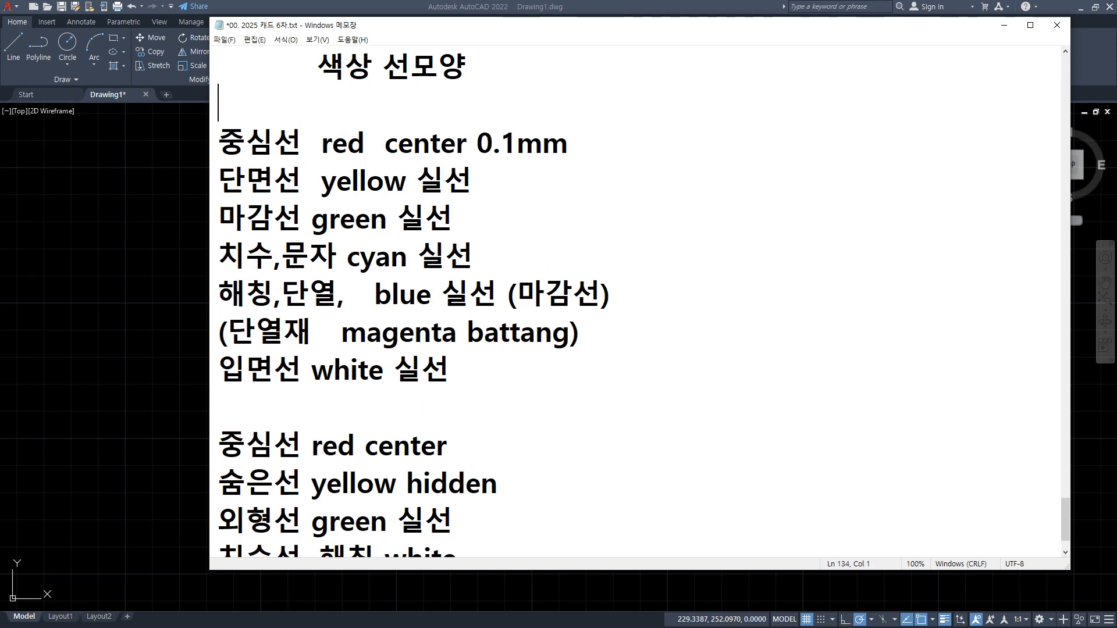
text(가는선)
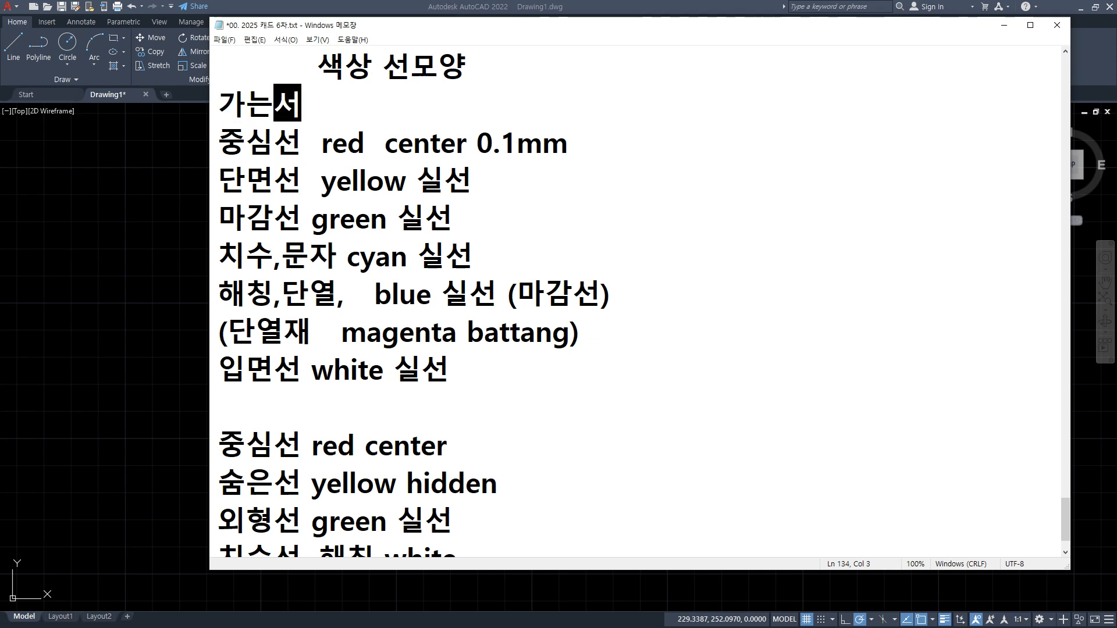
key(Return)
text(중간선)
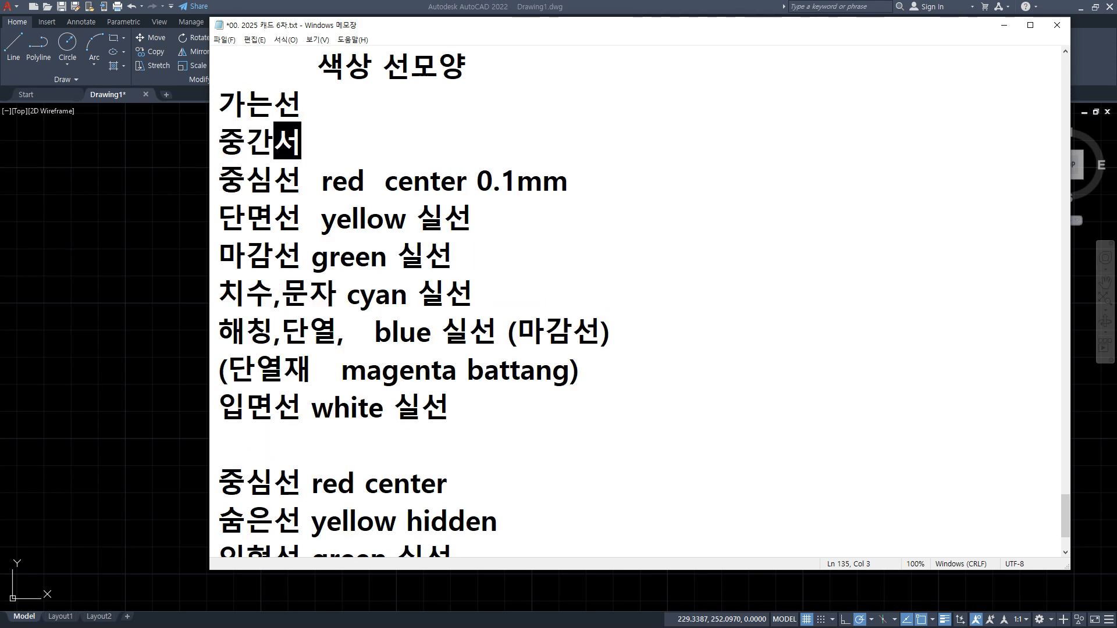
key(Return)
text(굴은선)
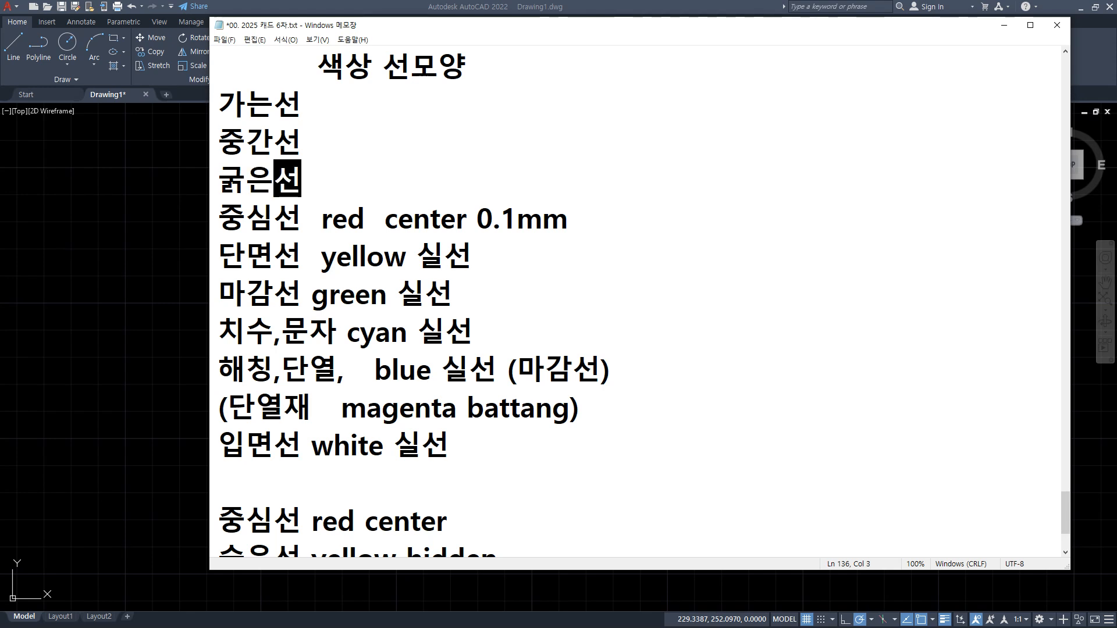
key(Return)
text(아주굵은선)
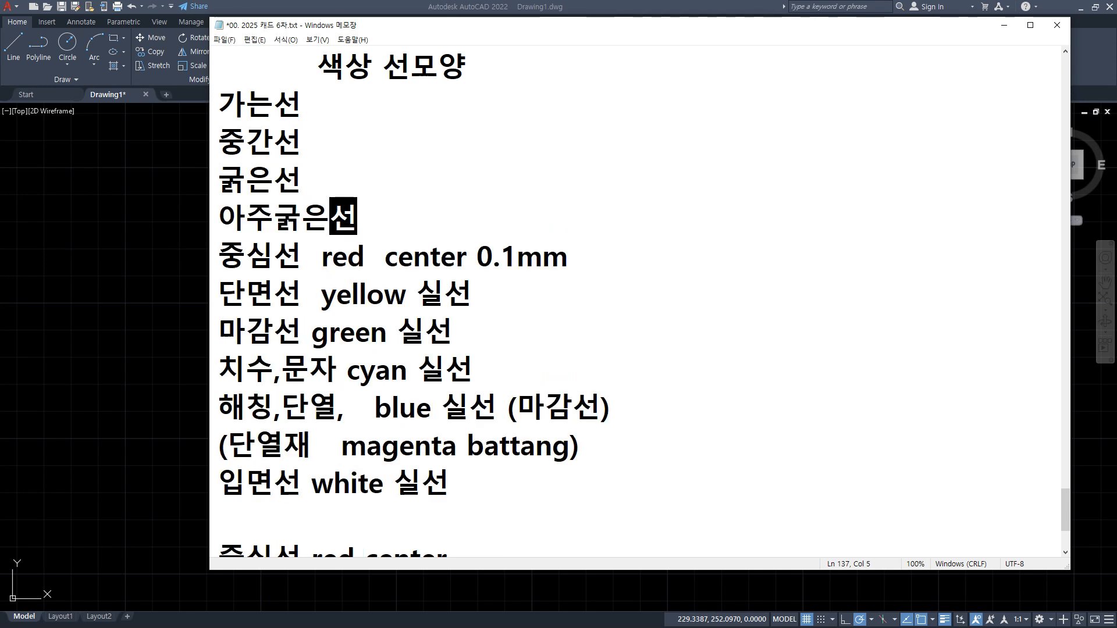
key(Return)
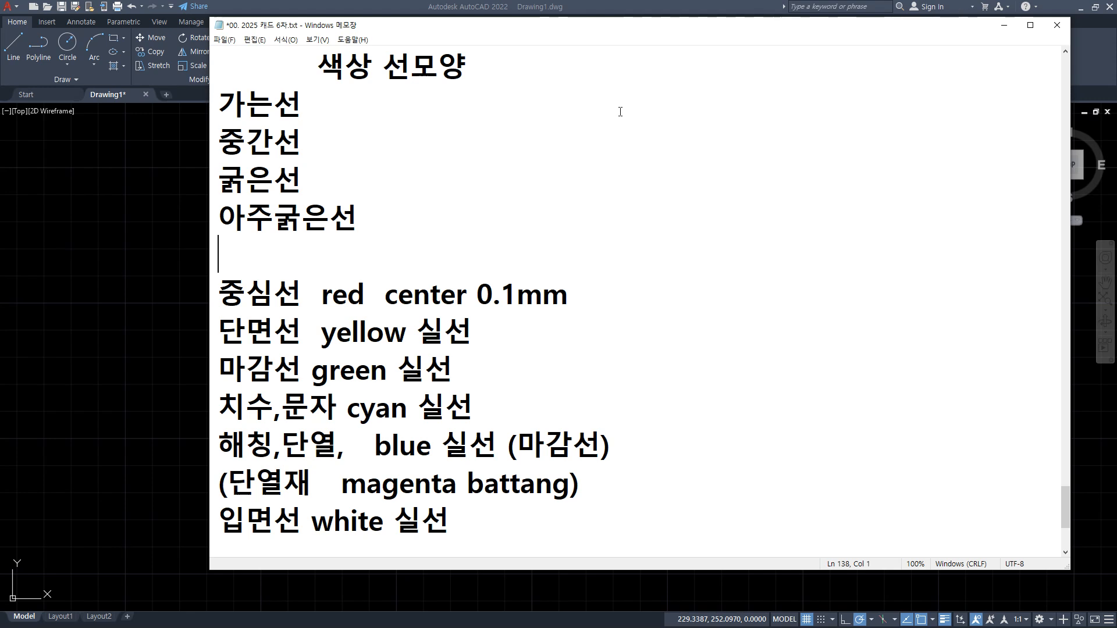
- Insert the row "0.1~0.5mm" directly below the heading, above the 가는선 row
key(Up)
key(Up)
key(Up)
key(Up)
key(End)
key(Up)
key(End)
key(Return)
text(01)
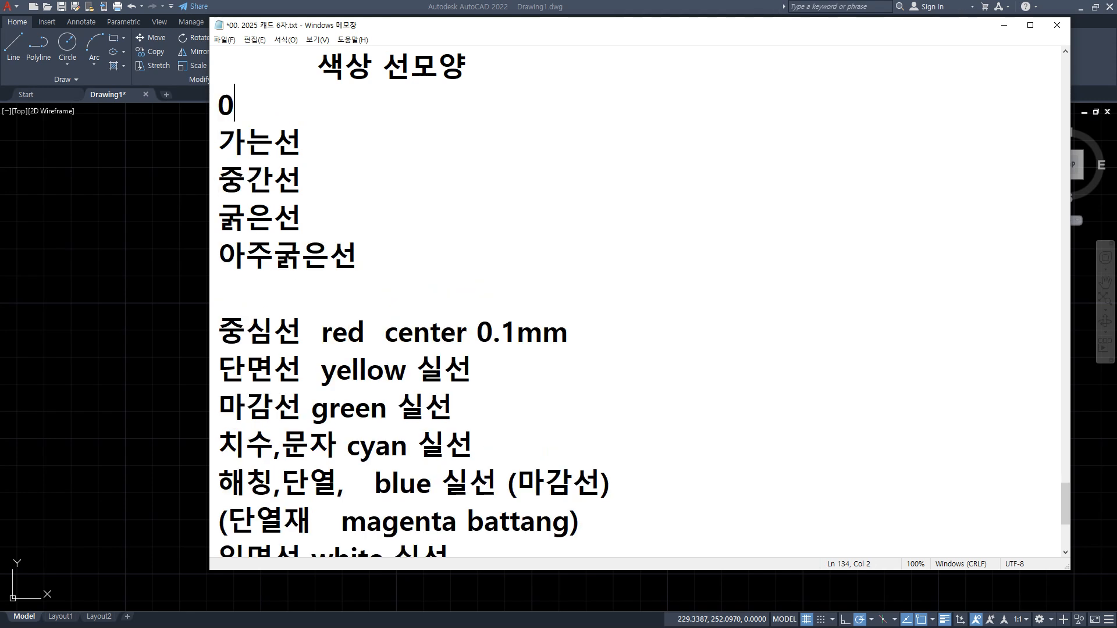
key(BackSpace)
text(.1~0.5ㅡㅡ)
key(BackSpace)
key(BackSpace)
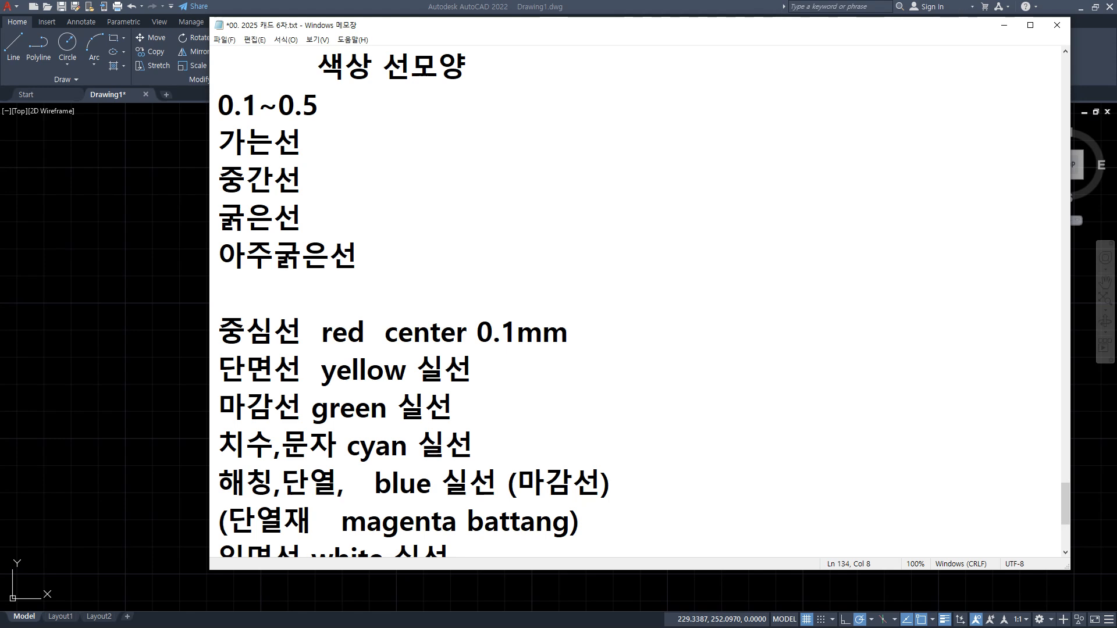
text(mm)
- Append the widths 0.1 to 가는선, 0.3 to 중간선, 0.5 to 굵은선 and 1 to 아주굵은선
key(Down)
text(0.1)
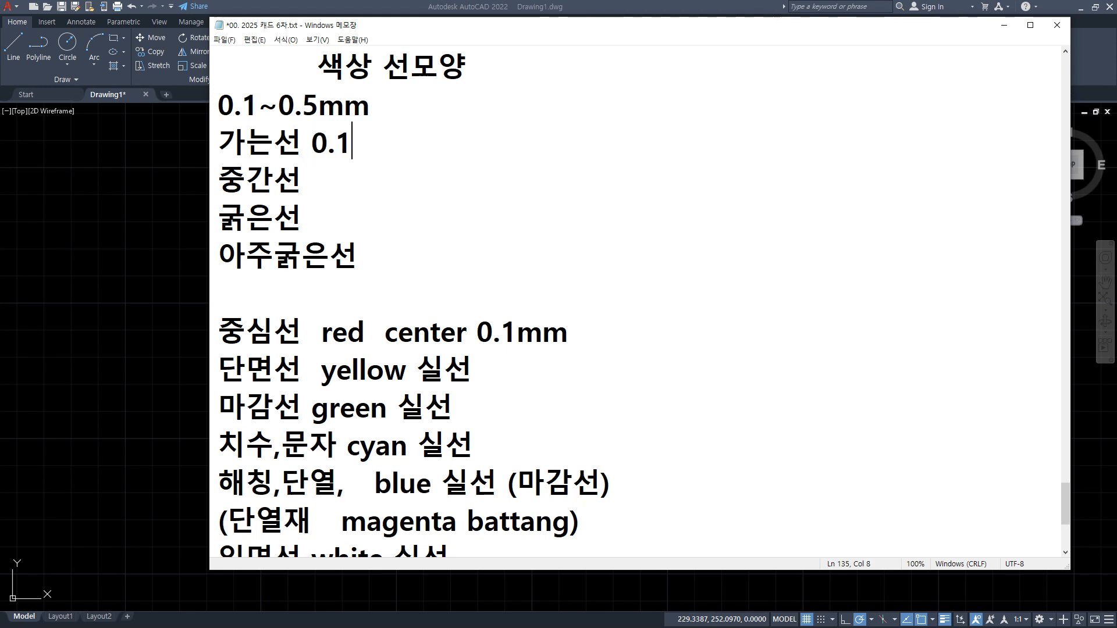
key(Down)
text(0.3)
key(Down)
text(0.5)
key(Down)
text(1)
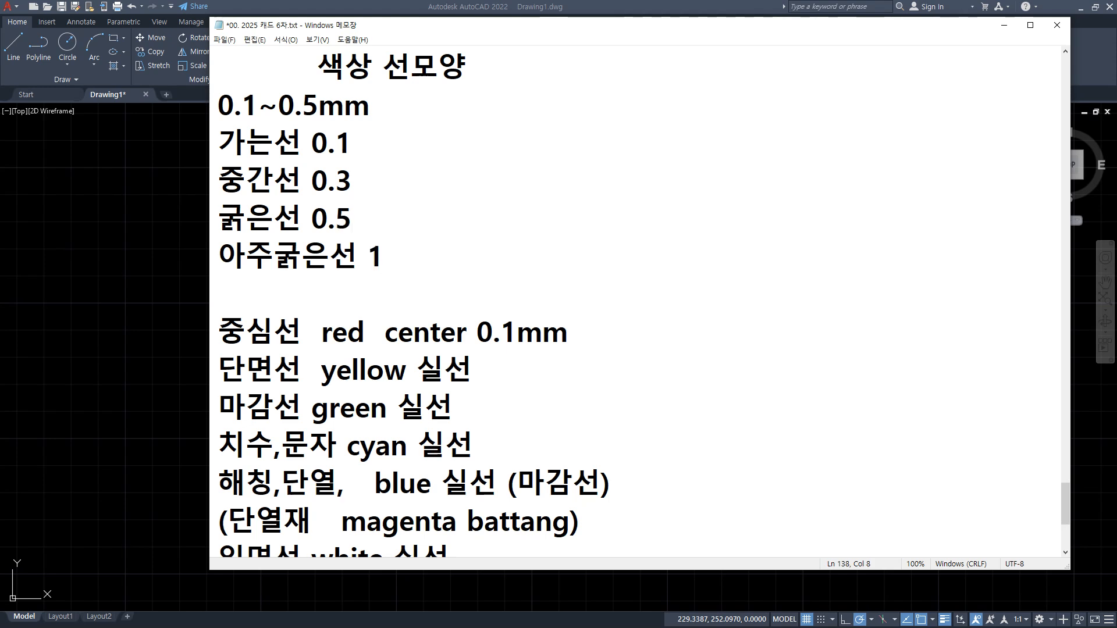
- Append a second set of widths: "/ 0.1" to 가는선, "/ 0.2" to 중간선 and "/ 0.3" to 굵은선
key(Up)
key(Up)
key(Up)
text(/ 0.1)
key(Down)
text(/ 0.2)
key(Down)
text(/0 .3)
key(Left)
key(Left)
key(Left)
key(Left)
key(Right)
key(Delete)
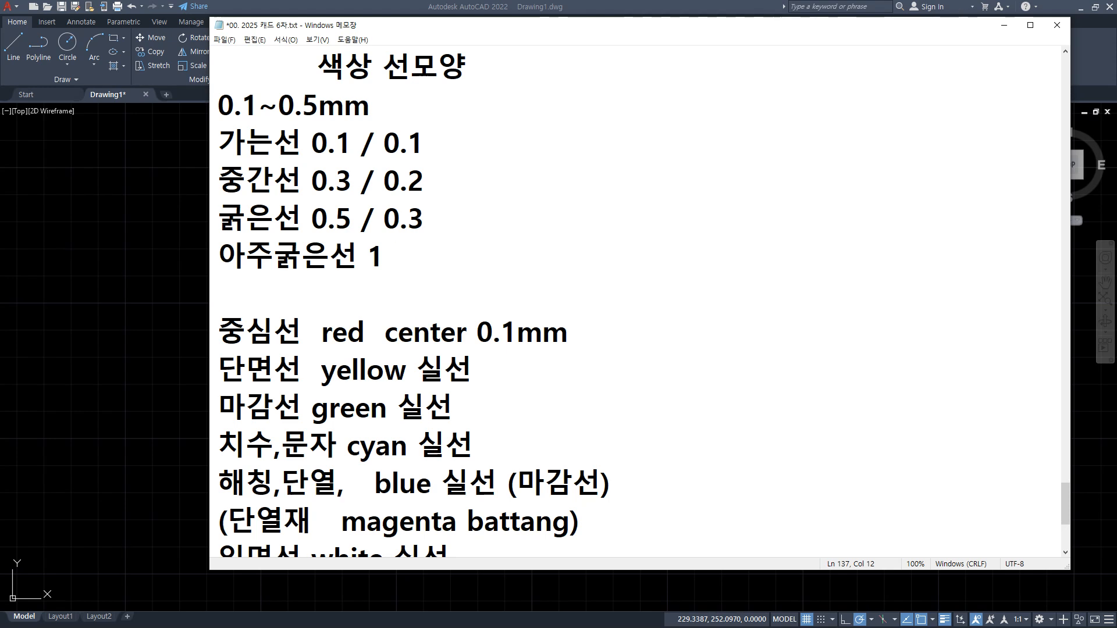
- Append a third set of widths: "/ 0.2" to 가는선, "/ 0.3" to 중간선 and "/ 0.4" to 굵은선
key(Up)
key(Up)
key(End)
text(/ 0.2)
key(Down)
text(/ )
text(0.3)
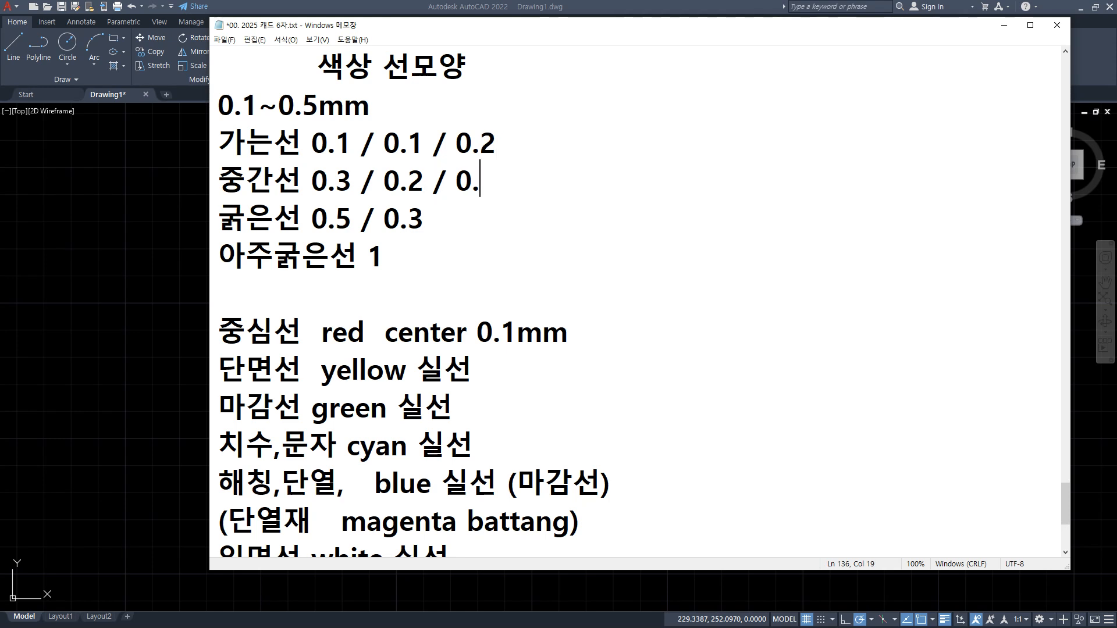
key(Down)
text(/ 0.4)
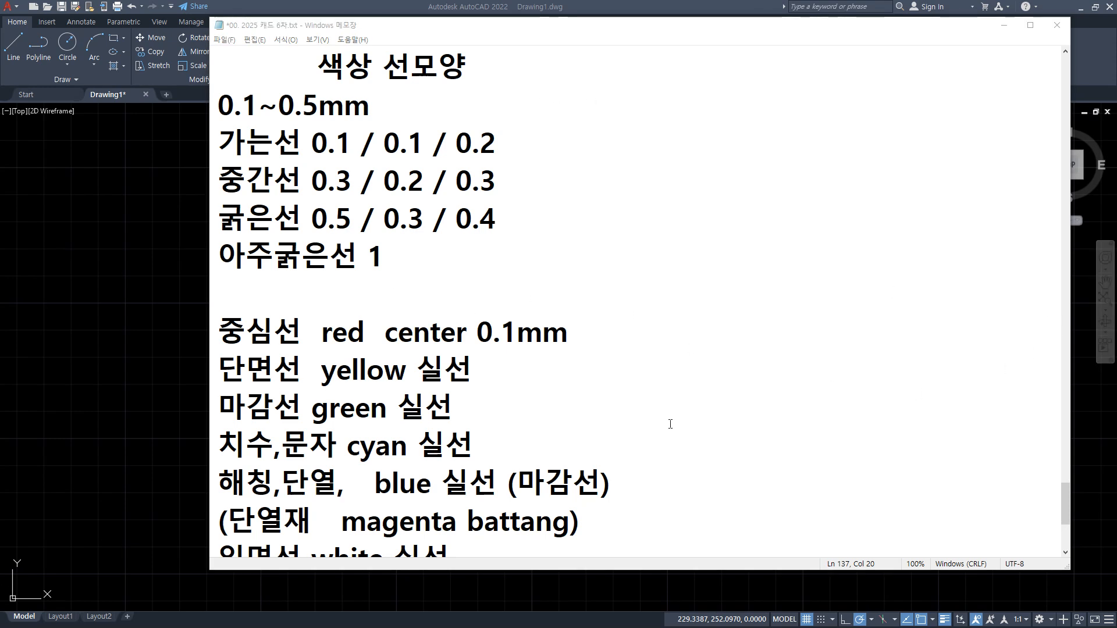
- Append the widths 0.3 to the 단면선 row and 0.1 to the 마감선, 치수,문자 and 해칭,단열 rows
click(546, 356)
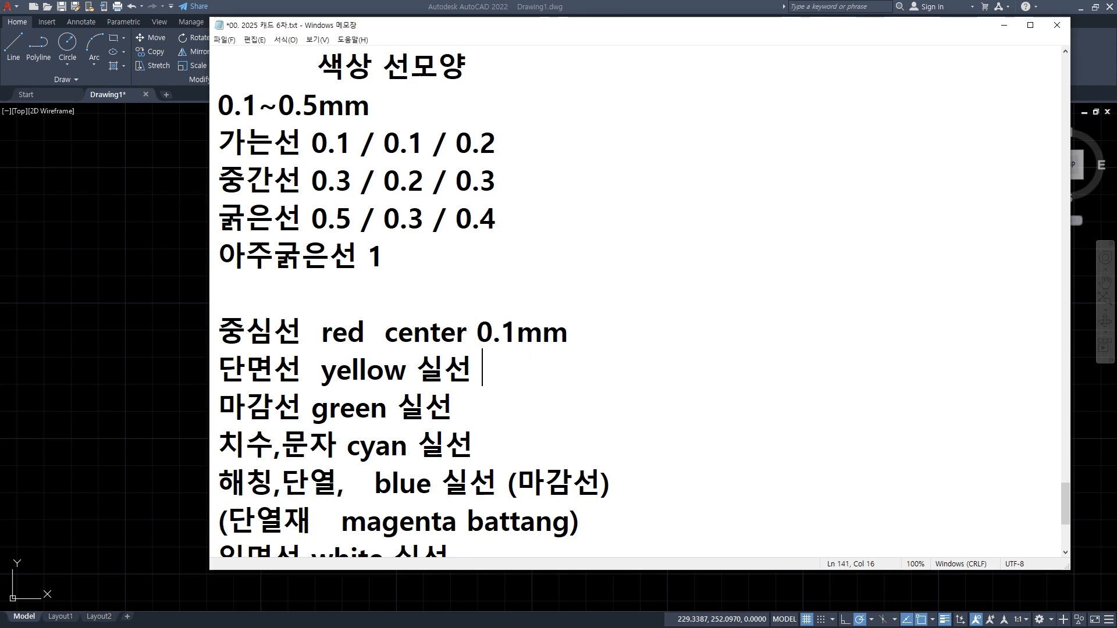
text(0.3)
text(0.1)
key(Down)
text(0.1)
key(Down)
key(End)
text(0.)
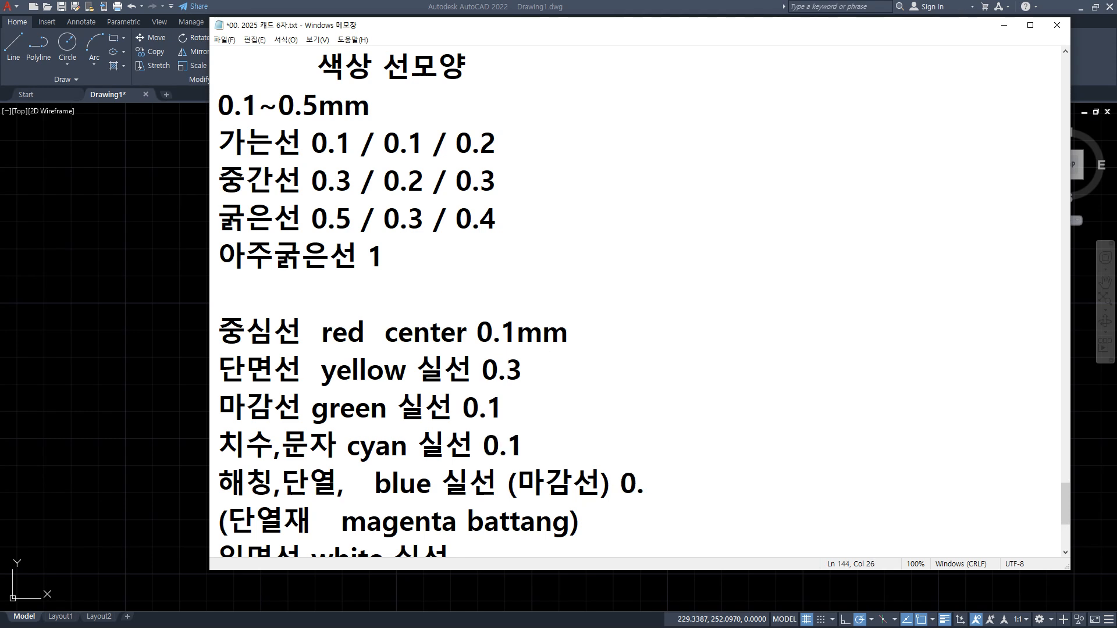
text(1)
- Append the width 0.1 to the 단열재 row and 0.2 to the 입면선 row
key(Down)
text(0.1)
key(Down)
text(0.12)
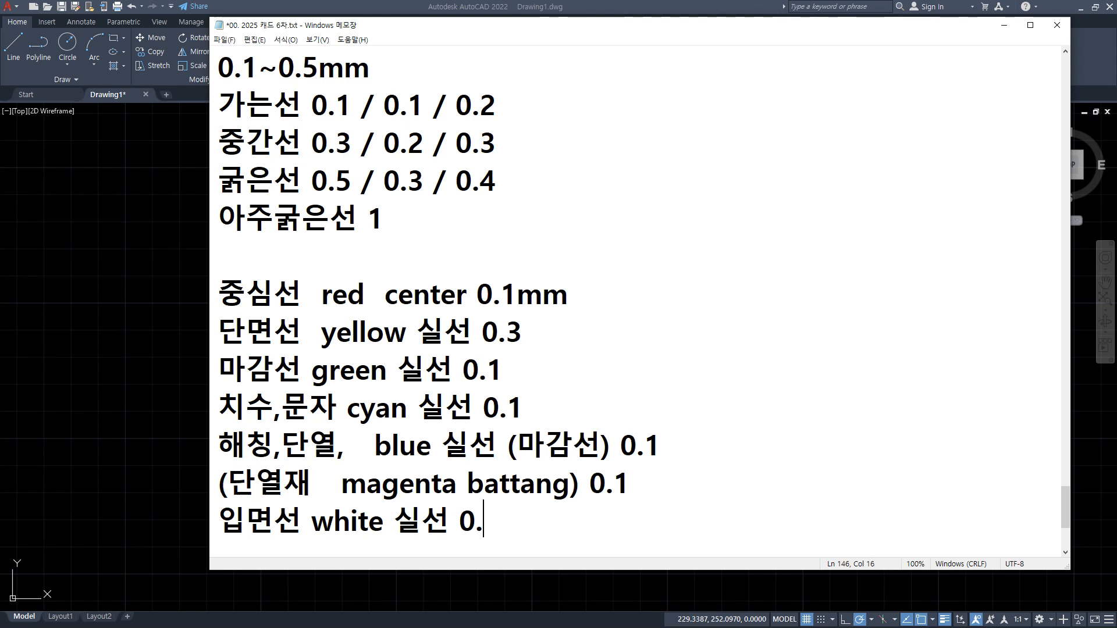
key(BackSpace)
key(BackSpace)
text(2)
- Add a row "문자 0.2" below the 입면선 row in the notes
key(Return)
text(문자 )
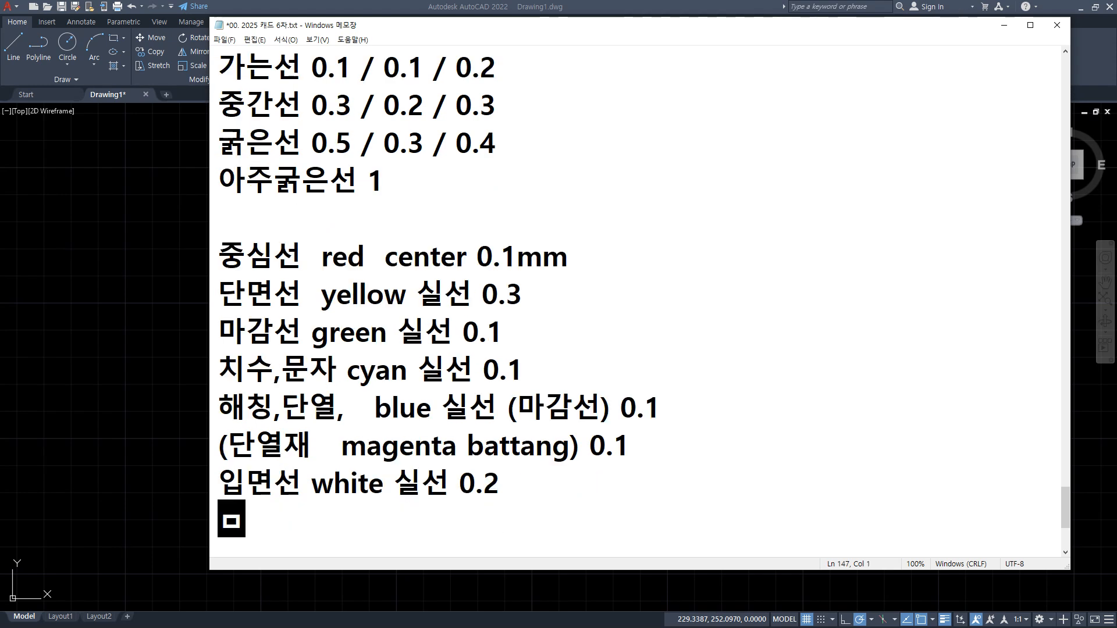
text(0.2)
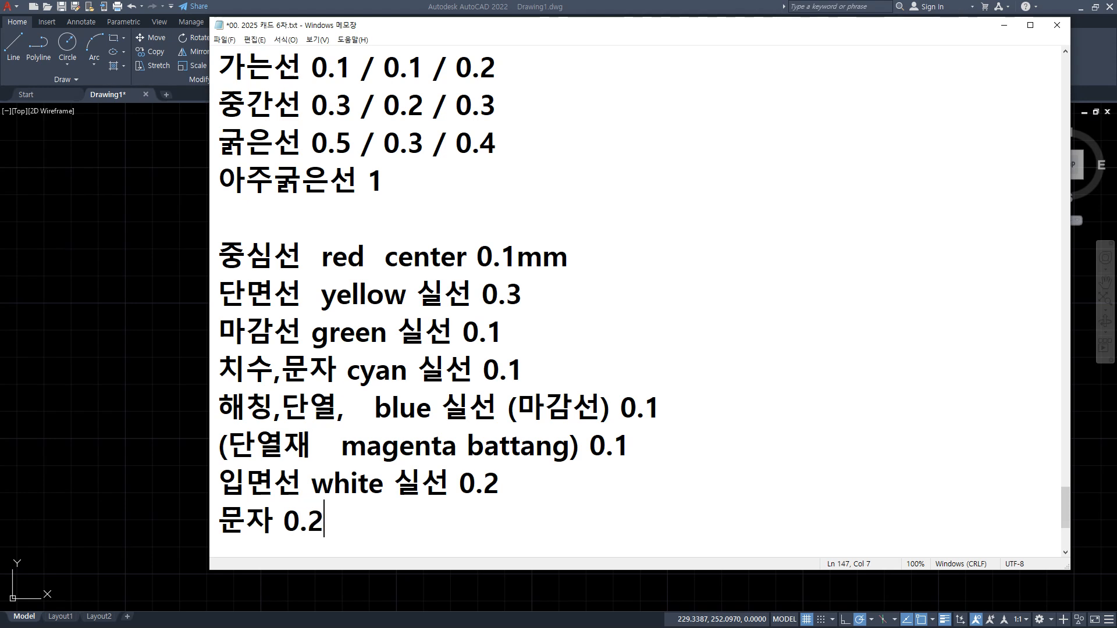
- Append widths to the second layer list: 0.1 to 중심선, 0.2 to 숨은선, 0.3 to 외형선 and 0.1 to 치수선, 해칭
scroll(524, 384, down, 2)
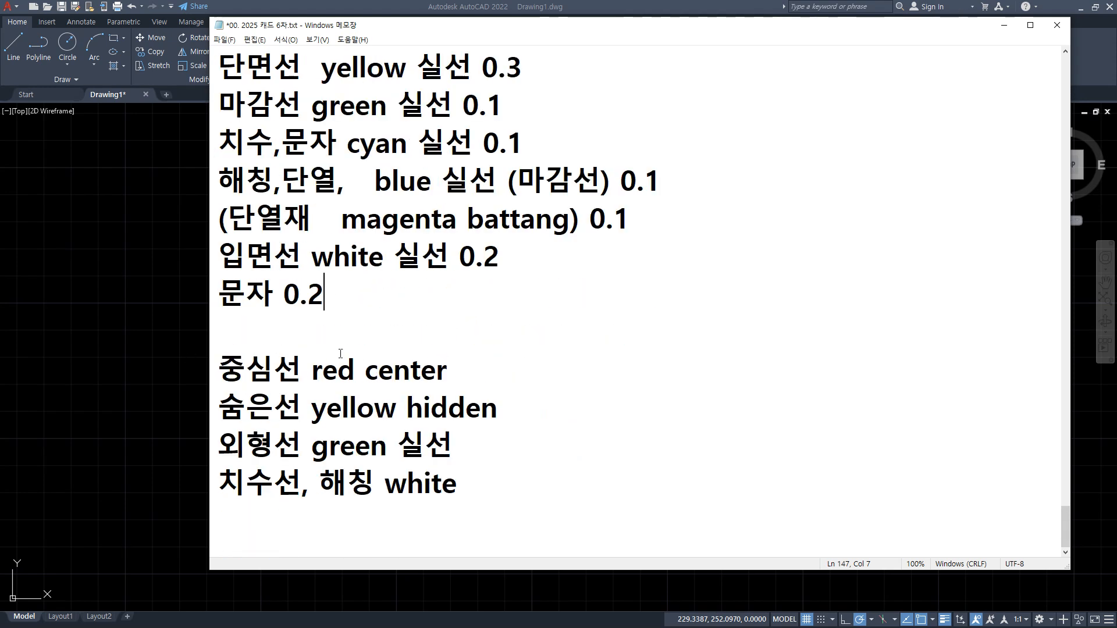
click(650, 385)
text(0.1)
key(Down)
text(0.2)
key(Down)
text(0.3)
key(Down)
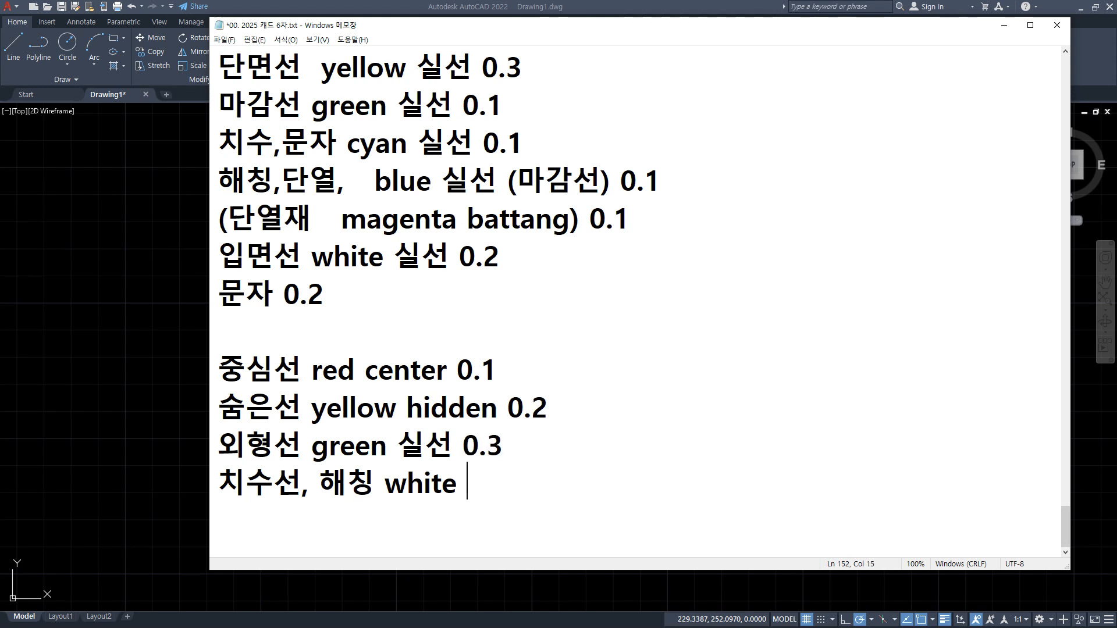
text(0.1)
scroll(649, 327, up, 2)
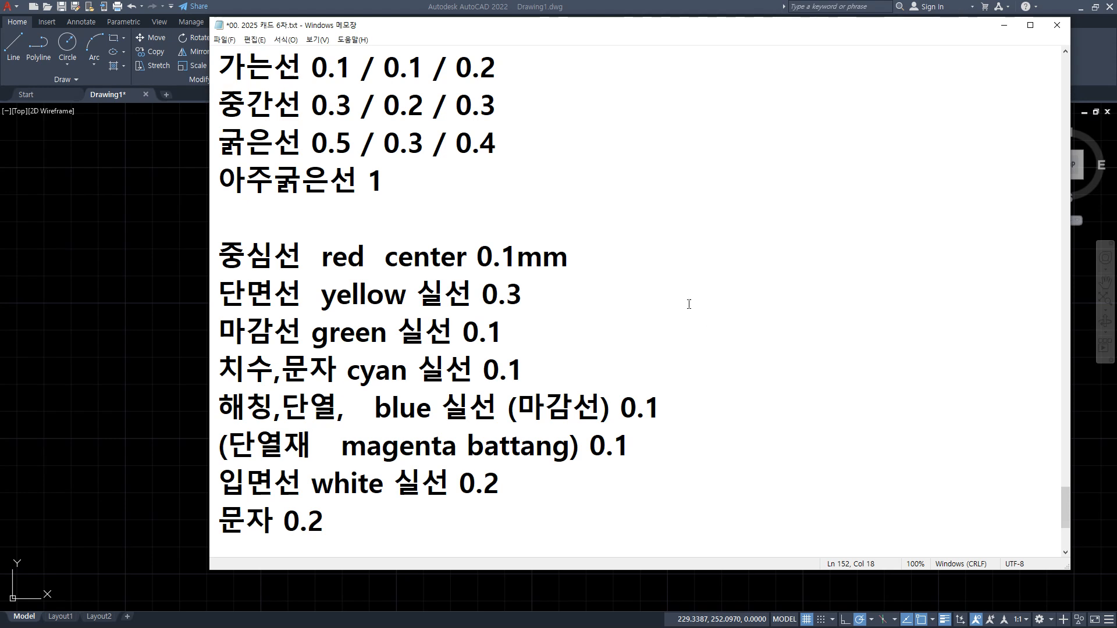
- Switch to AutoCAD and set the 외형선 layer's lineweight to 0.30 mm in the layer manager
click(467, 4)
text(1a)
key(Return)
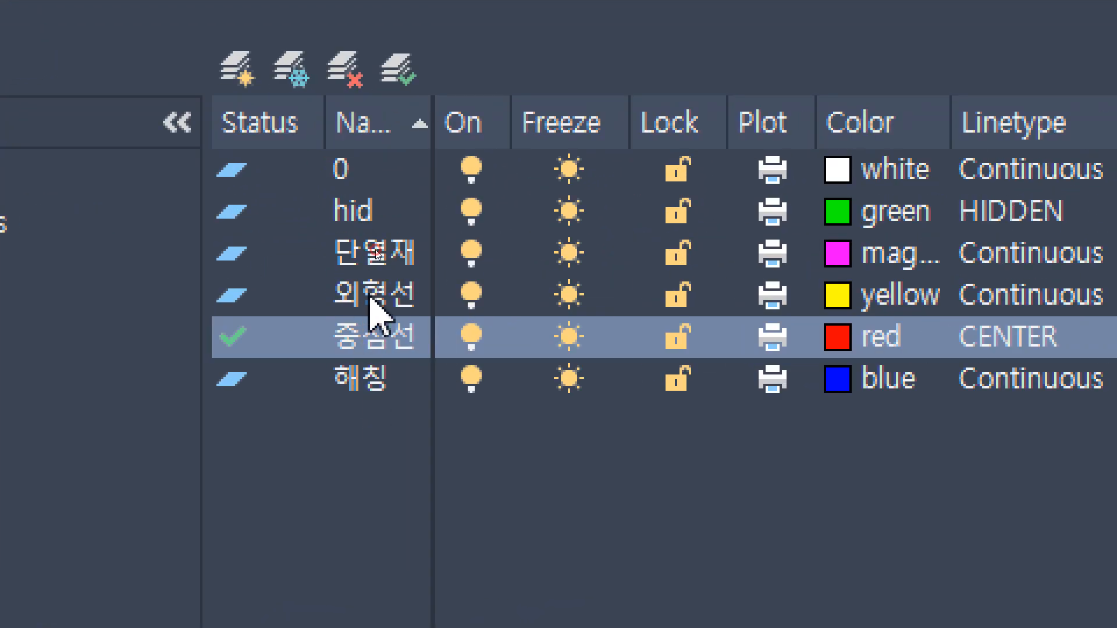
click(373, 298)
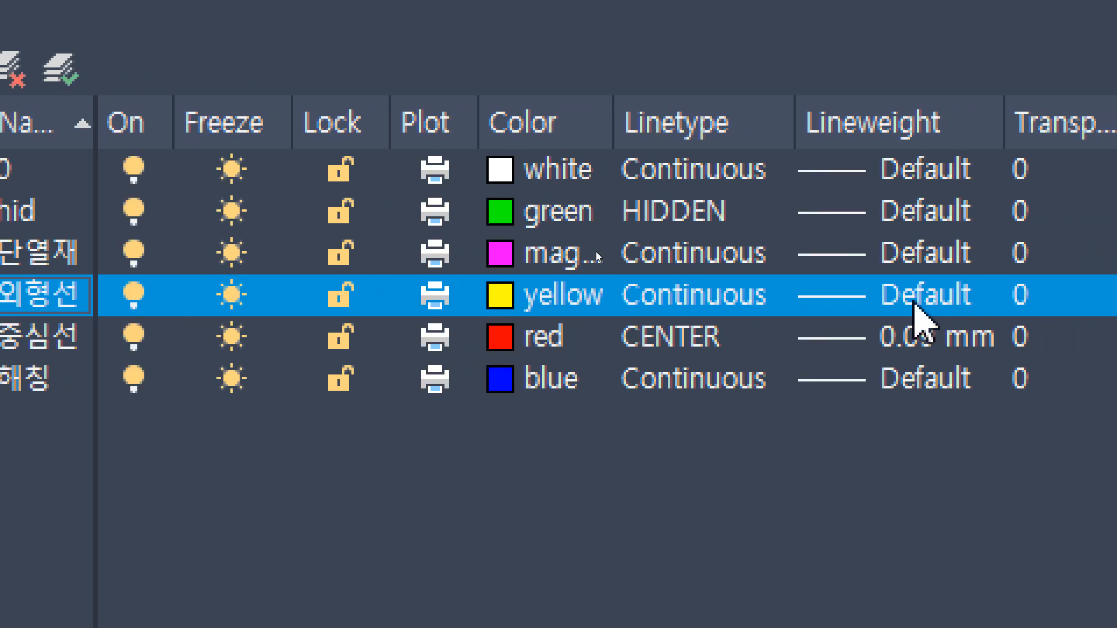
click(937, 304)
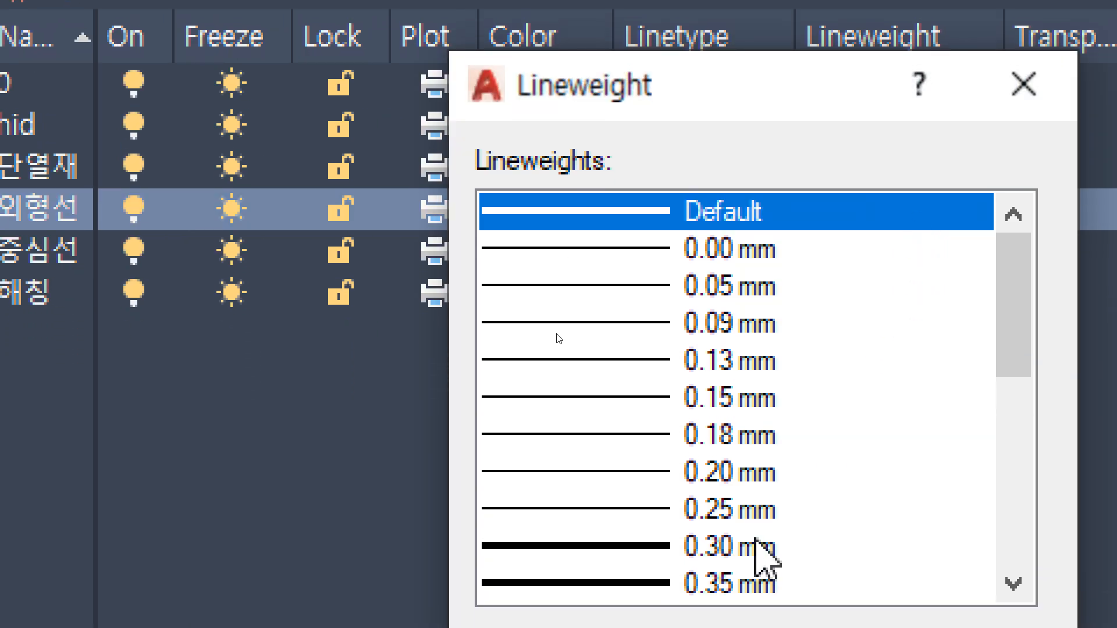
double_click(754, 622)
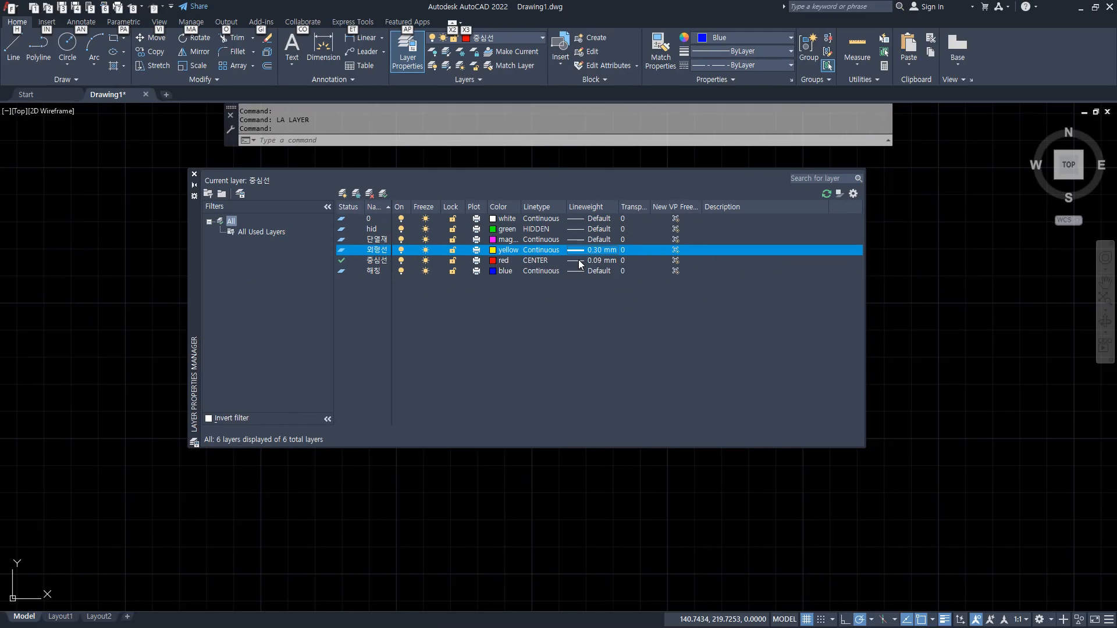
mouse_move(576, 299)
mouse_down()
mouse_move(549, 233)
mouse_move(639, 250)
mouse_move(562, 277)
mouse_up()
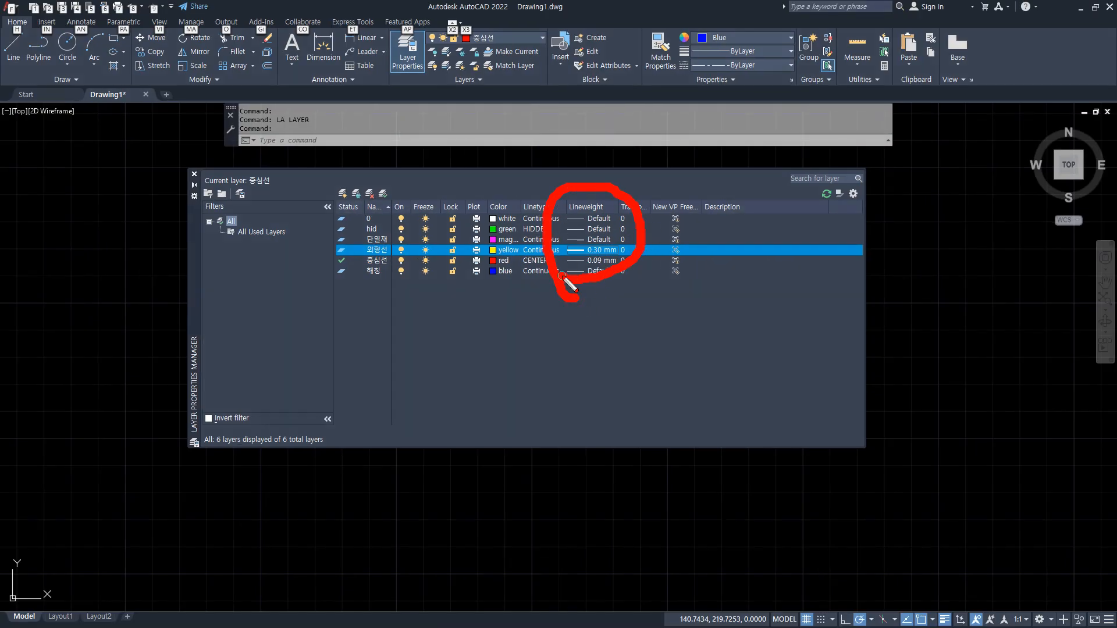
key(Escape)
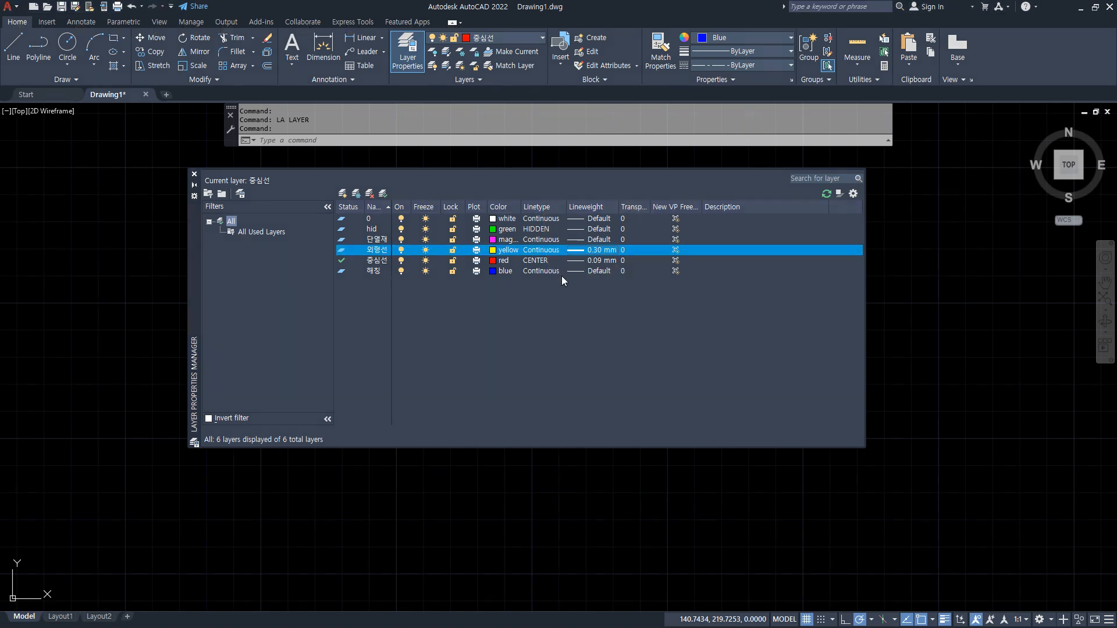
- Look at the horizontal and vertical centre lines of the tangent-circles reference drawing in the browser
click(340, 526)
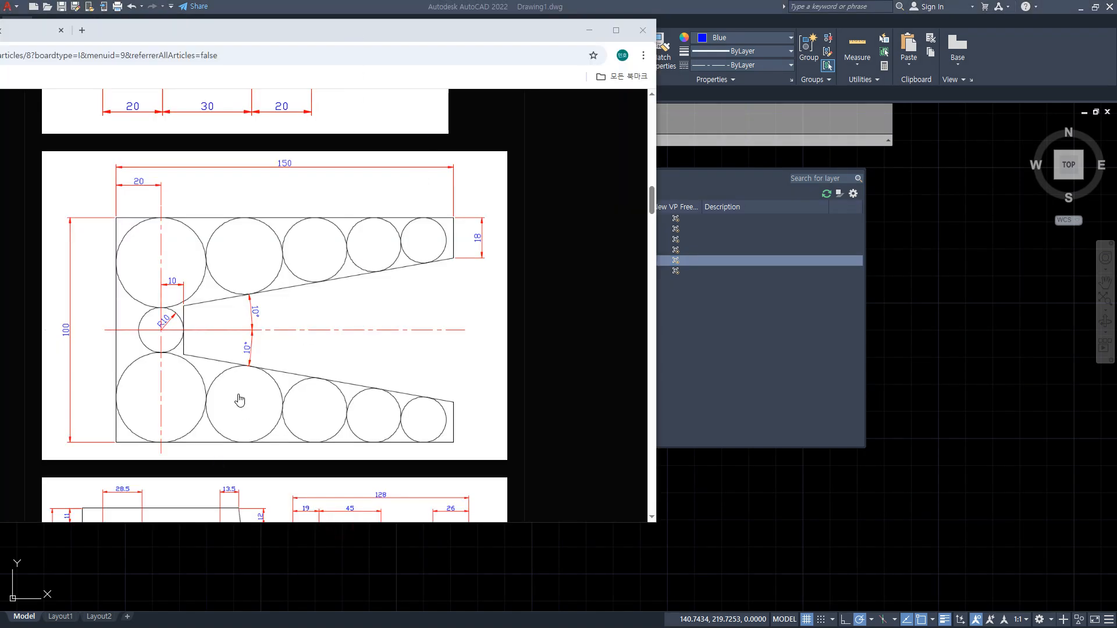
drag(82, 331, 477, 332)
drag(161, 186, 161, 520)
key(Escape)
drag(449, 31, 0, 73)
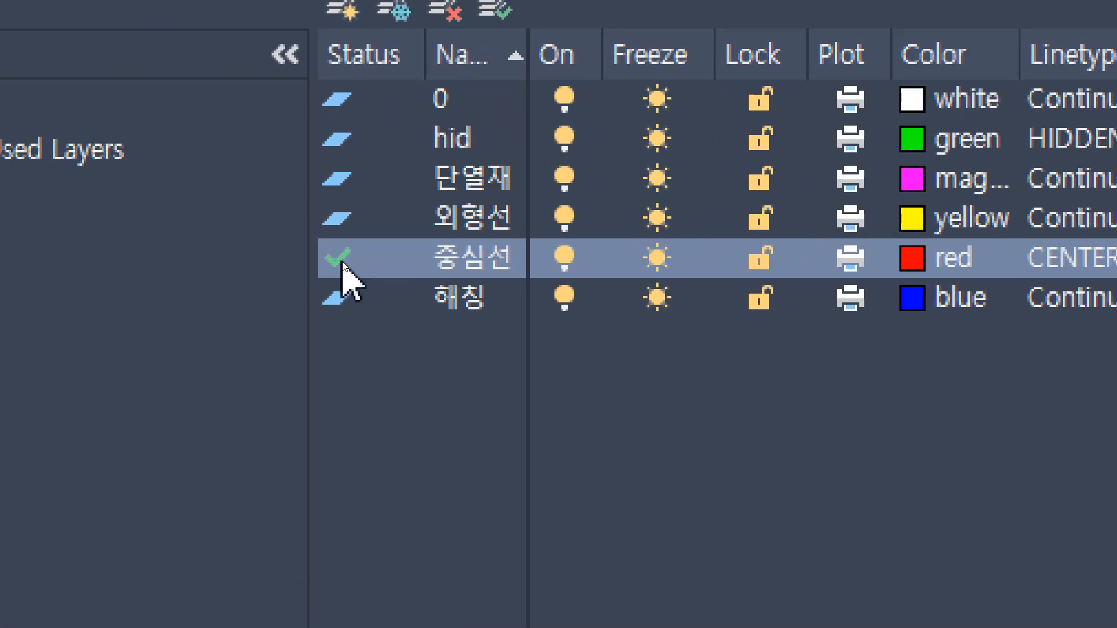
- Close the layer manager with 중심선 as the current layer and erase the objects left in the drawing
click(342, 261)
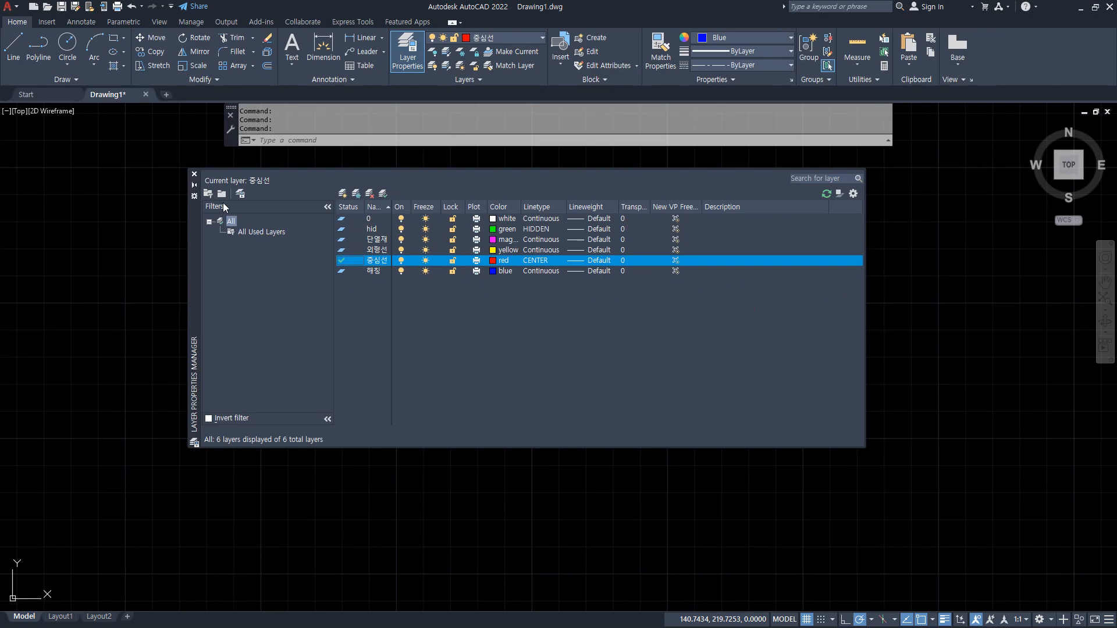
click(193, 175)
click(595, 417)
click(410, 247)
text(e)
key(Return)
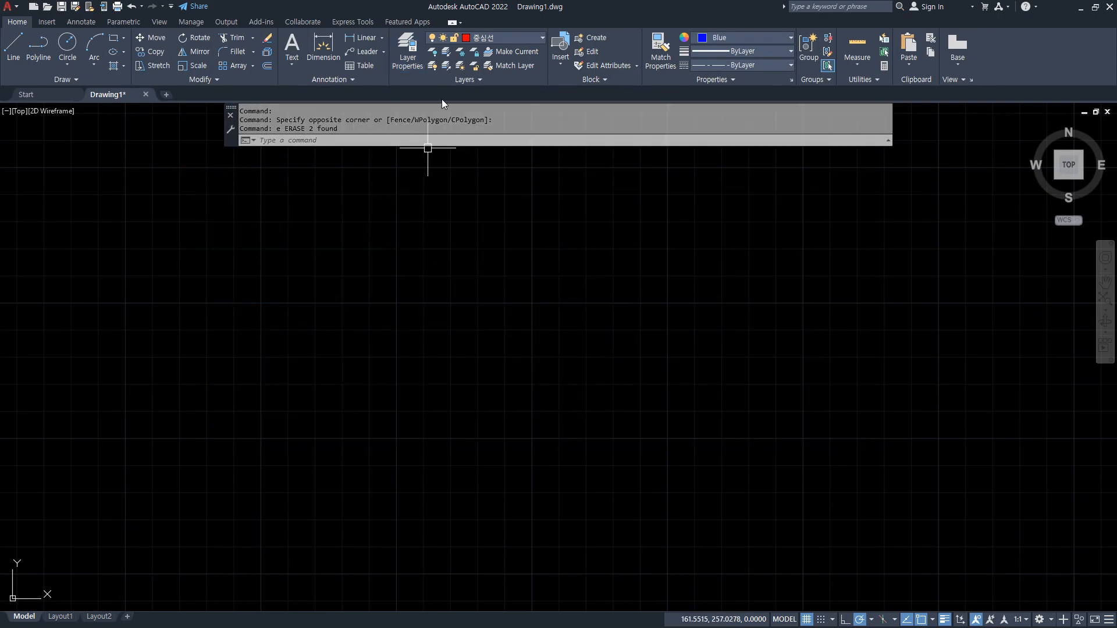
- Set the current object colour to ByLayer
click(729, 38)
click(730, 53)
key(Escape)
key(Escape)
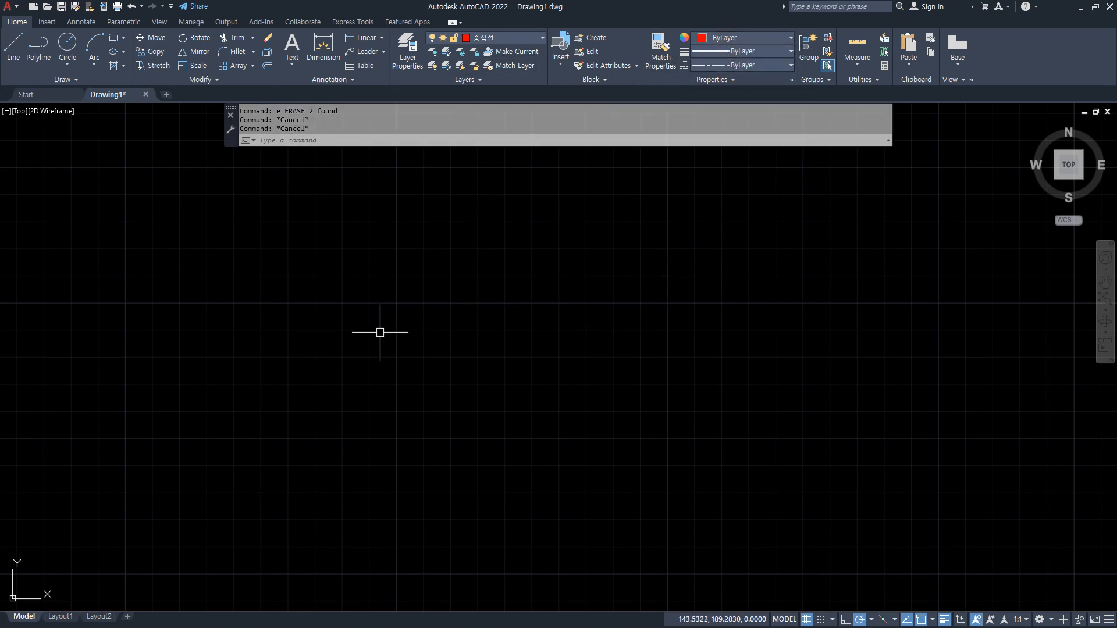
- Draw a long horizontal centre line and a vertical centre line crossing it near its left end
text(l)
key(Return)
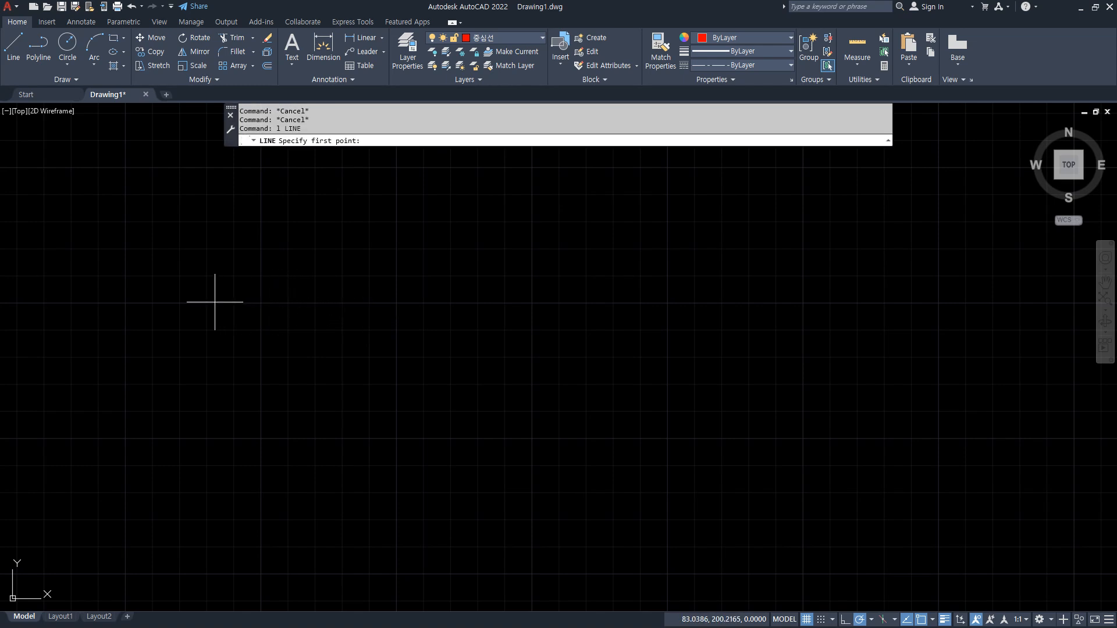
click(180, 303)
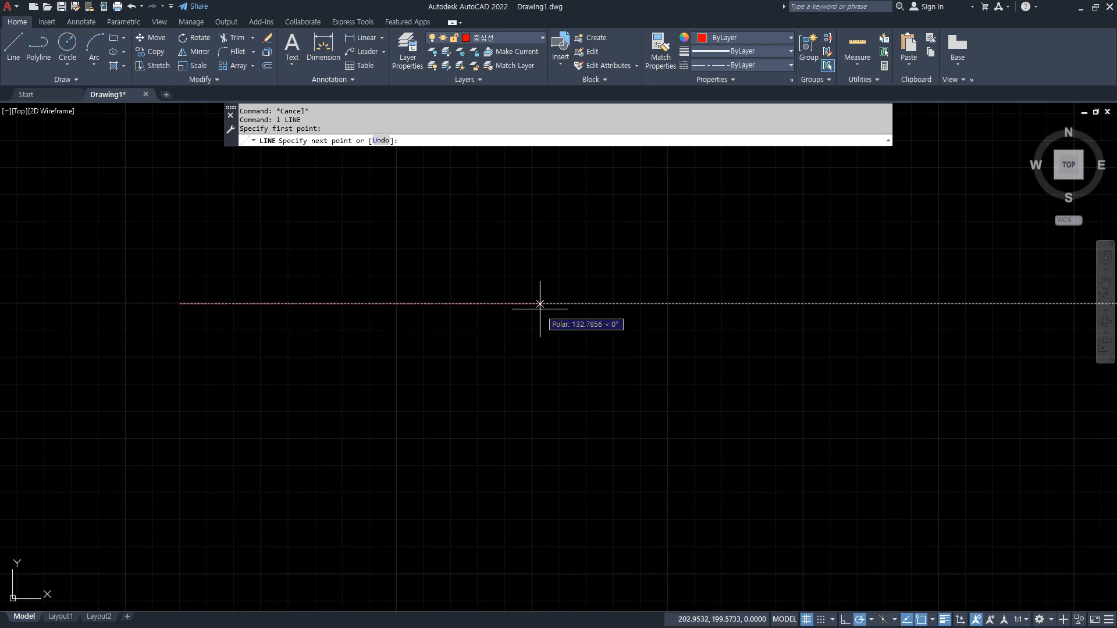
click(641, 304)
key(Return)
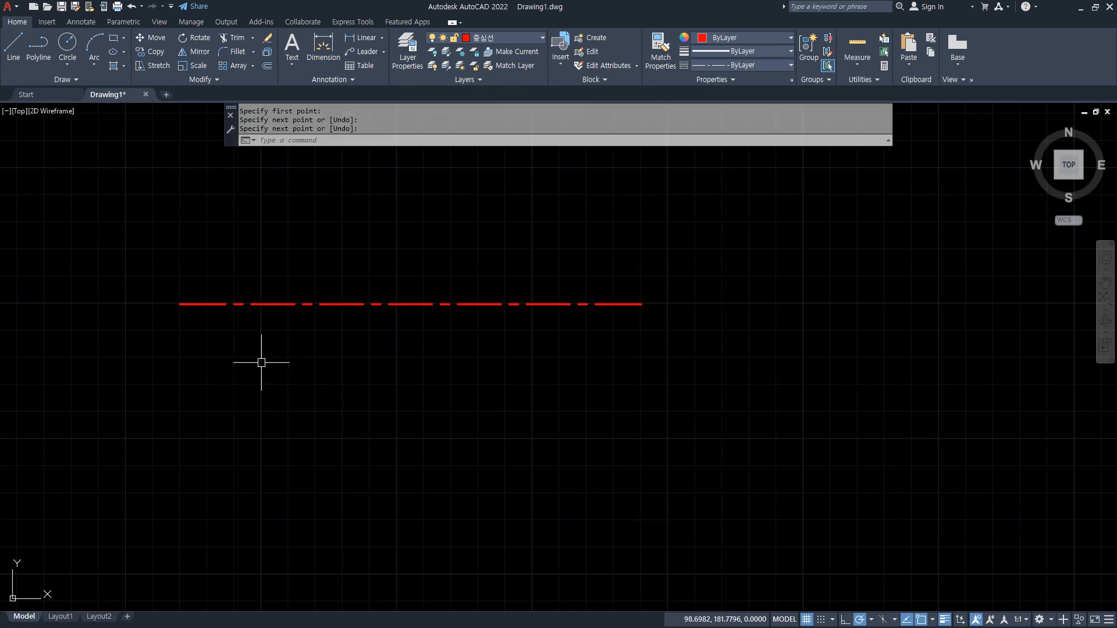
key(Return)
middle_drag(256, 170, 238, 238)
click(241, 203)
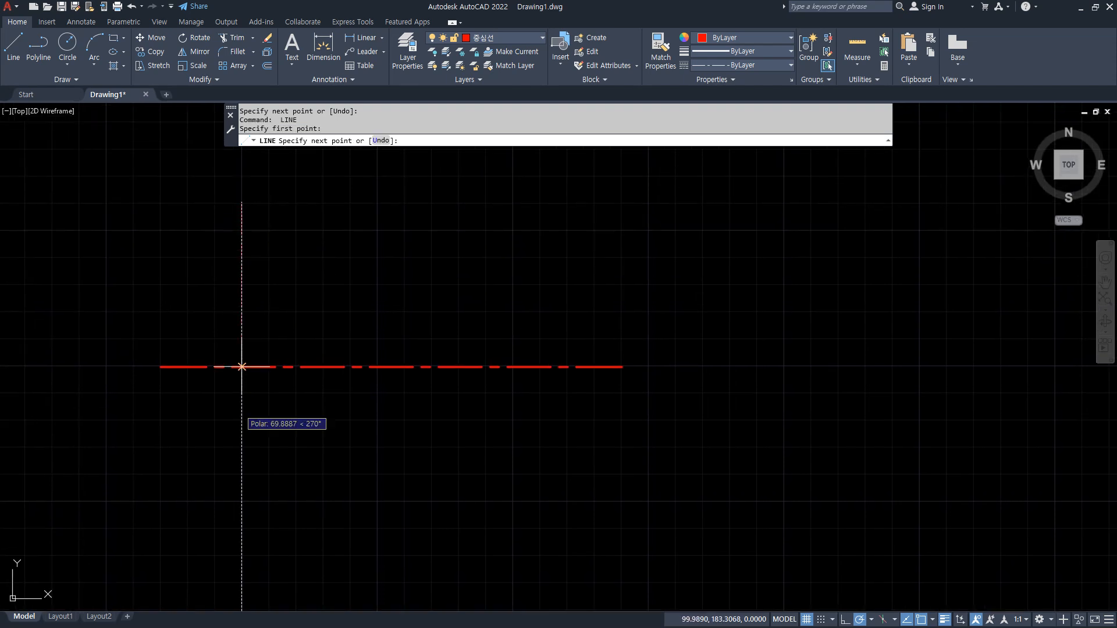
click(241, 530)
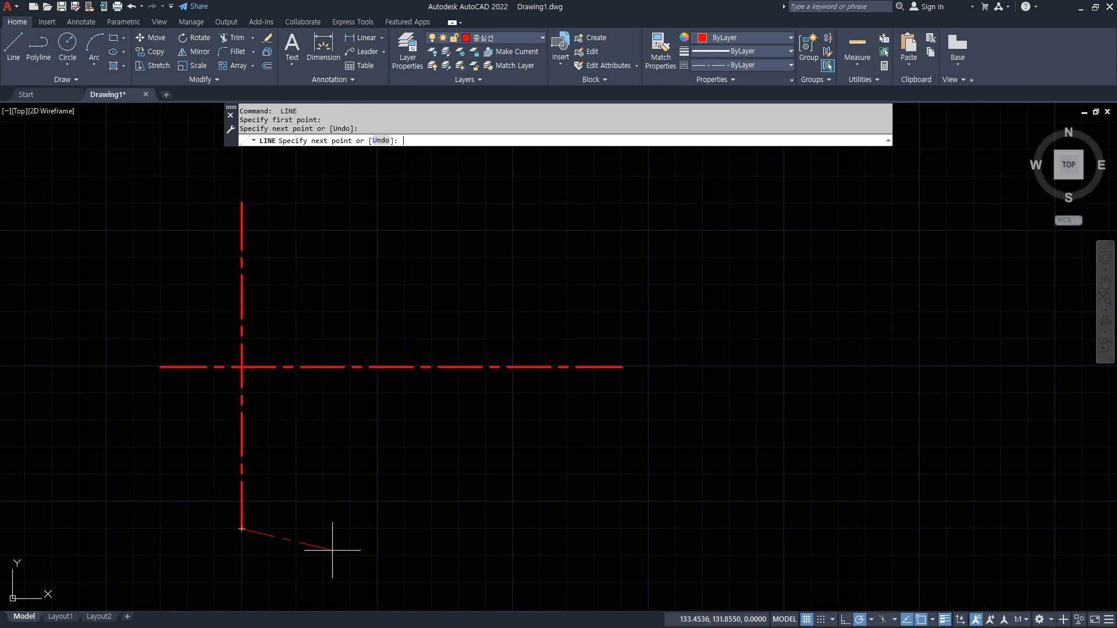
key(Return)
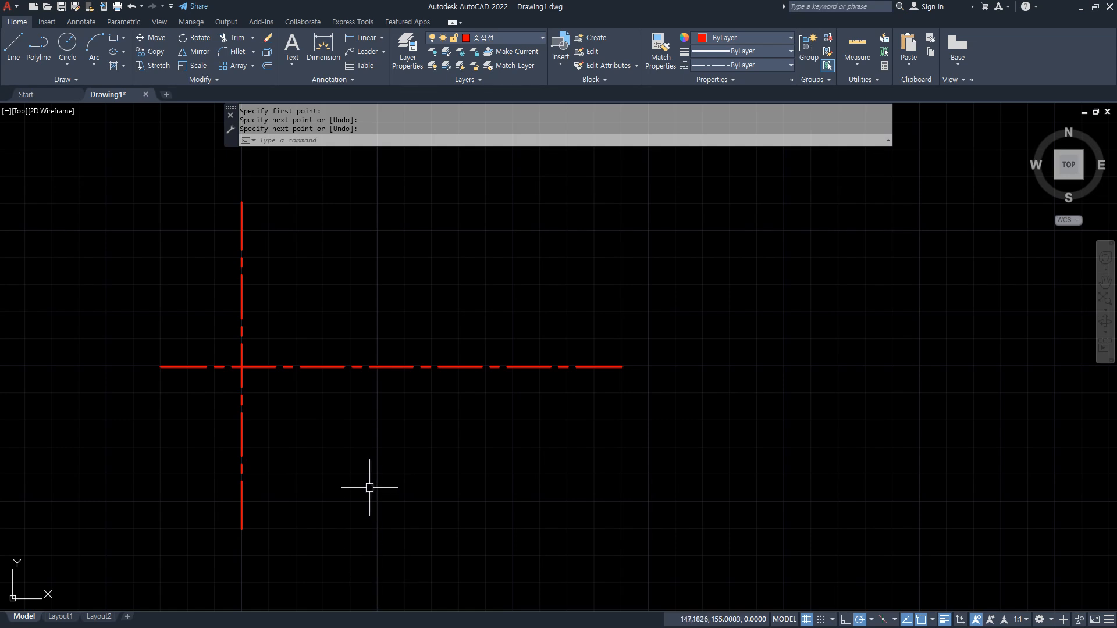
- Offset the vertical centre line by 20 to its left
text(o)
key(Return)
text(20)
key(Return)
click(239, 425)
click(226, 424)
key(Return)
- Offset the leftmost vertical line by 150 to the right
key(Return)
text(150)
key(Return)
click(187, 426)
click(403, 429)
key(Return)
- Offset the horizontal centre line by 50 both above and below
key(Return)
text(50)
key(Return)
click(386, 367)
click(381, 329)
click(370, 367)
click(391, 436)
key(Return)
- Move the four outer lines that form the rectangle to the 외형선 layer
click(639, 538)
click(519, 443)
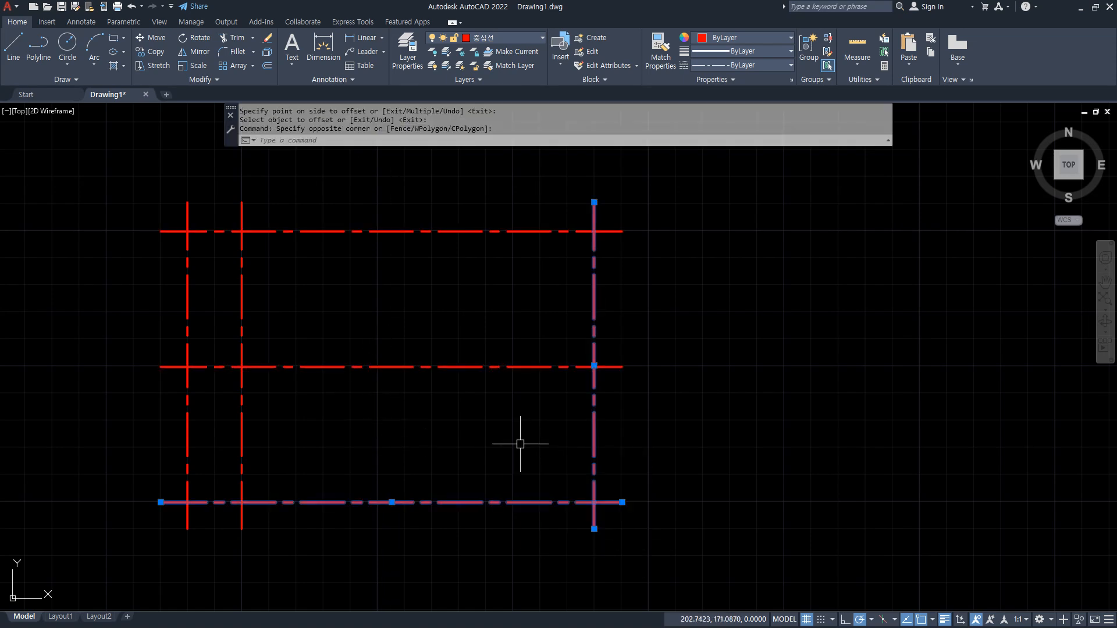
click(204, 255)
click(142, 212)
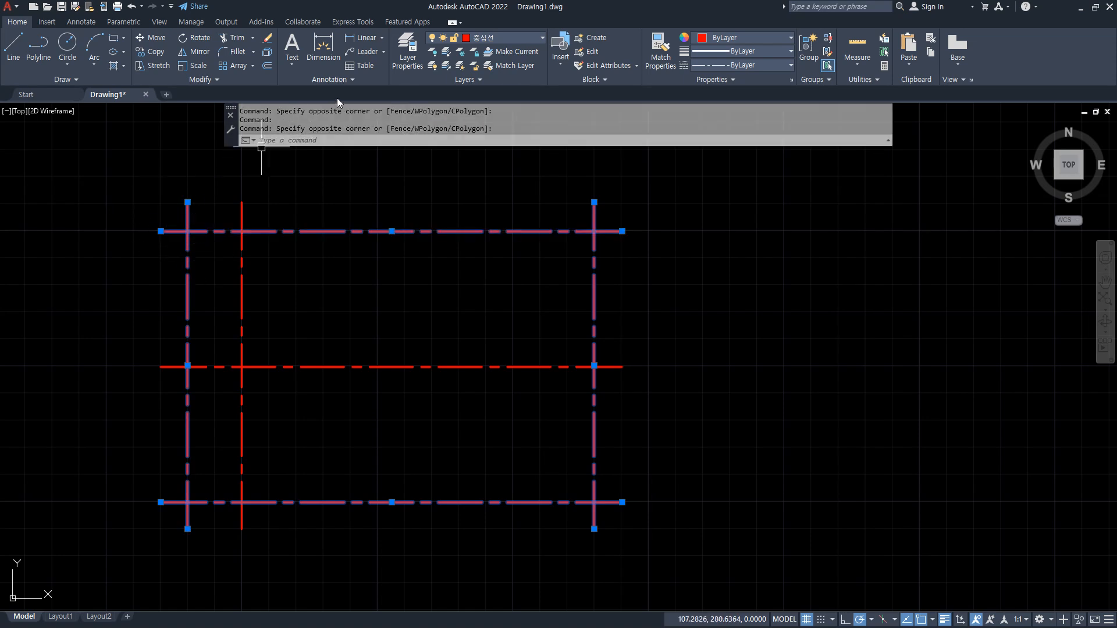
click(489, 40)
click(484, 93)
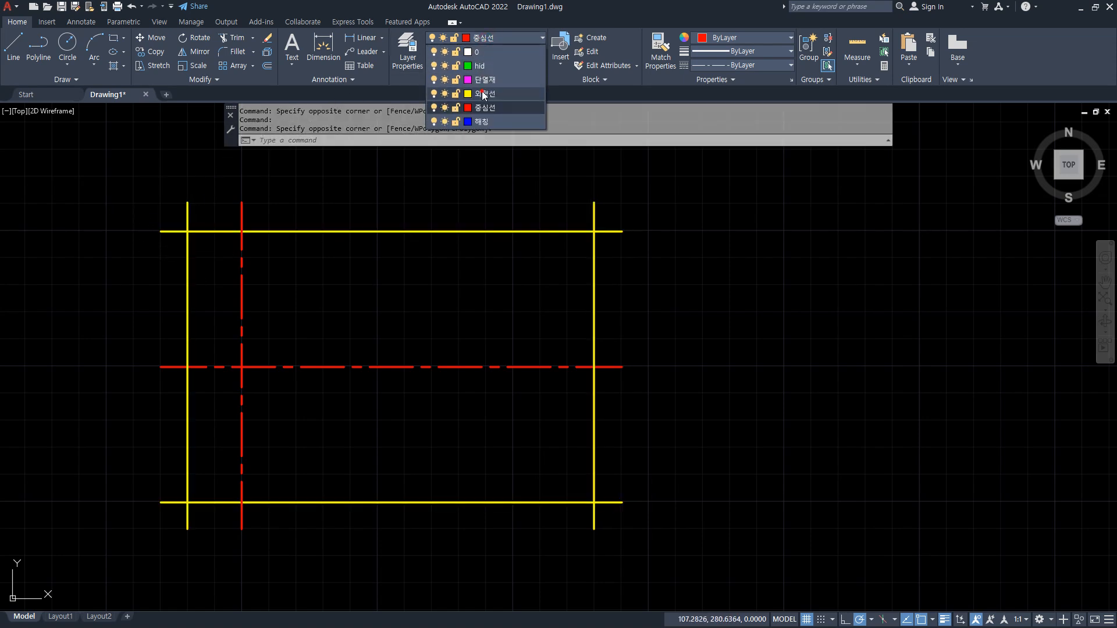
key(Escape)
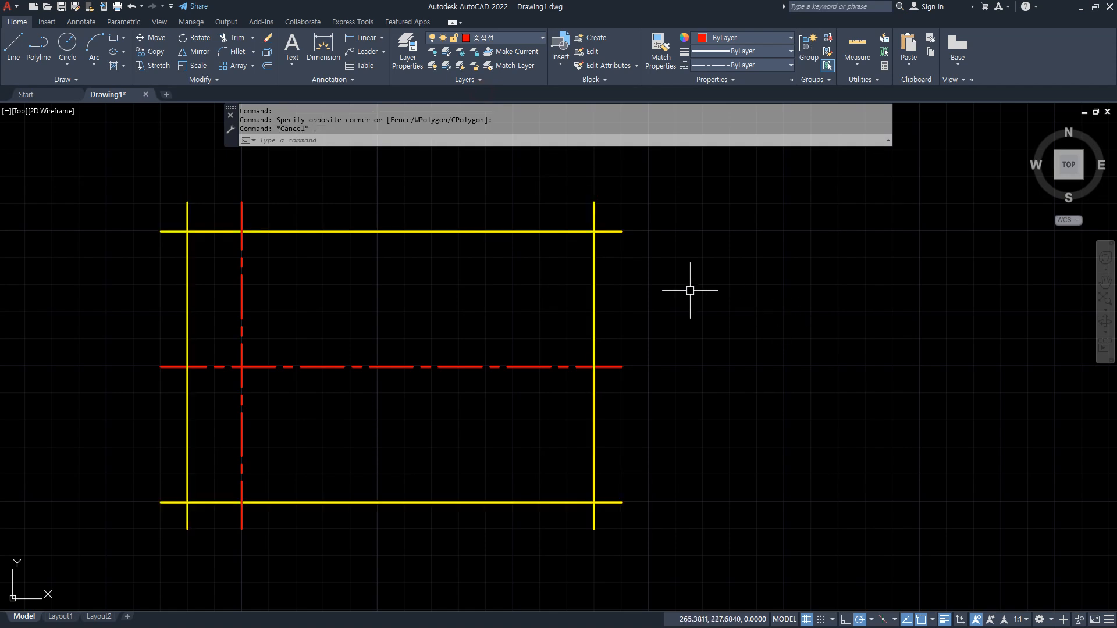
mouse_move(640, 283)
mouse_down()
mouse_move(568, 250)
mouse_move(640, 281)
mouse_up()
mouse_move(765, 99)
mouse_down()
mouse_move(748, 12)
mouse_move(756, 96)
mouse_up()
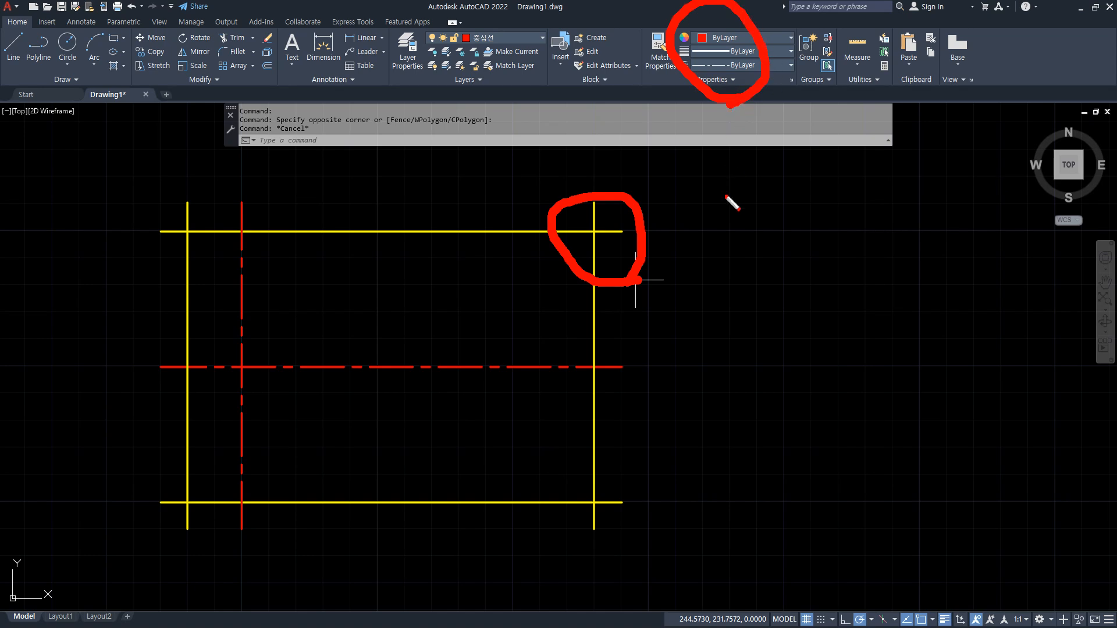
key(Escape)
- Trim the overhanging line ends at the rectangle's two right corners
text(tr)
key(Return)
click(589, 205)
click(636, 242)
key(Return)
click(621, 489)
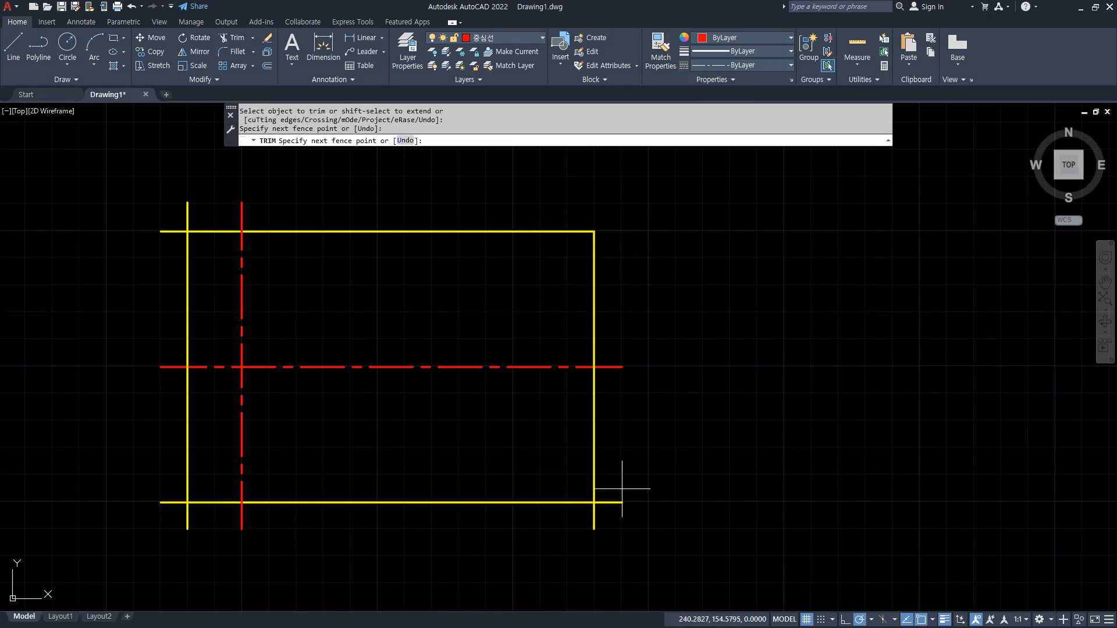
click(592, 522)
key(Return)
- Trim the overhanging line ends at the rectangle's two left corners
click(200, 525)
click(164, 501)
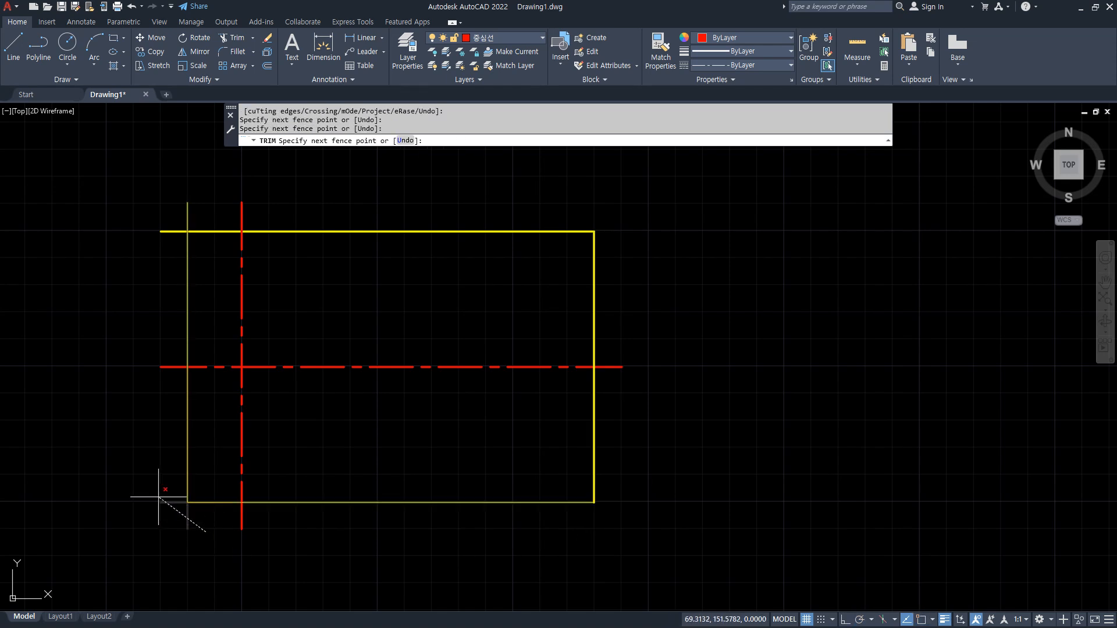
key(Return)
click(167, 247)
click(195, 207)
key(Return)
key(Return)
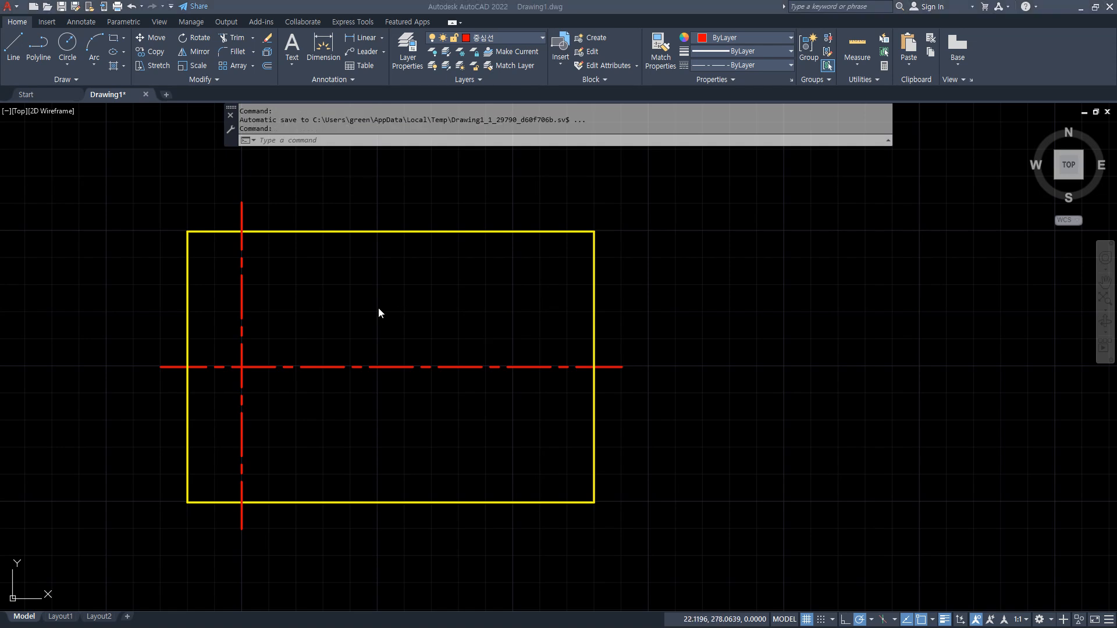
- Offset the vertical centre line by 10 to its right
text(o)
key(Return)
text(1)
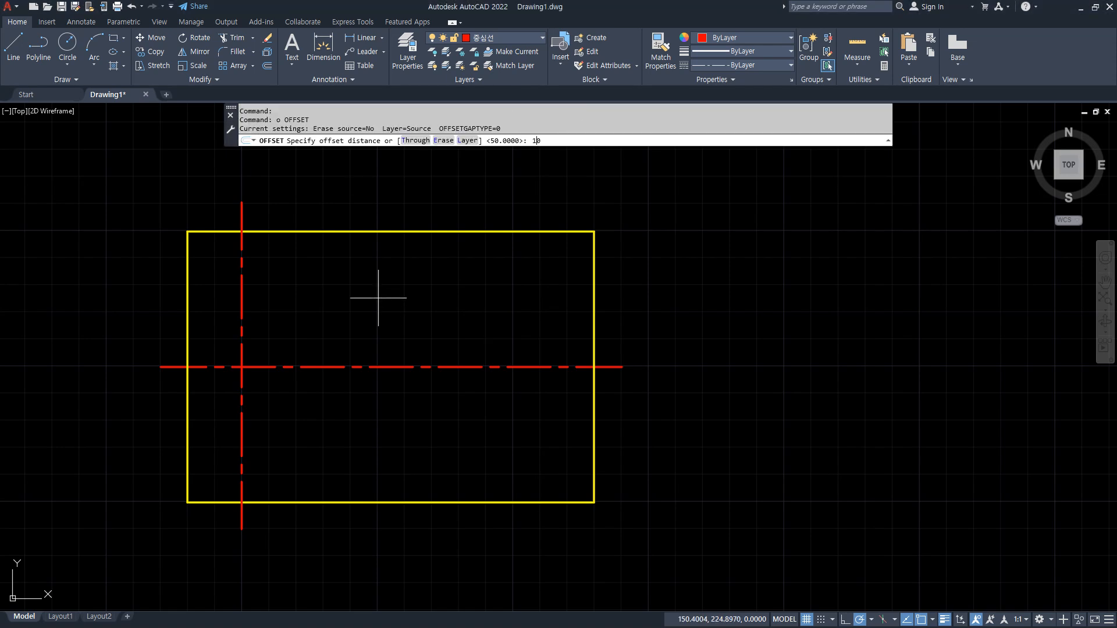
text(0)
key(Return)
click(243, 329)
click(398, 328)
key(Return)
- Offset the rectangle's top and bottom edges inward by 18
key(Return)
text(18)
key(Return)
click(504, 236)
click(505, 227)
click(504, 230)
click(486, 313)
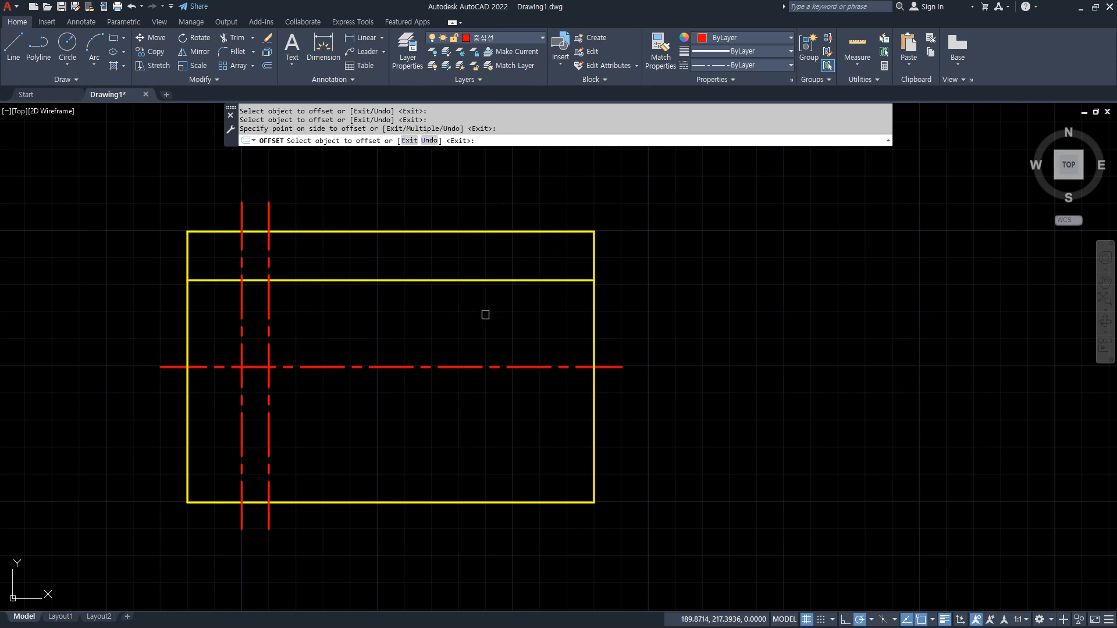
click(488, 503)
click(485, 468)
key(Return)
- Match the properties of the lower inner outline line onto the vertical line offset by 10
click(660, 50)
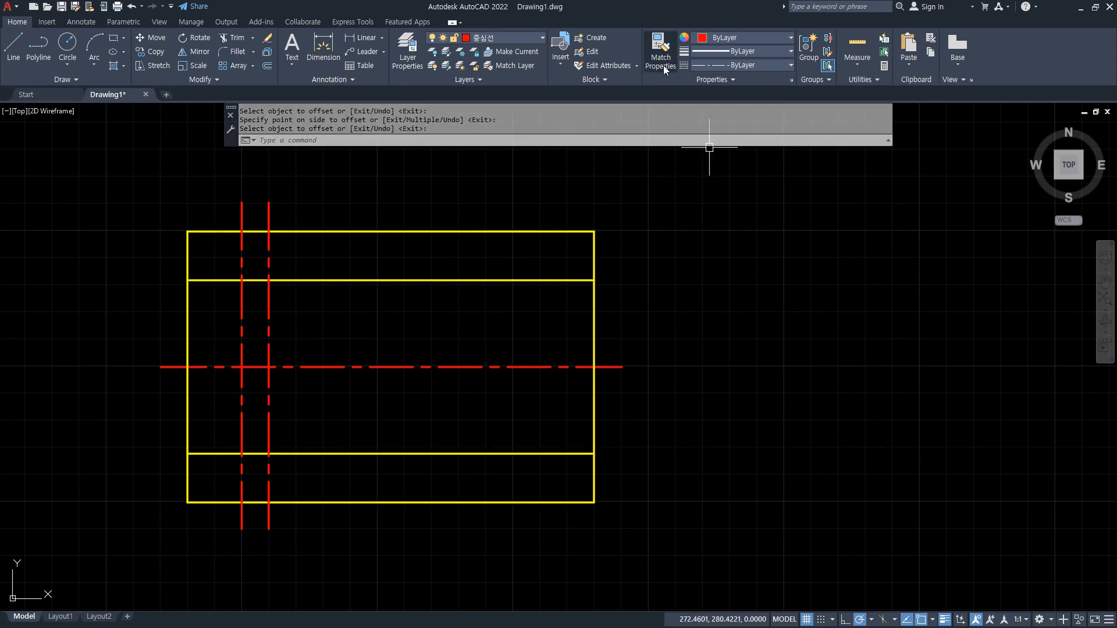
click(330, 457)
click(268, 413)
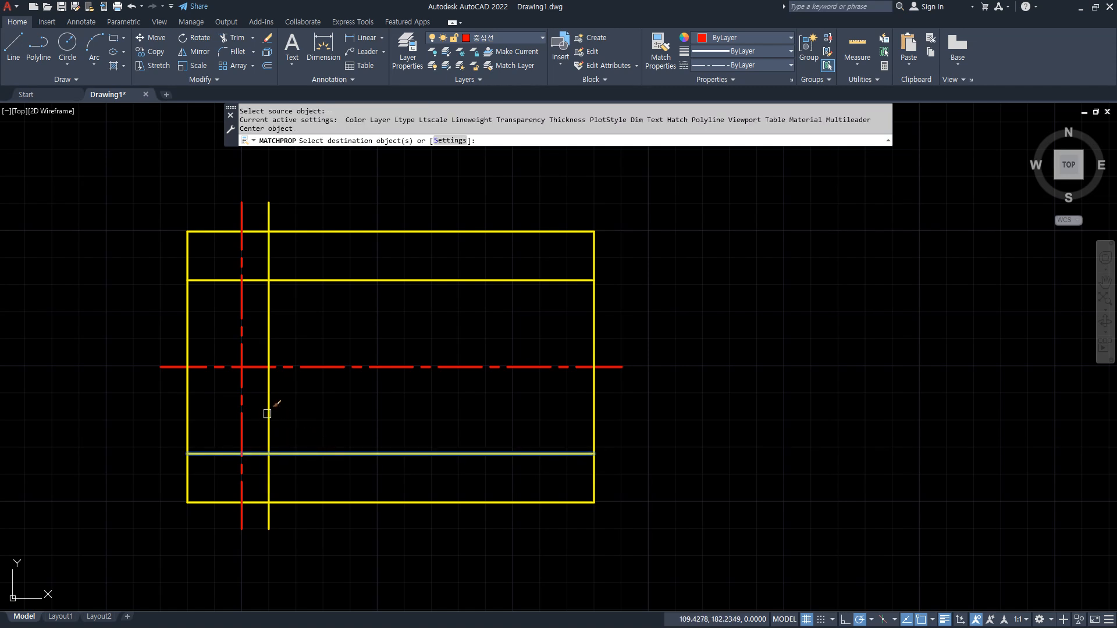
key(Return)
- Trim away the rectangle's right edge between the two inner horizontal lines
click(592, 308)
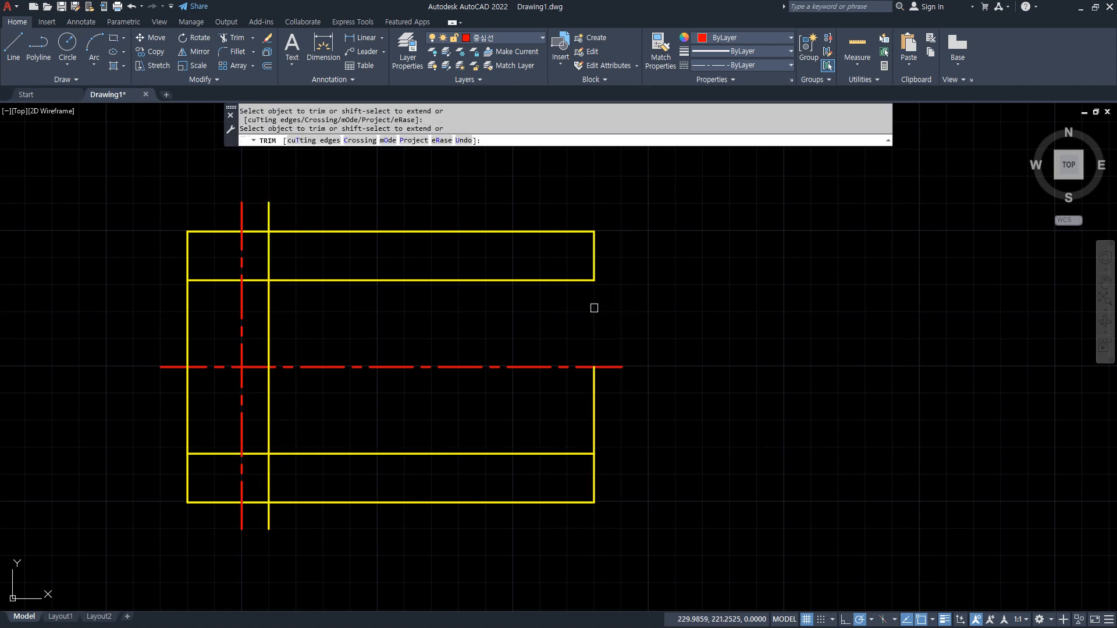
click(596, 400)
key(Return)
- Erase the upper and lower inner horizontal lines
click(536, 453)
click(521, 281)
text(e)
key(Return)
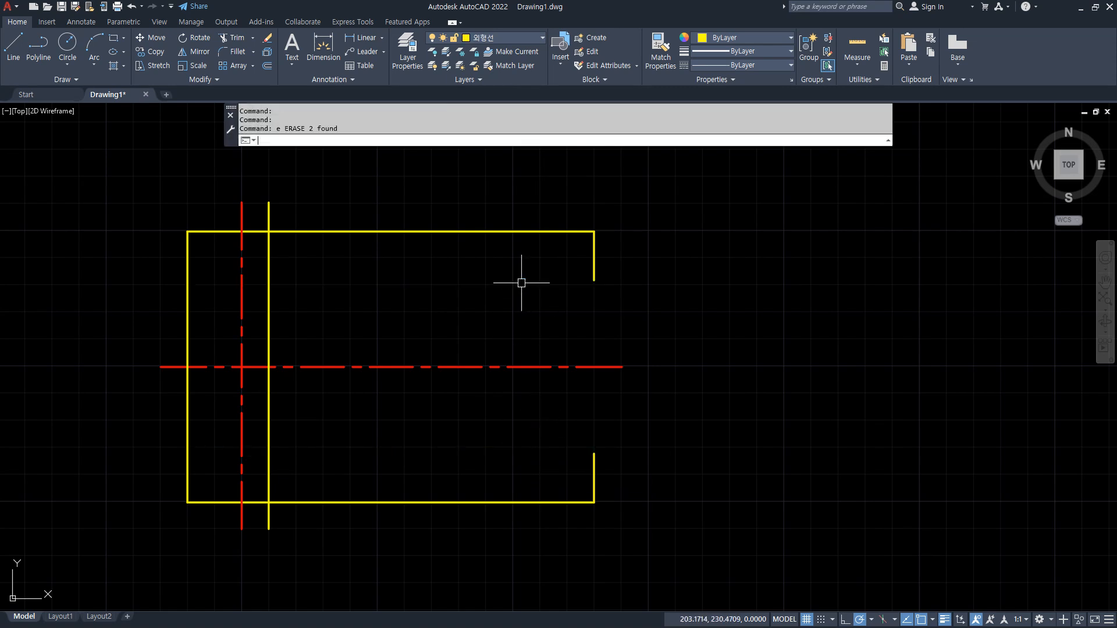
text(l)
key(Return)
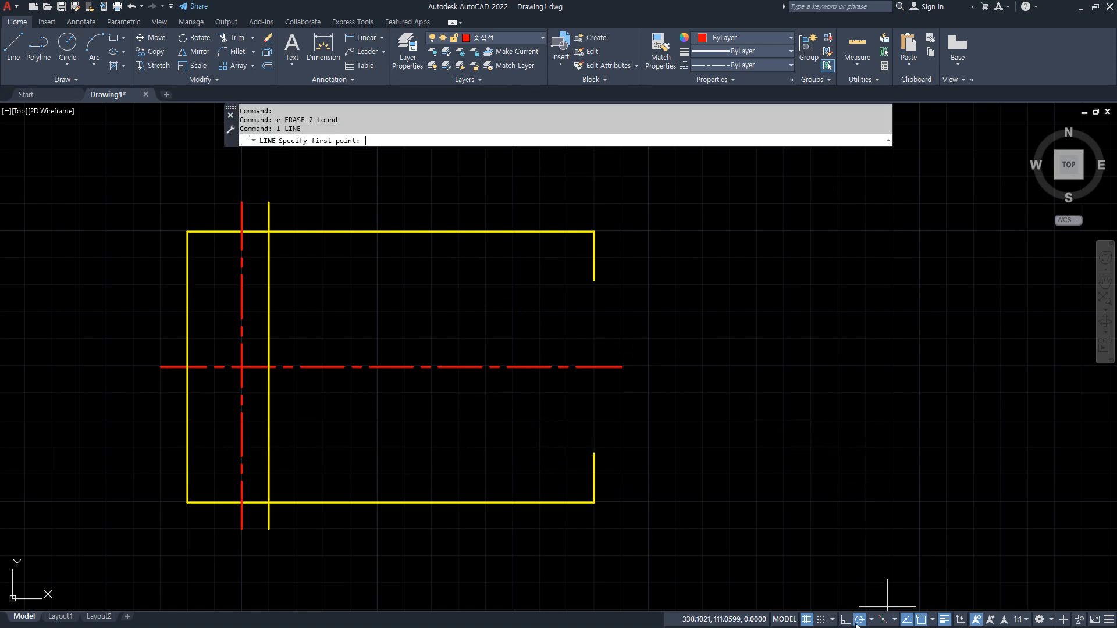
key(Escape)
key(Escape)
key(Escape)
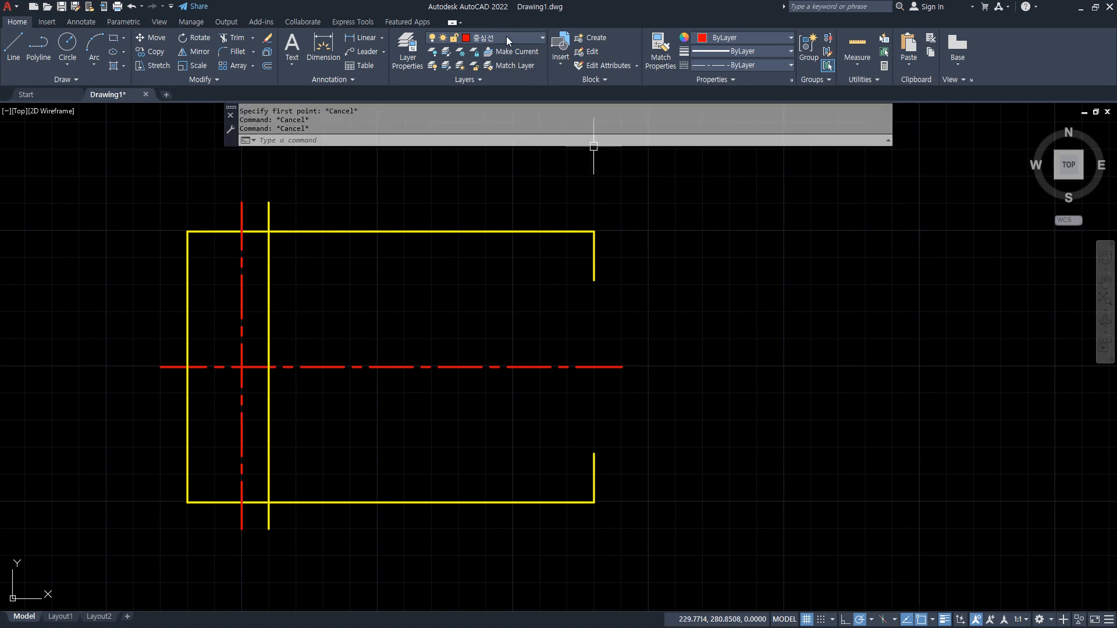
- On the 외형선 layer, draw a polar-tracked line at 190° from the upper right edge's open end to the inner vertical line
click(508, 38)
click(495, 94)
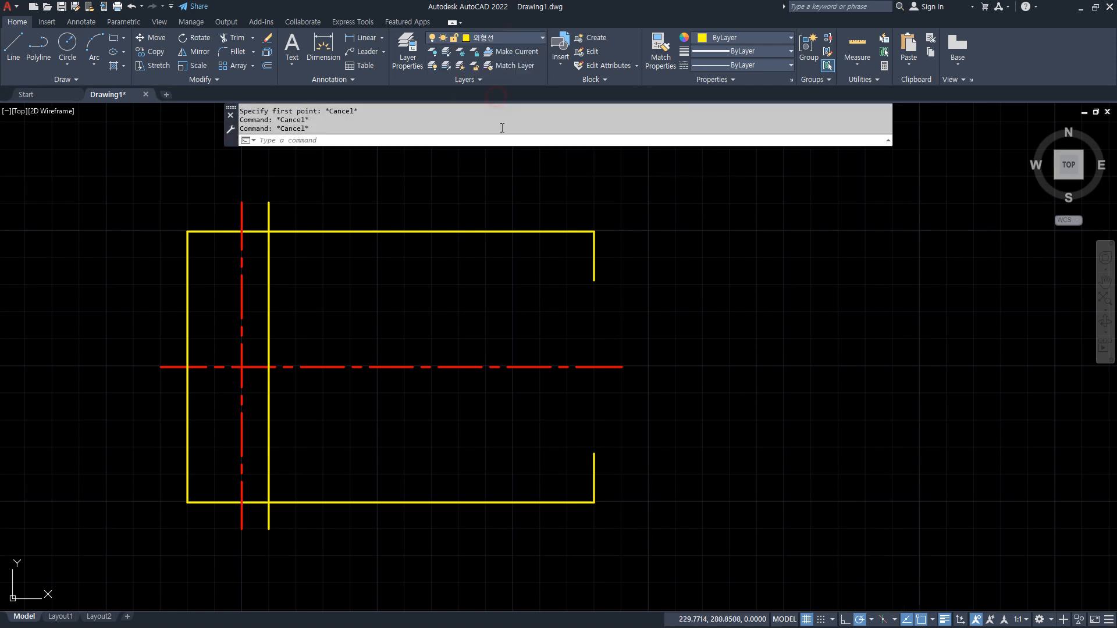
text(l)
key(Return)
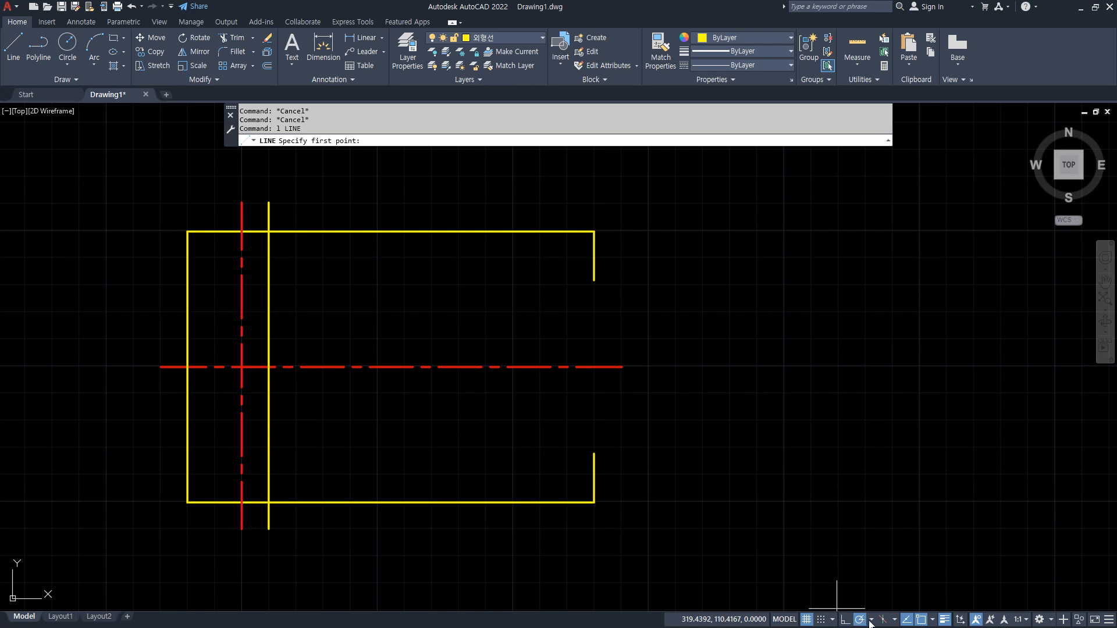
click(870, 621)
click(877, 576)
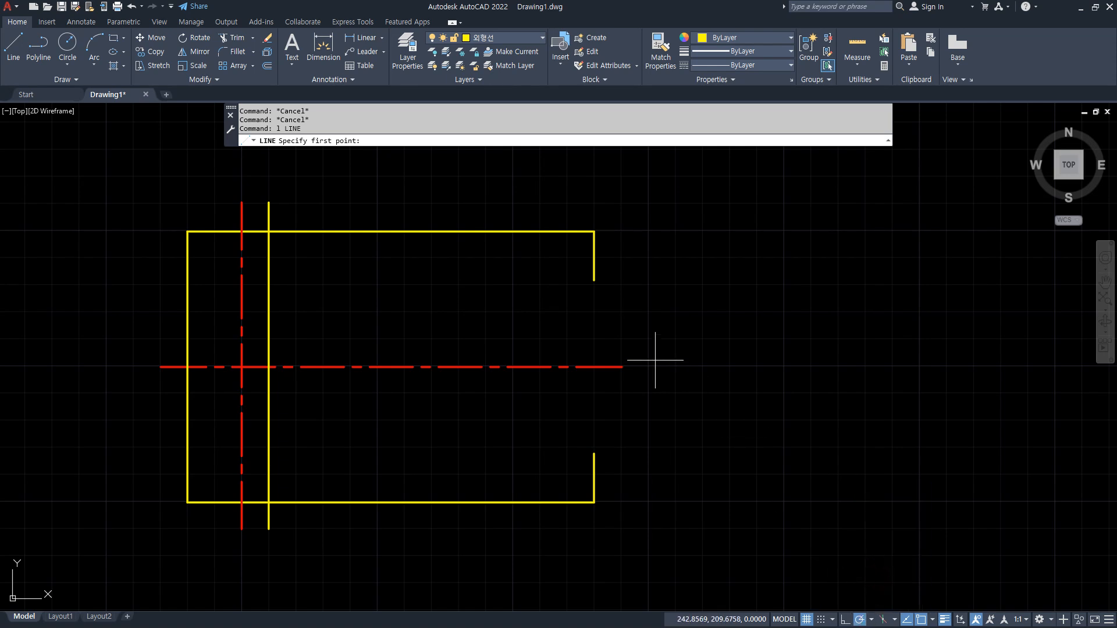
click(594, 280)
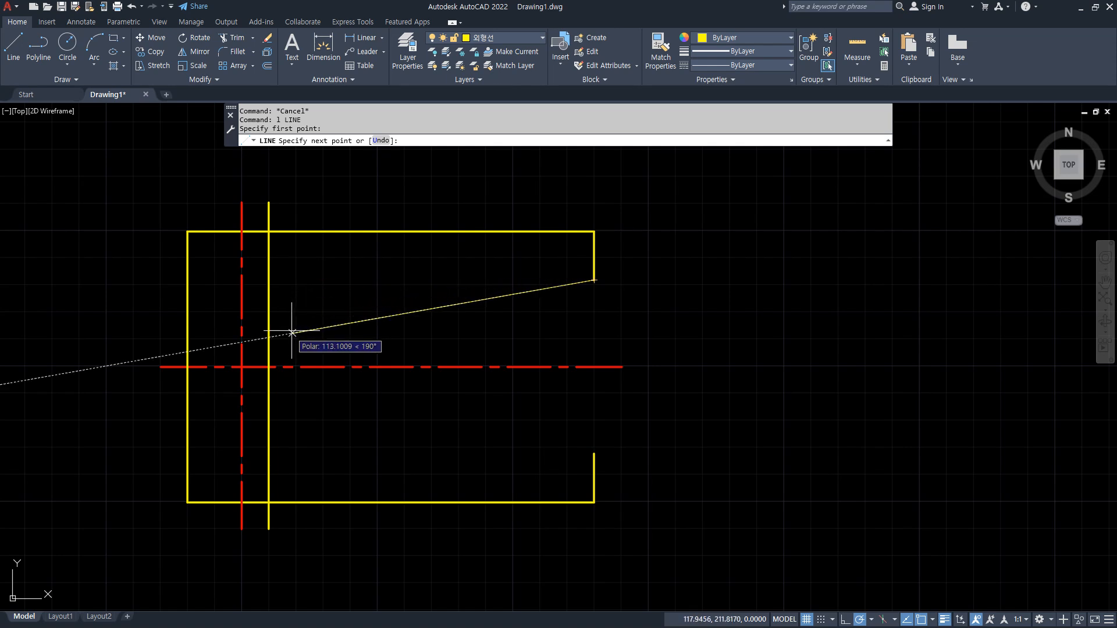
click(269, 338)
key(Escape)
- Draw the mirrored slanted line from the lower right edge's open end up to the inner vertical line
key(Return)
click(594, 453)
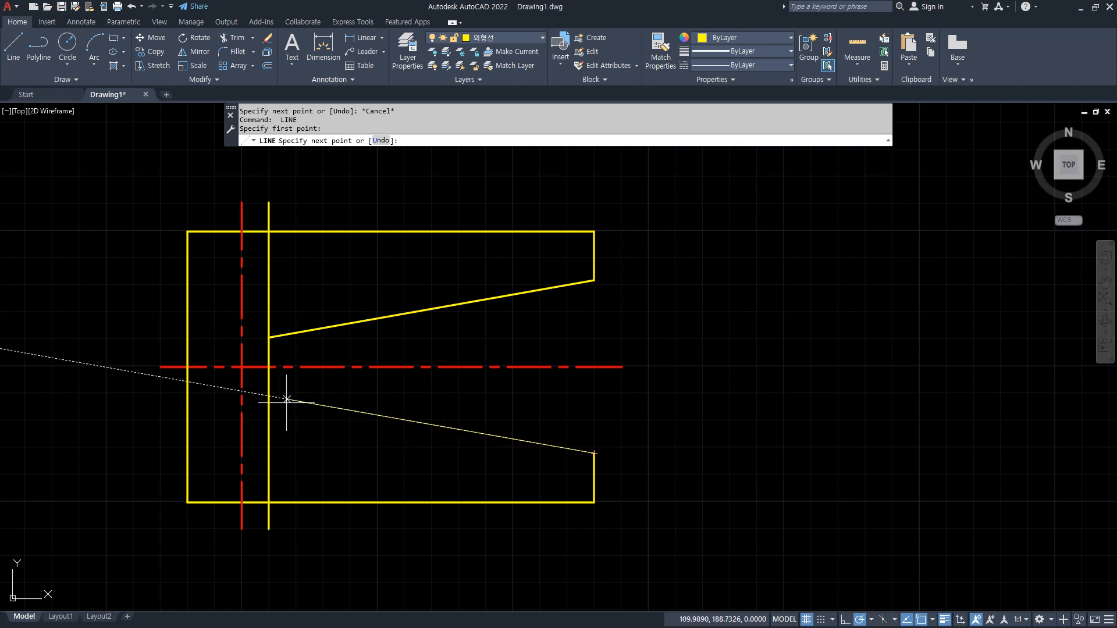
click(268, 397)
key(Escape)
- Trim the inner vertical line so only the segment between the two slanted lines remains
text(tr)
key(Return)
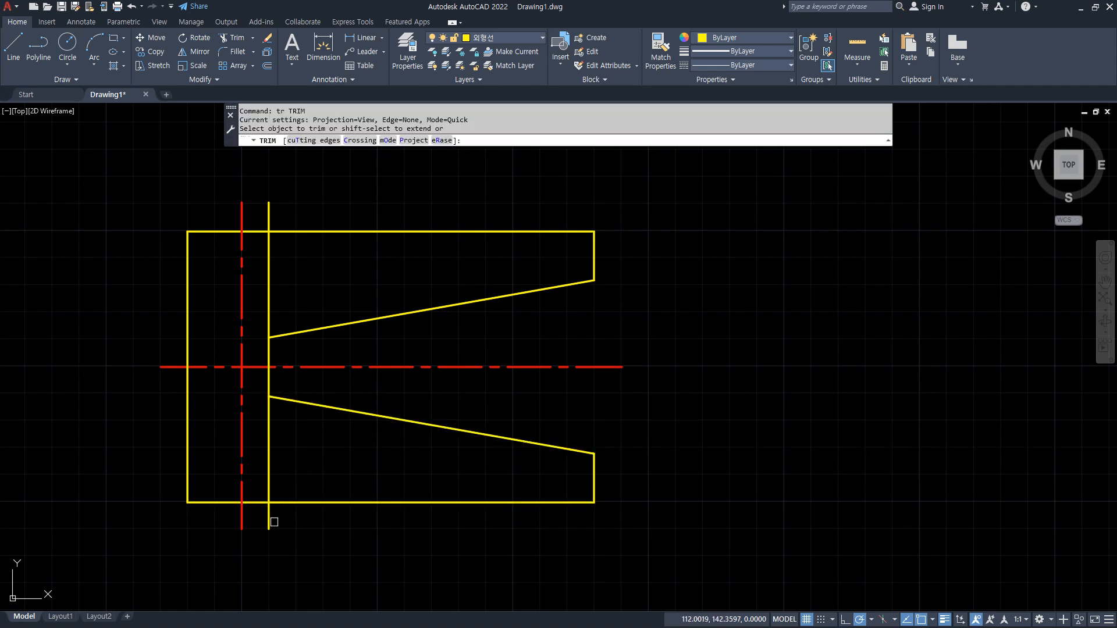
click(270, 519)
click(269, 469)
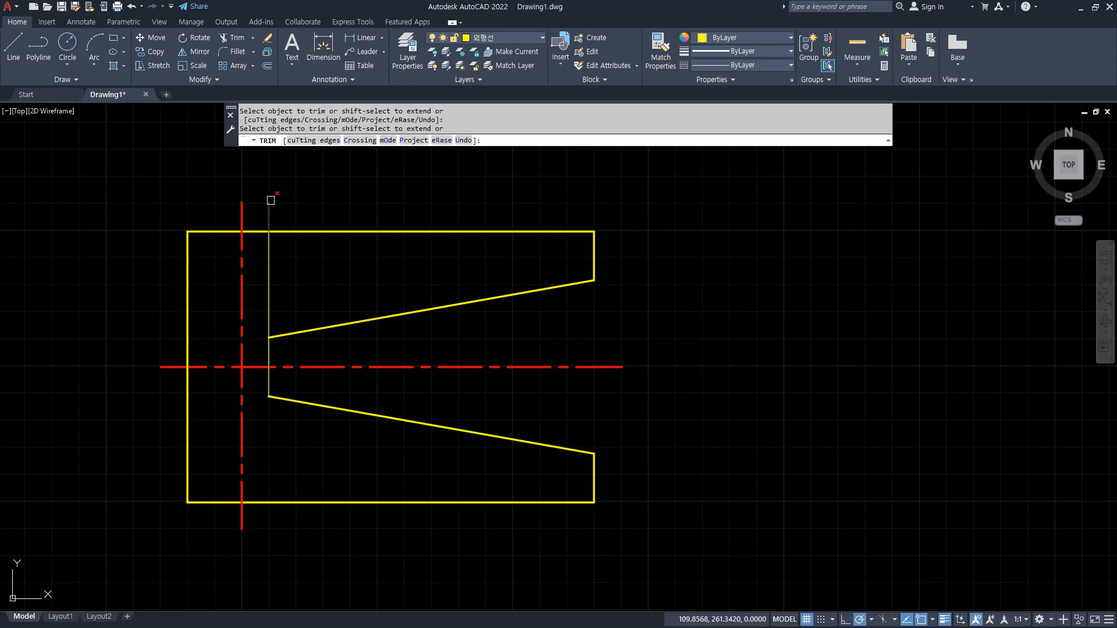
click(269, 245)
key(Return)
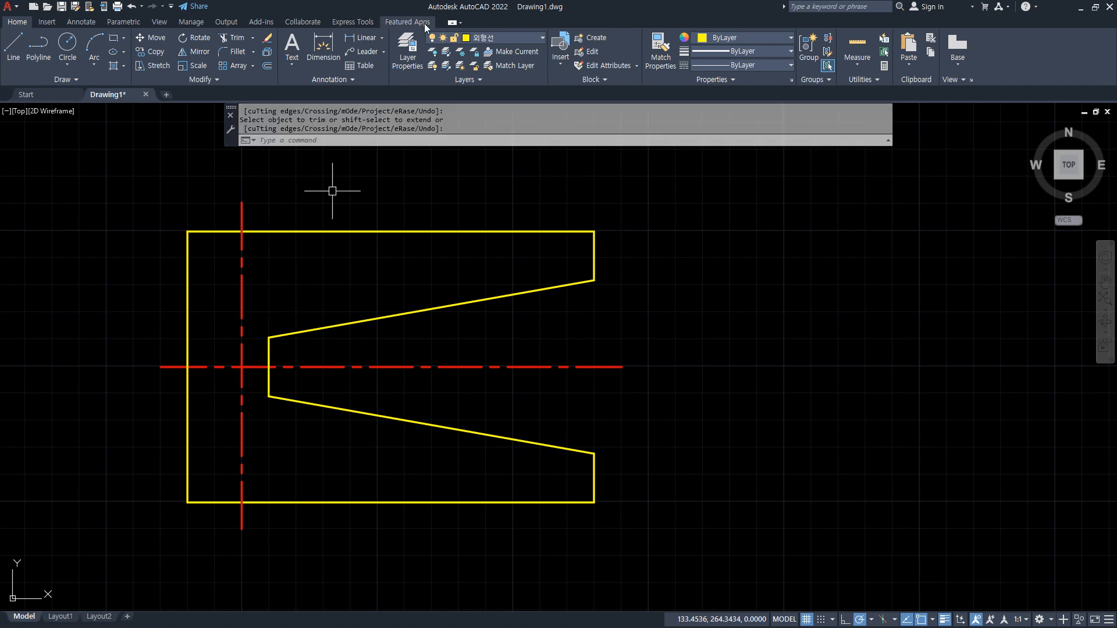
- On the hid layer, draw a circle of radius 10 centred on the intersection of the centre lines
click(501, 37)
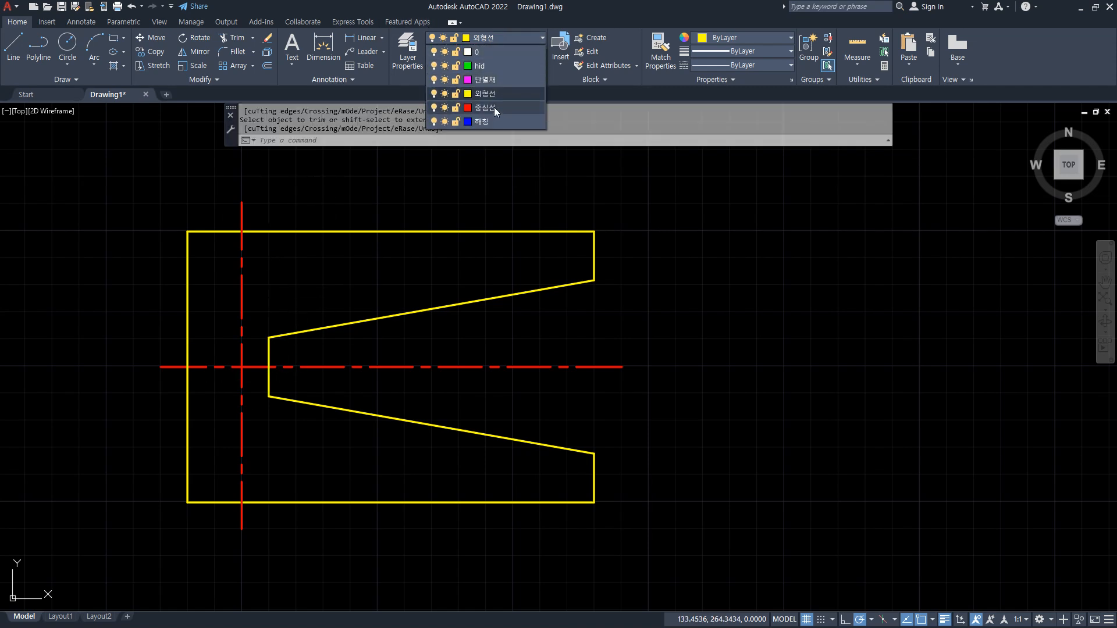
click(493, 65)
text(c)
key(Return)
click(242, 367)
text(10)
key(Return)
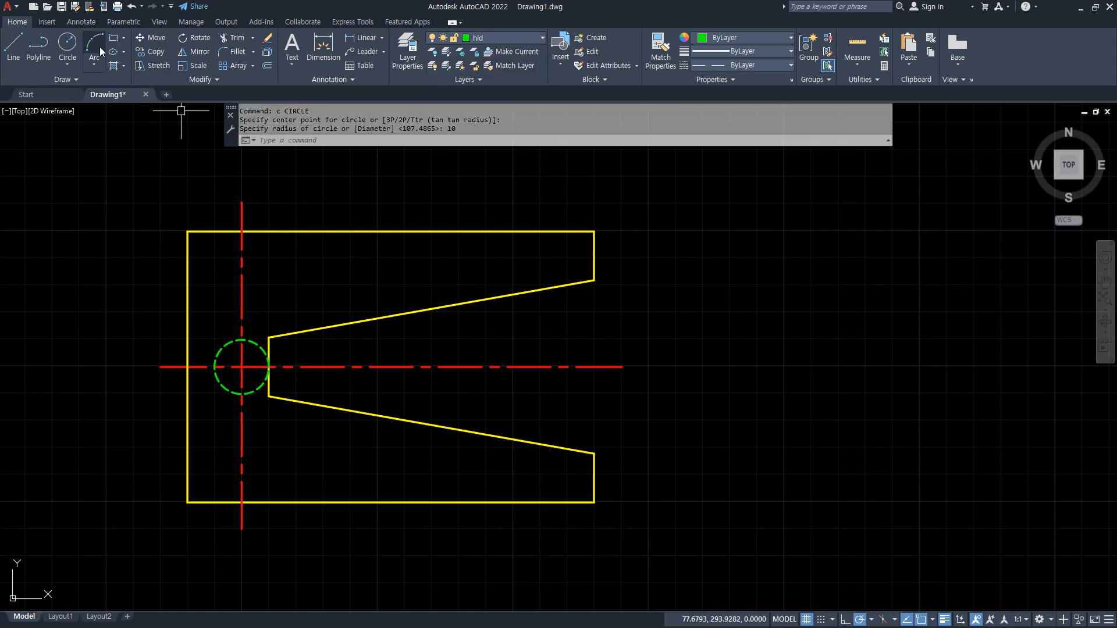
- Draw a Tan, Tan, Tan circle touching the small circle and the outline's left and top edges
click(73, 70)
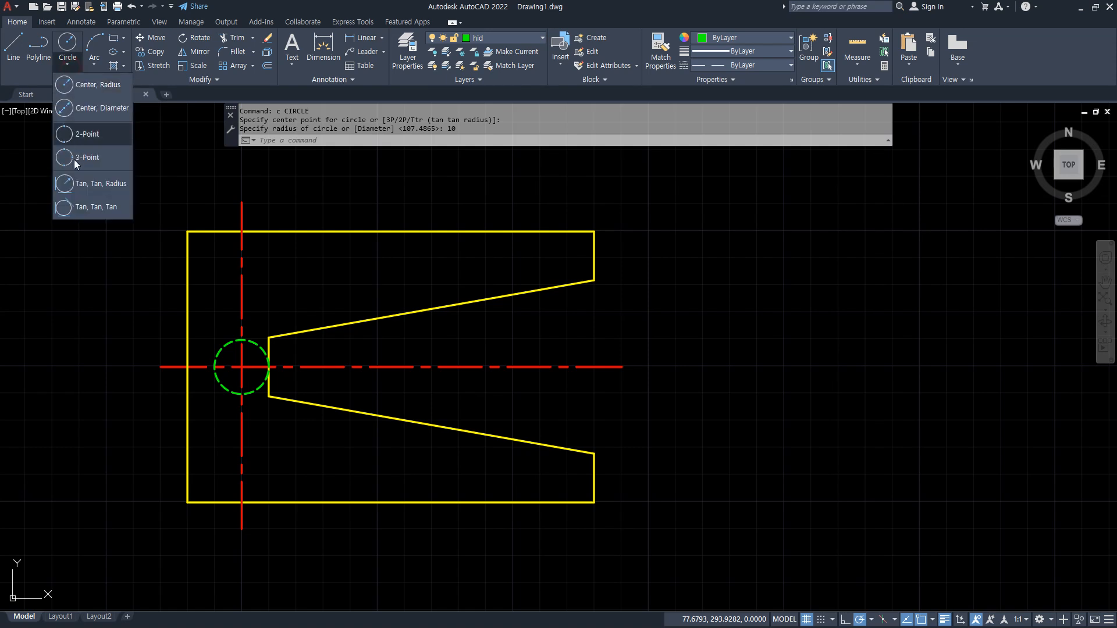
click(89, 211)
click(231, 338)
click(189, 288)
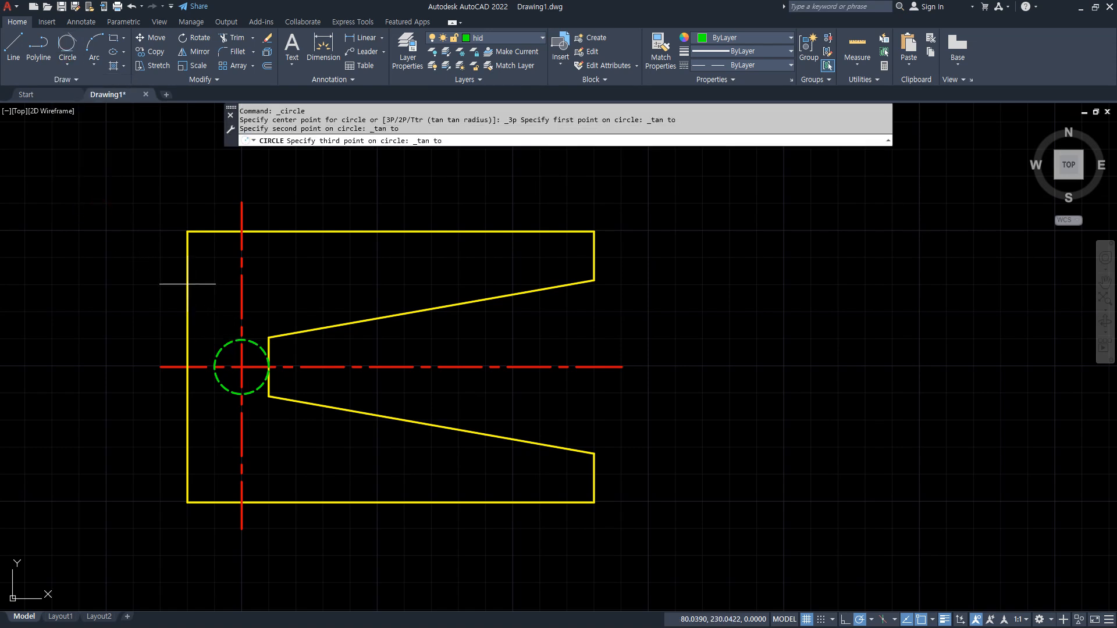
click(276, 227)
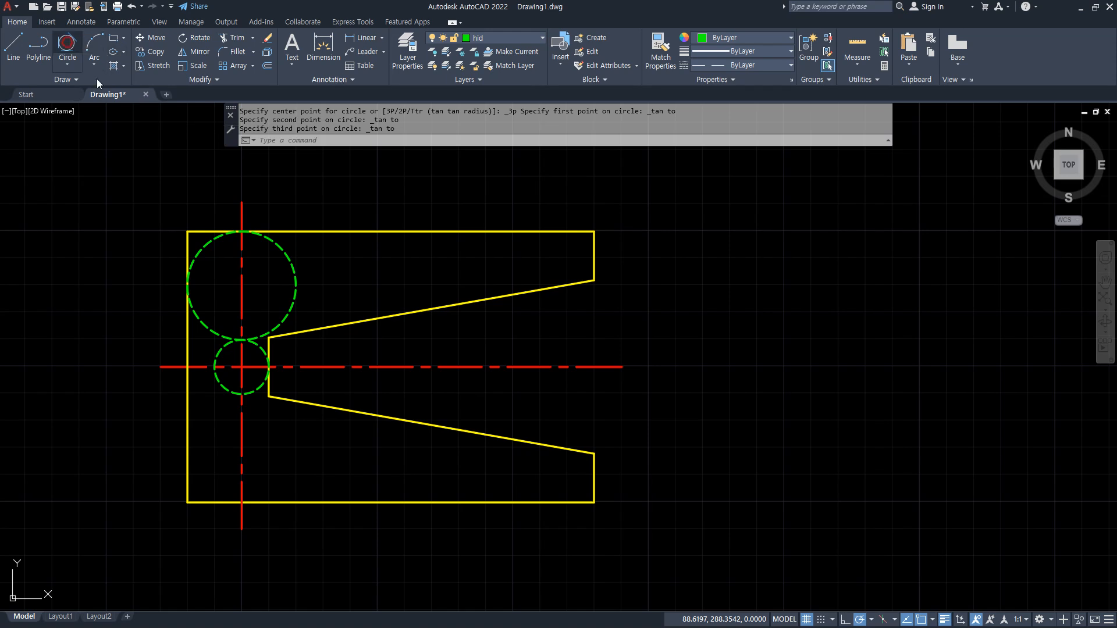
- Draw a Tan, Tan, Tan circle touching the upper slanted line, the large corner circle and the top edge
click(68, 45)
click(334, 324)
click(292, 260)
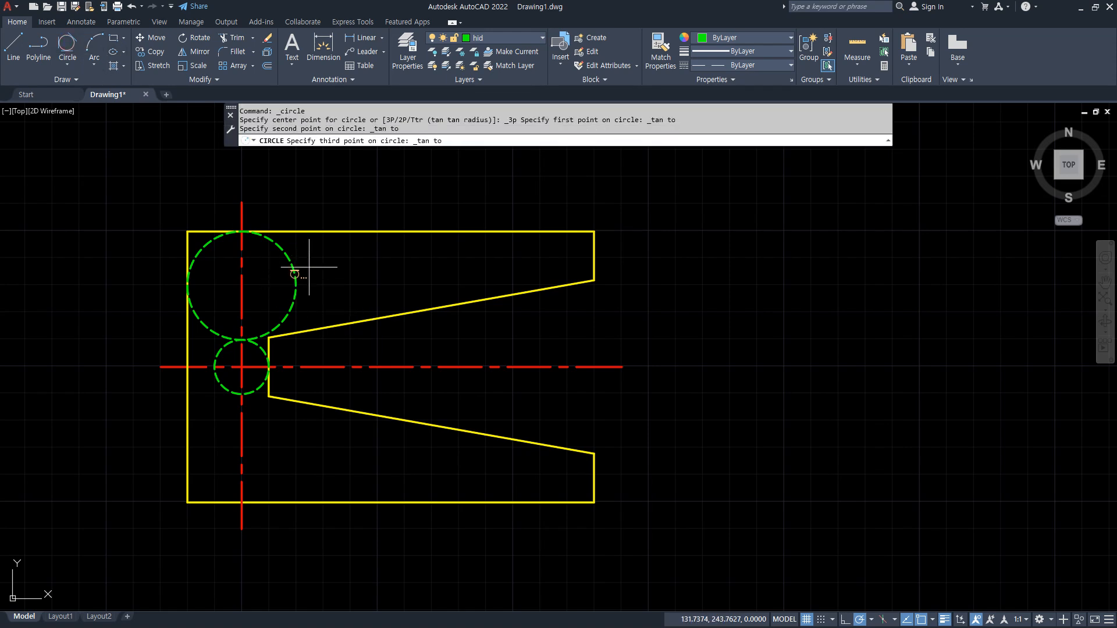
click(335, 231)
- Add a third circle to the upper row, tangent to the slanted line, the second circle and the top edge
click(68, 45)
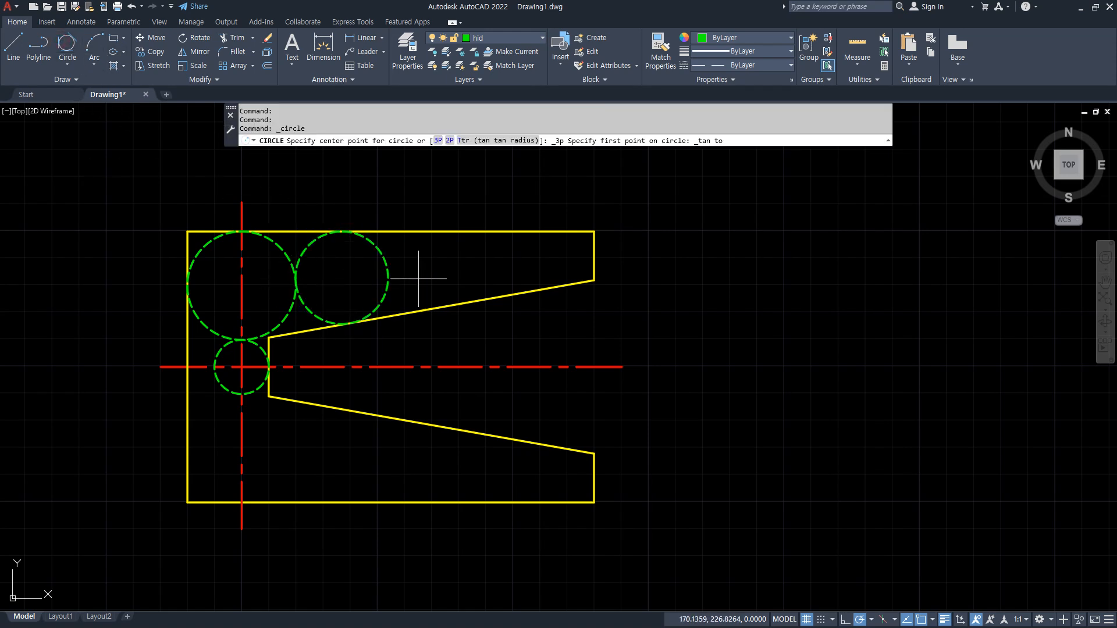
click(431, 301)
click(387, 263)
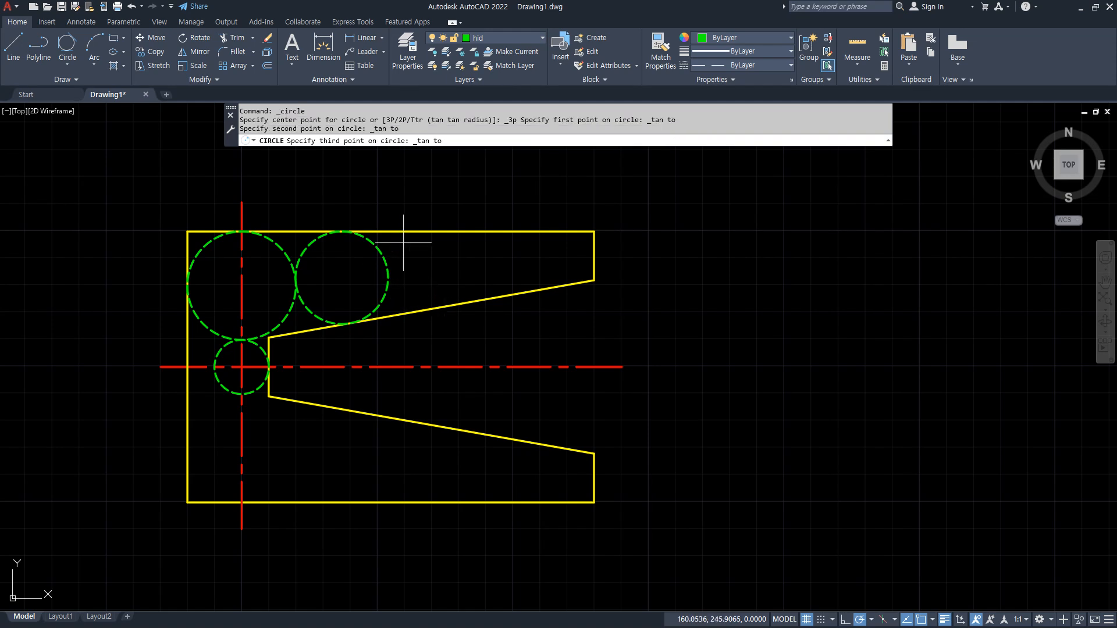
click(408, 235)
- Add a fourth circle to the upper row, tangent to the slanted line, the third circle and the top edge
click(68, 46)
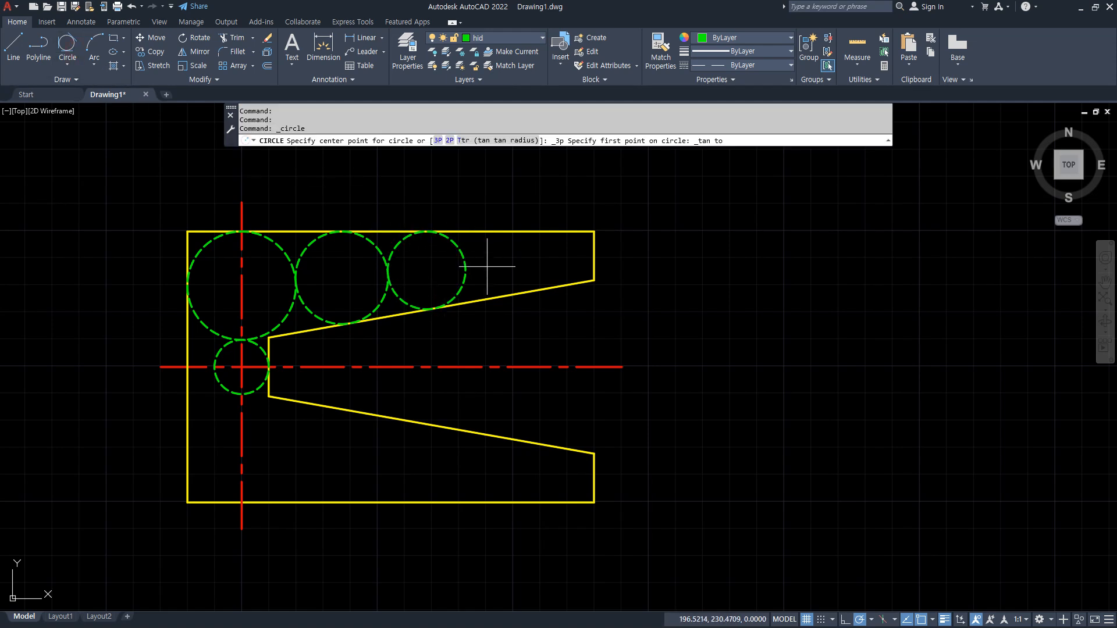
click(518, 293)
click(463, 267)
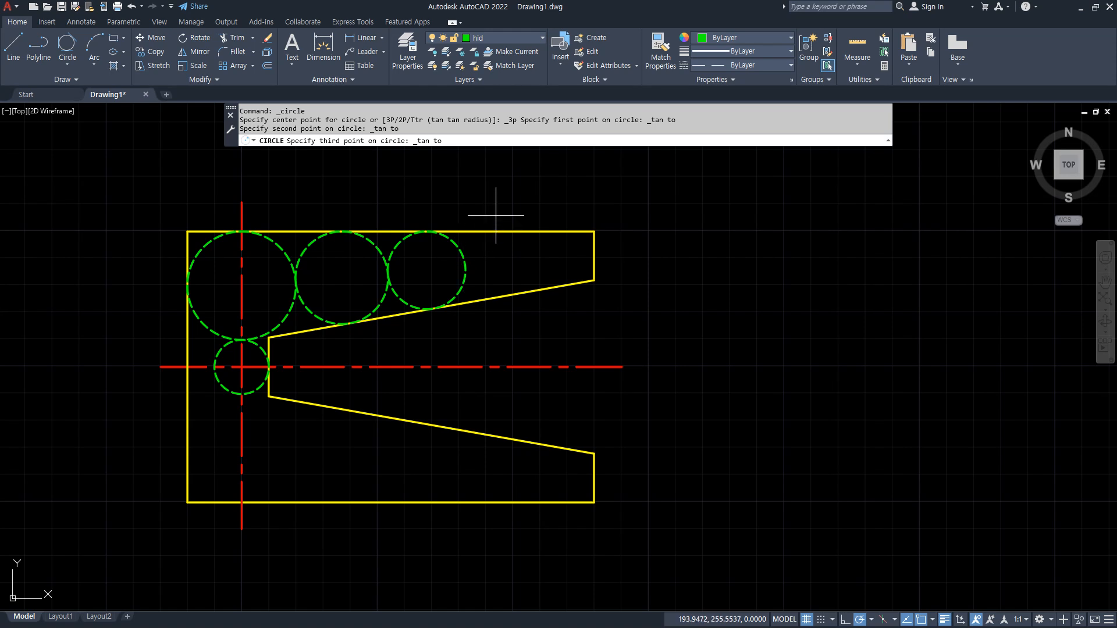
click(458, 224)
- Add a fifth circle to the upper row, tangent to the slanted line, the fourth circle and the top edge
click(67, 46)
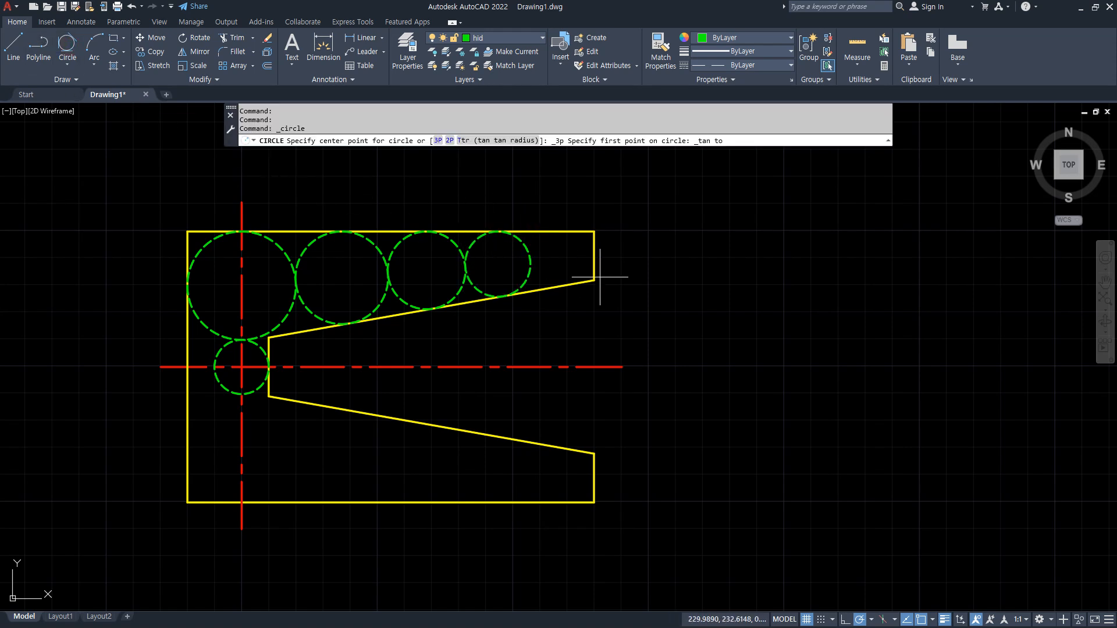
click(562, 285)
click(528, 259)
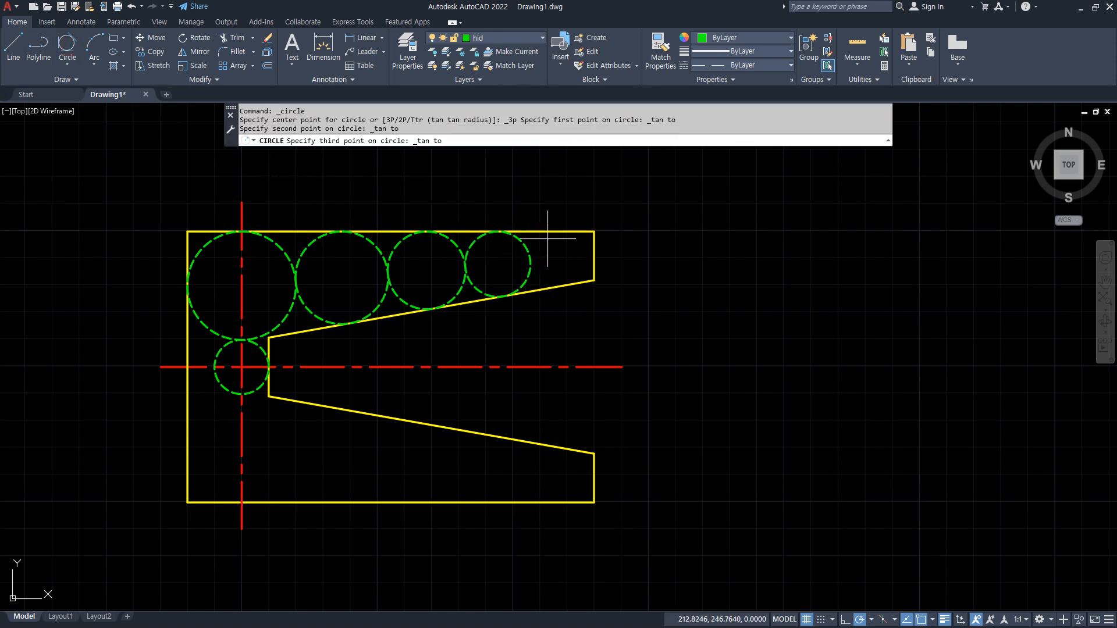
click(549, 234)
- Switch plotting off and back on for the hid and 외형선 layers in the layer properties
click(408, 51)
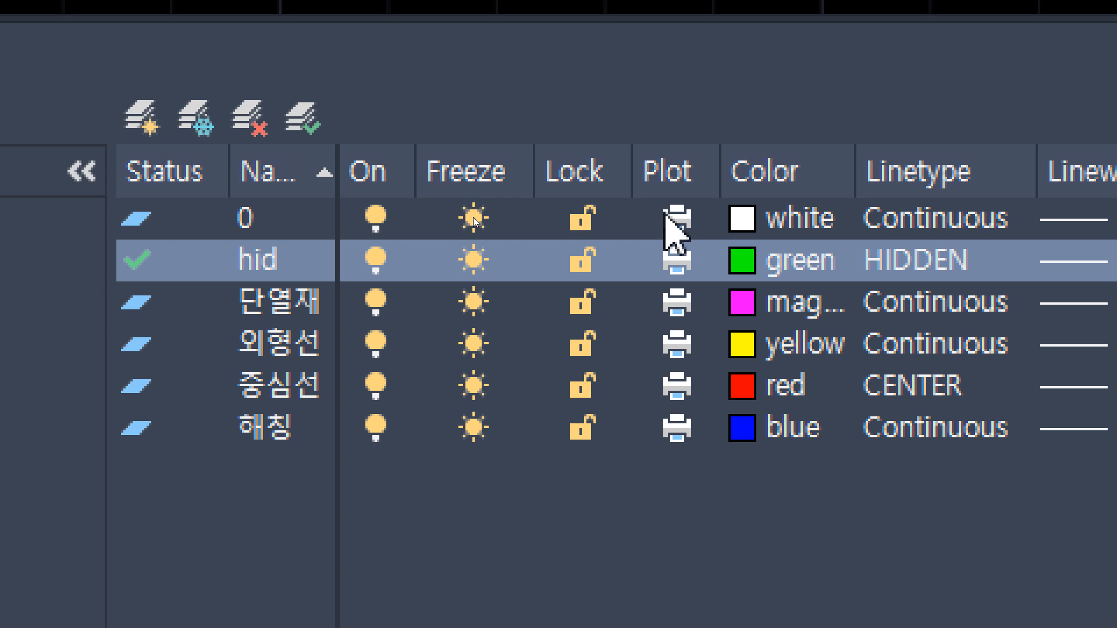
click(481, 232)
click(692, 269)
click(690, 342)
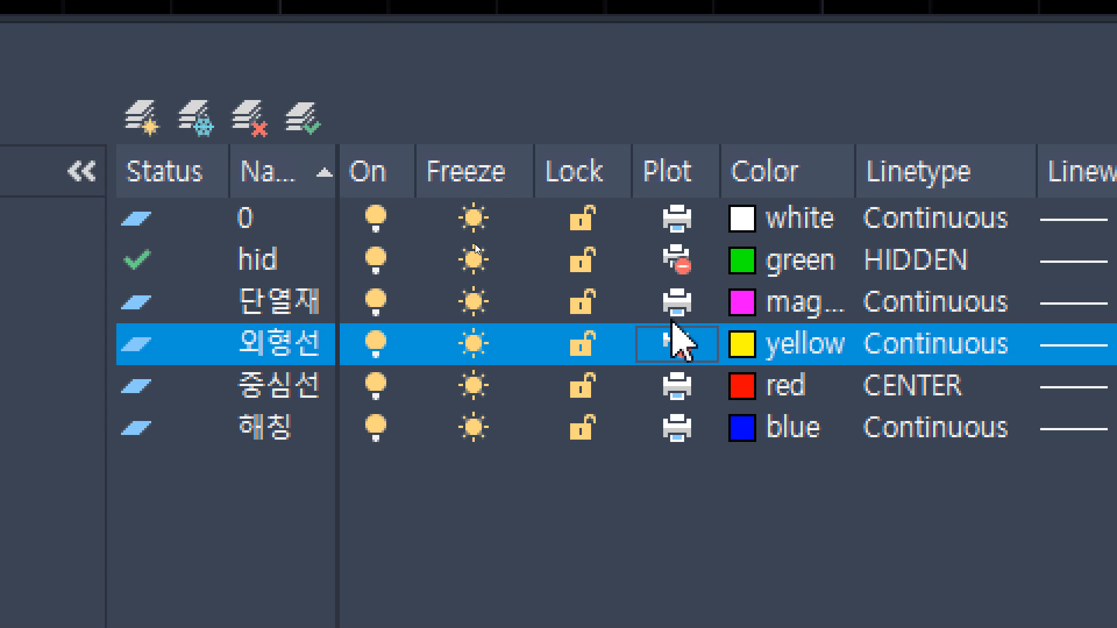
click(677, 343)
click(676, 262)
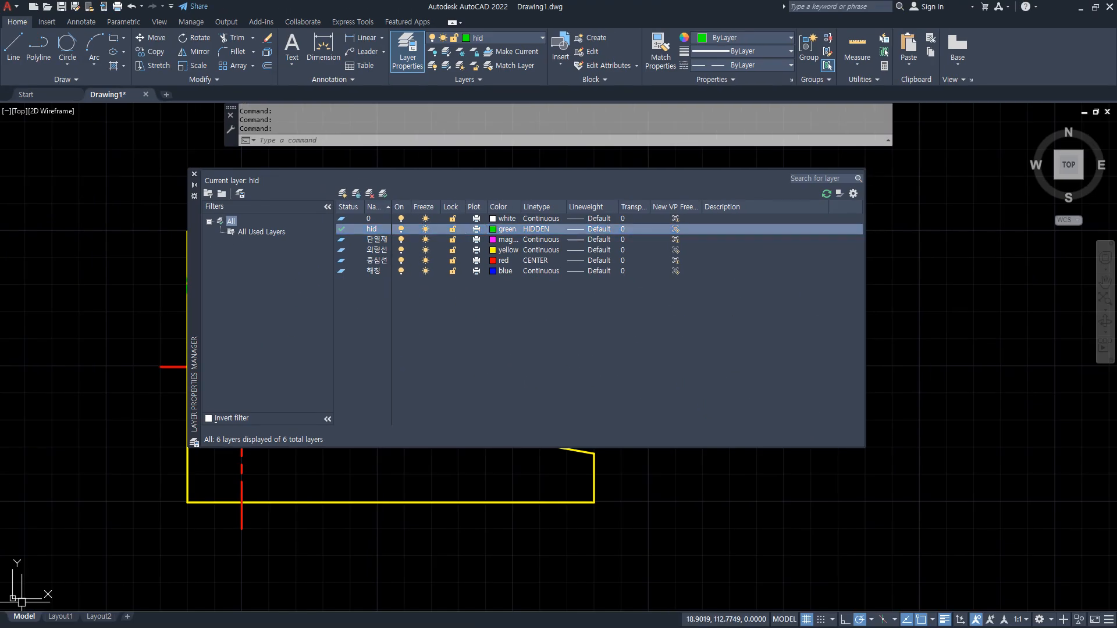
- Switch to the Notepad notes and add an indented Off/On entry below the last lineweight line
key(alt+Tab)
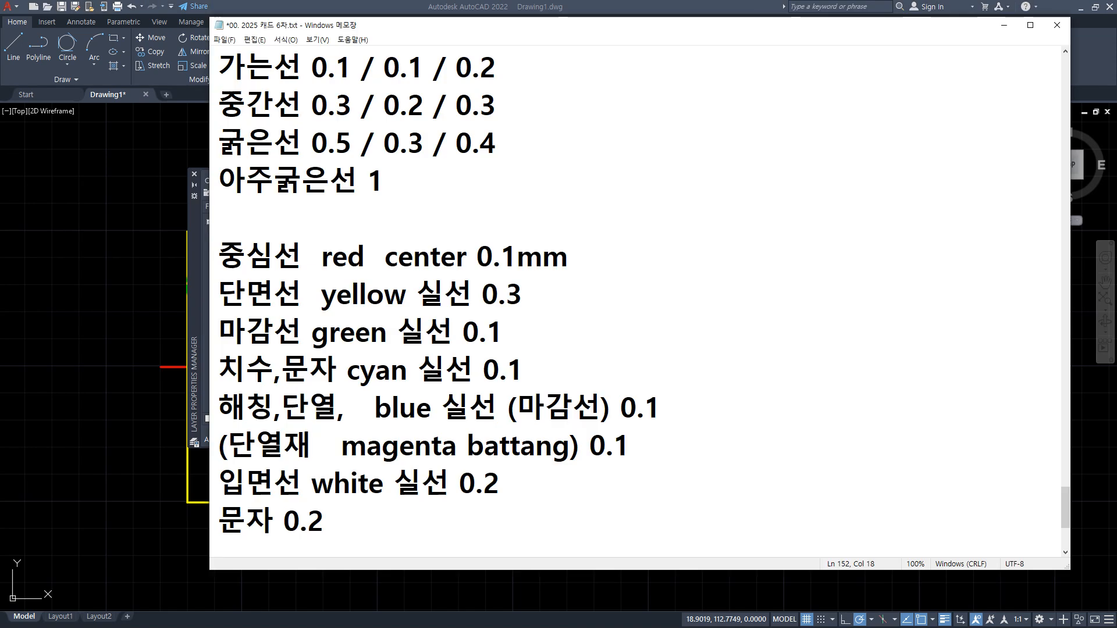
scroll(564, 407, down, 2)
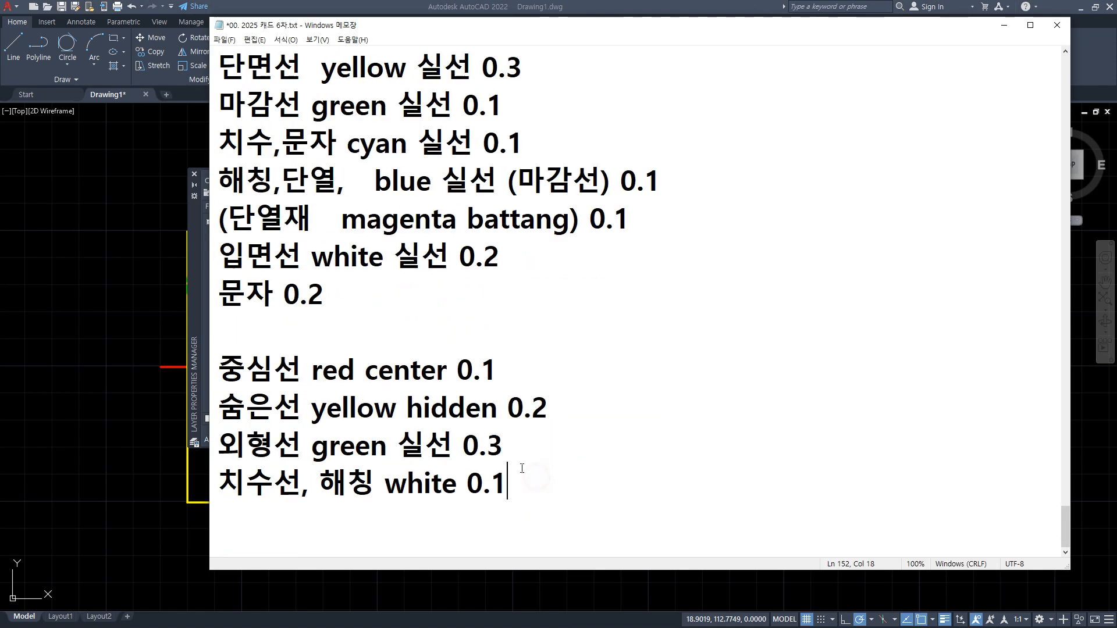
key(Return)
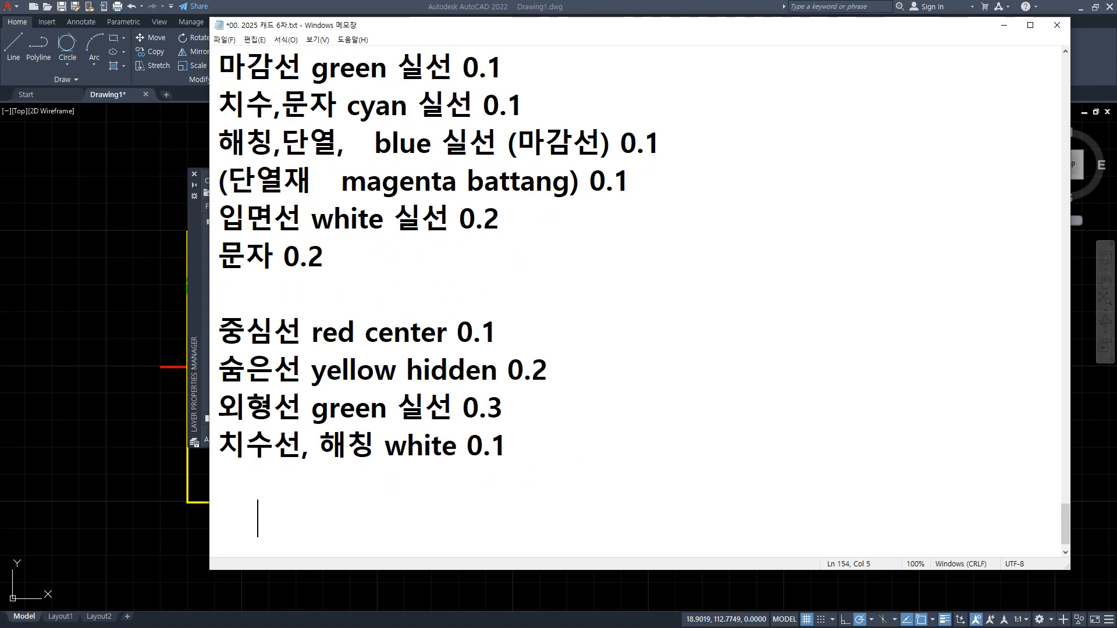
text(ㅒ)
key(BackSpace)
key(Hangul)
text(Off/On)
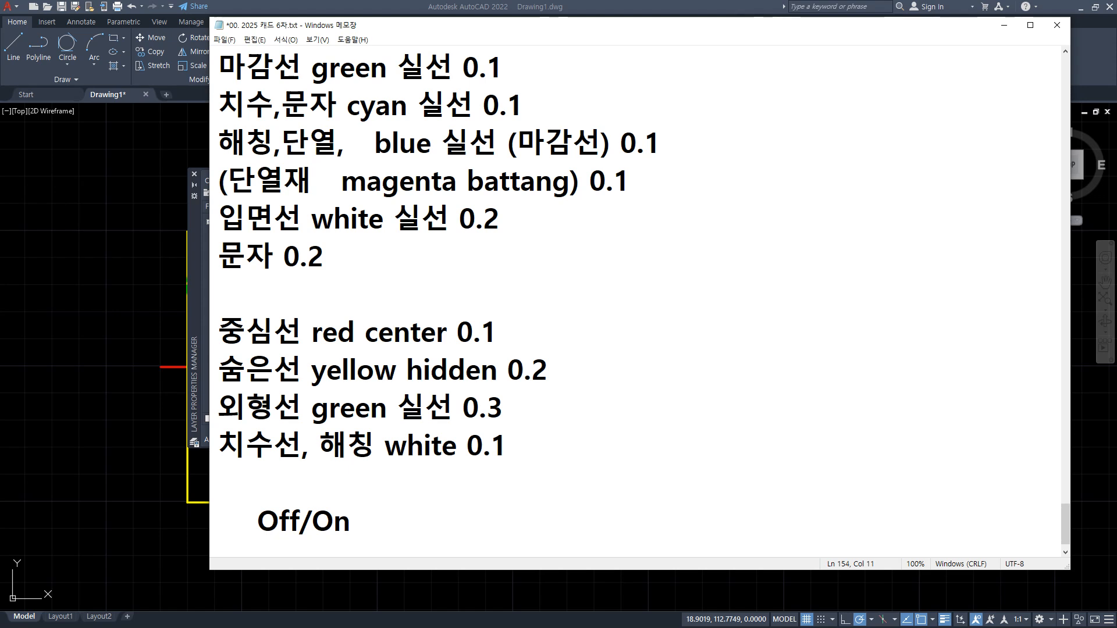
- Add Freez/Thaw and Lock/Unlock after Off/On on the same notes line
text(   Freez)
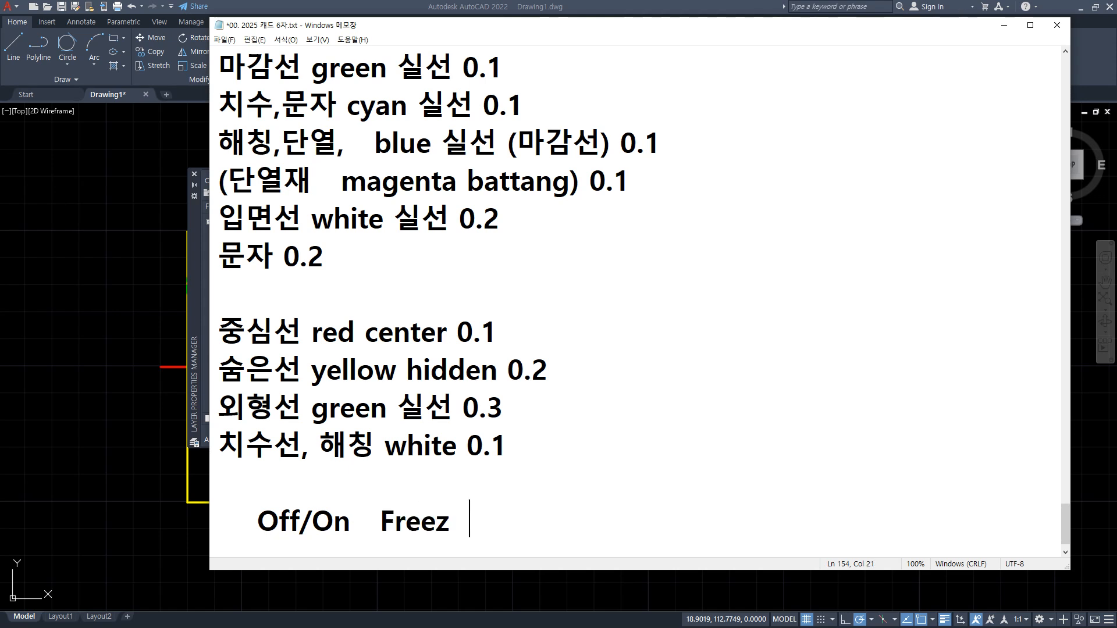
text(/Thaw)
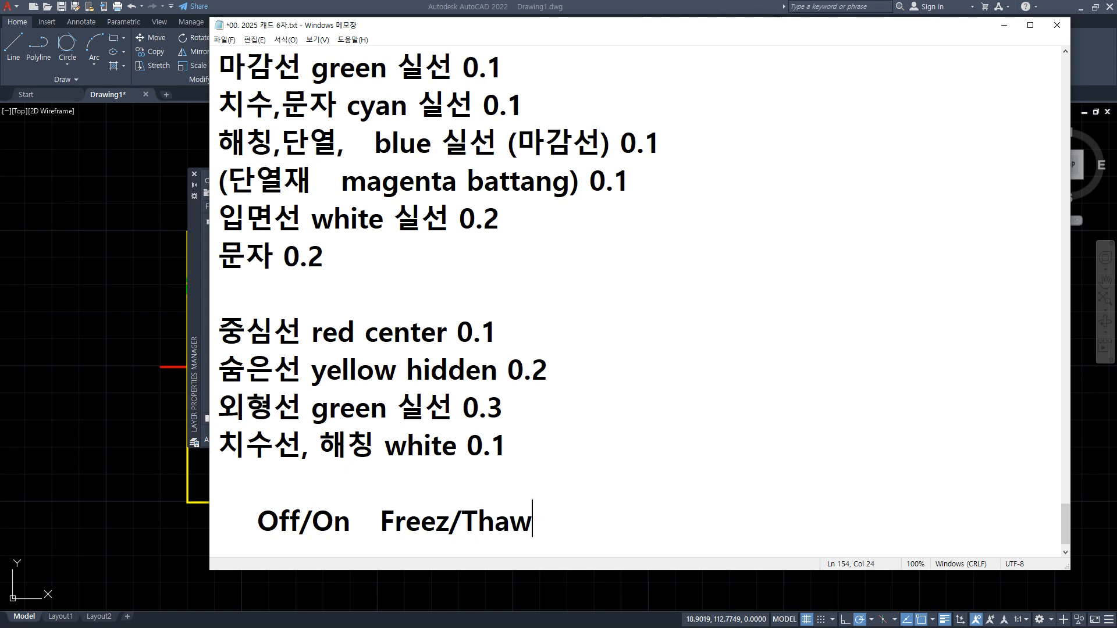
text(    Lock/)
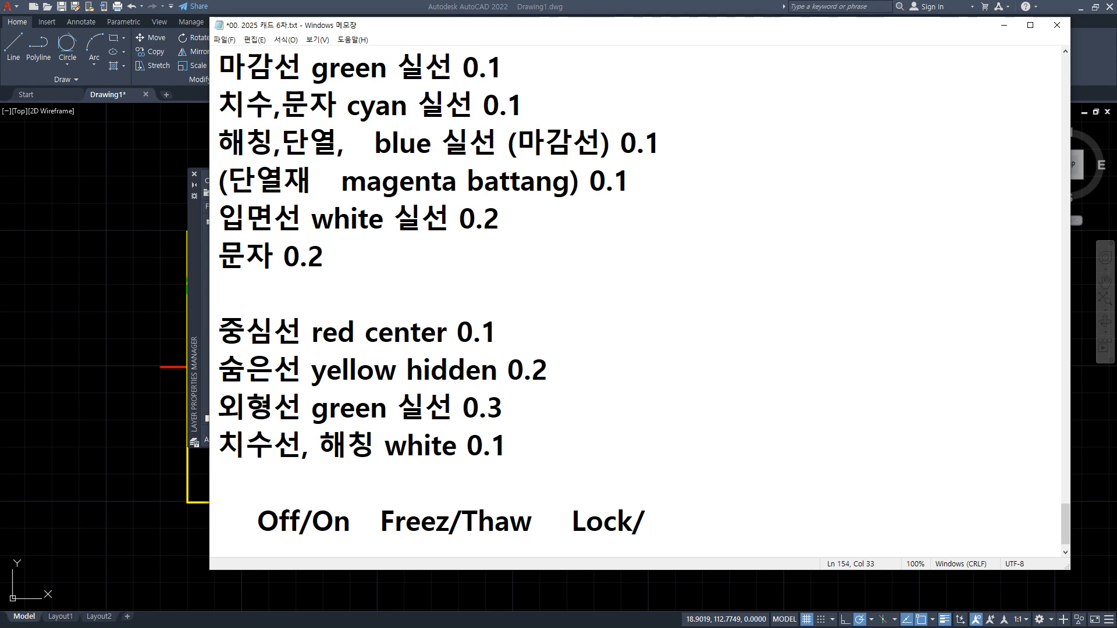
text(Unlock)
key(Return)
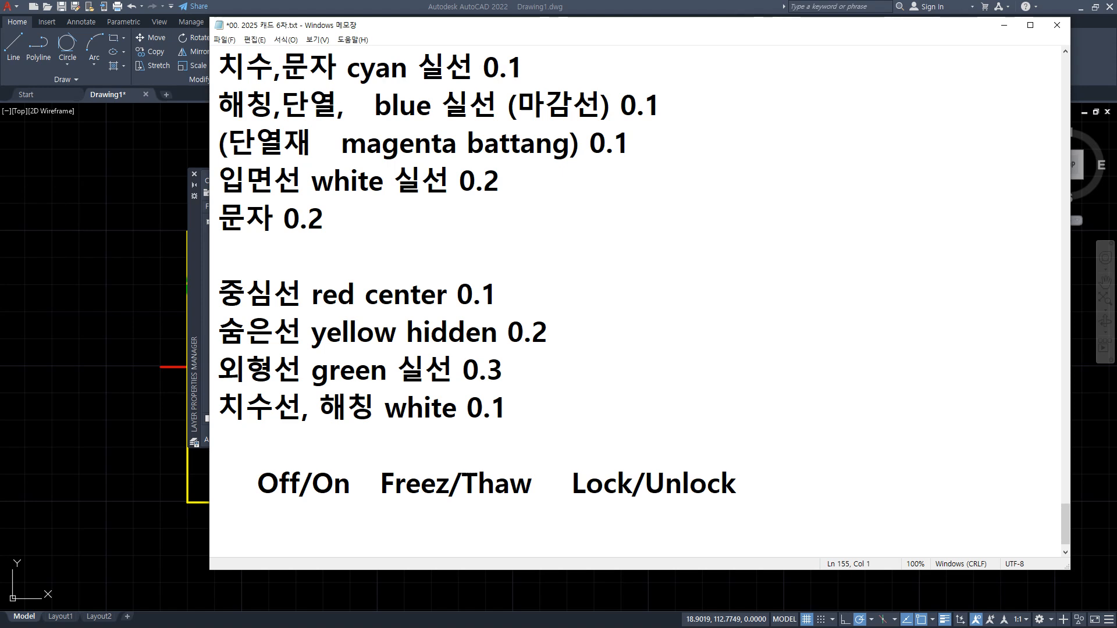
- Add the row labels 가시성 and 작업성 on two lines below the Off/On headings and indent the heading line further
text(가시성)
key(Up)
key(Left)
key(Left)
key(Left)
key(Tab)
key(Tab)
key(Down)
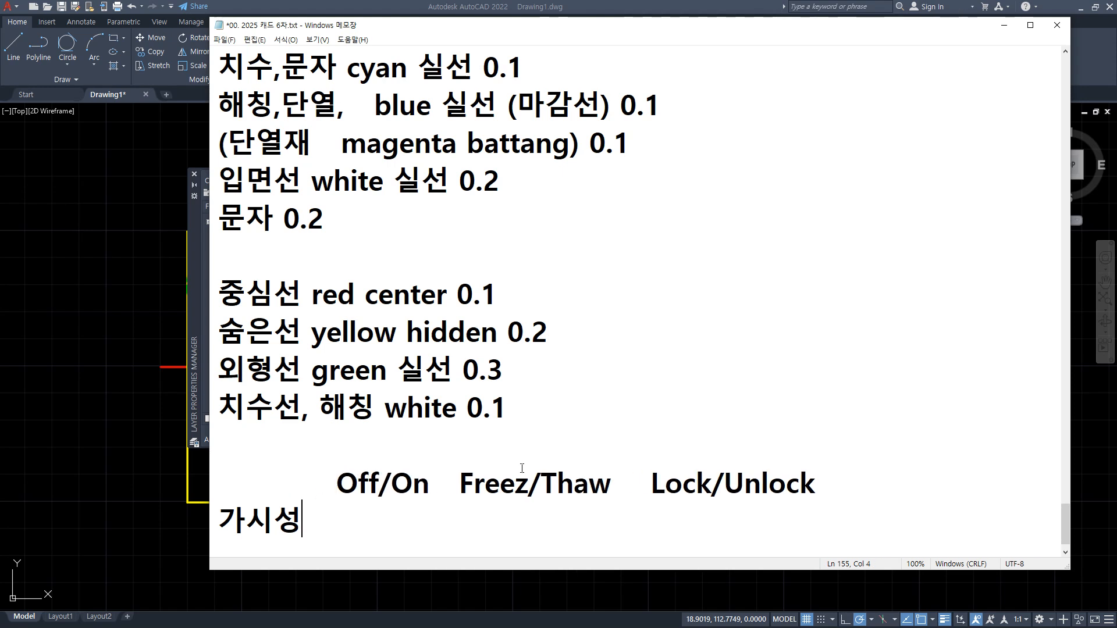
key(Return)
text(작업성)
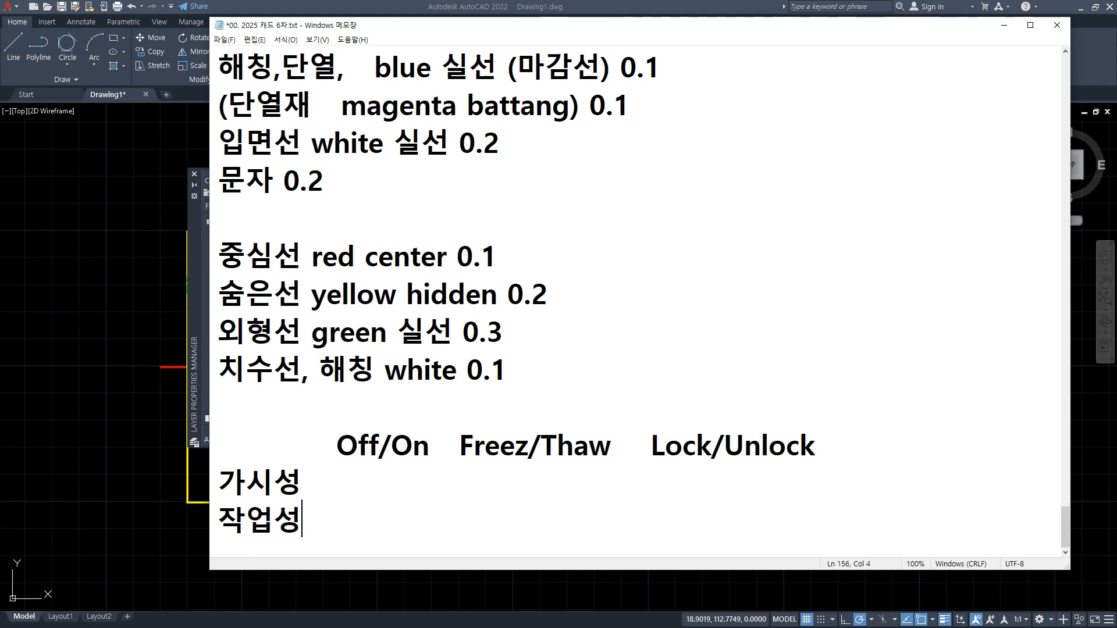
- Realign the heading line and mark the Off/On column with x for 가시성 and o for 작업성
key(Up)
key(Up)
key(Delete)
key(Delete)
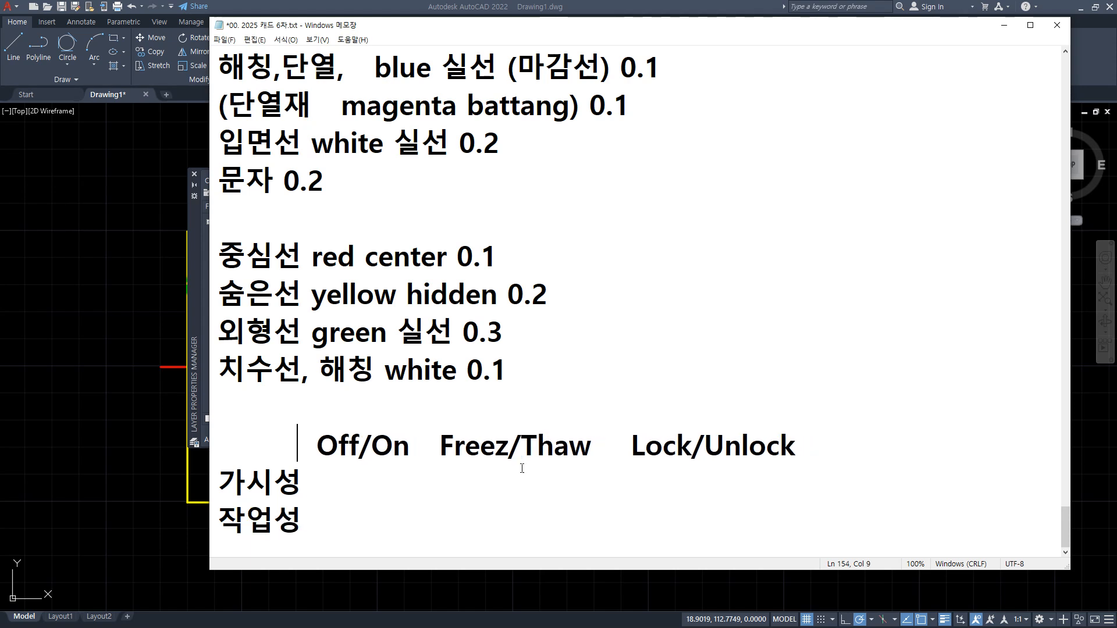
key(Down)
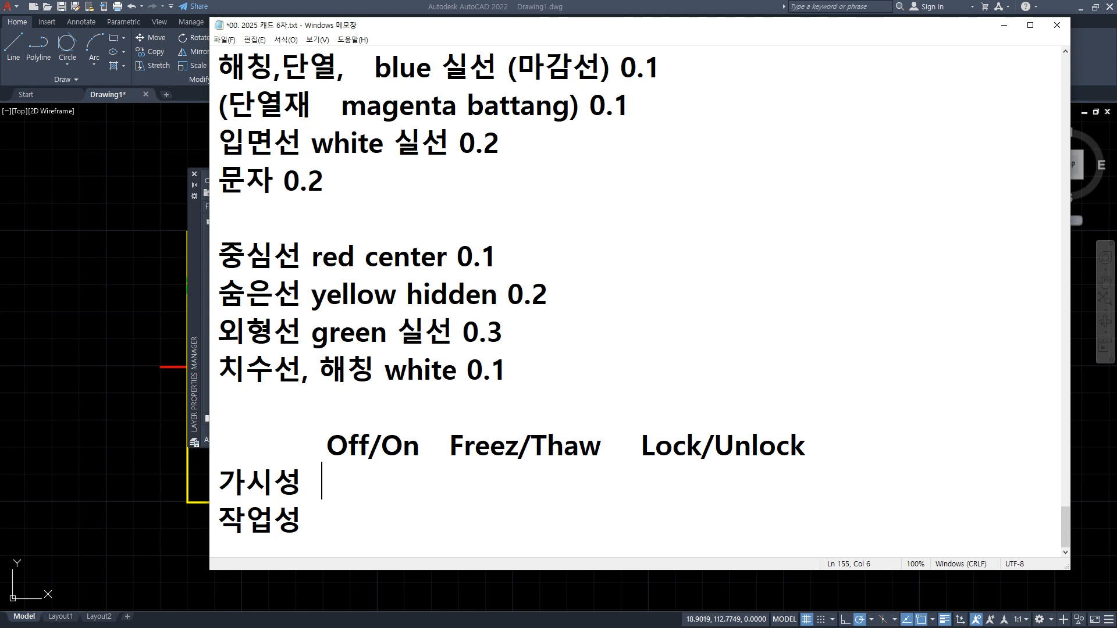
text(x)
text( 작업성 )
text( o)
- Mark Freez/Thaw with x in both rows, and Lock/Unlock with o for 가시성 and x for 작업성
key(Up)
text(x)
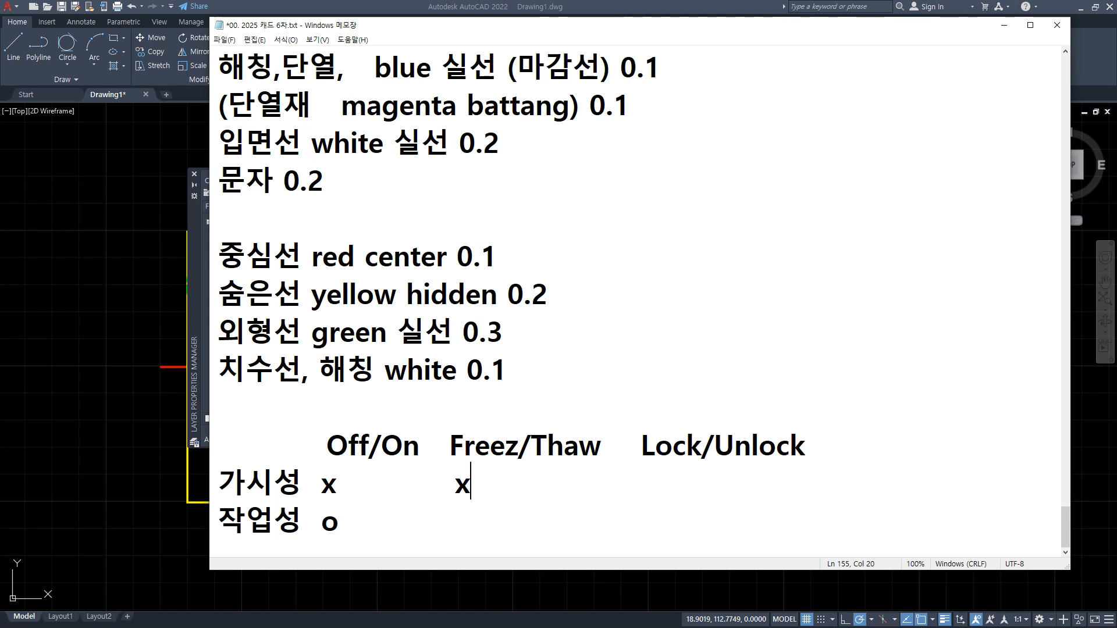
key(Down)
text(x)
key(Up)
text(o)
key(Down)
text(x)
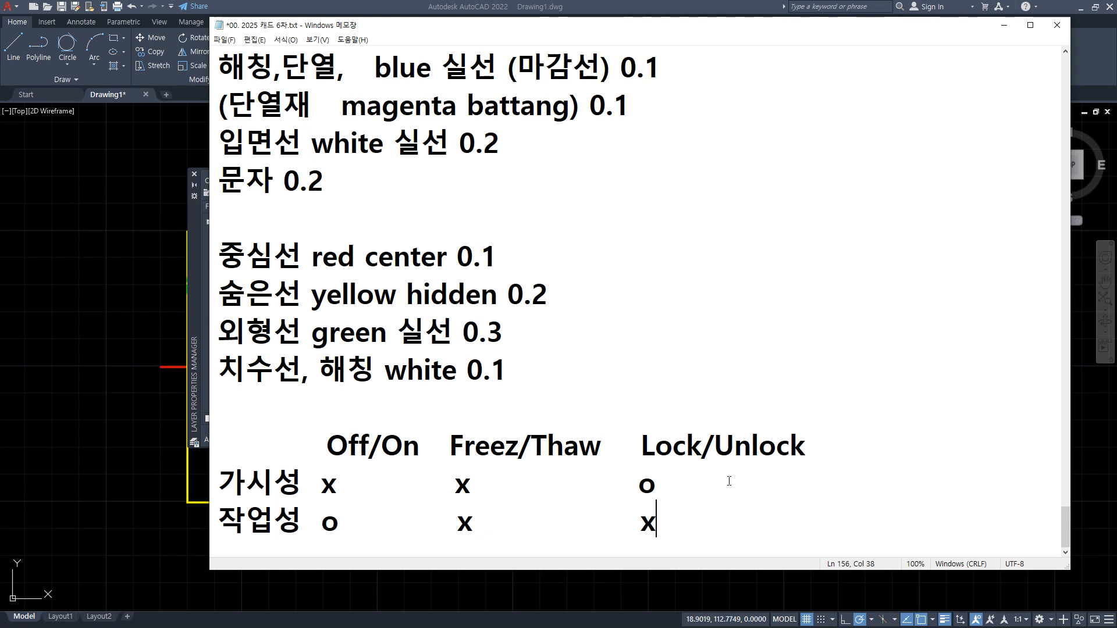
- Switch to AutoCAD and move the layer properties palette away from the first circles of the drawing
click(41, 249)
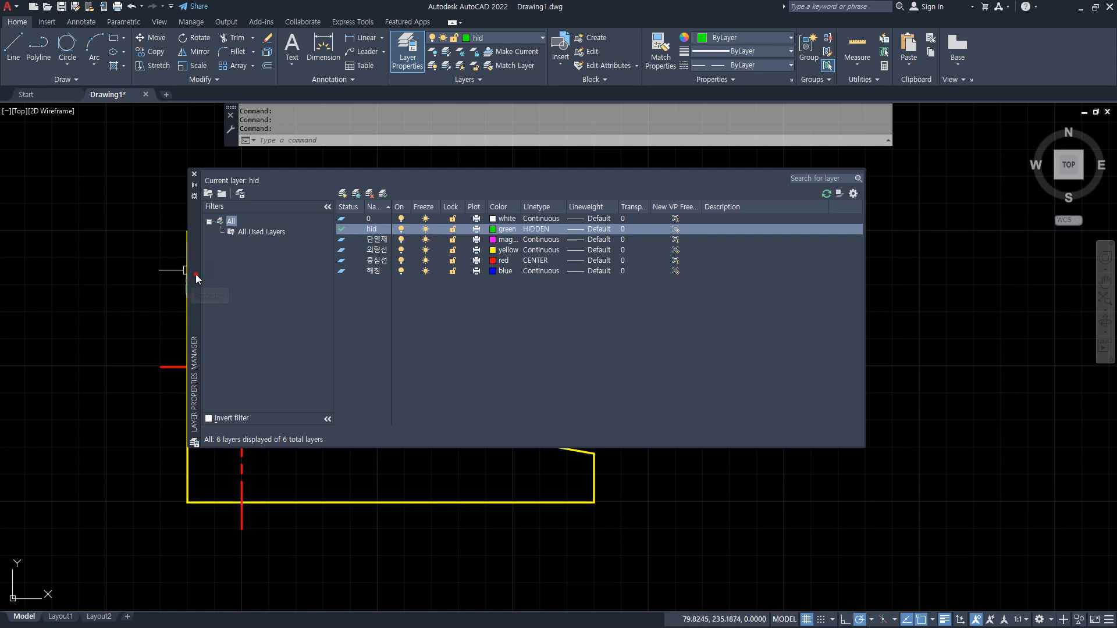
drag(195, 274, 612, 344)
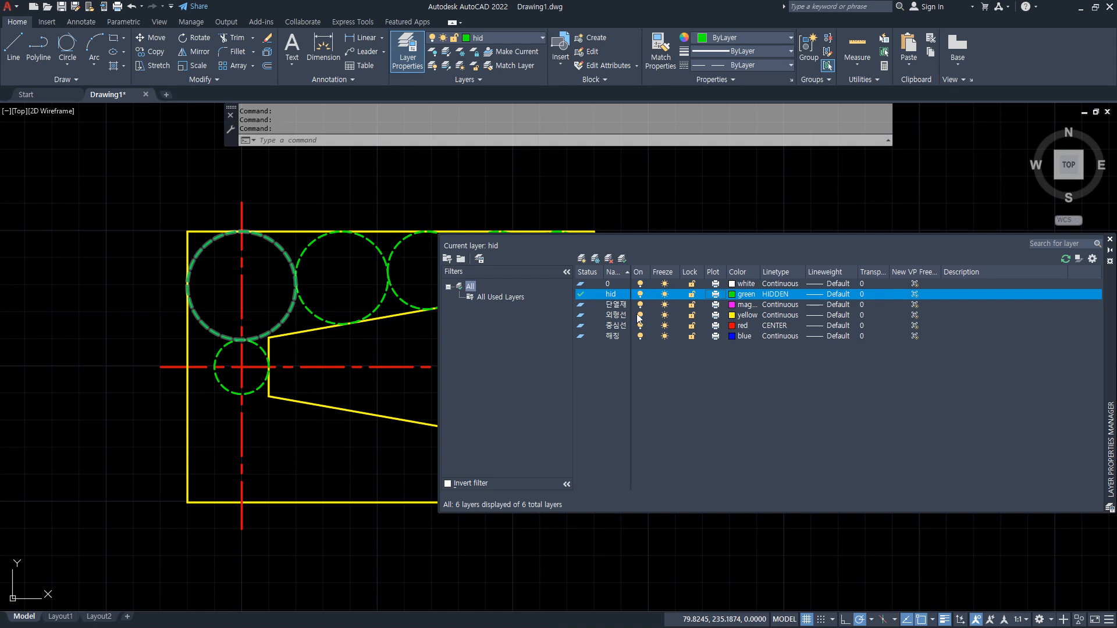
- Turn off the 중심선 layer and move all objects about 310 units horizontally to the right
click(640, 327)
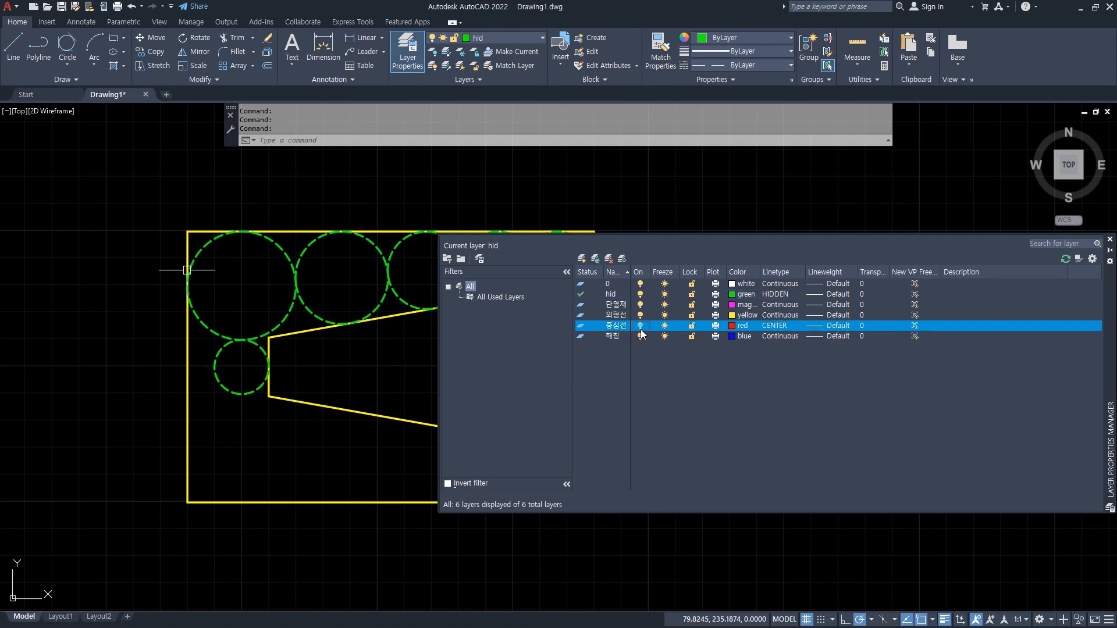
click(1109, 240)
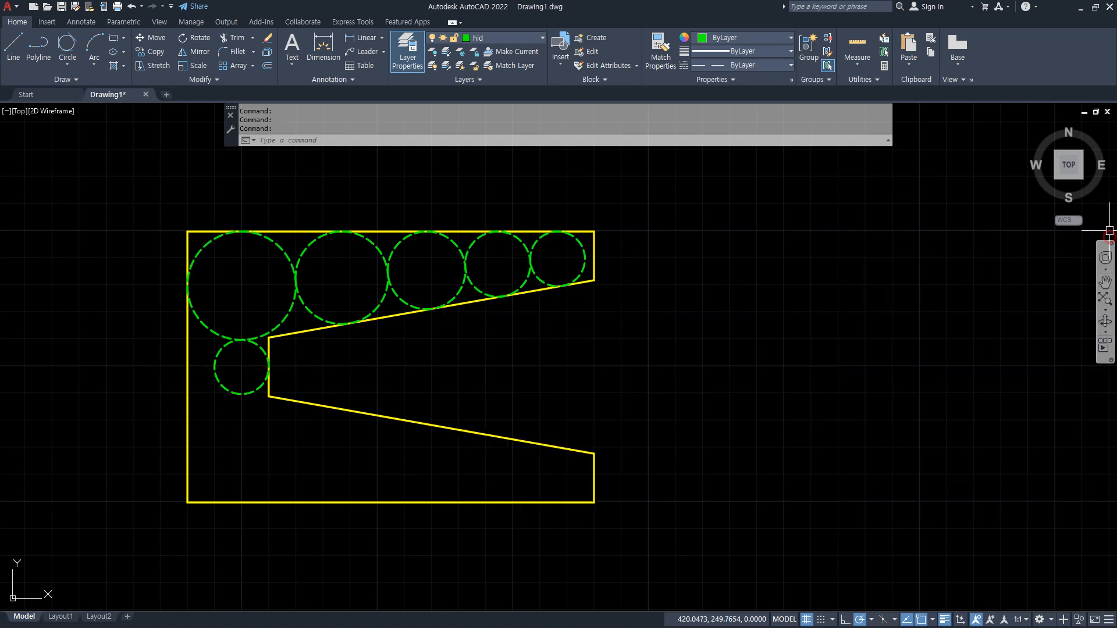
scroll(512, 372, down, 2)
middle_drag(582, 379, 472, 384)
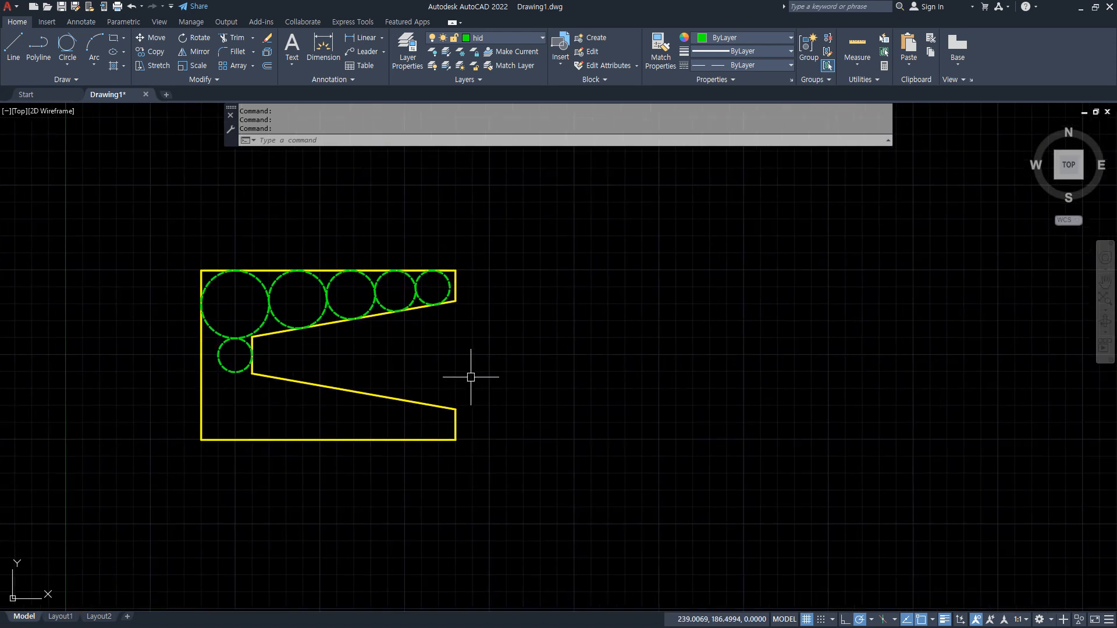
text(m)
key(Return)
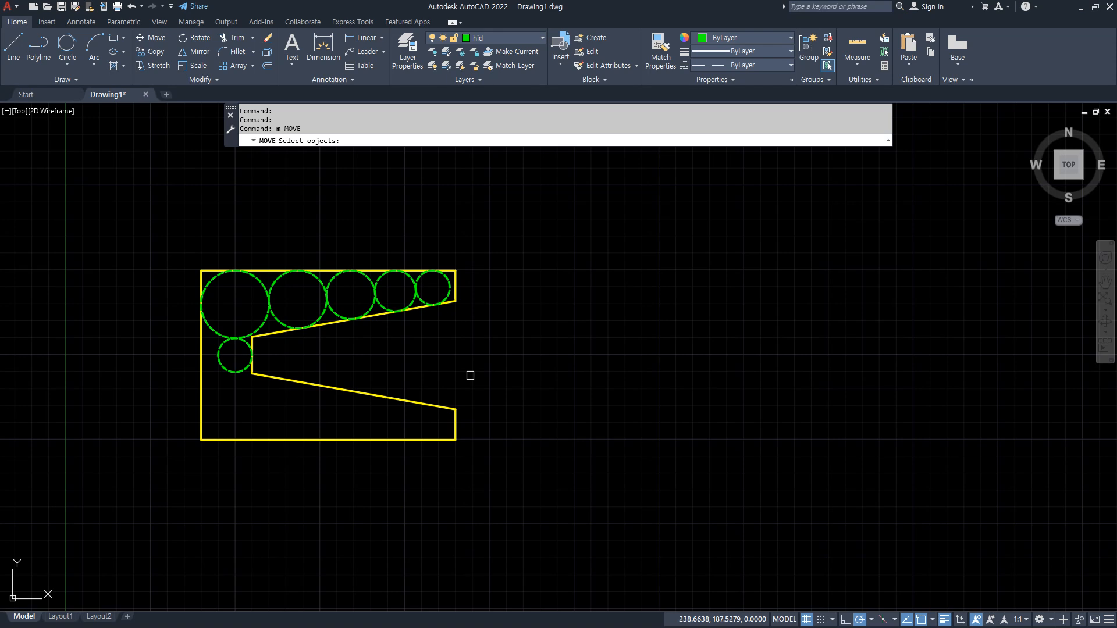
text(all)
key(Return)
key(Return)
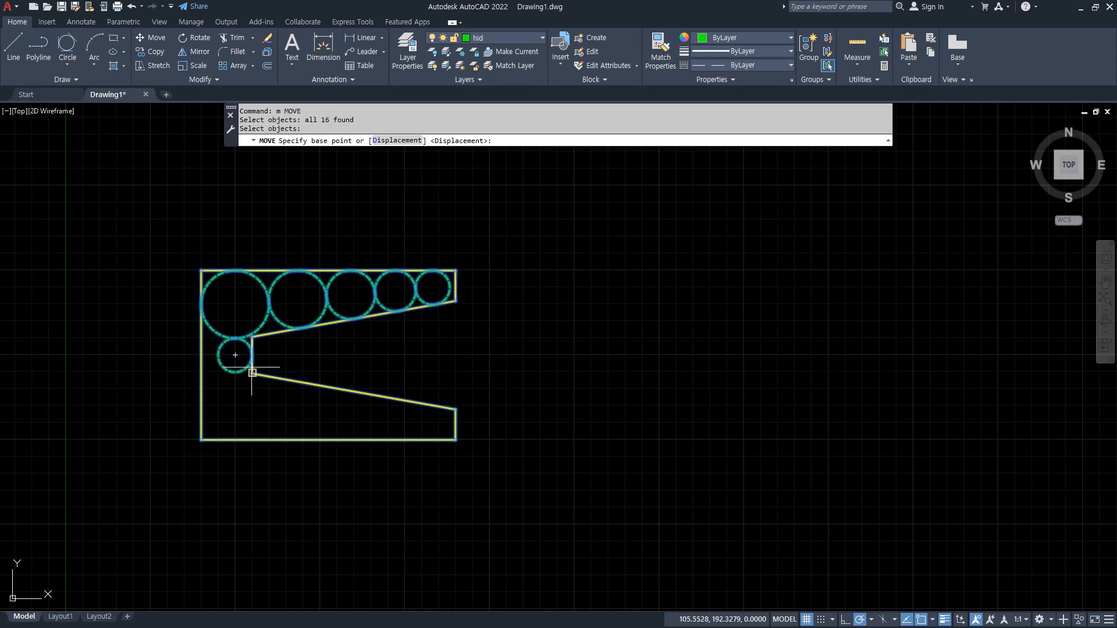
click(200, 355)
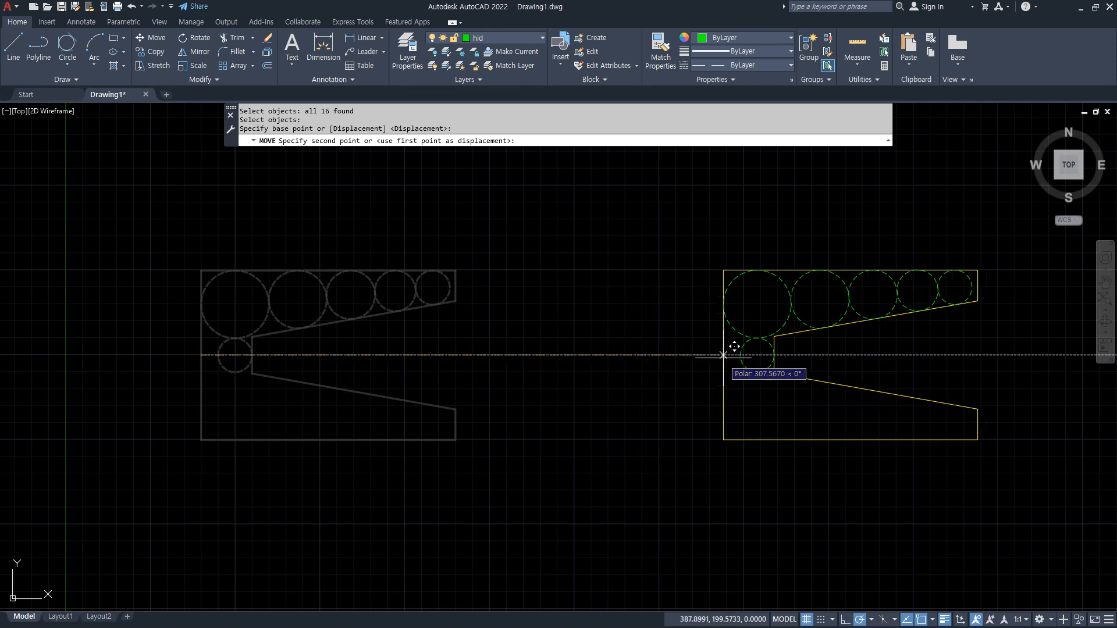
click(728, 355)
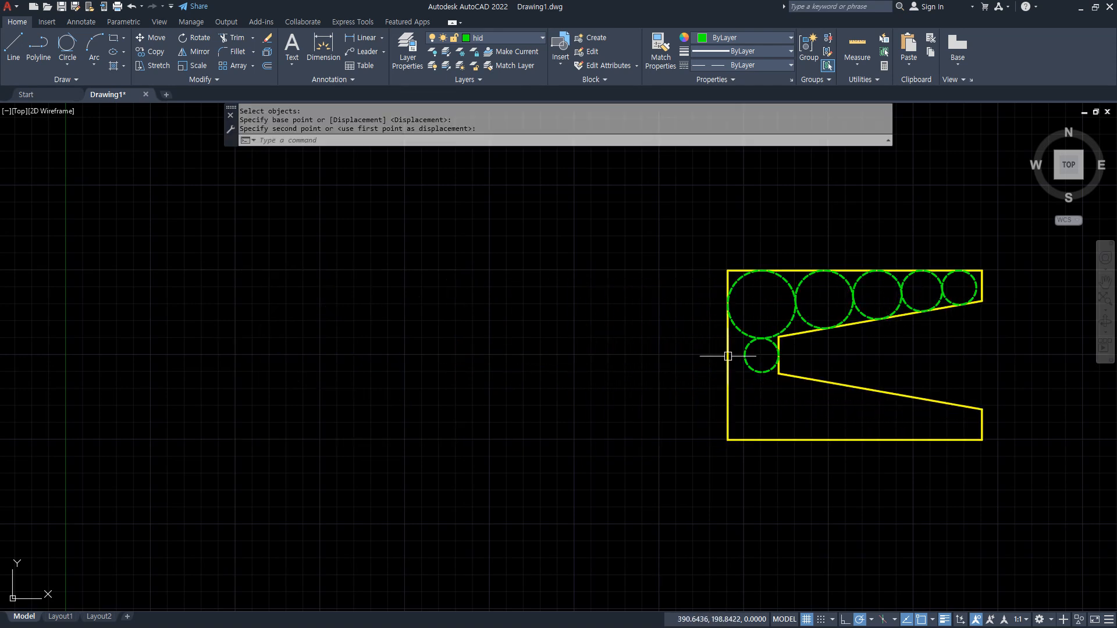
- Turn the 중심선 layer back on and freeze it
click(517, 39)
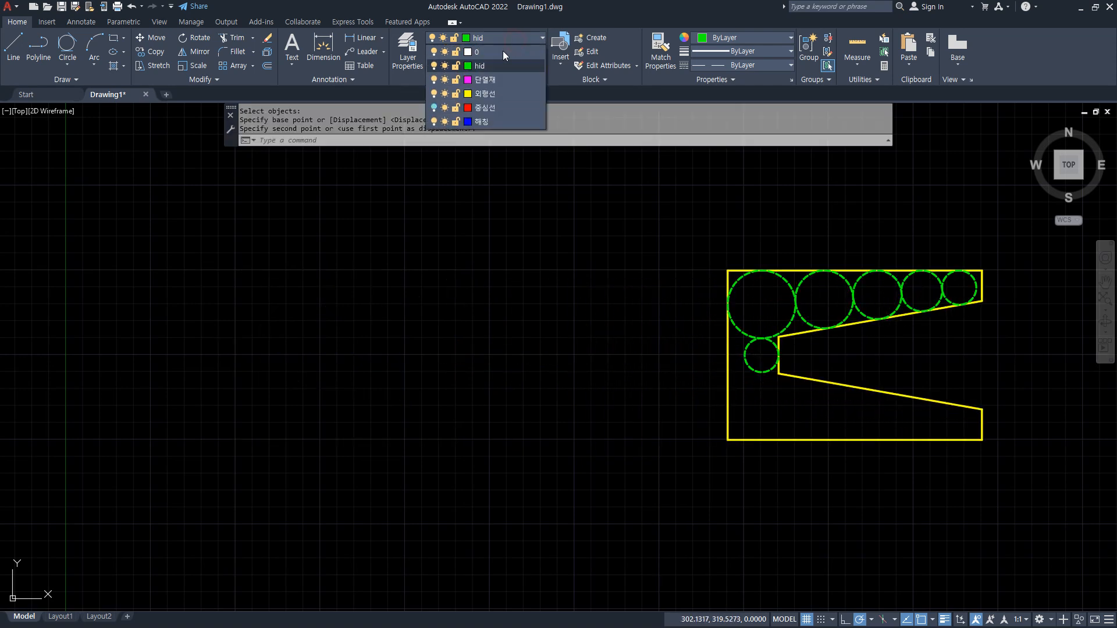
click(433, 109)
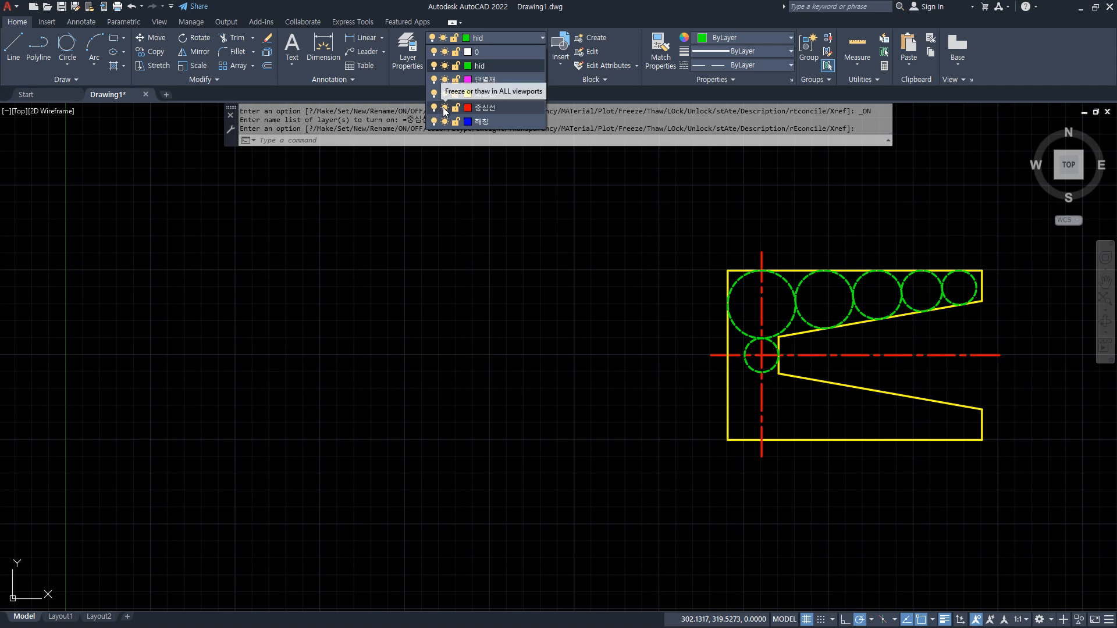
click(445, 109)
click(521, 218)
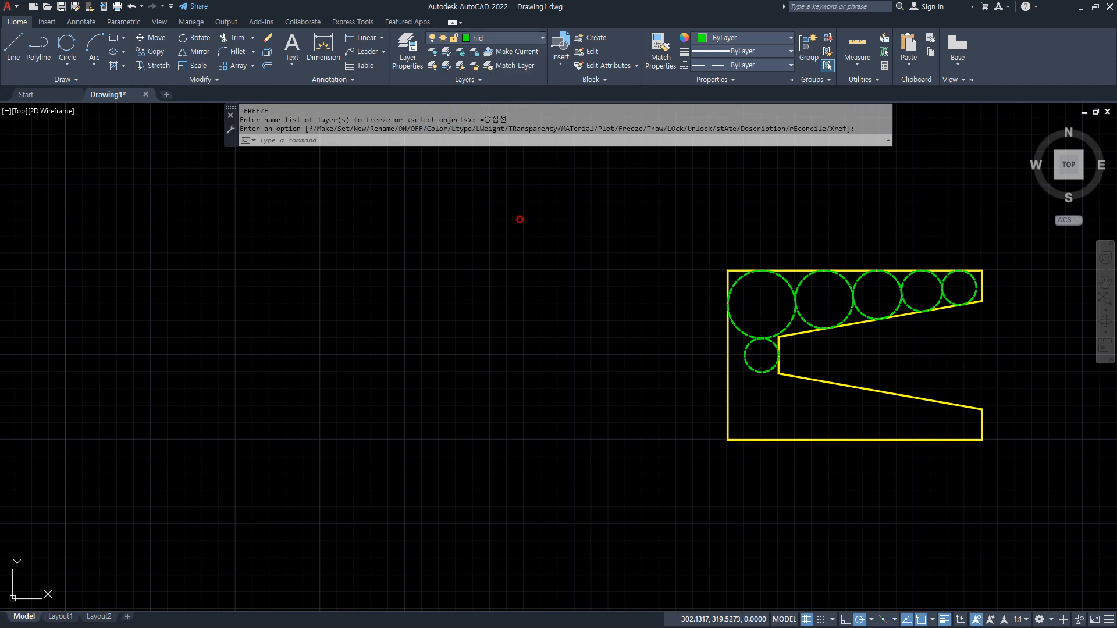
- Move all objects about 350 units horizontally to the left, then thaw the 중심선 layer
text(m)
key(Return)
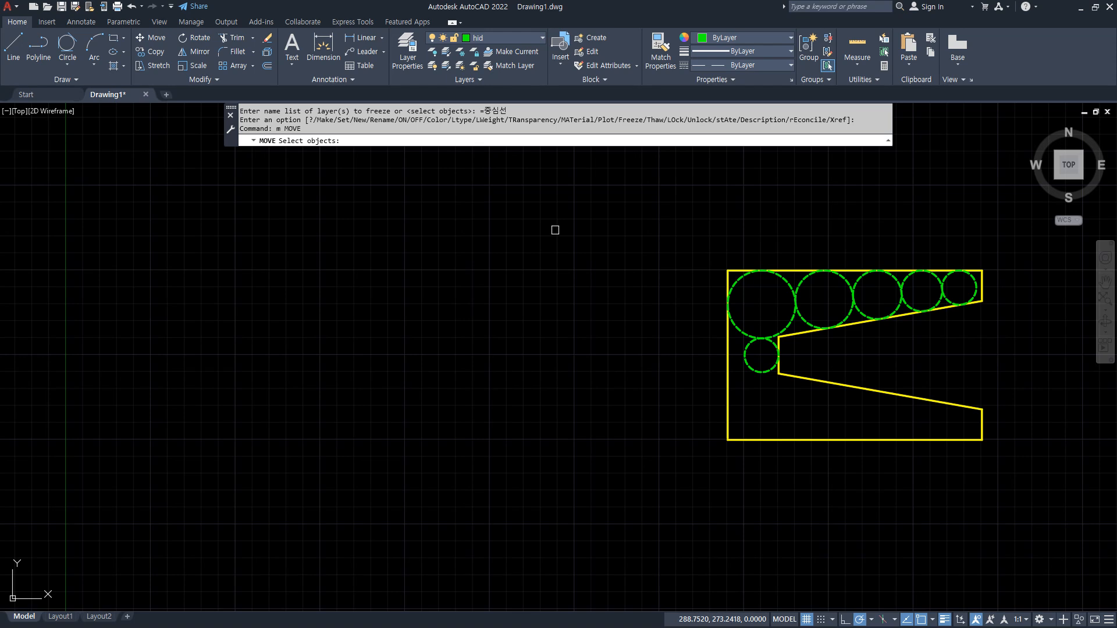
text(all)
key(Return)
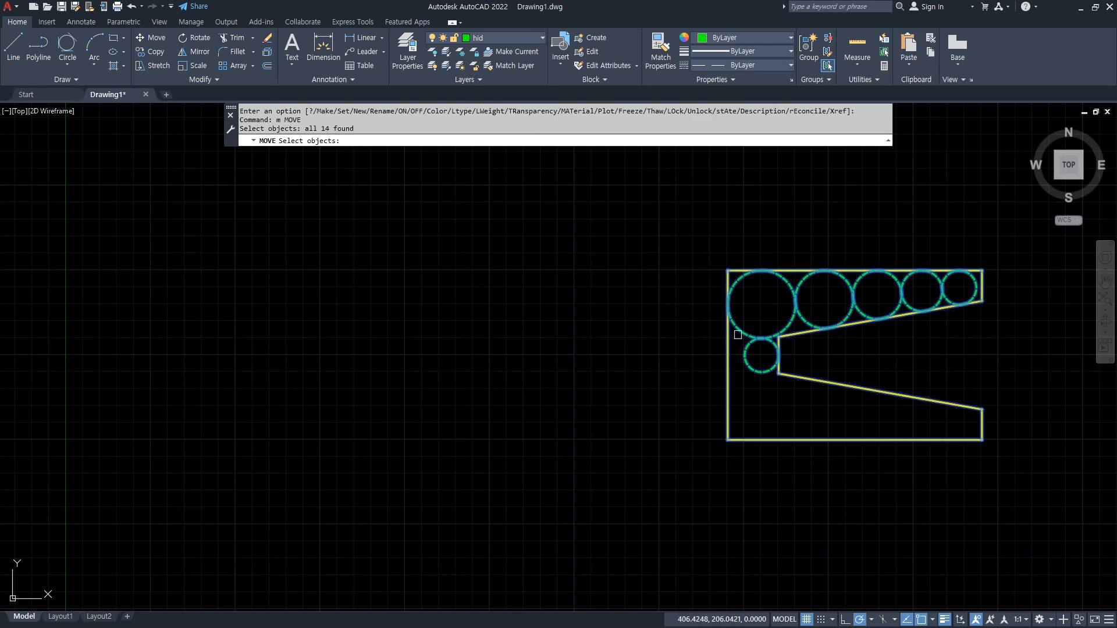
key(Return)
click(778, 355)
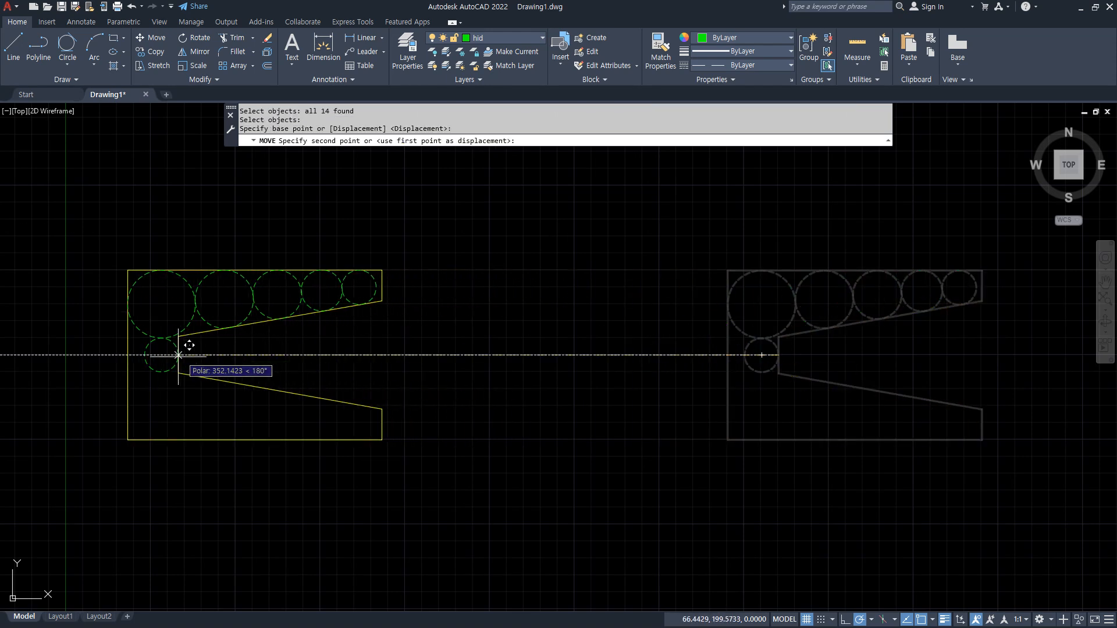
click(177, 355)
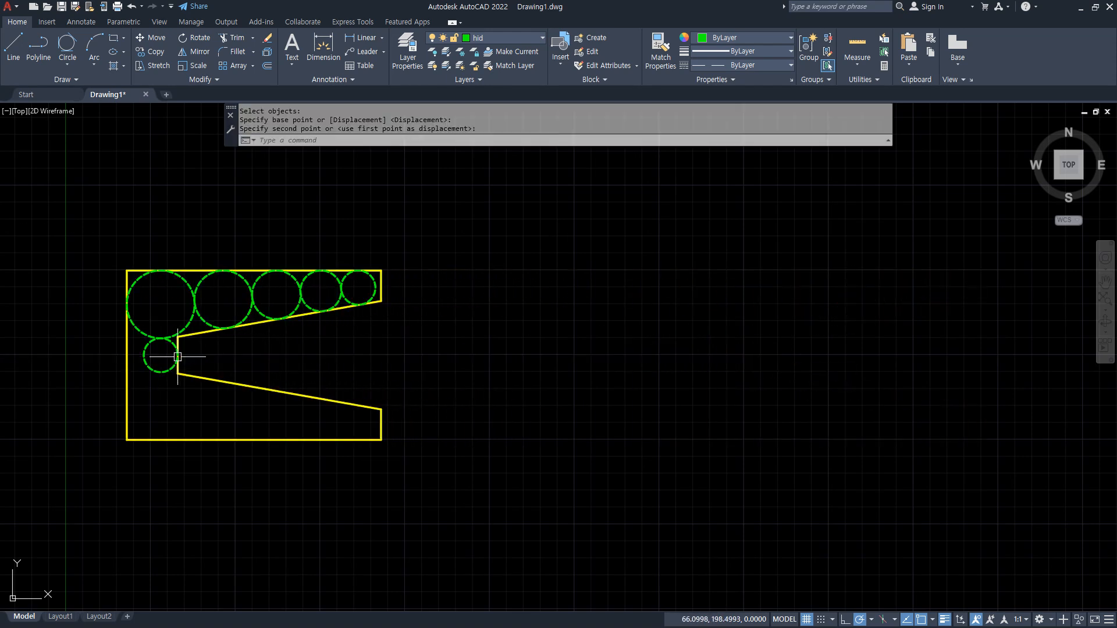
click(509, 41)
click(445, 108)
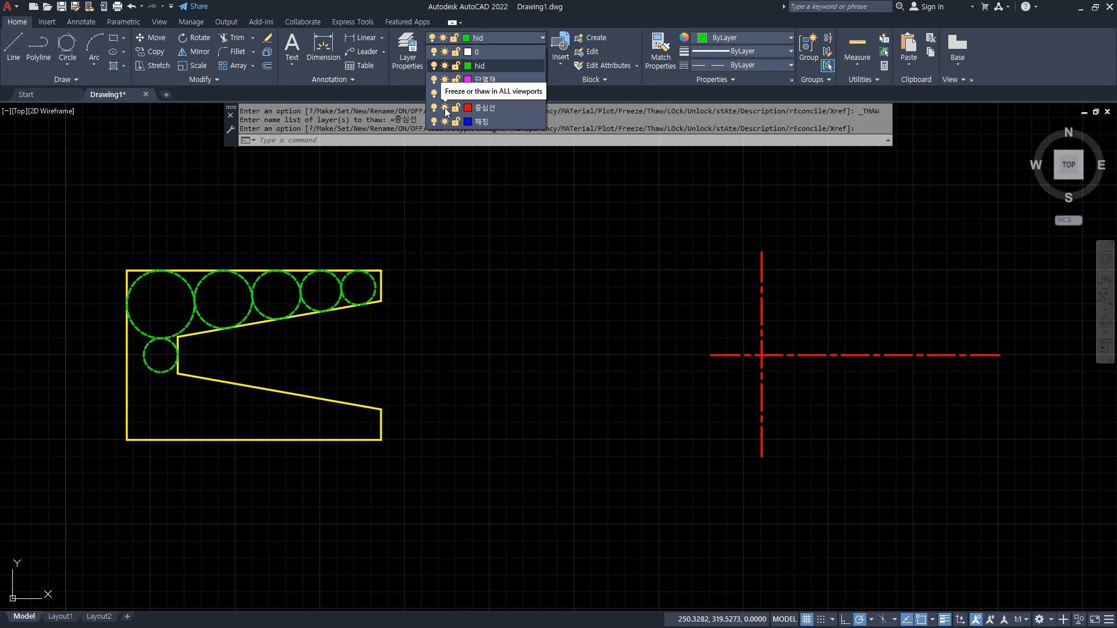
- Undo the thaw, both moves and the earlier on/off and freeze changes of the 중심선 layer
key(Escape)
key(ctrl+z)
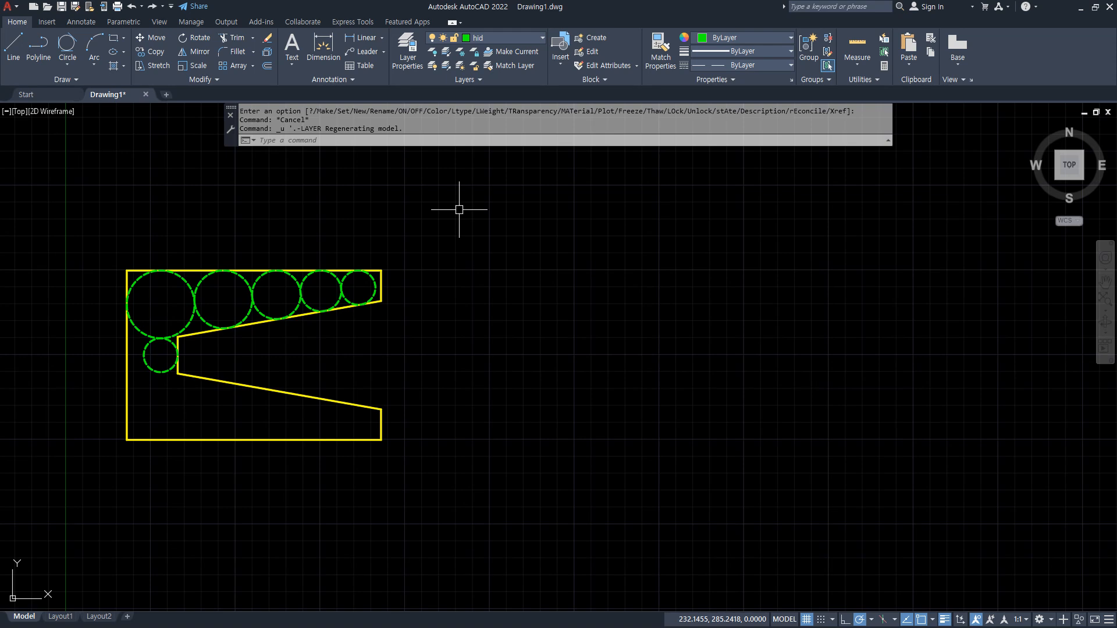
key(ctrl+z)
key(ctrl+z)
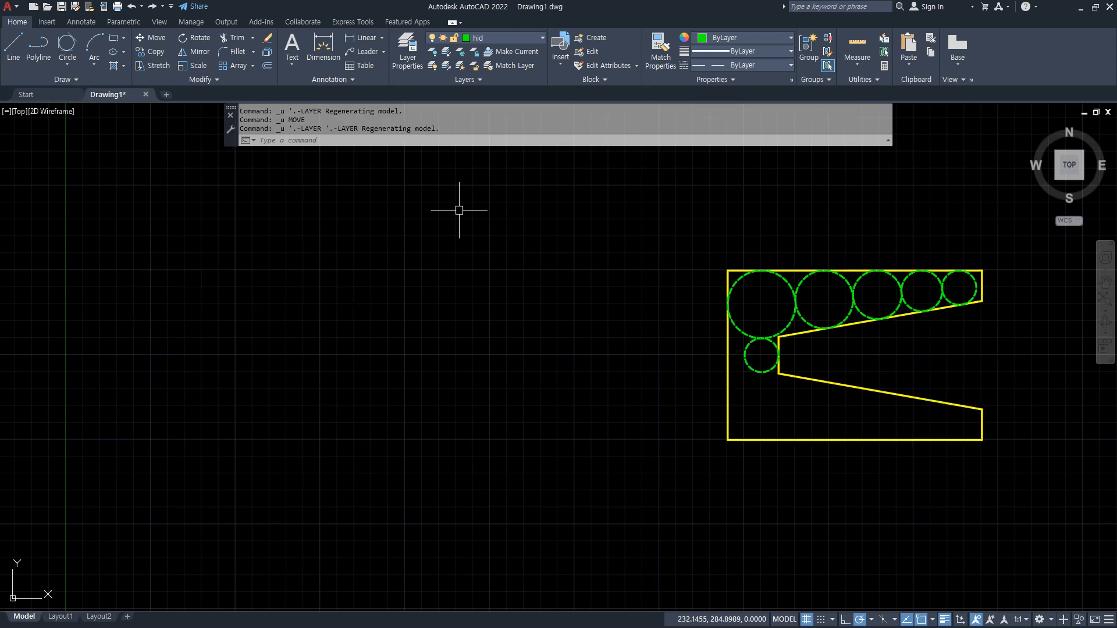
key(ctrl+z)
key(ctrl+z)
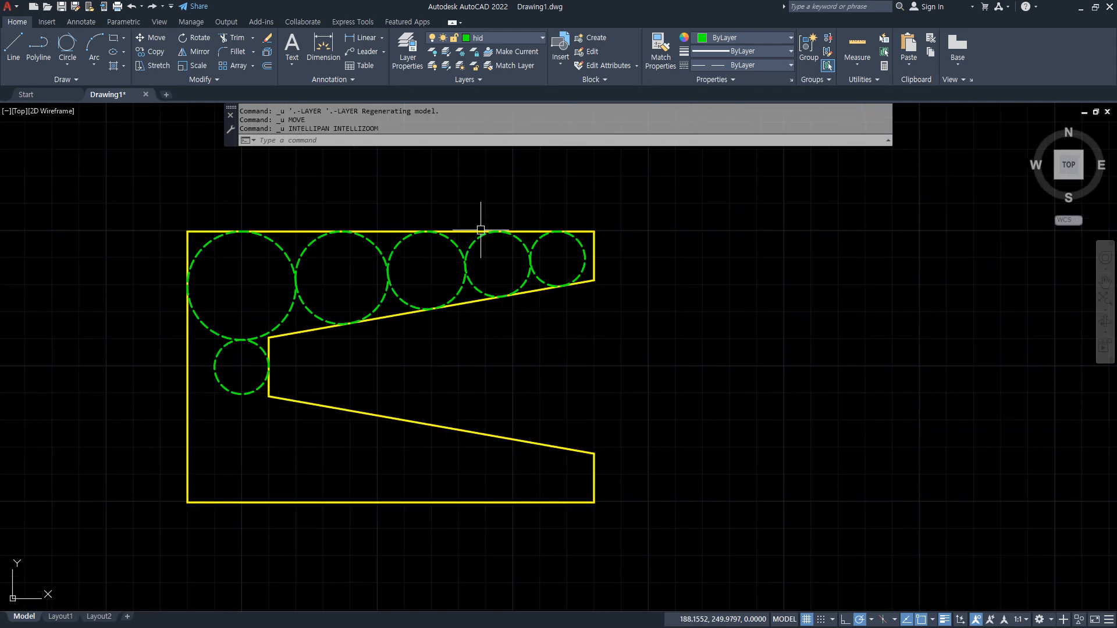
key(ctrl+z)
- Make 중심선 the current layer, turn it off anyway, and move the layer properties palette clear of the drawing
text(la)
key(Return)
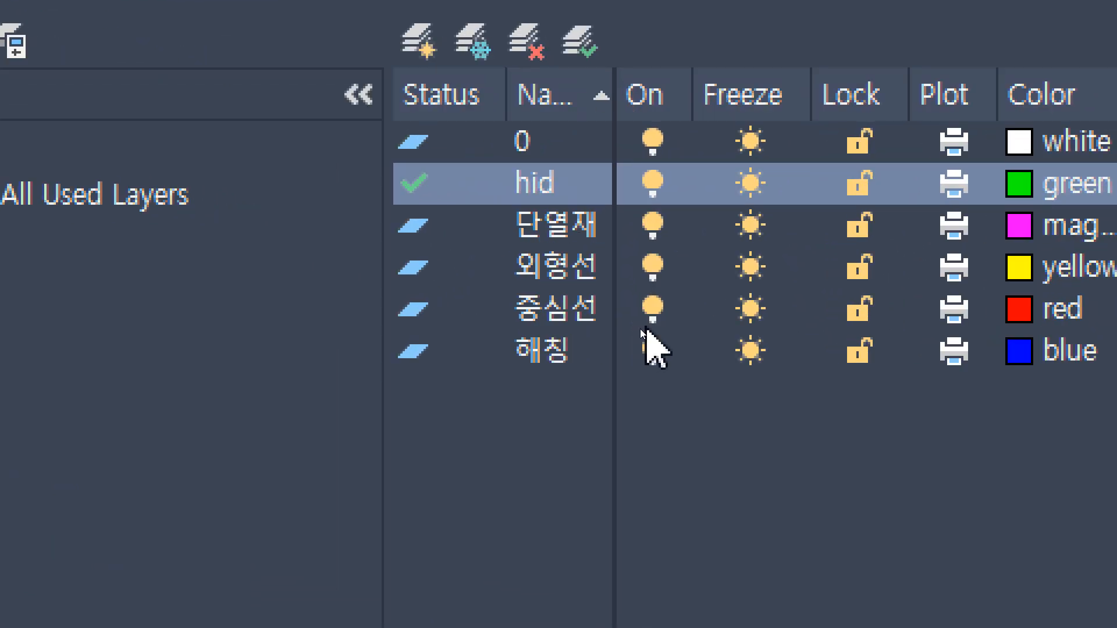
double_click(413, 314)
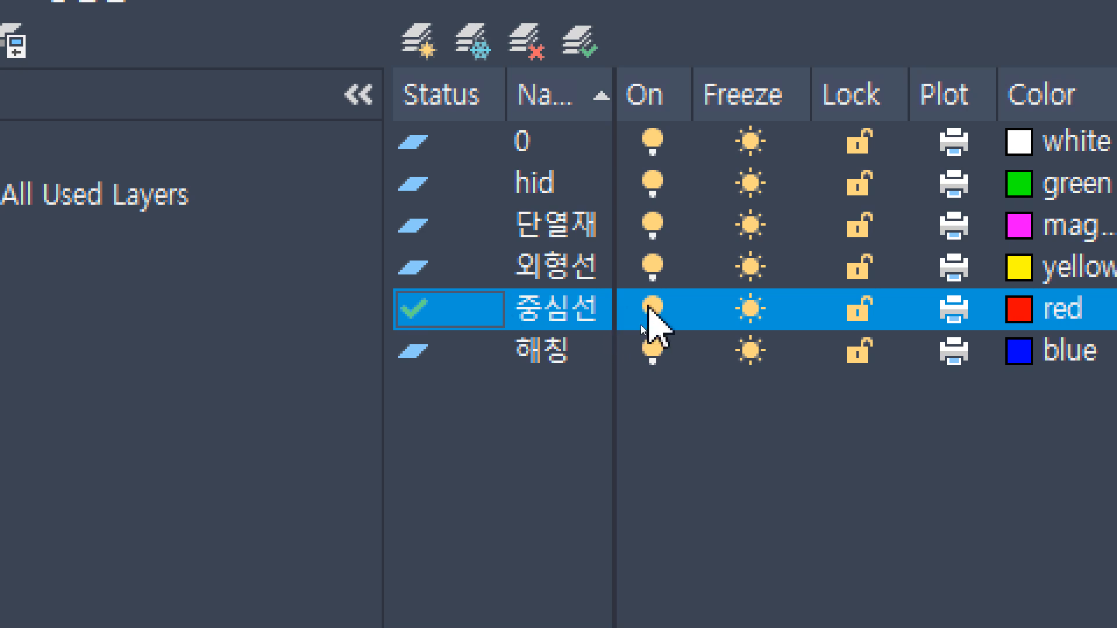
click(654, 310)
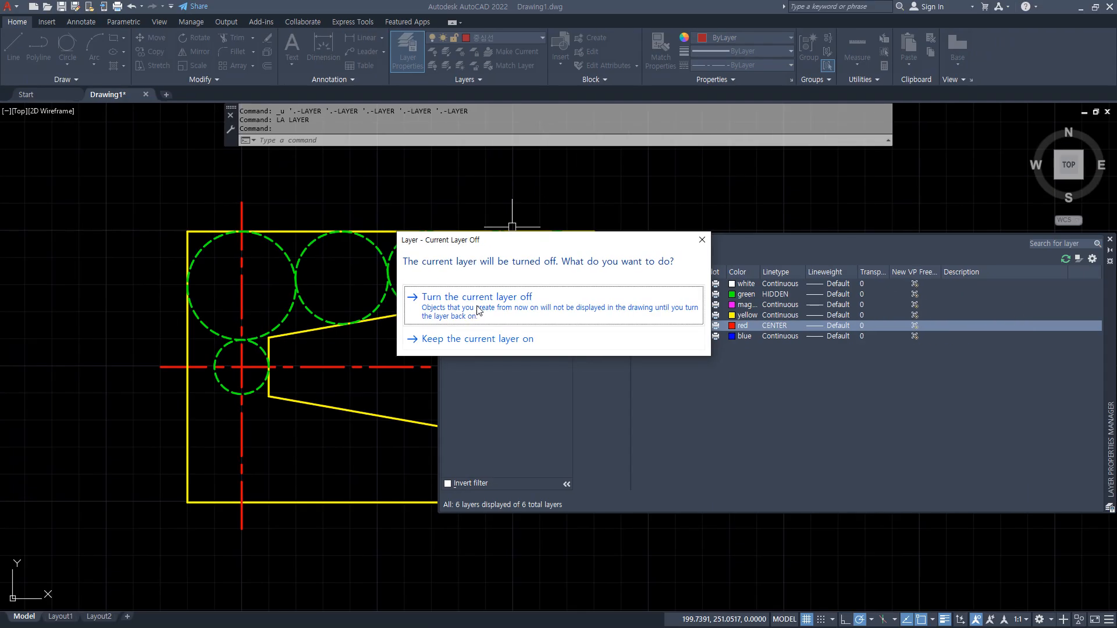
click(477, 308)
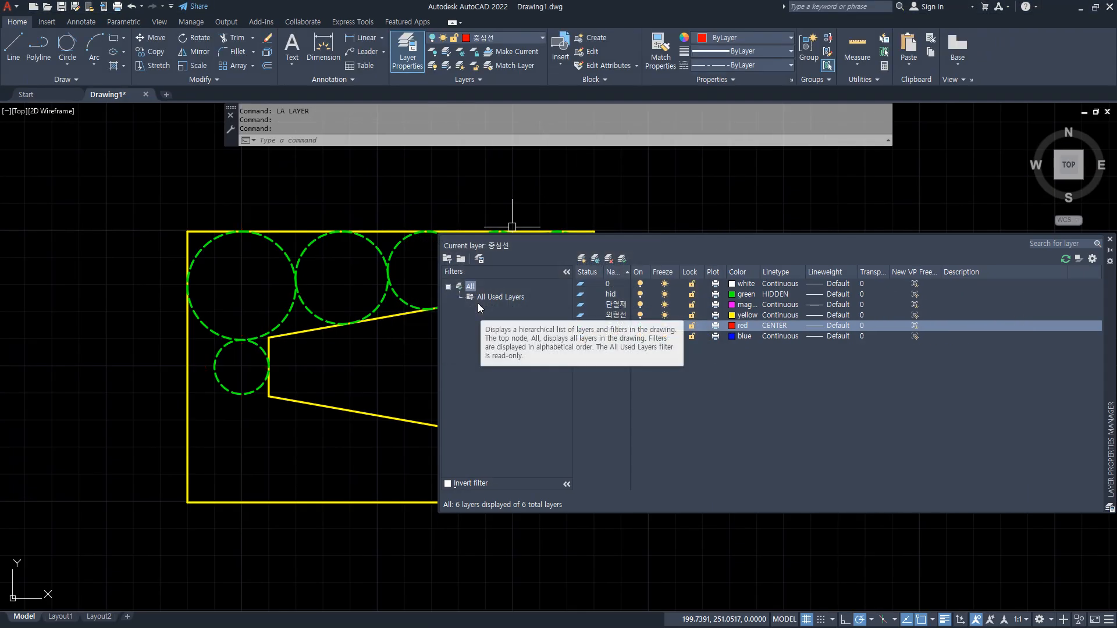
key(Escape)
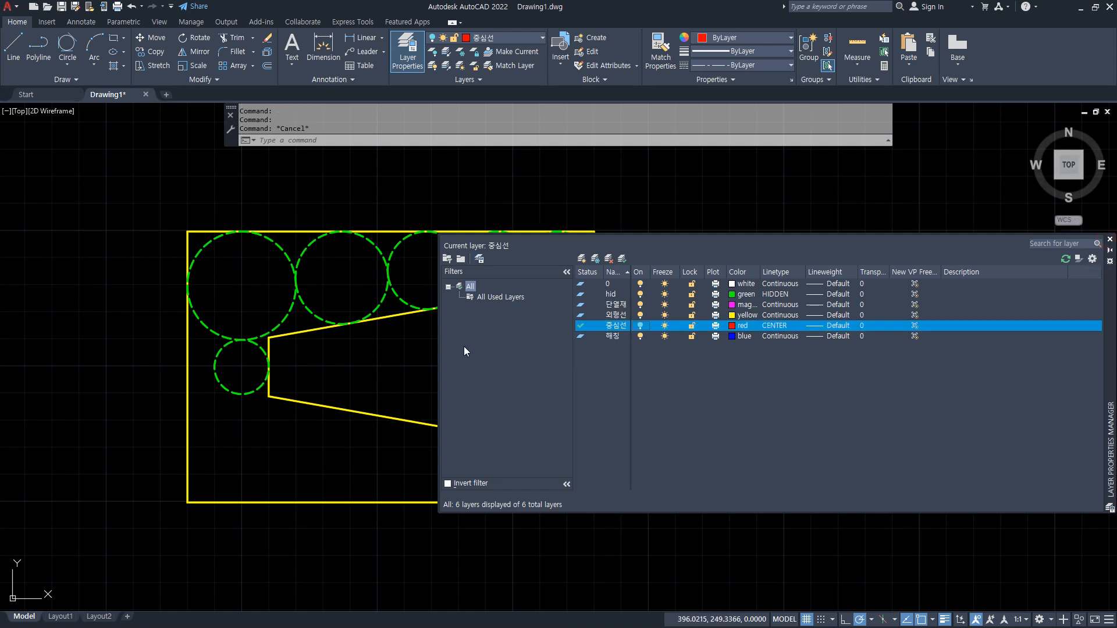
drag(1112, 321, 196, 503)
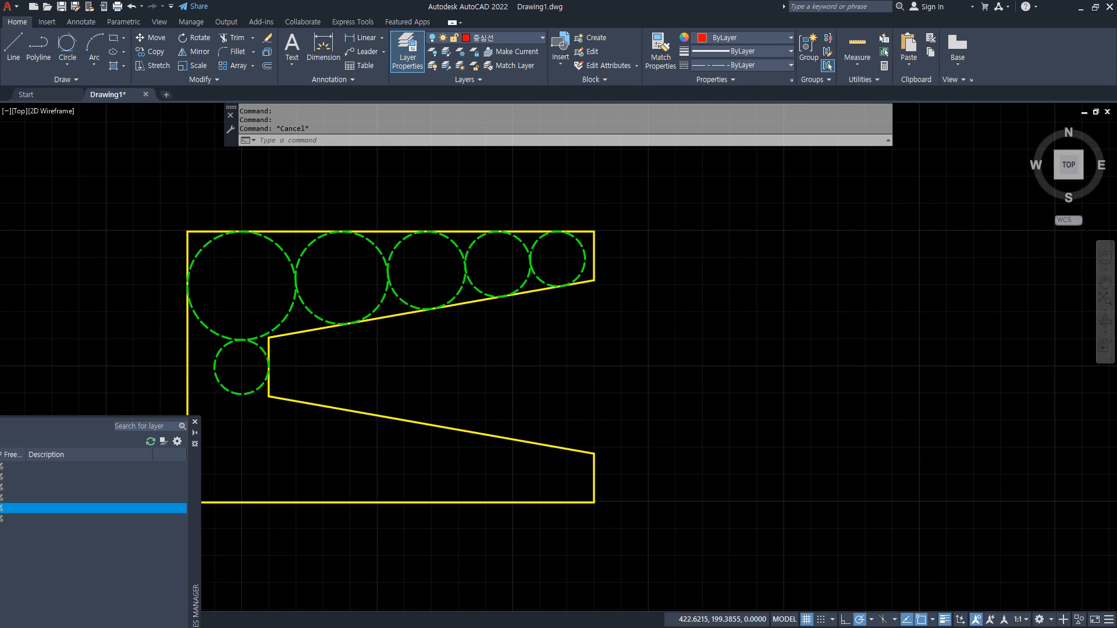
- Draw nine overlapping circles of varying radii on the 중심선 layer in the empty area right of the outline
text(c)
key(space)
click(746, 346)
click(747, 272)
key(space)
click(748, 346)
click(738, 279)
key(space)
click(748, 338)
click(748, 253)
key(space)
click(758, 333)
click(758, 304)
key(space)
click(753, 339)
click(753, 256)
key(space)
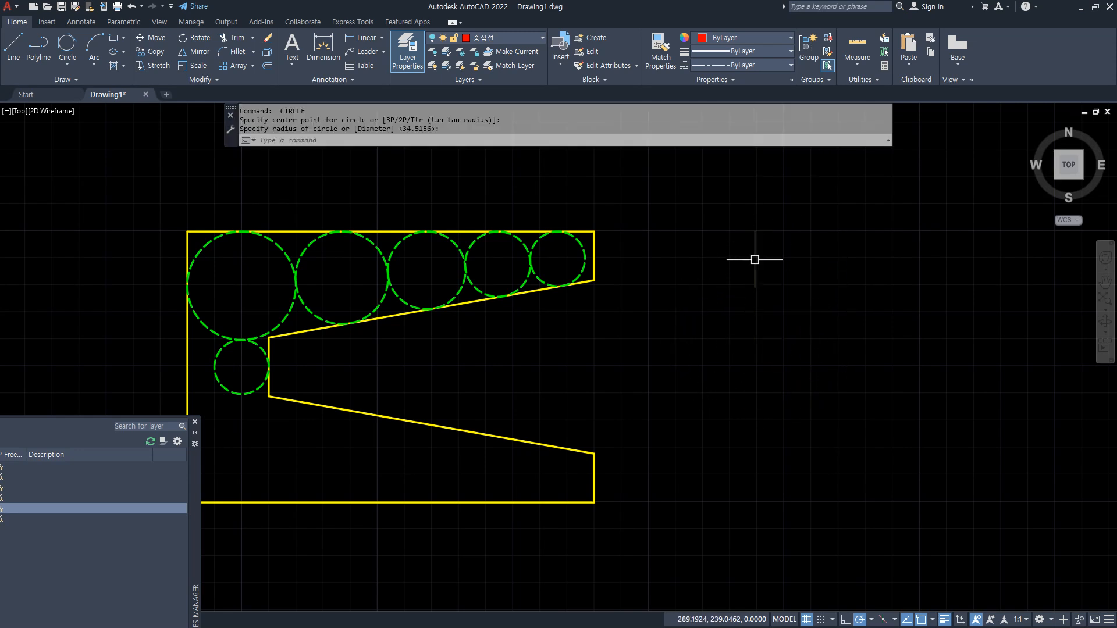
click(745, 345)
click(736, 255)
key(space)
click(741, 334)
click(735, 244)
key(space)
click(736, 336)
click(731, 262)
key(space)
click(734, 333)
click(733, 261)
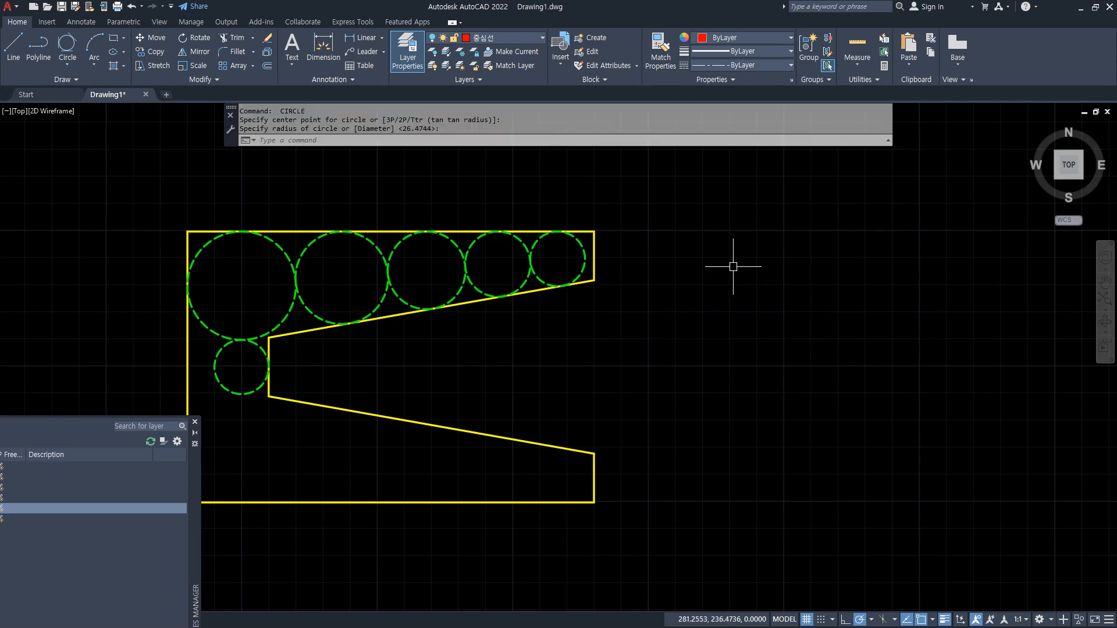
- Turn the 중심선 layer back on and erase the nine overlapping circles beside the outline
click(522, 36)
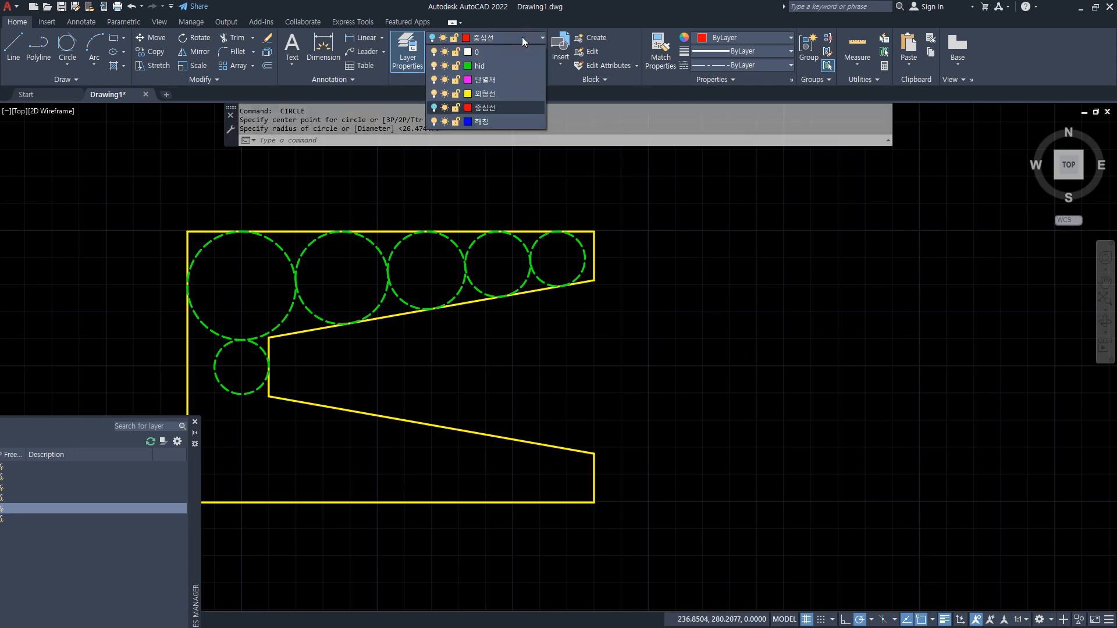
click(434, 107)
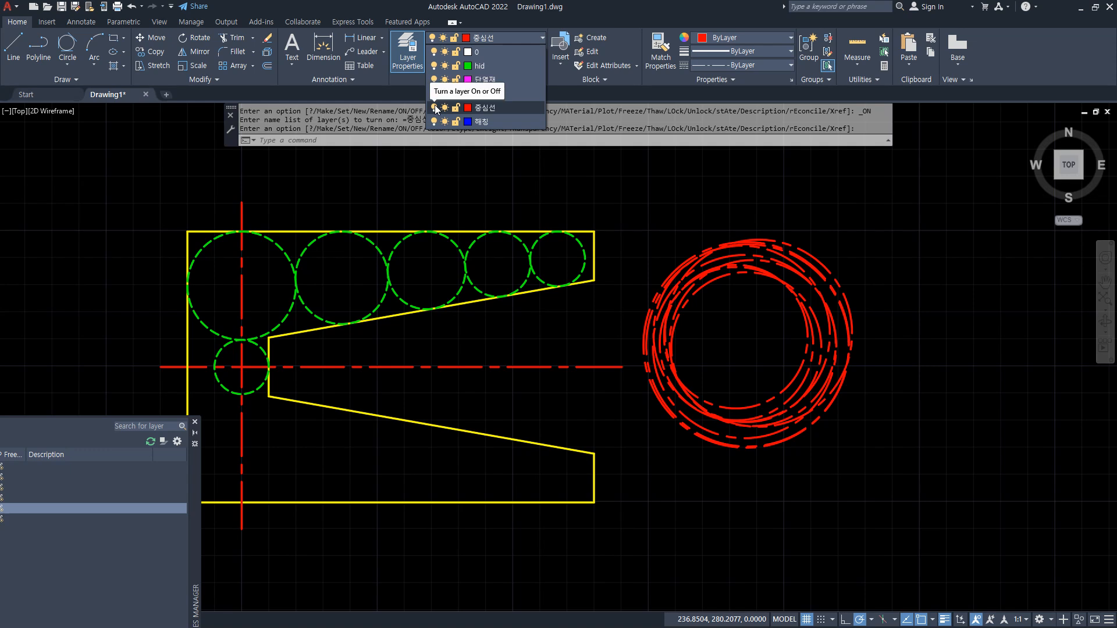
key(Escape)
click(780, 291)
click(735, 203)
text(e)
key(Return)
- Try to freeze the 중심선 layer while it is the current layer
click(515, 38)
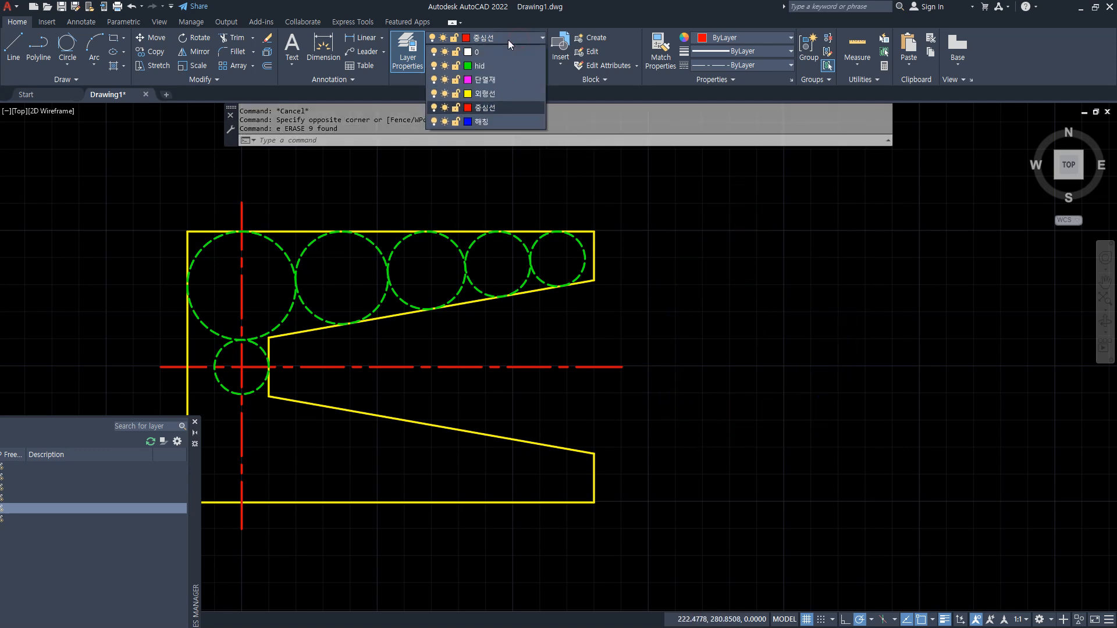
click(445, 108)
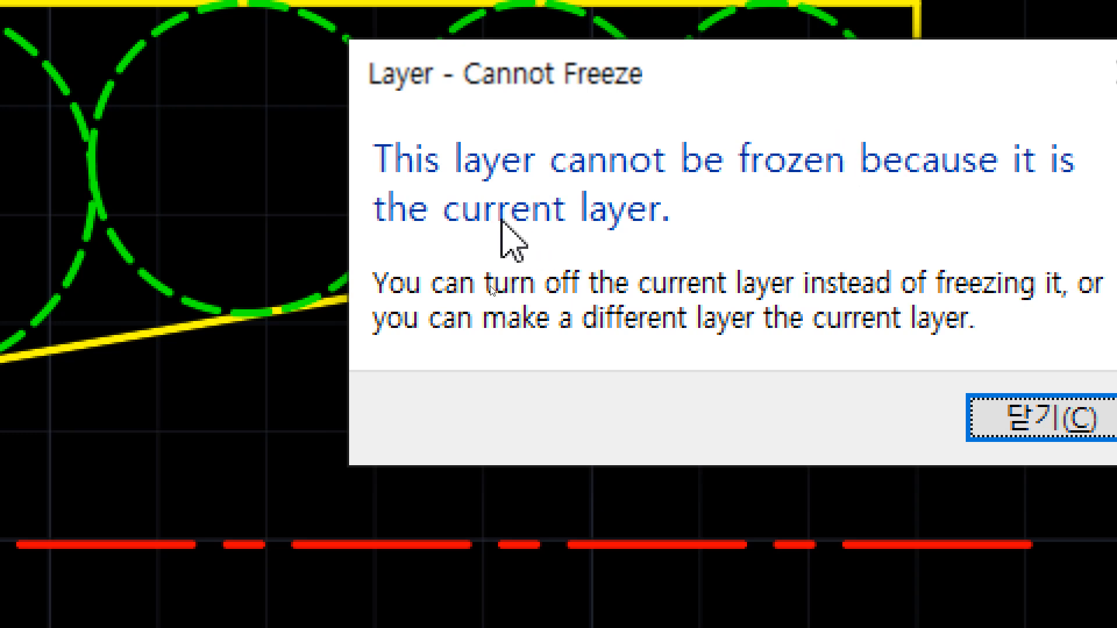
key(Return)
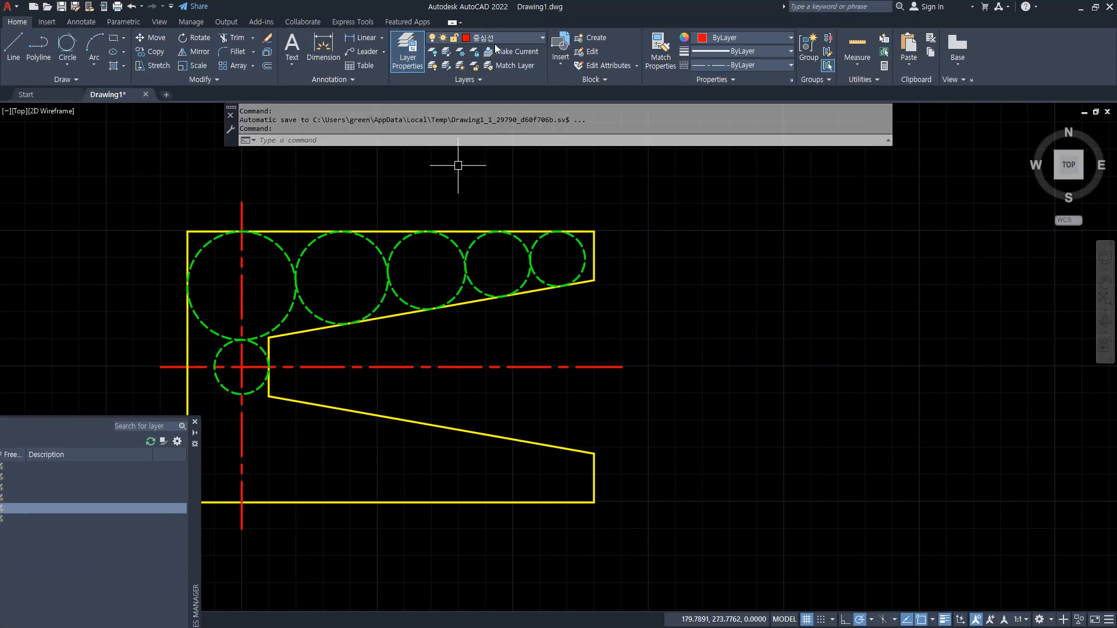
key(Escape)
key(Escape)
- Lock the 중심선 layer and clear any selection around the horizontal centre line
click(510, 38)
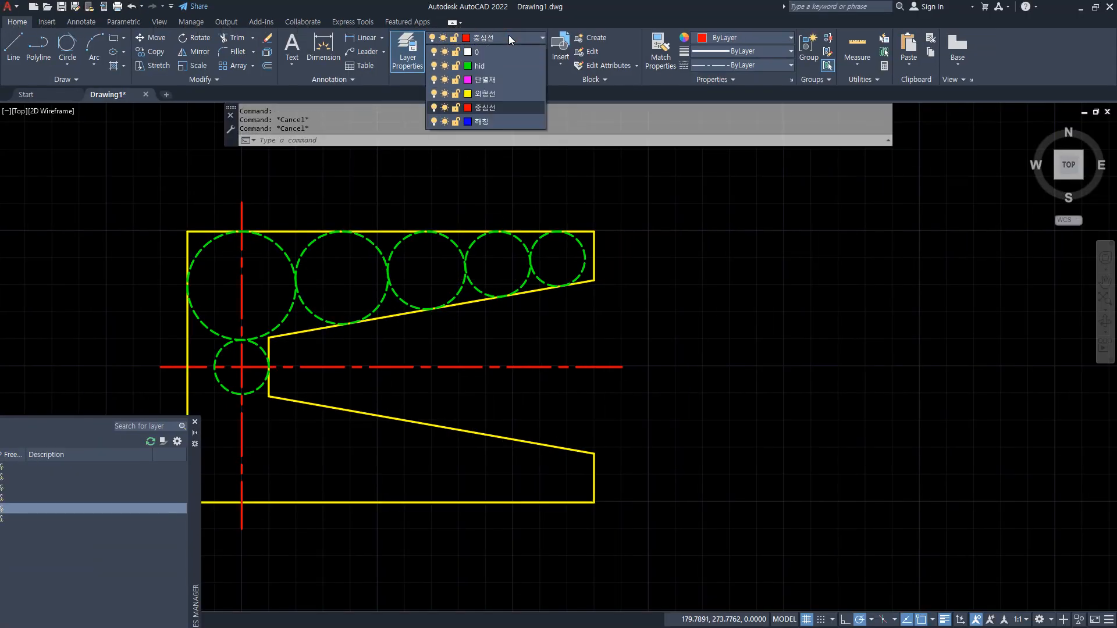
click(456, 108)
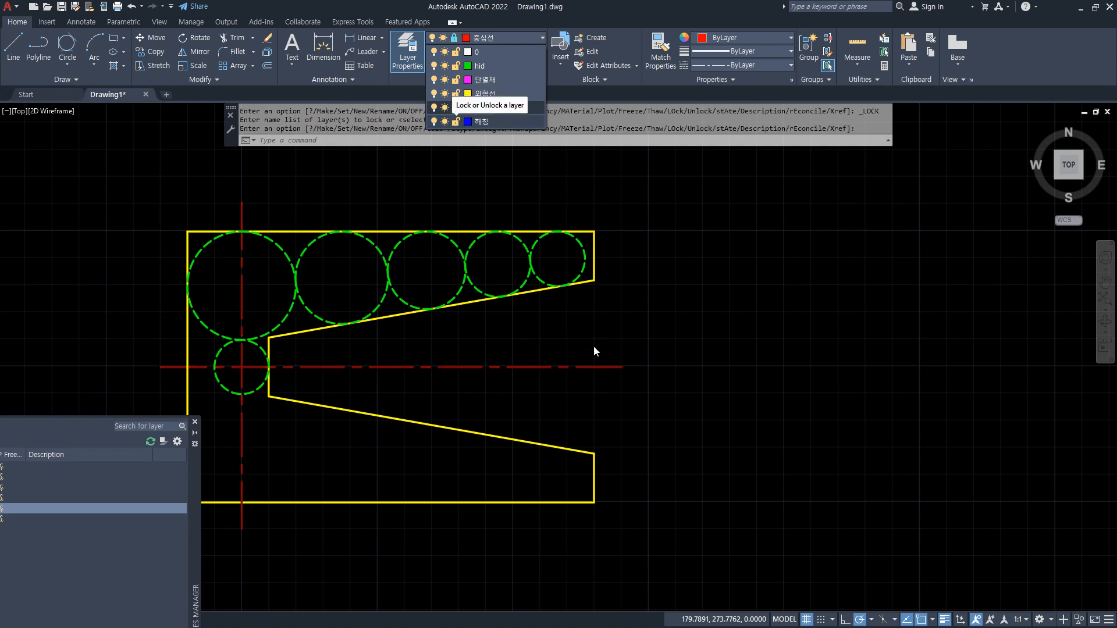
scroll(649, 351, down, 2)
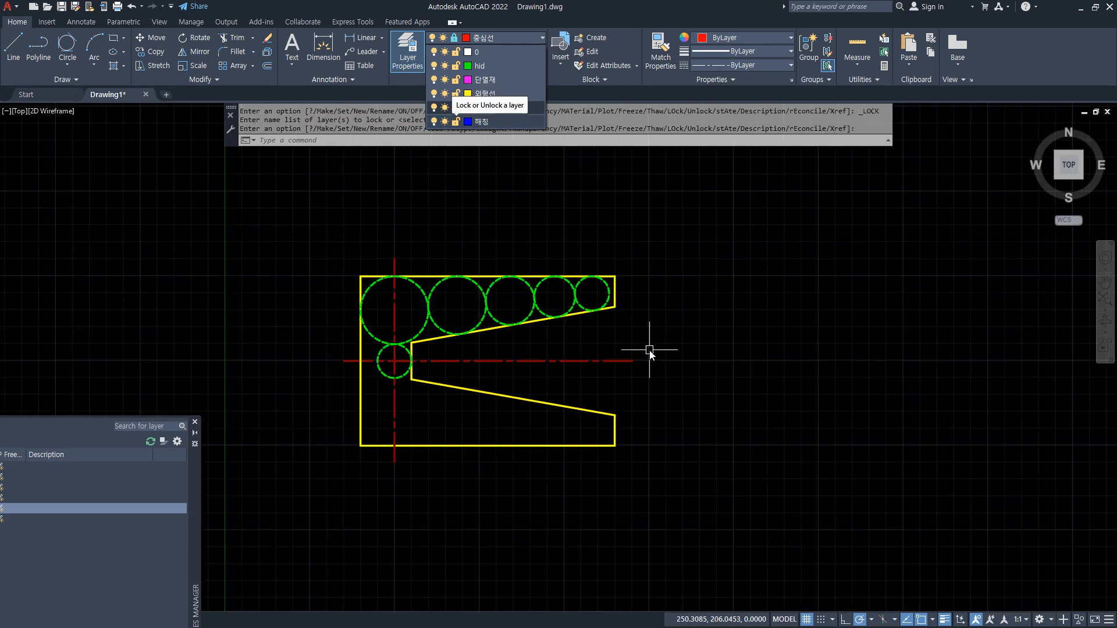
click(588, 374)
scroll(541, 364, up, 4)
drag(512, 350, 580, 375)
key(Escape)
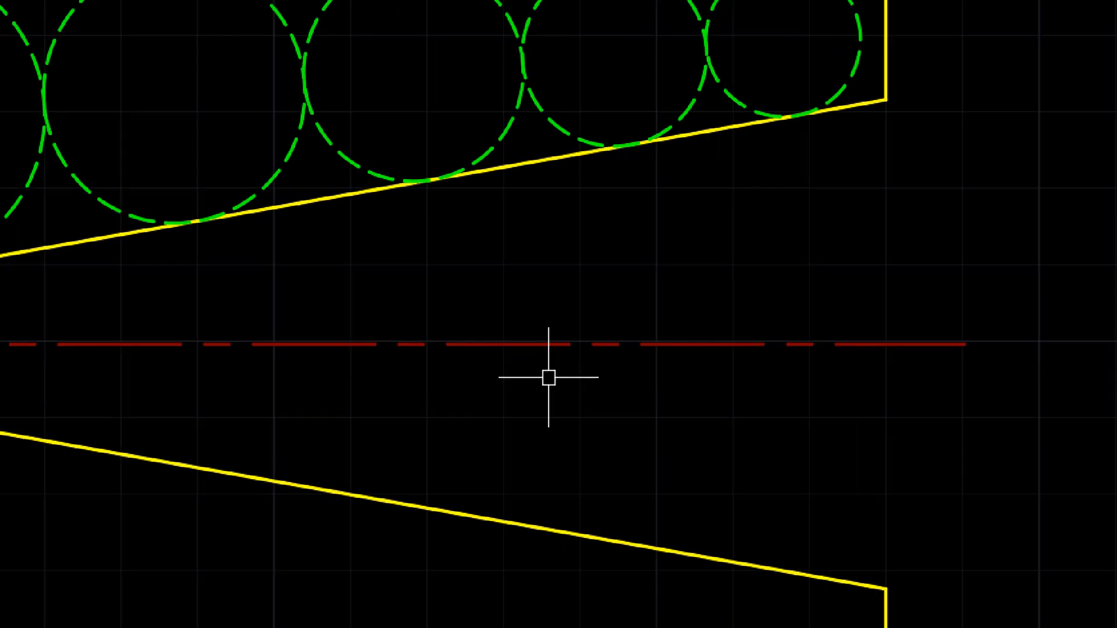
- Try to erase the horizontal centre line on the locked 중심선 layer
mouse_move(508, 322)
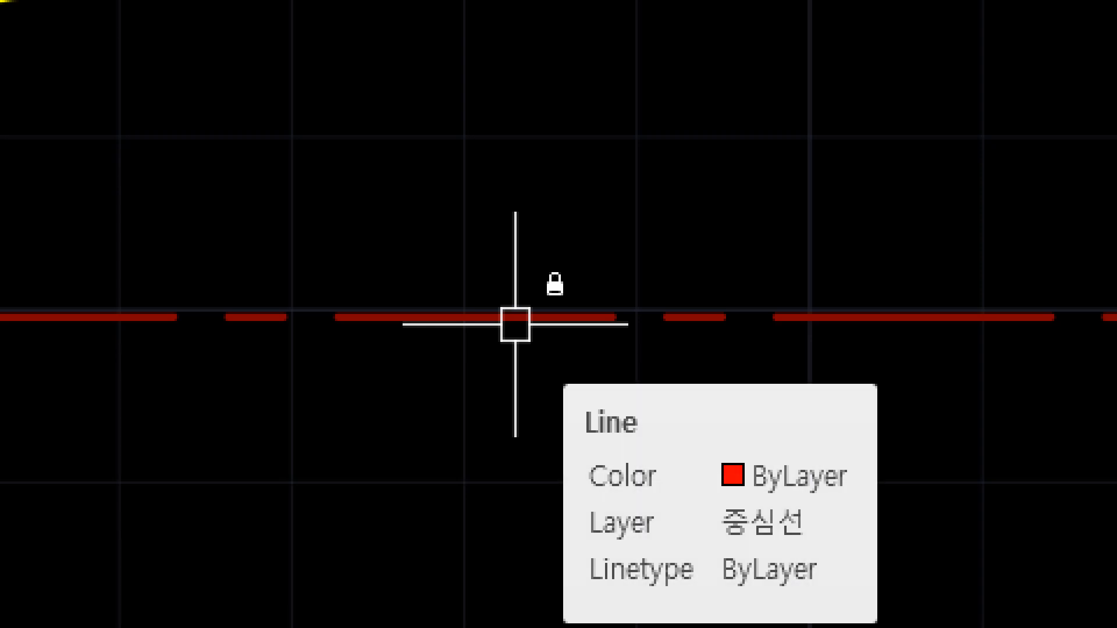
click(515, 324)
key(Escape)
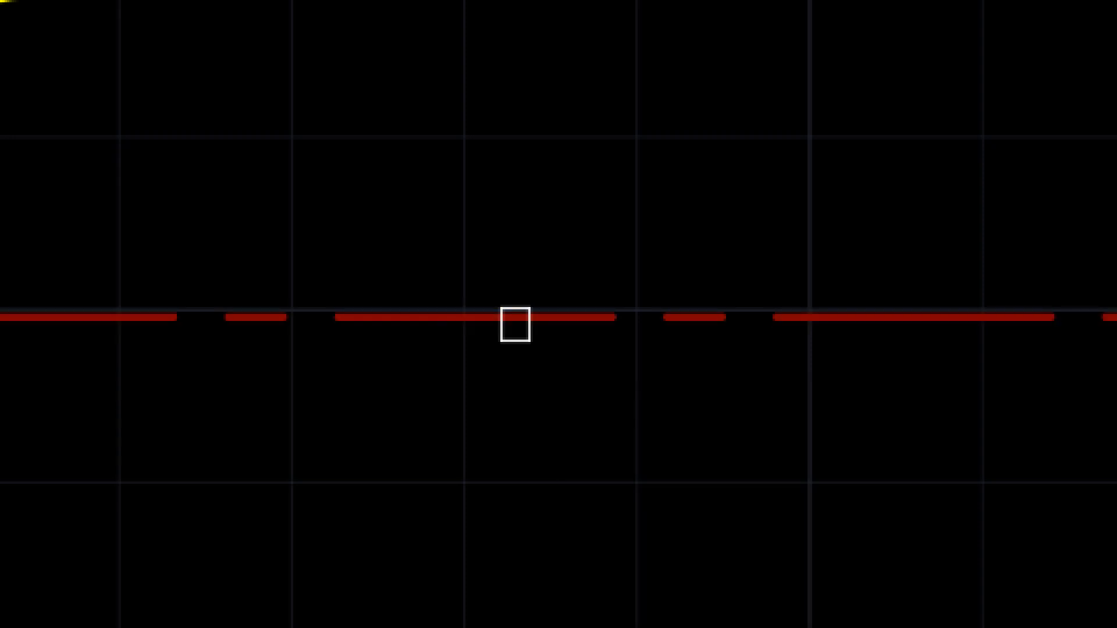
key(Escape)
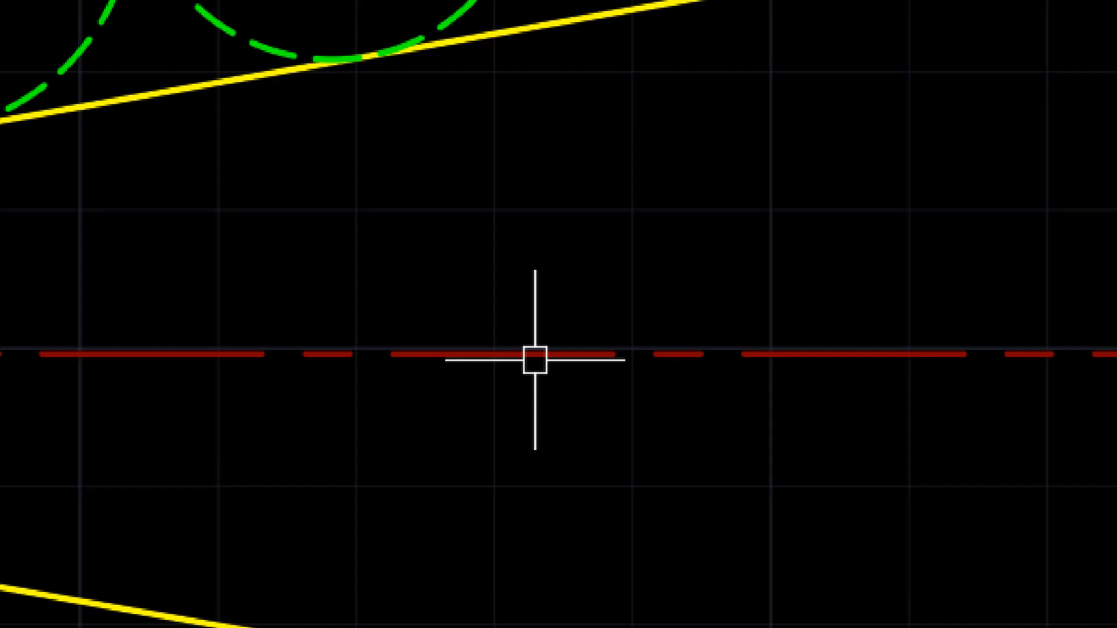
click(524, 411)
click(67, 101)
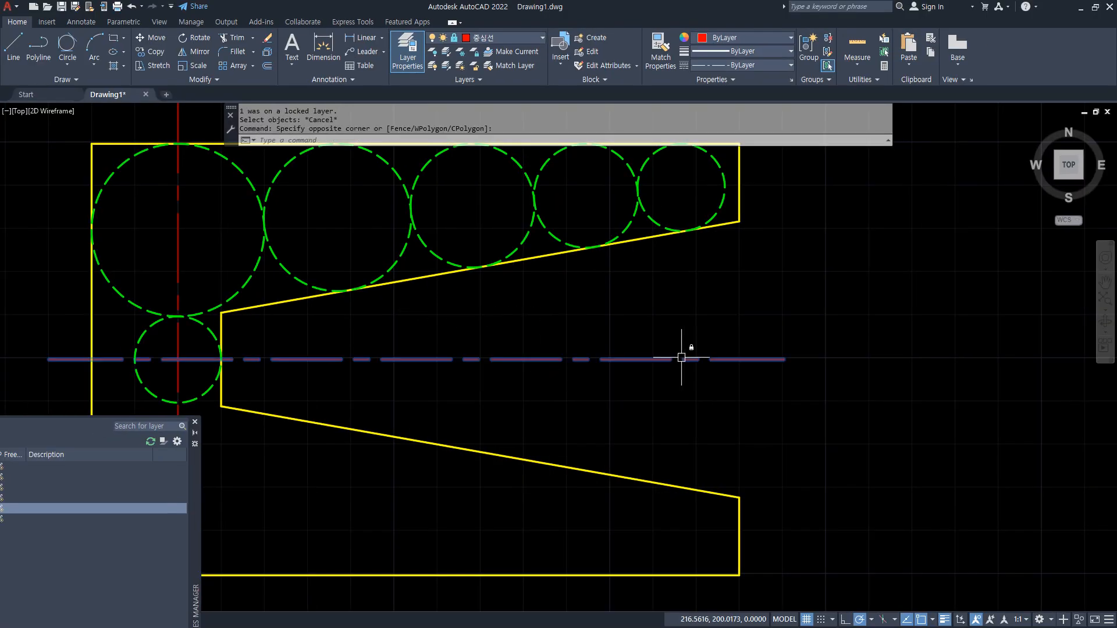
key(Delete)
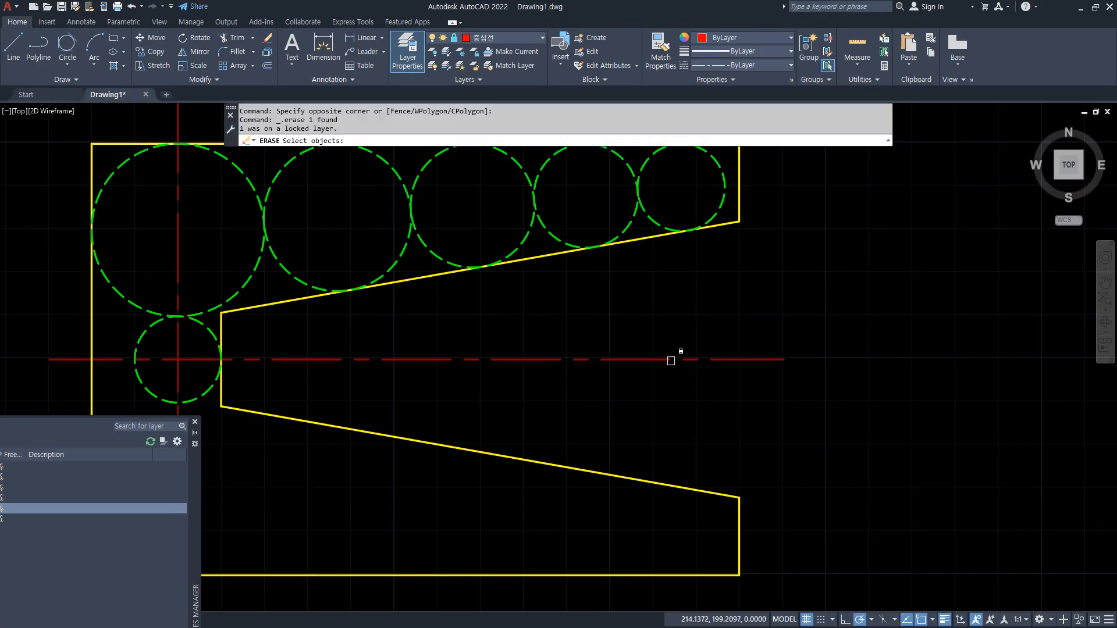
key(Escape)
- Draw five overlapping circles, mostly about 21 to 23 units in radius, on the locked 중심선 layer to the right of the outline
scroll(599, 344, down, 4)
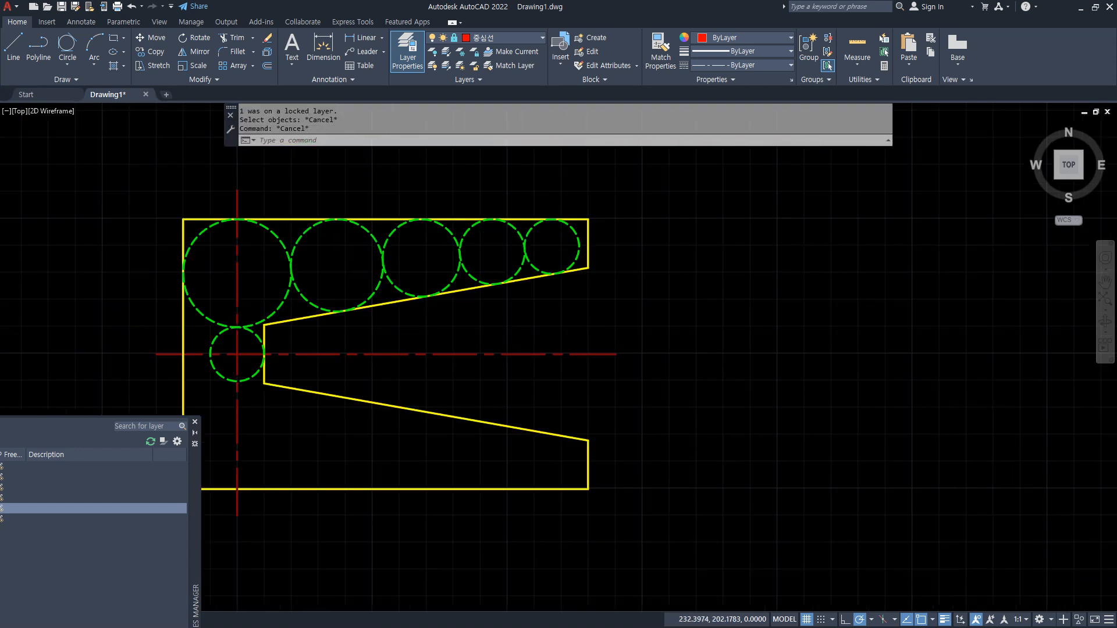
text(c)
key(Return)
click(698, 317)
click(692, 273)
key(Return)
click(697, 311)
click(701, 273)
key(Return)
click(693, 309)
click(697, 272)
key(Return)
click(698, 313)
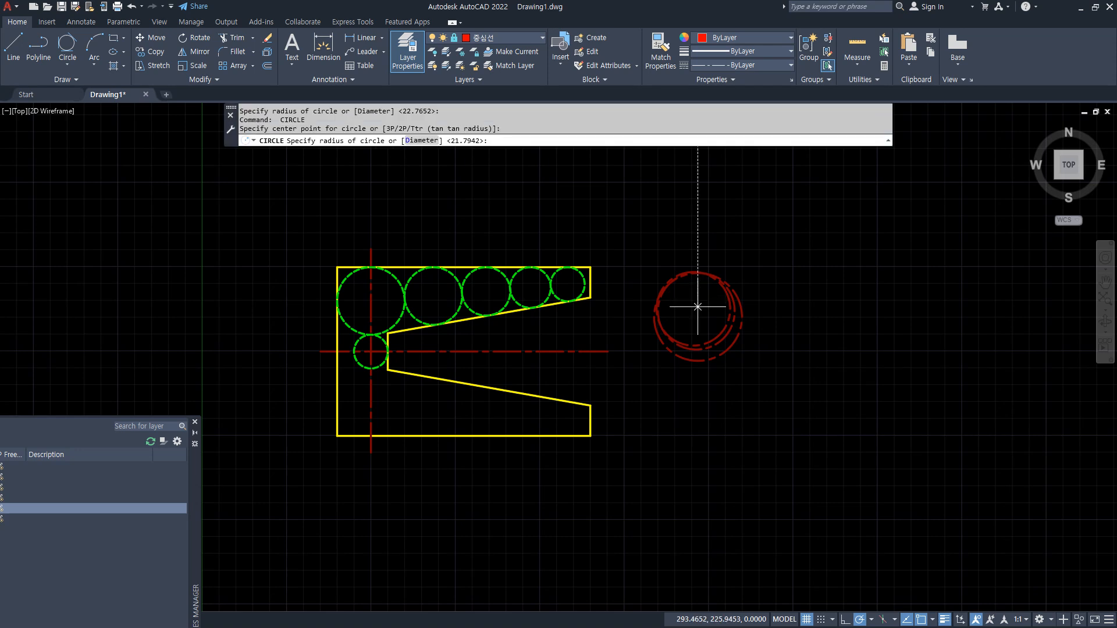
click(694, 272)
key(Return)
click(698, 304)
click(702, 273)
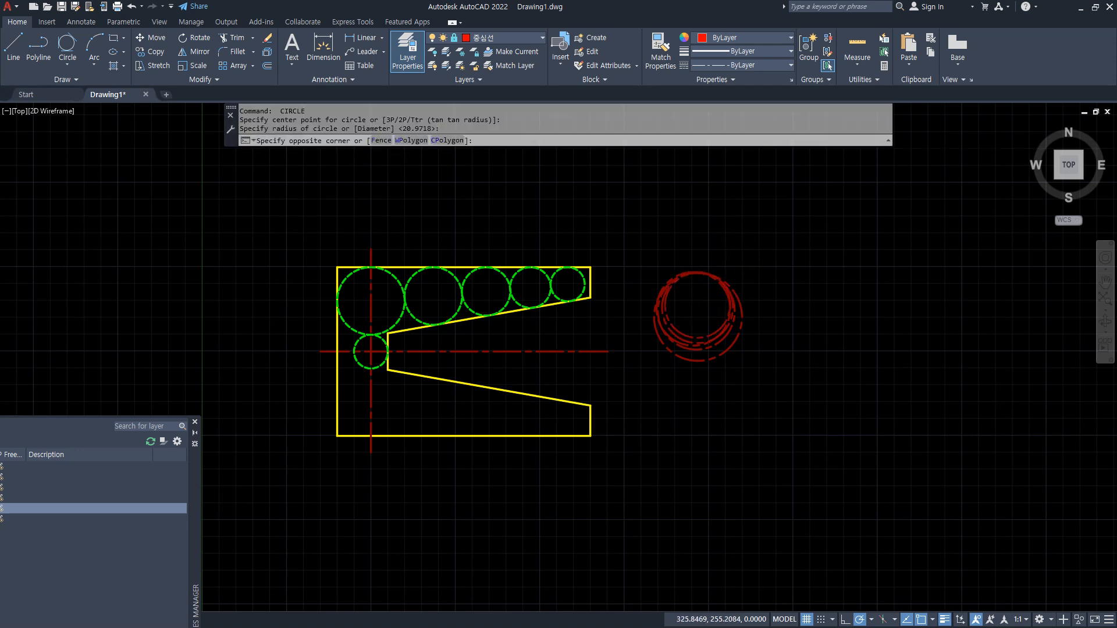
- Try to erase the five overlapping circles while their layer is locked
click(751, 259)
click(695, 320)
key(Delete)
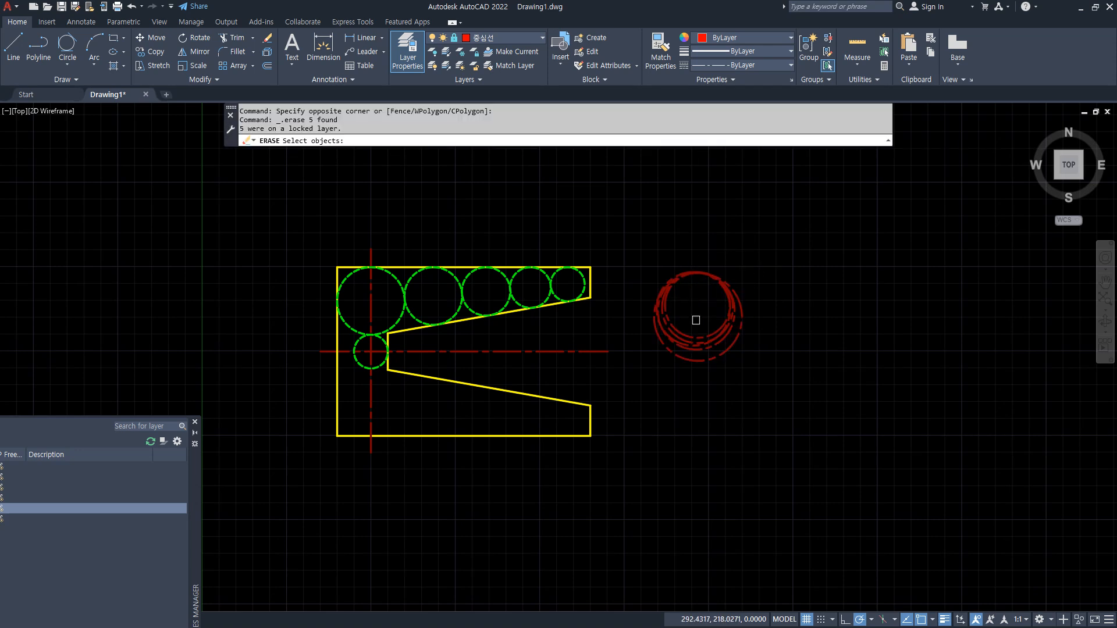
key(Escape)
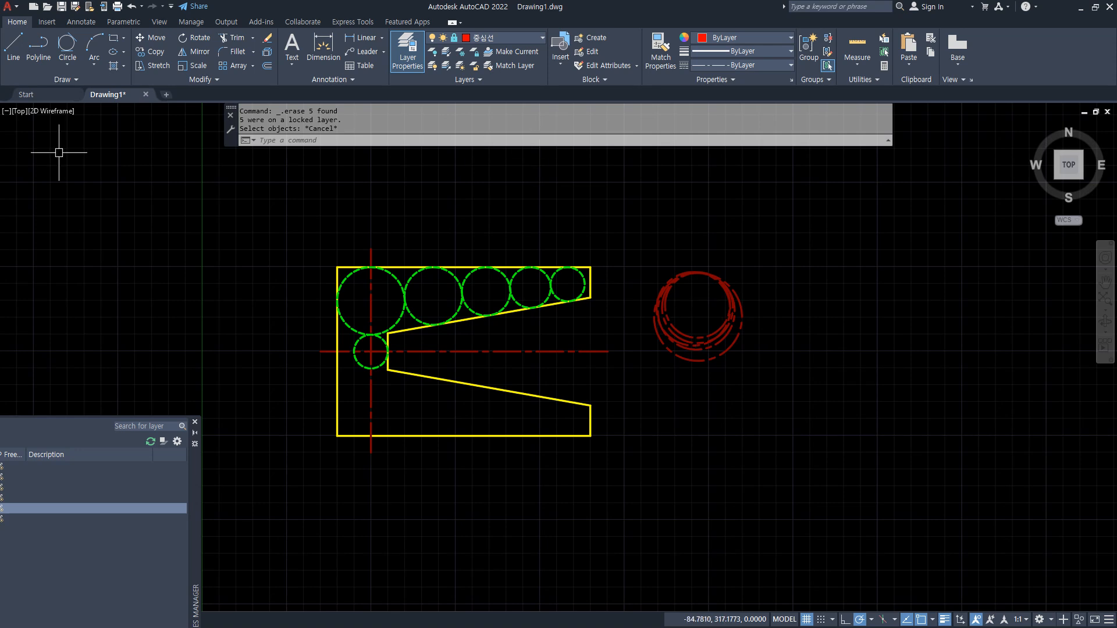
- Switch to the Notepad notes and review the visibility and editing marks for Off/On, Freez/Thaw and Lock/Unlock
key(alt+Tab)
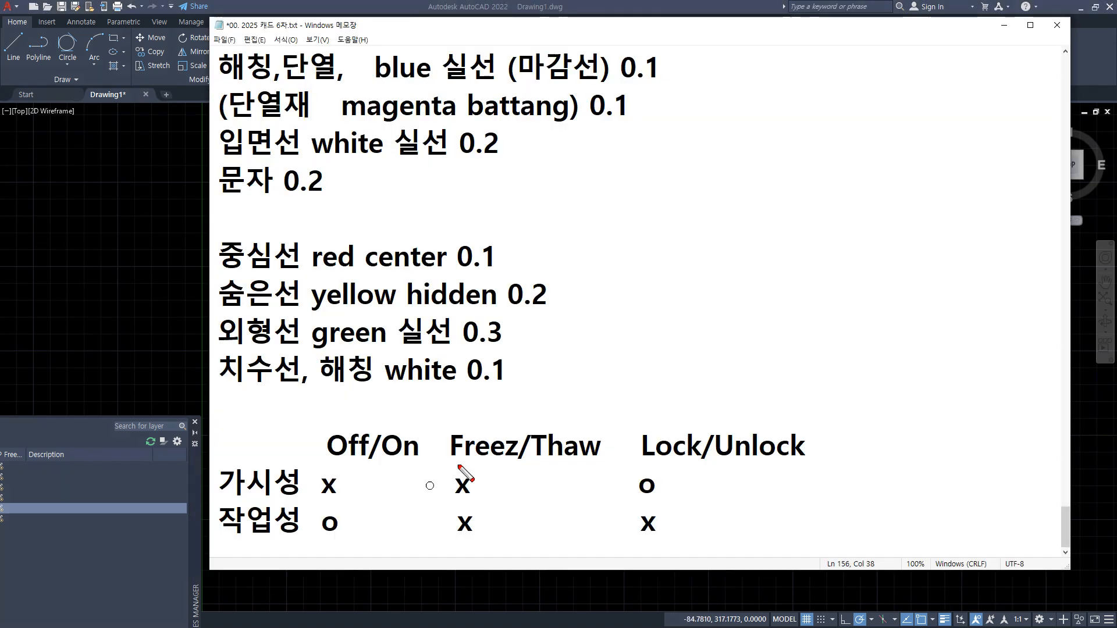
mouse_move(338, 547)
mouse_down()
mouse_move(343, 437)
mouse_move(372, 552)
mouse_move(327, 562)
mouse_up()
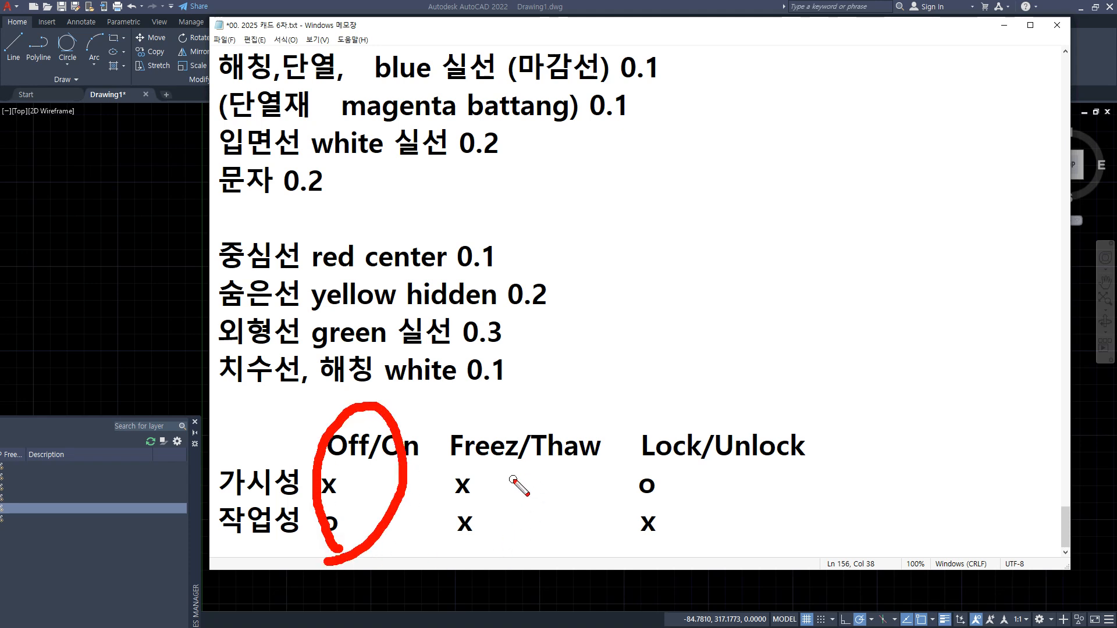
mouse_move(463, 544)
mouse_down()
mouse_move(449, 514)
mouse_move(512, 420)
mouse_move(466, 548)
mouse_up()
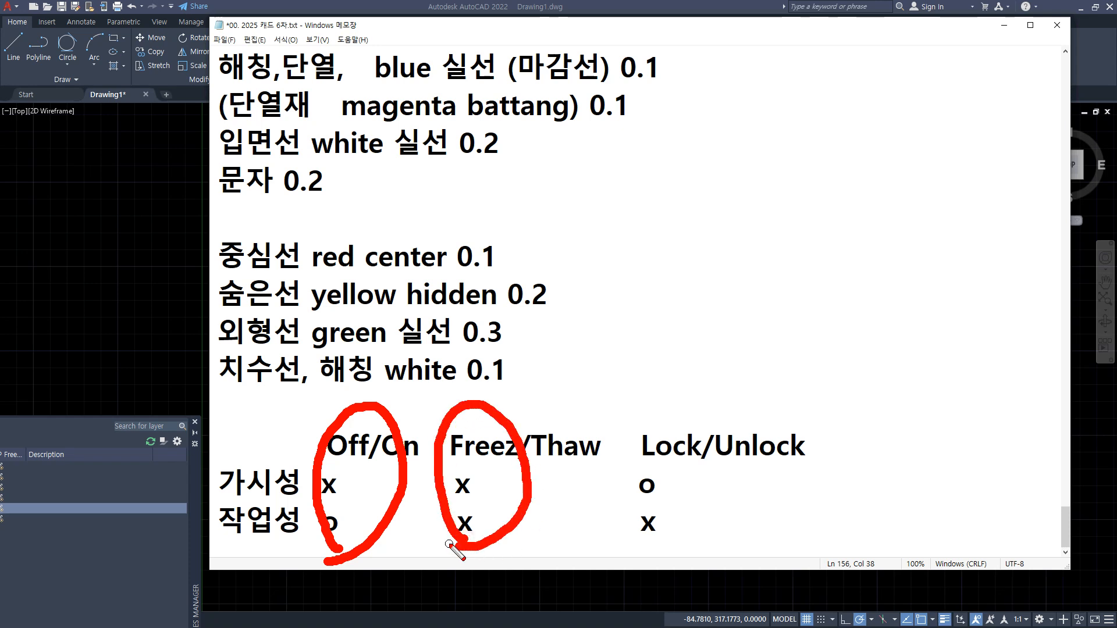
key(e)
mouse_move(669, 559)
mouse_down()
mouse_move(679, 423)
mouse_move(661, 562)
mouse_up()
key(Escape)
click(162, 314)
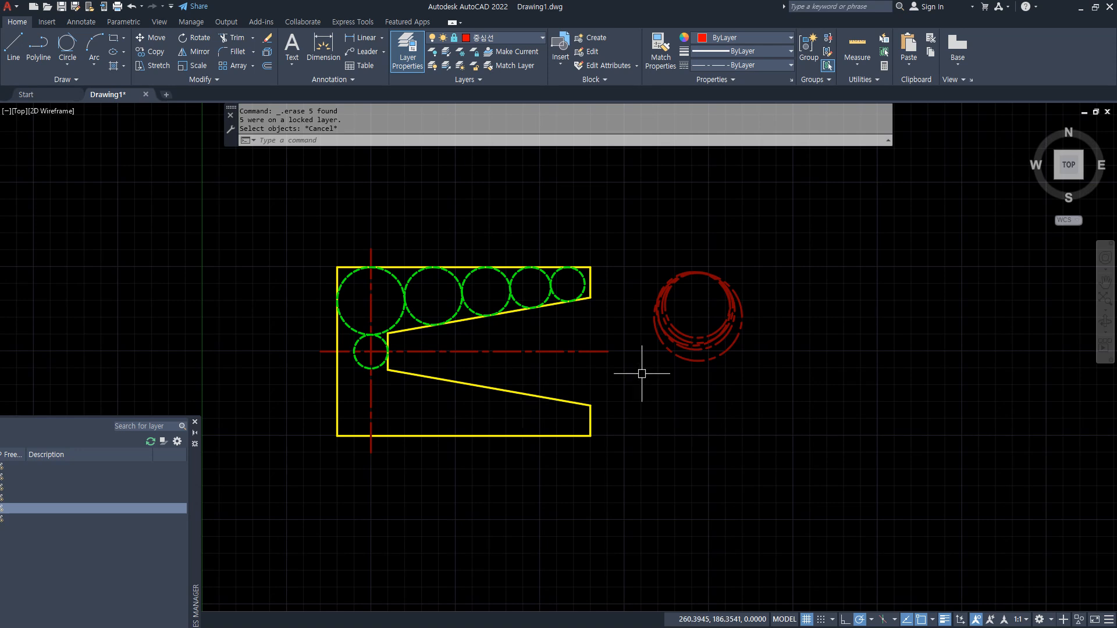
- Back in AutoCAD, try once more to erase the circle group on the locked layer
click(780, 379)
click(699, 366)
key(Delete)
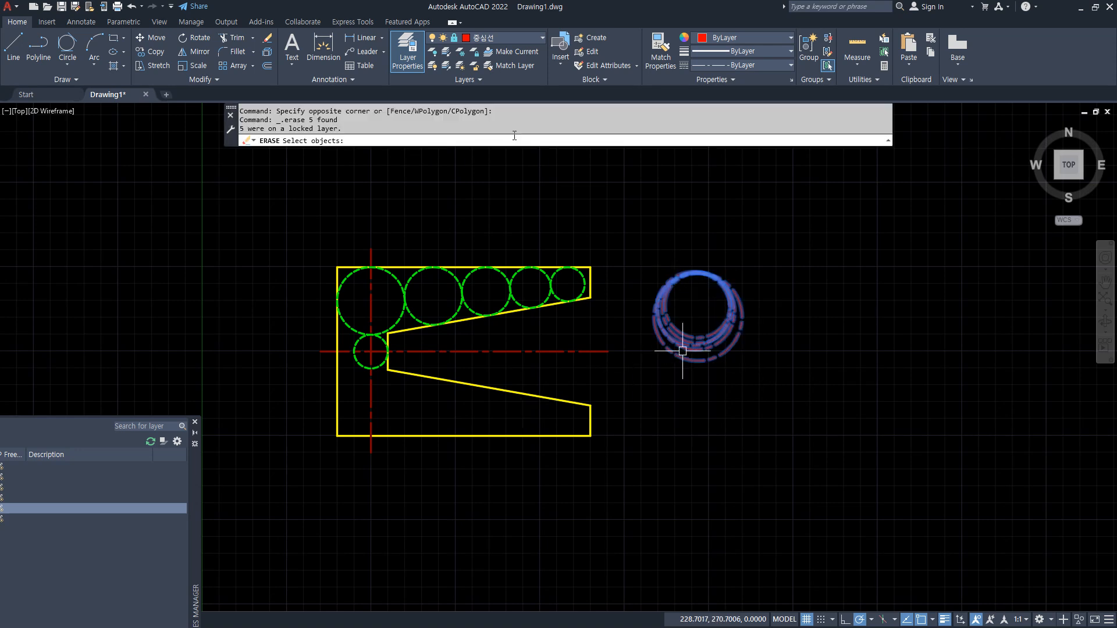
- Unlock the 중심선 layer and erase the five overlapping circles
click(511, 43)
click(455, 108)
click(719, 389)
click(691, 295)
key(Escape)
key(Escape)
click(683, 317)
click(648, 379)
key(Delete)
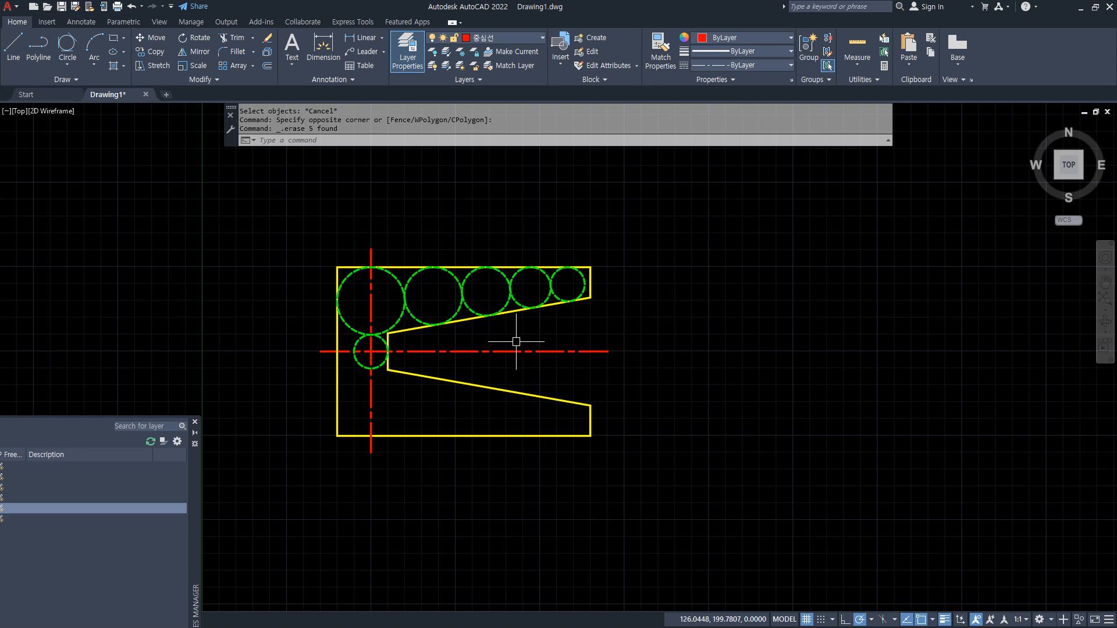
- Close the layer properties palette and erase the whole tangent-circles drawing
drag(190, 514, 720, 333)
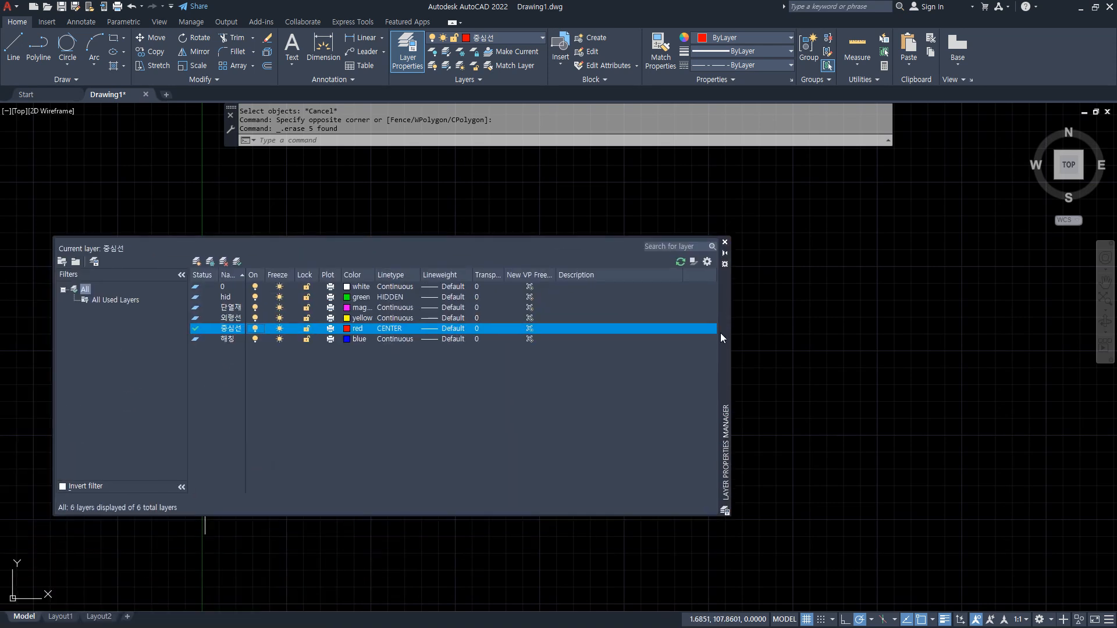
click(725, 241)
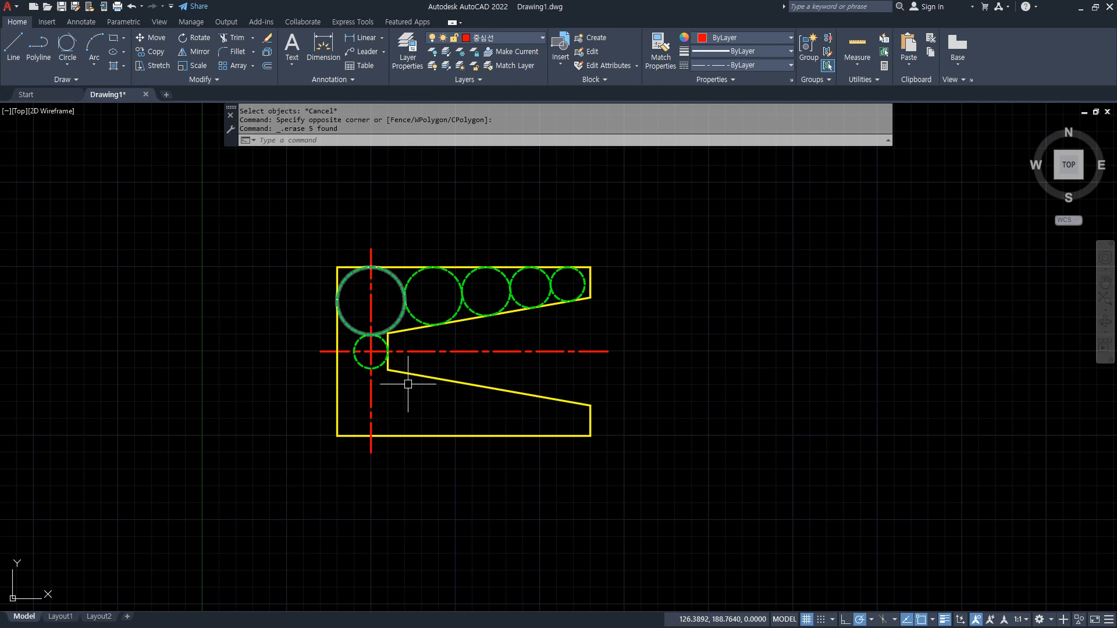
click(723, 479)
click(221, 242)
key(Delete)
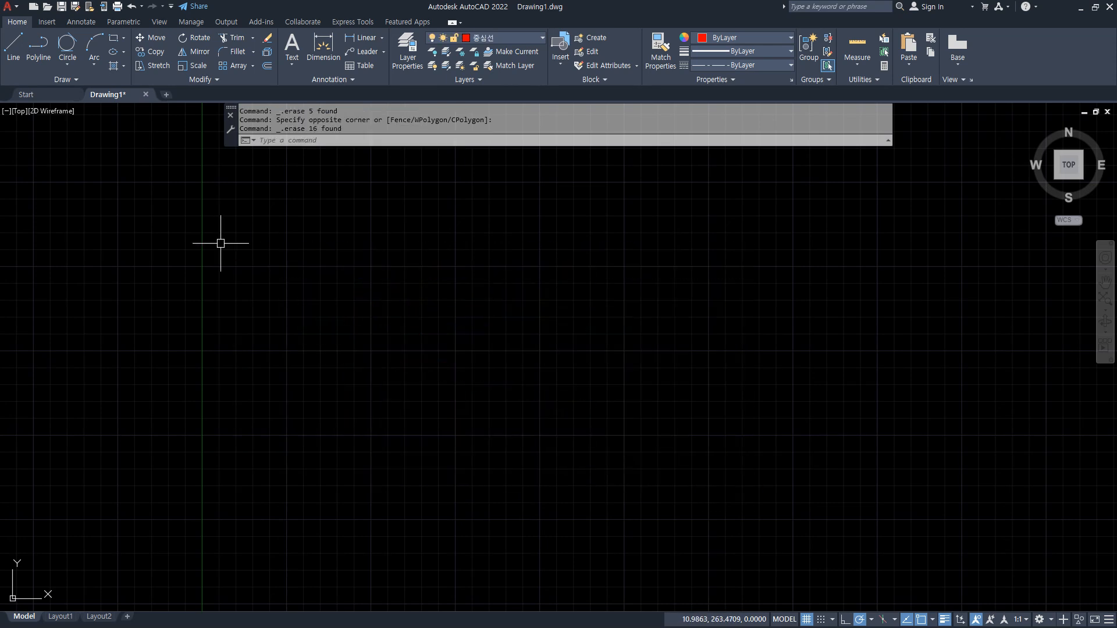
- Examine the object color and linetype settings with the COLOR and LINETYPE commands, leaving both dialogs without changes
mouse_move(755, 92)
mouse_down()
mouse_move(707, 21)
mouse_move(756, 101)
mouse_move(727, 102)
mouse_move(780, 29)
mouse_move(698, 82)
mouse_move(782, 91)
mouse_up()
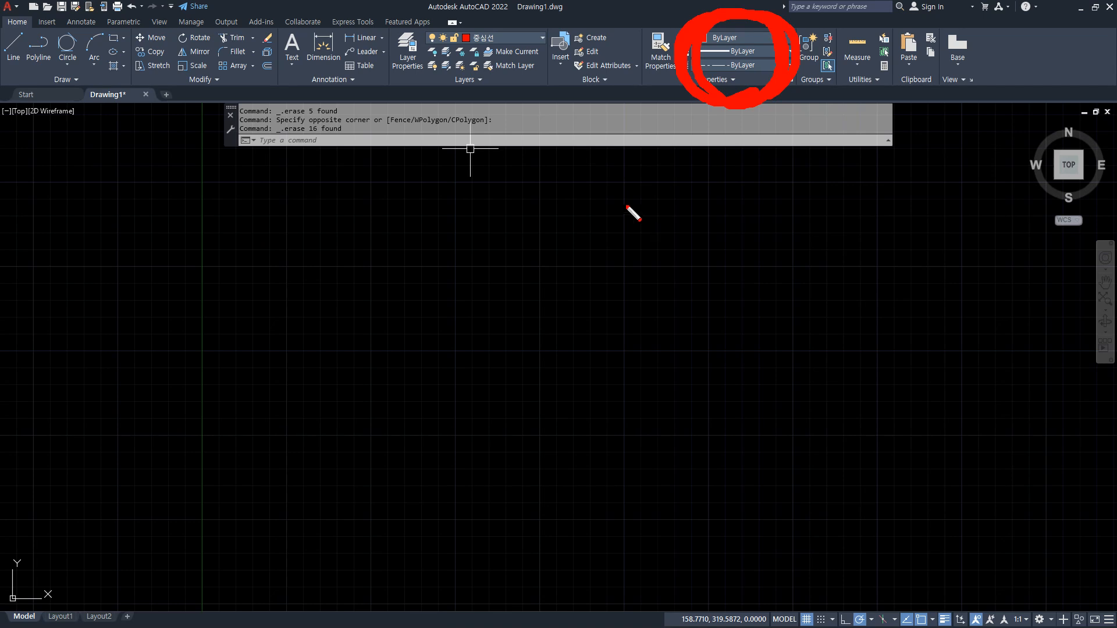
key(Escape)
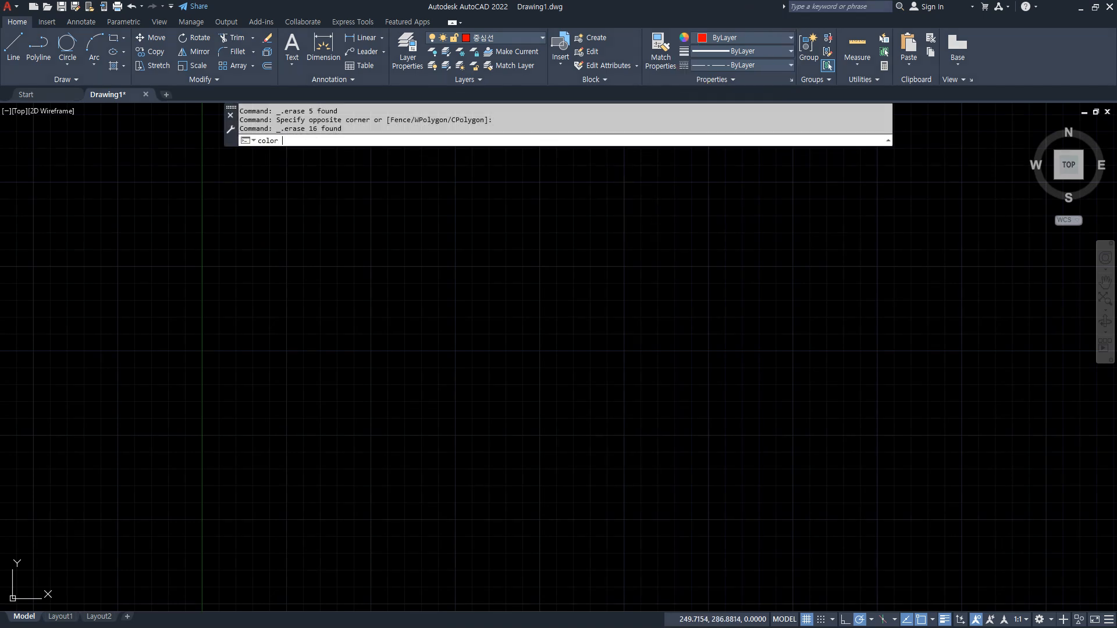
text(color)
key(Return)
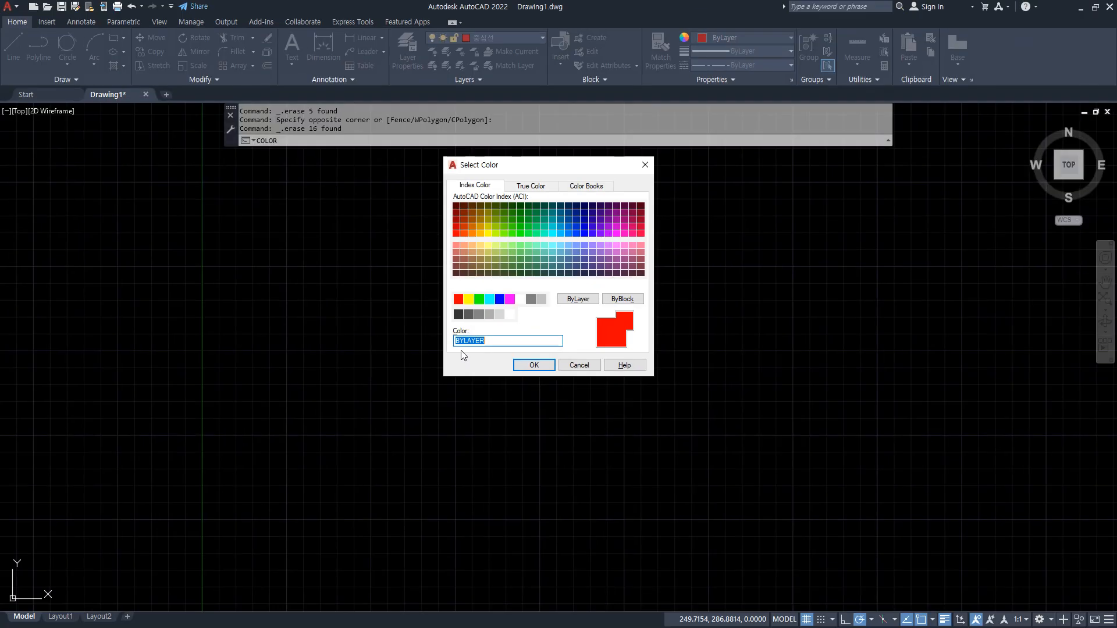
key(Escape)
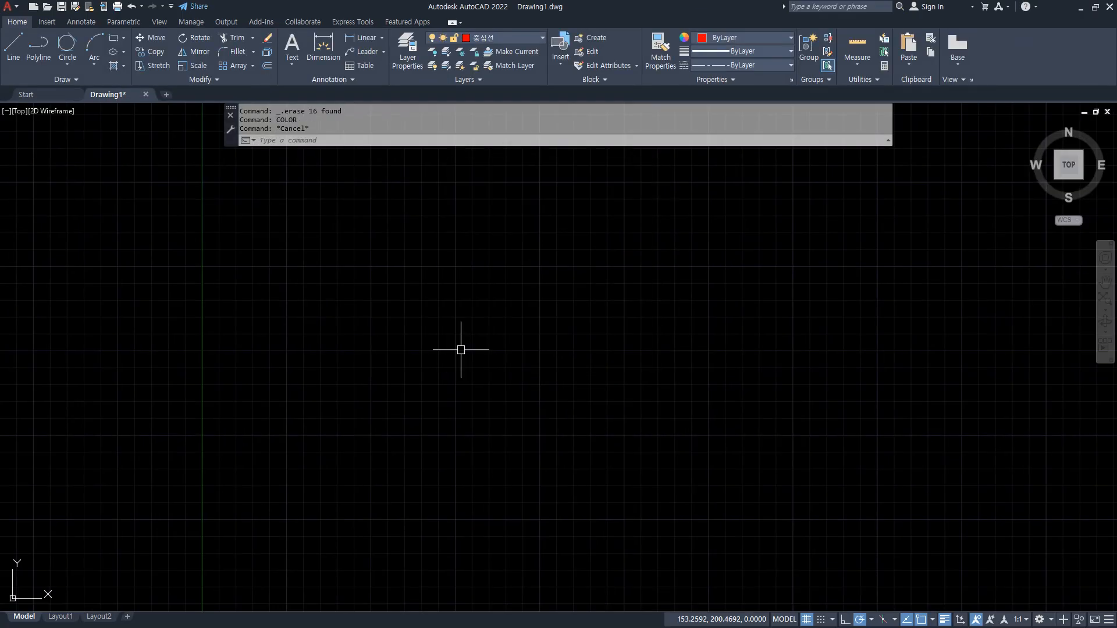
text(lt)
key(Return)
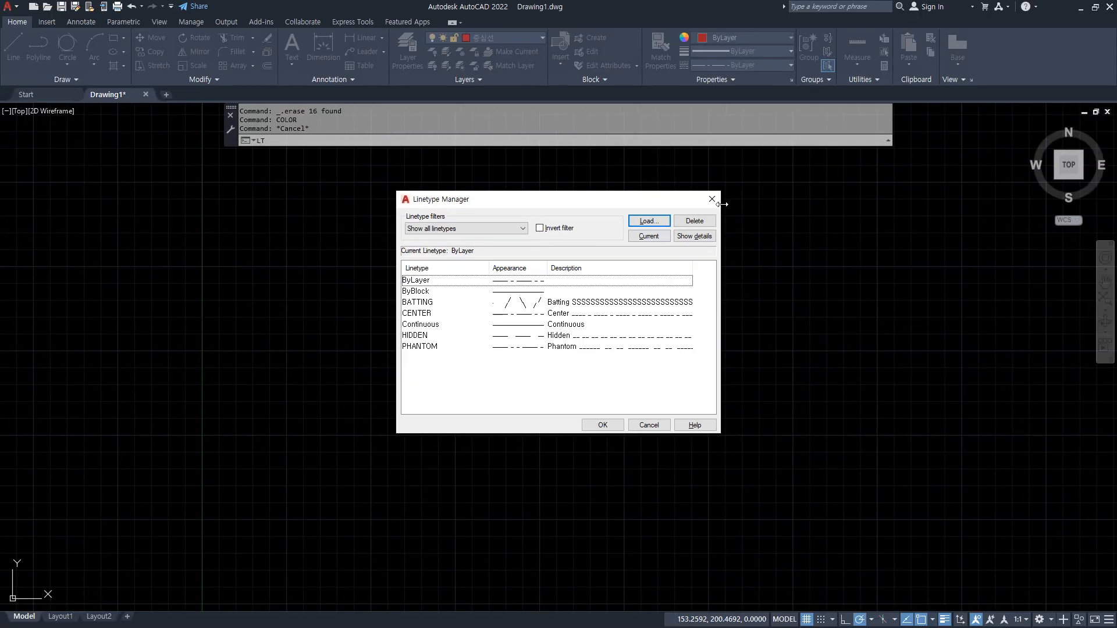
click(712, 199)
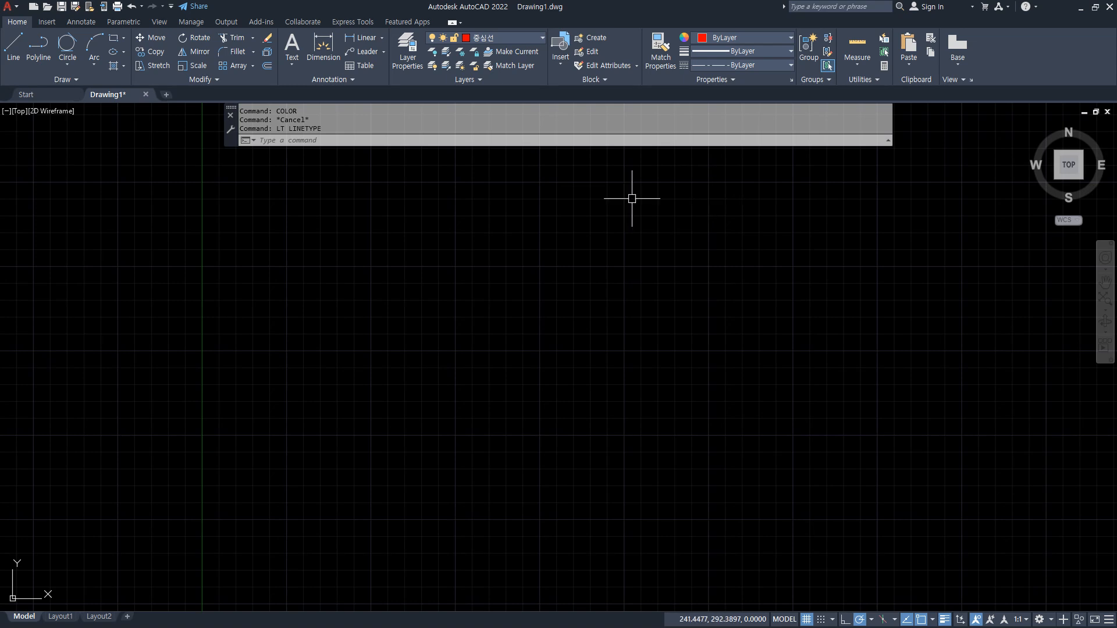
- Open the layer properties palette and examine the color and linetype assigned to each layer
click(407, 52)
mouse_move(366, 355)
mouse_down()
mouse_move(399, 257)
mouse_move(429, 339)
mouse_move(365, 353)
mouse_up()
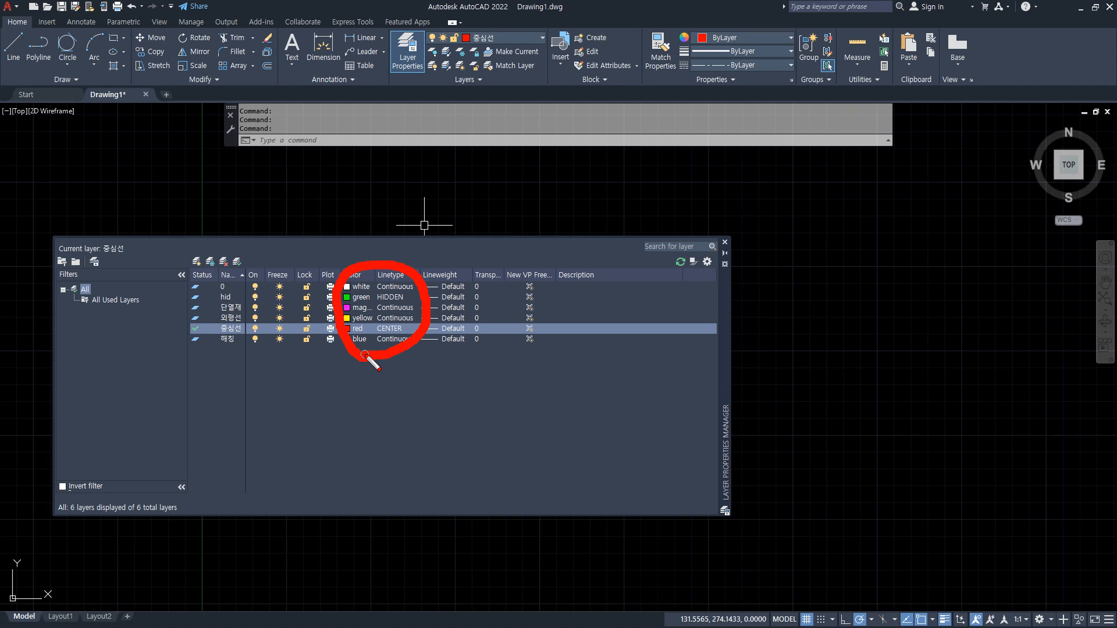
- Close the layer properties palette and bring the browser window with the exercise drawings over the drawing area
key(Escape)
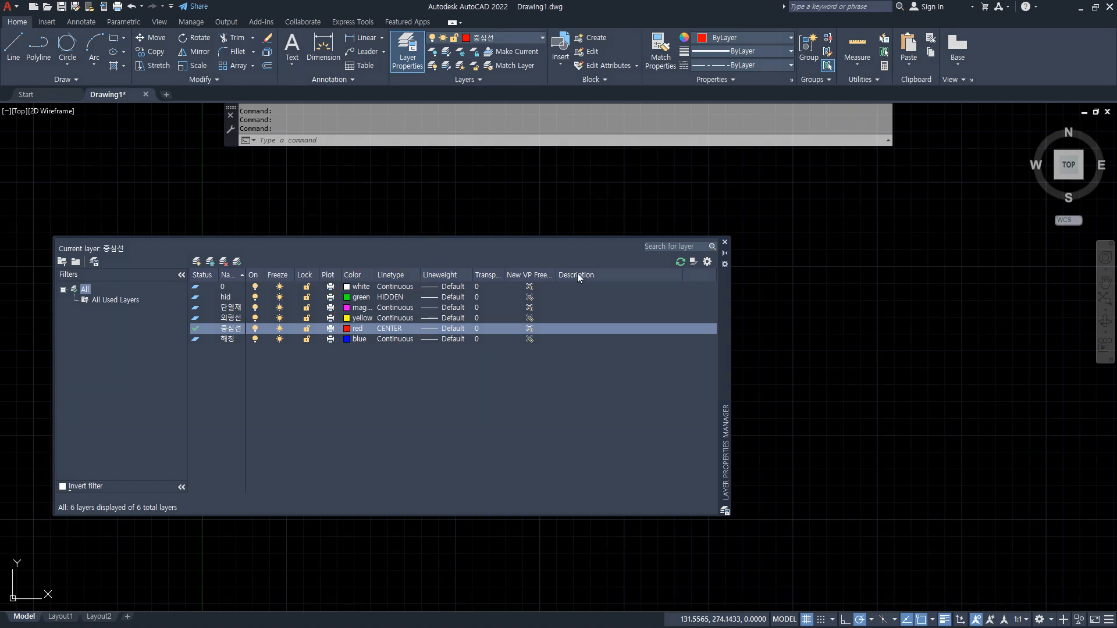
click(725, 242)
drag(0, 111, 396, 83)
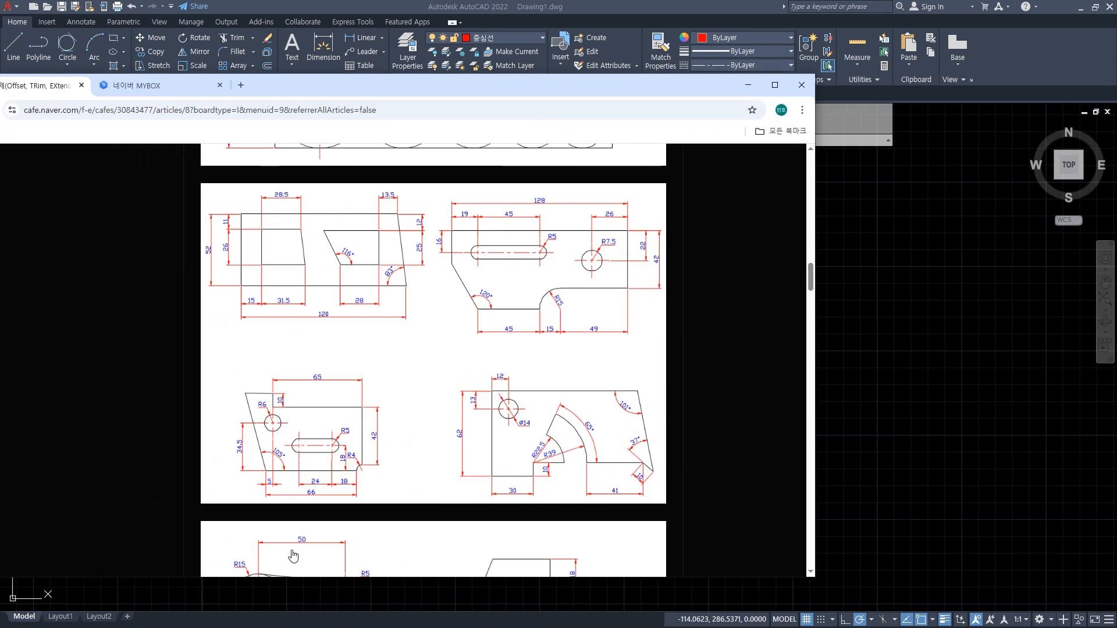
- Examine the dimensioned exercise plates in the browser, especially the one with the arc-shaped slot, and move the browser out of the way
mouse_move(375, 494)
mouse_down()
mouse_move(233, 496)
mouse_move(395, 408)
mouse_move(364, 516)
mouse_up()
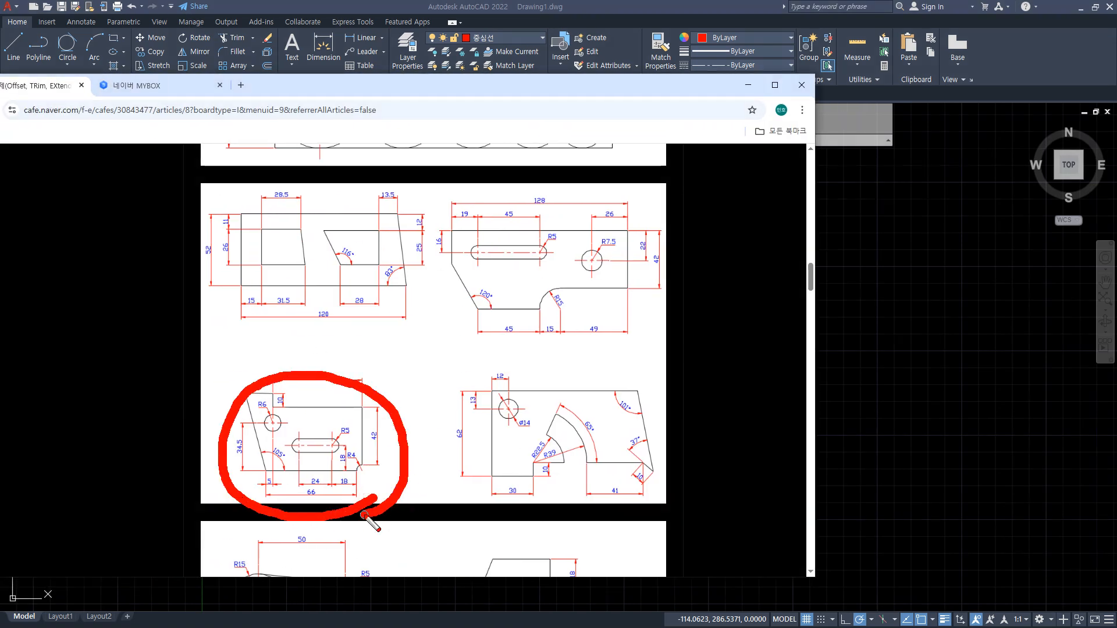
key(ctrl+z)
drag(434, 214, 434, 472)
key(ctrl+z)
mouse_move(583, 521)
mouse_down()
mouse_move(499, 371)
mouse_move(654, 482)
mouse_move(451, 468)
mouse_move(654, 396)
mouse_move(524, 527)
mouse_move(543, 347)
mouse_move(662, 435)
mouse_move(637, 468)
mouse_up()
mouse_move(561, 335)
mouse_down()
mouse_move(535, 206)
mouse_move(485, 271)
mouse_move(566, 250)
mouse_up()
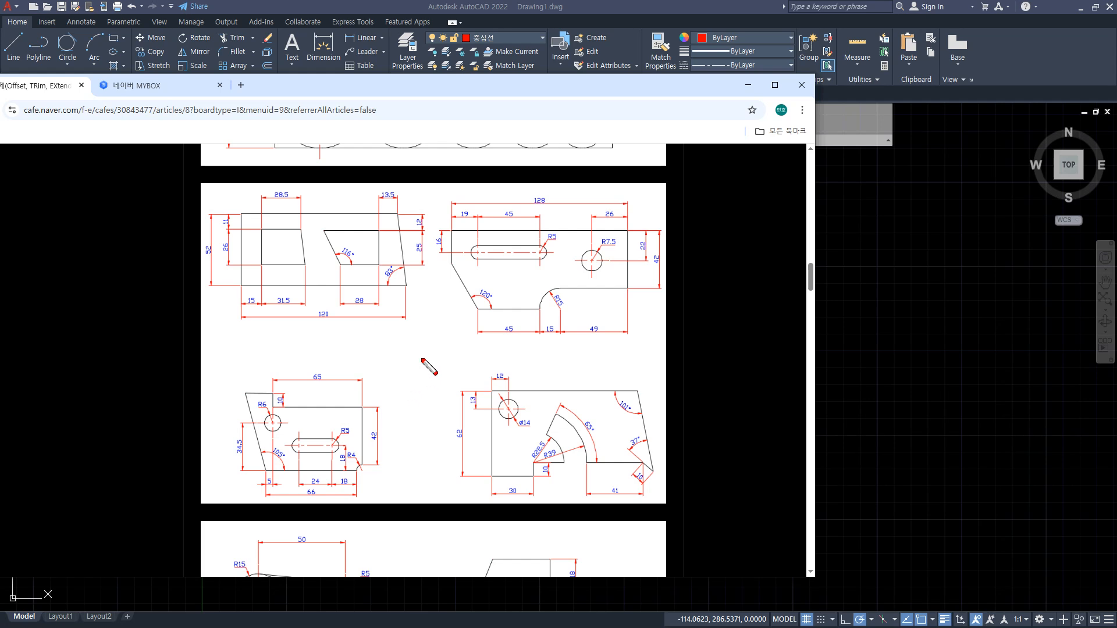
mouse_move(571, 337)
mouse_down()
mouse_move(407, 456)
mouse_move(576, 333)
mouse_move(553, 349)
mouse_move(515, 347)
mouse_move(561, 513)
mouse_move(622, 368)
mouse_move(487, 361)
mouse_up()
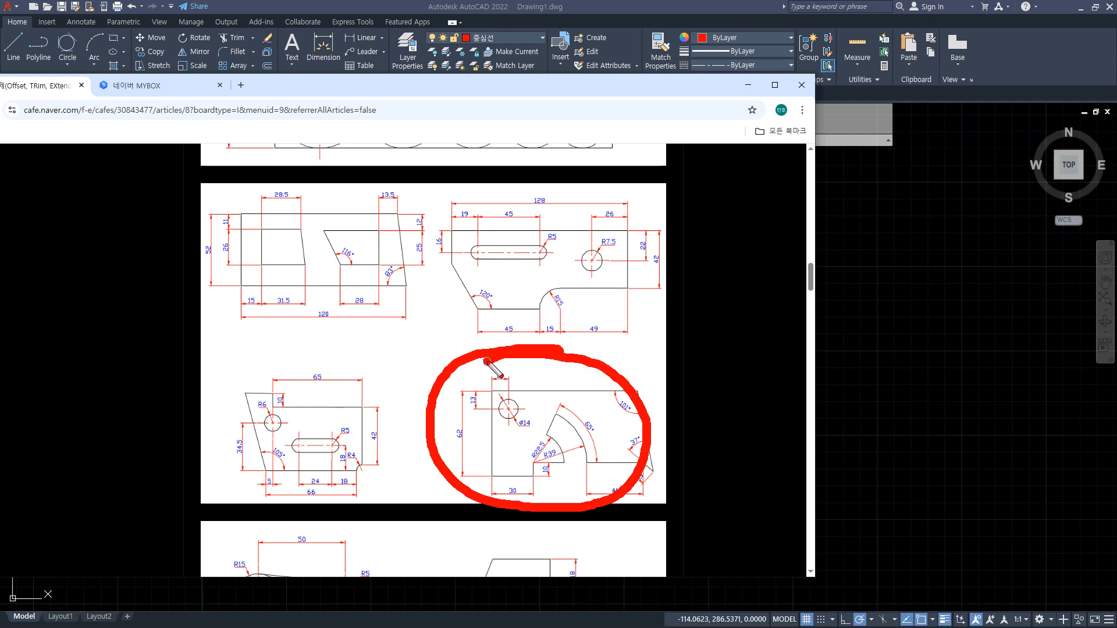
drag(590, 86, 0, 137)
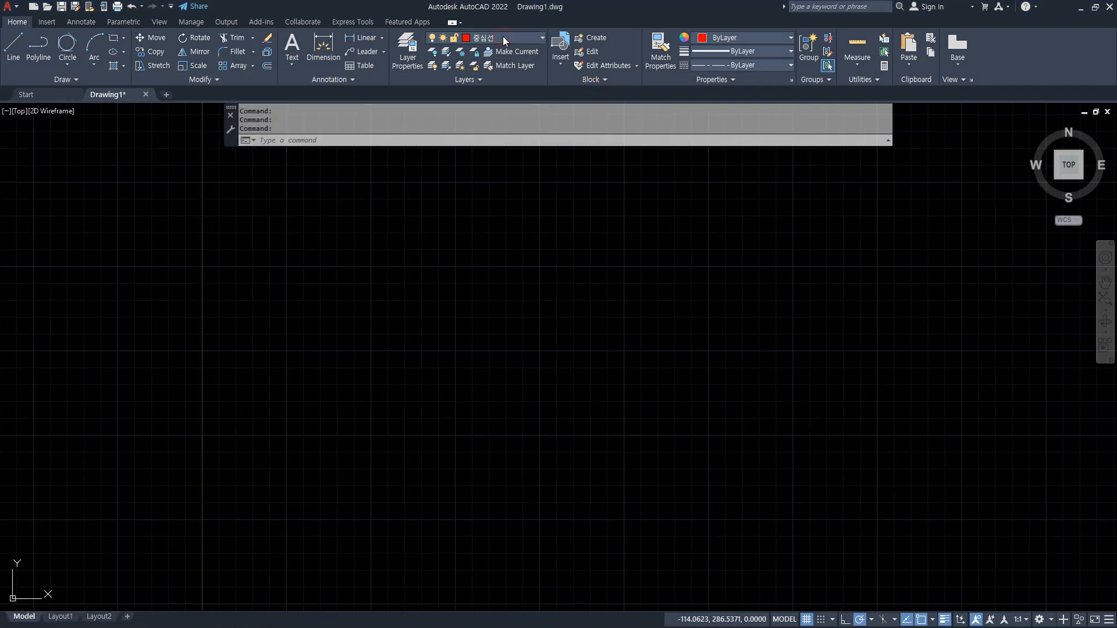
- Make the 외형선 layer current and draw a long horizontal line with a vertical line crossing it near its left end
click(536, 37)
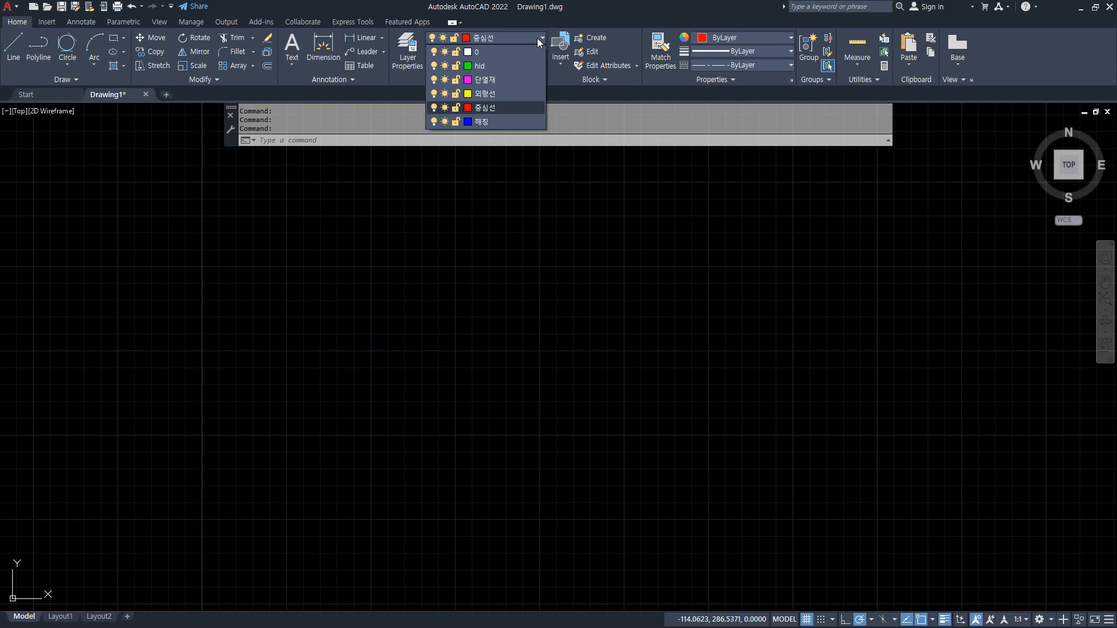
click(501, 94)
text(l)
key(Return)
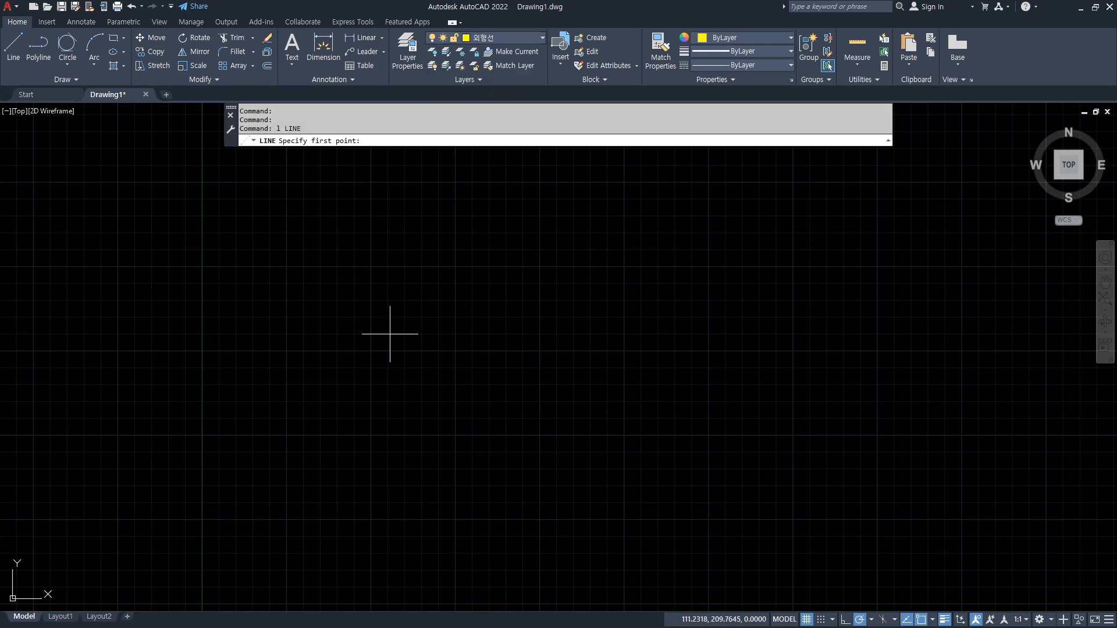
click(239, 264)
click(659, 266)
key(Return)
key(Return)
click(285, 214)
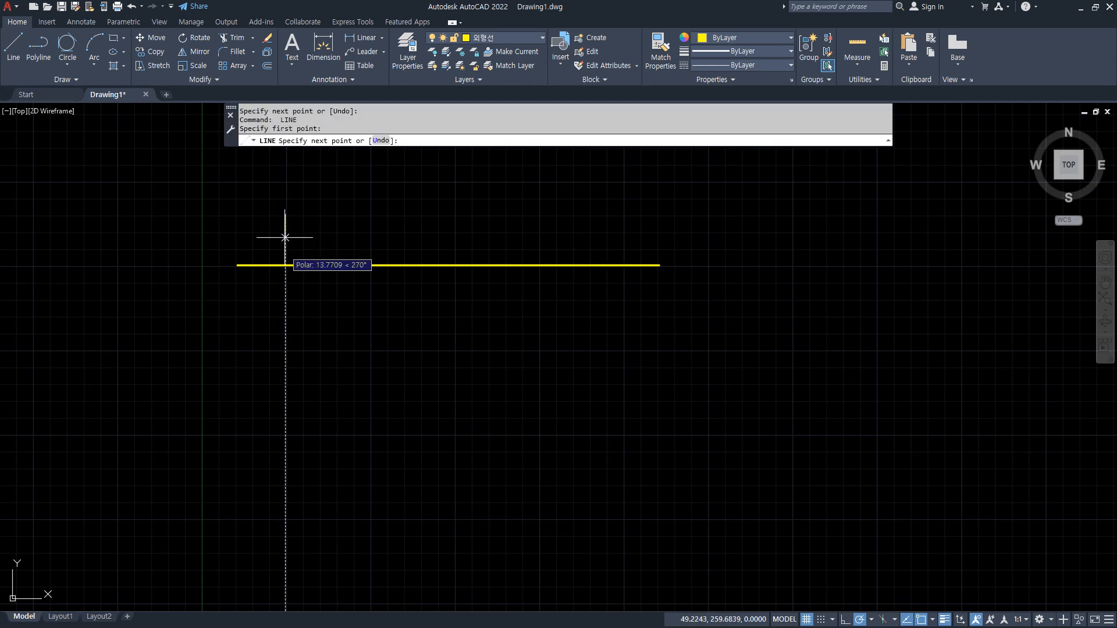
click(282, 498)
key(Return)
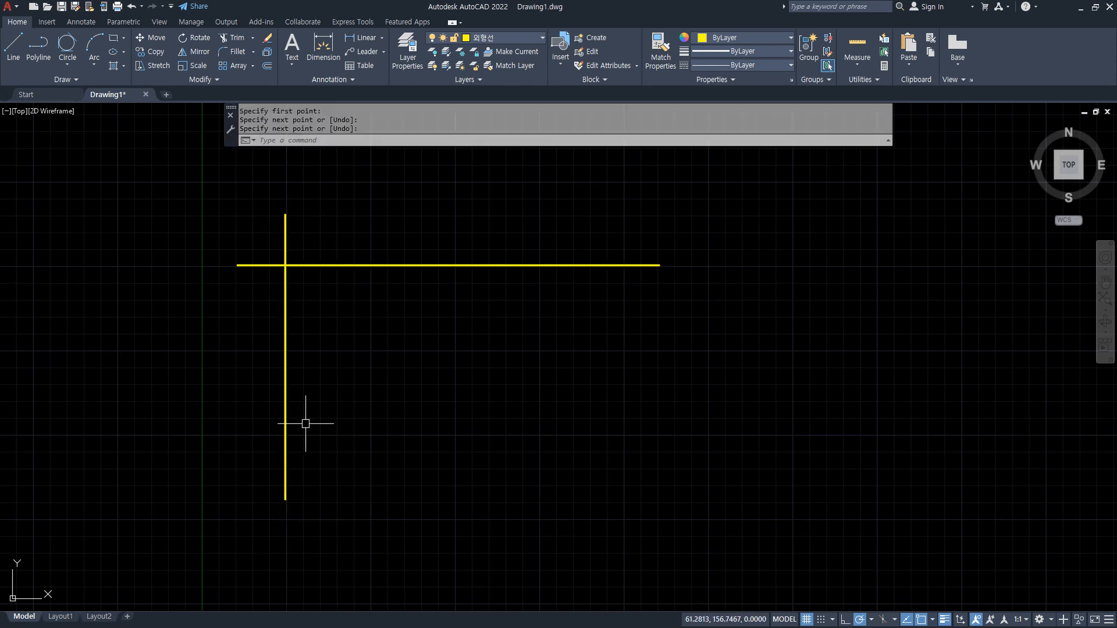
drag(240, 256, 600, 258)
drag(299, 209, 300, 429)
key(Escape)
- Offset the horizontal line 62 downward
text(o)
key(Return)
text(62)
key(Return)
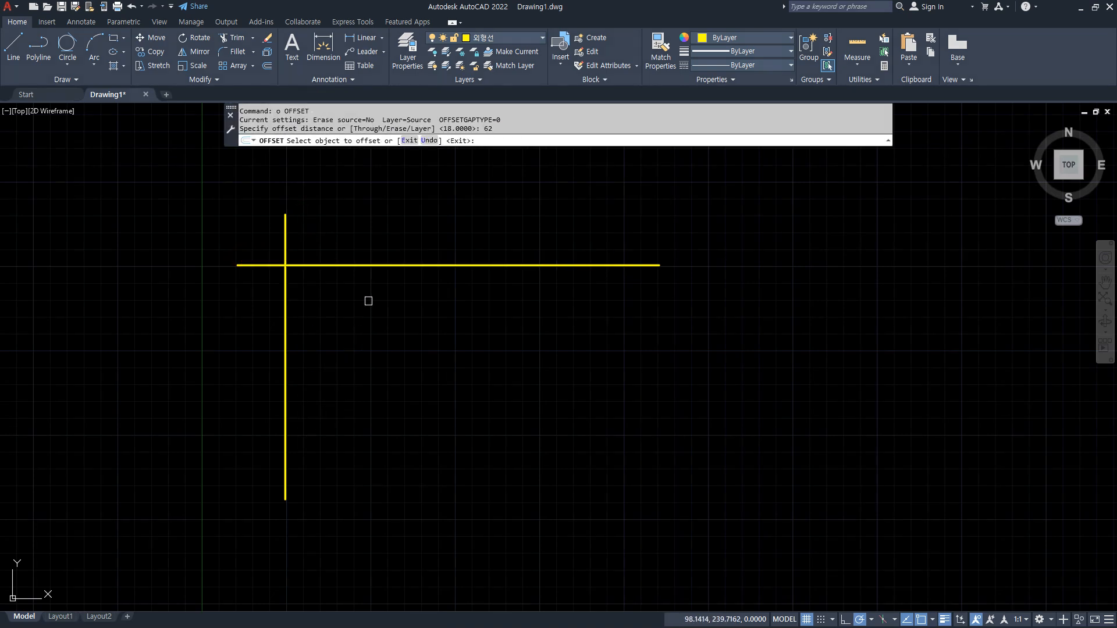
click(364, 266)
click(353, 373)
key(Return)
- Offset the vertical line 30 to the right
key(Return)
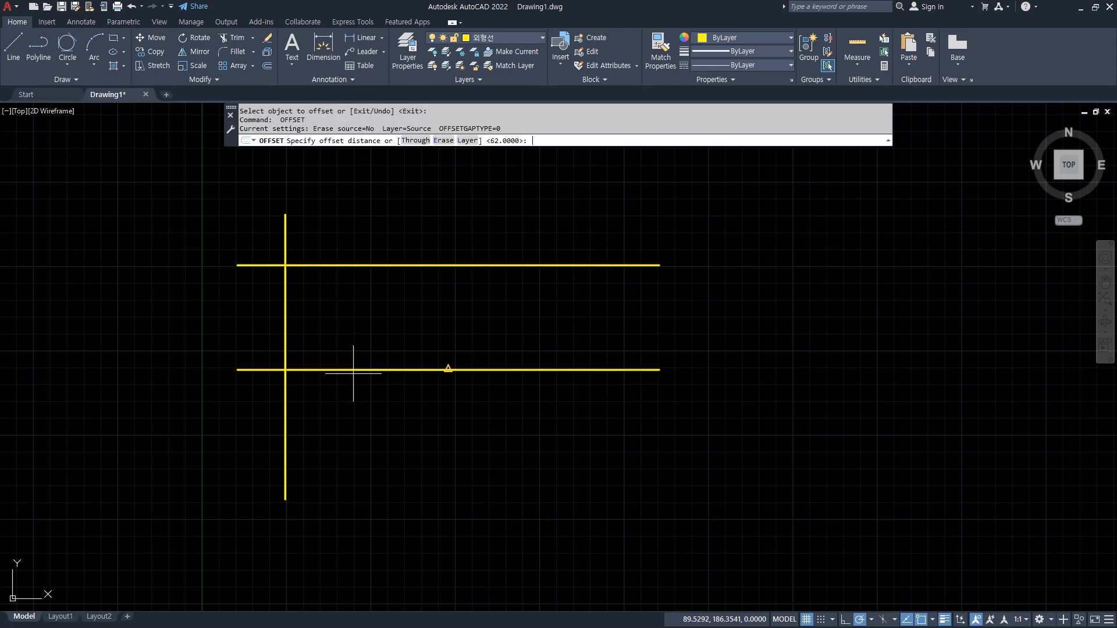
text(30)
key(Return)
click(285, 333)
click(405, 331)
key(Return)
- Offset the second vertical line 39 to the right
key(Return)
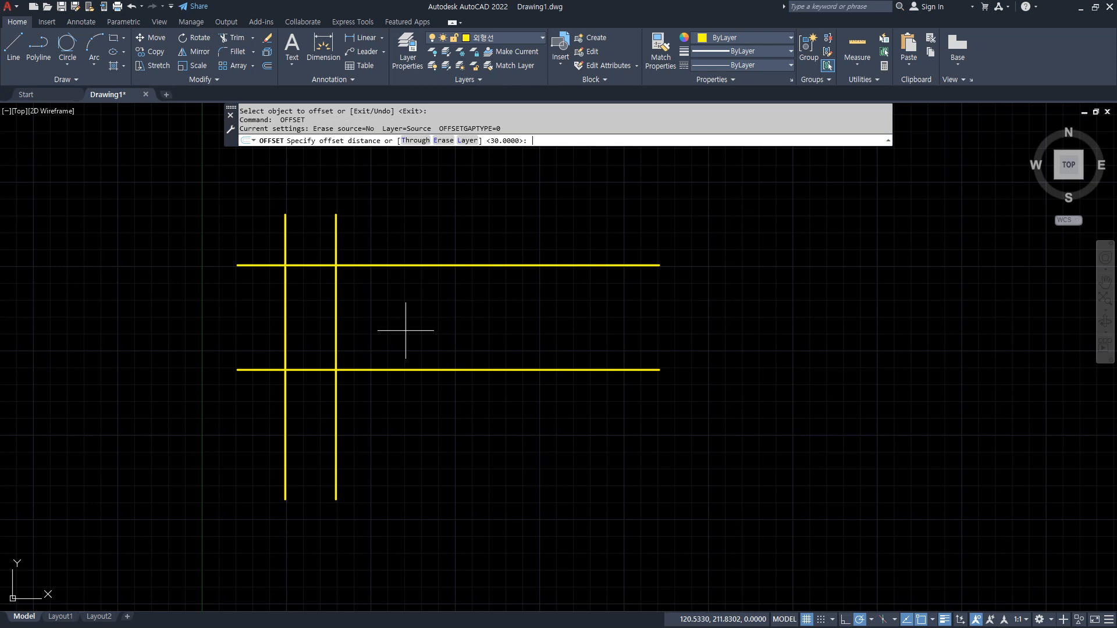
text(39)
key(Return)
click(337, 349)
click(449, 331)
key(Return)
- Offset the third vertical line 41 to the right
key(Return)
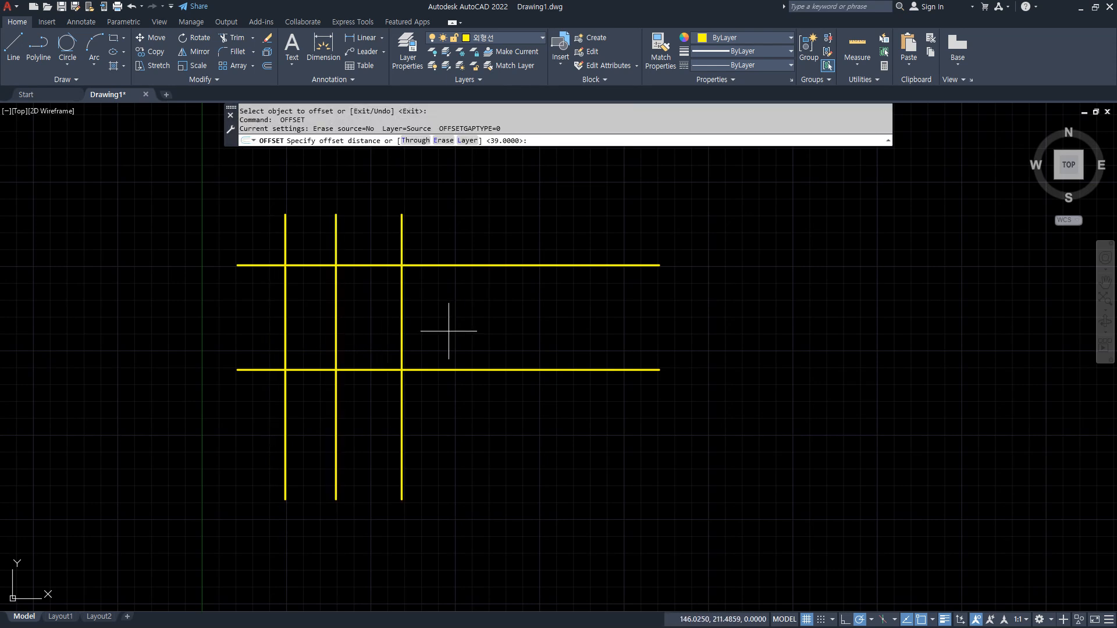
text(41)
key(Return)
click(401, 346)
click(520, 326)
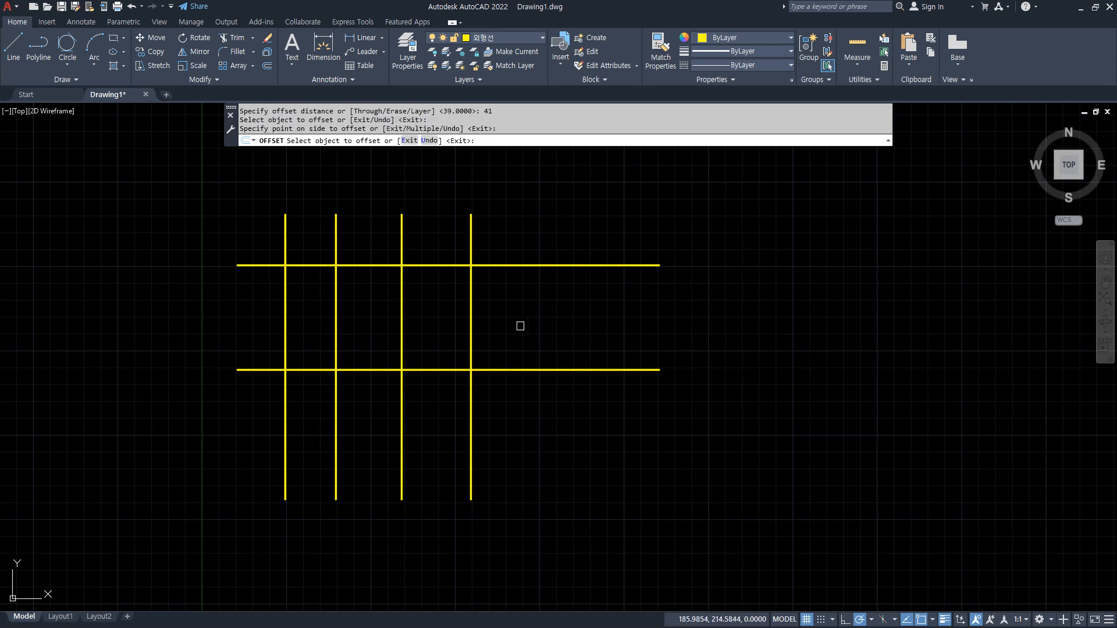
key(Return)
- Trim the overhanging ends of all horizontal and vertical lines to leave a closed rectangle with two inner verticals
text(tr)
key(Return)
click(524, 236)
click(516, 399)
click(551, 403)
click(240, 407)
key(Return)
click(242, 324)
click(274, 385)
key(Return)
click(244, 246)
click(516, 247)
key(Return)
key(Return)
- Offset the rectangle's bottom edge 10 upward
scroll(374, 357, up, 4)
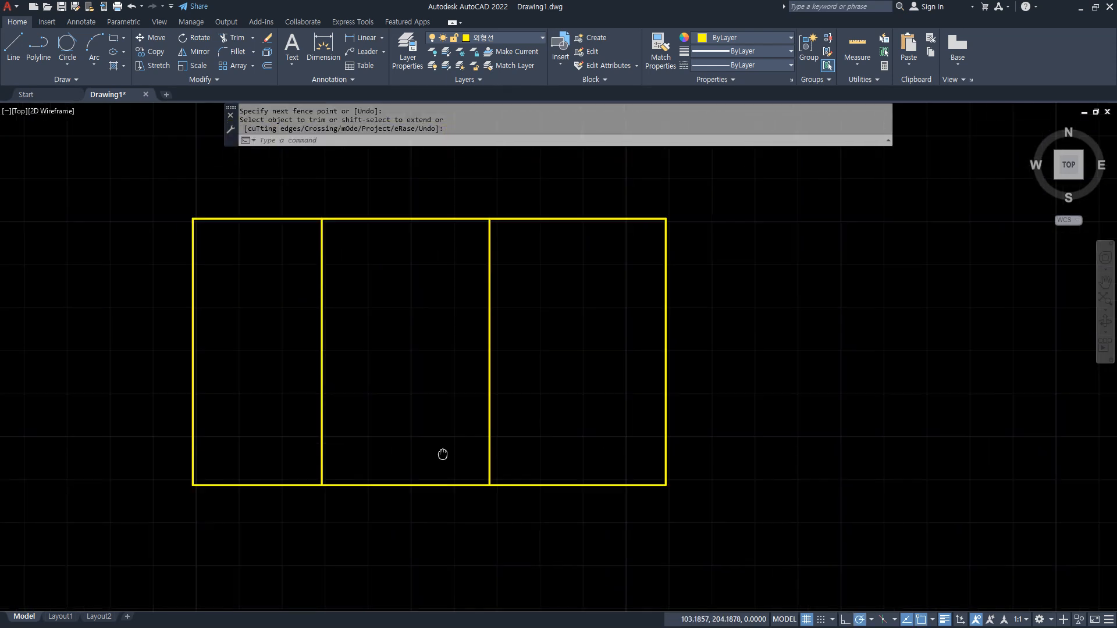
text(o)
key(Return)
text(10)
key(Return)
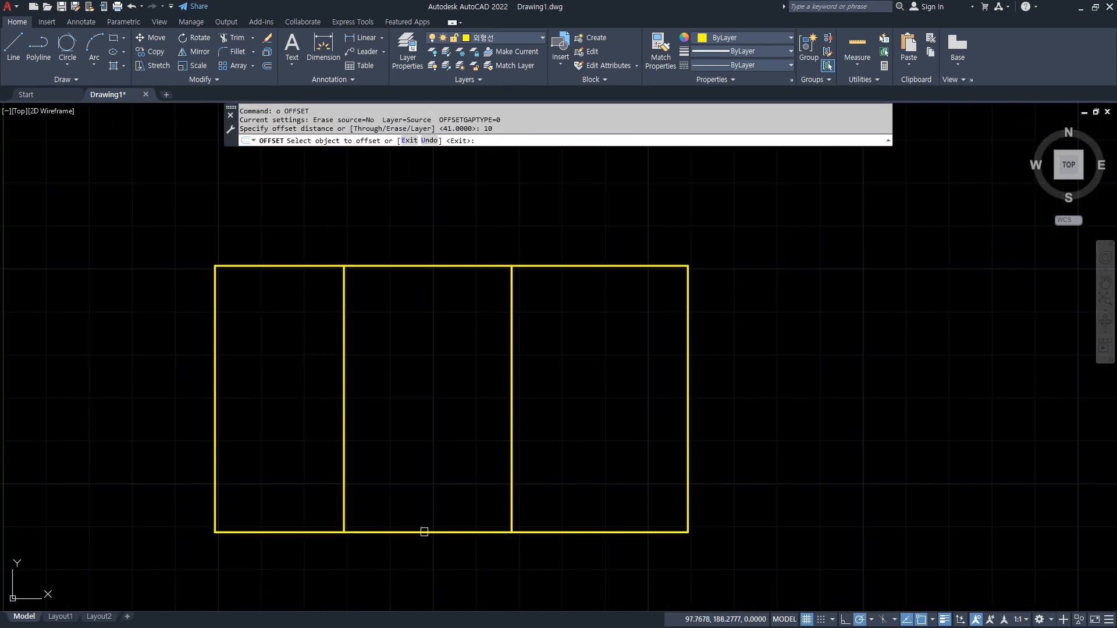
click(425, 531)
click(434, 474)
- Trim the lower lines and the first inner vertical so the outline keeps only the stepped-down foot at its lower left
text(t)
key(Return)
click(294, 505)
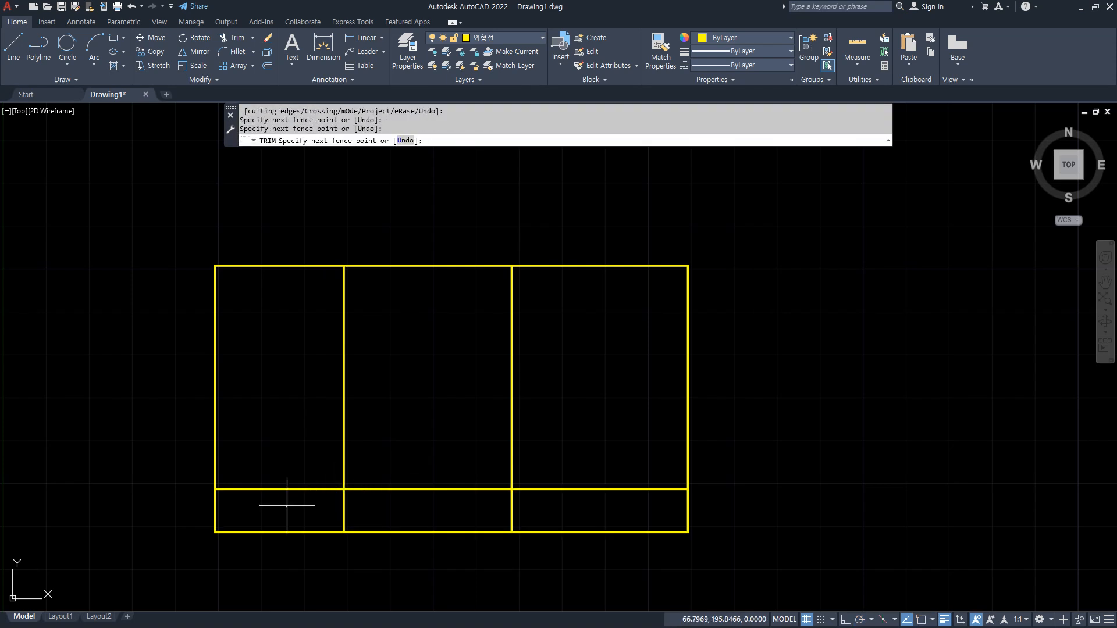
click(380, 411)
key(Return)
click(422, 553)
click(524, 512)
key(Return)
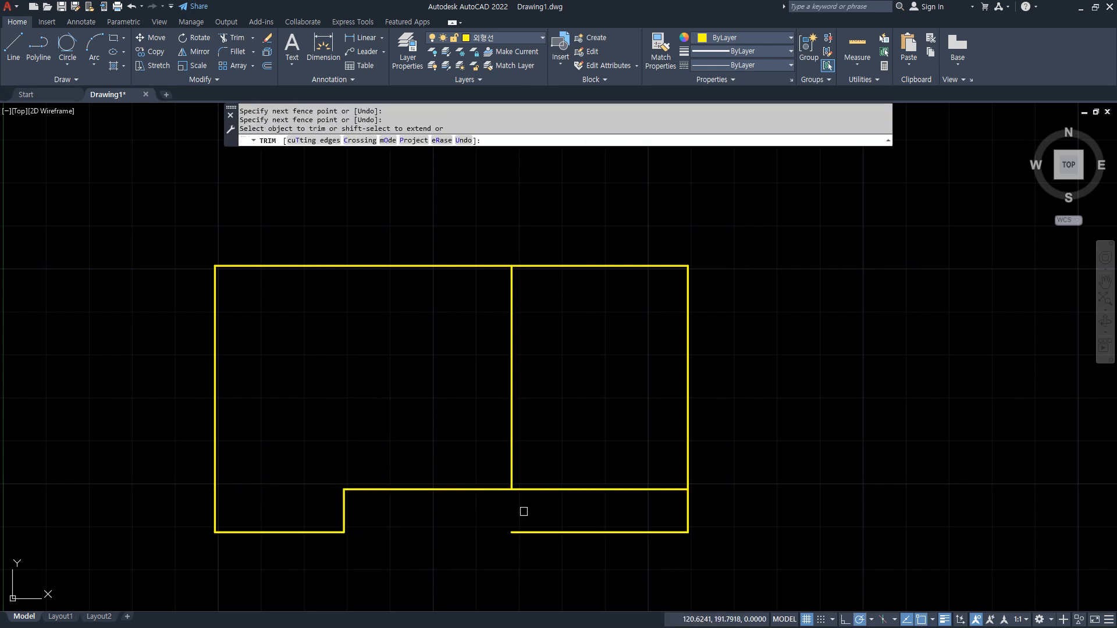
click(610, 540)
click(703, 522)
key(Return)
- Erase the remaining inner vertical line from the stepped outline
click(574, 416)
click(464, 429)
text(e)
key(Return)
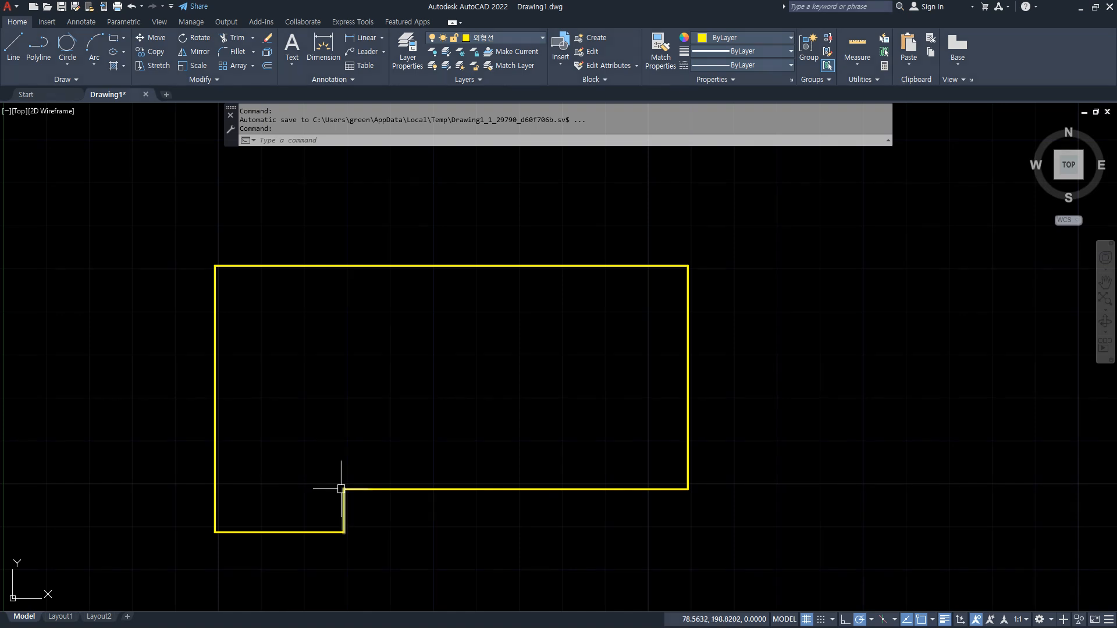
- Draw two concentric circles of radius 22.5 and 39 centered on the inner corner of the step
text(c)
key(Return)
click(344, 489)
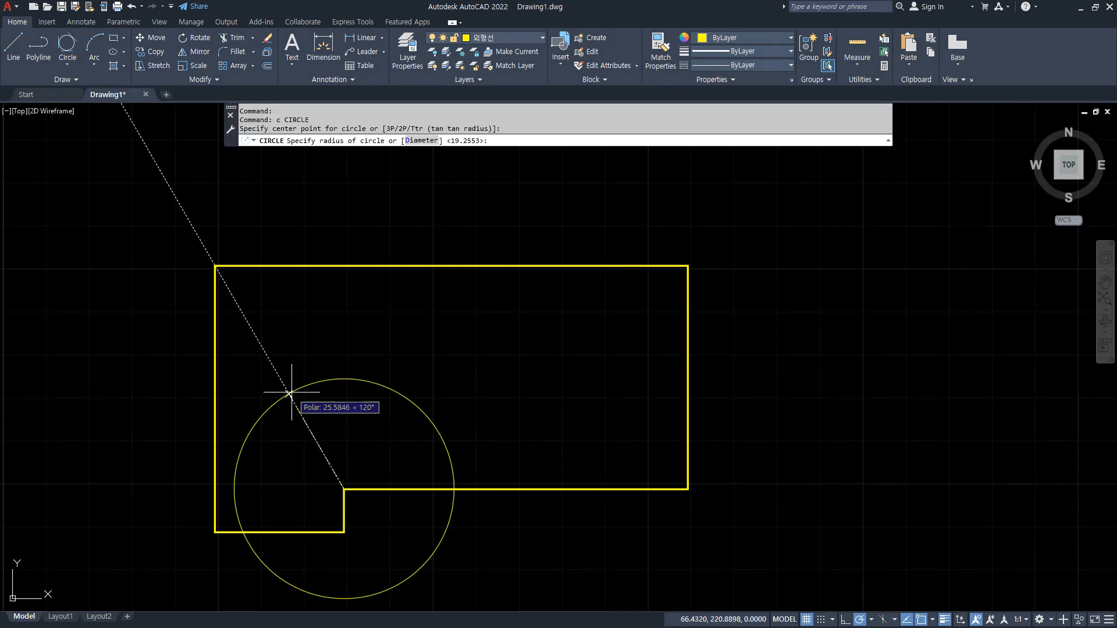
text(22.5)
key(Return)
text(C)
key(Return)
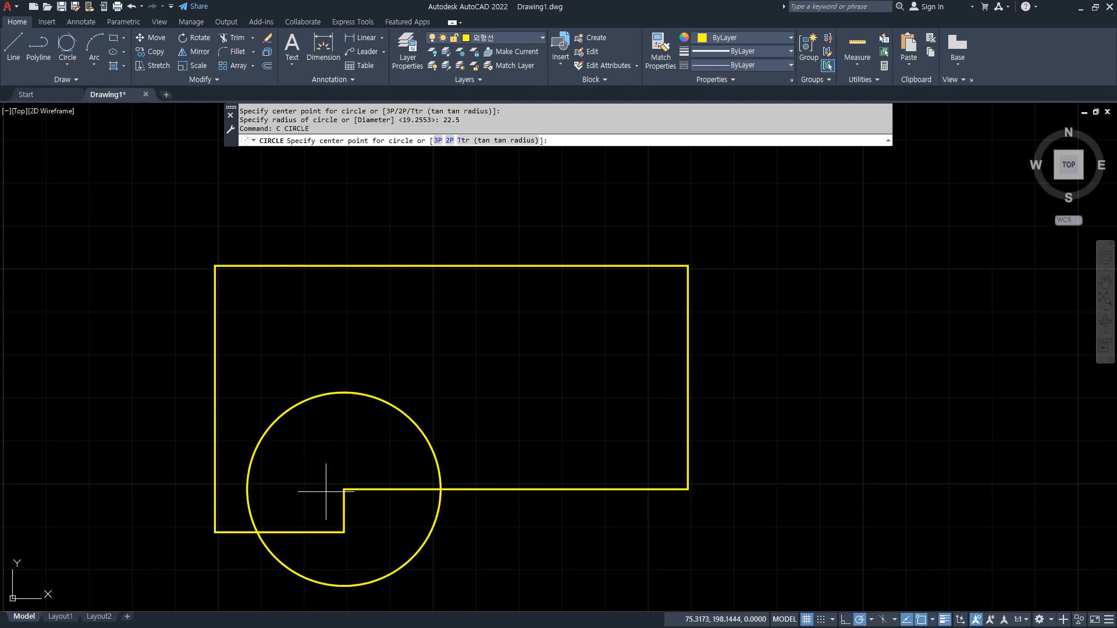
click(344, 489)
text(39)
key(Return)
- Set polar tracking to 5° increments and draw a 65° line from the circles' center to the outer circle
text(l)
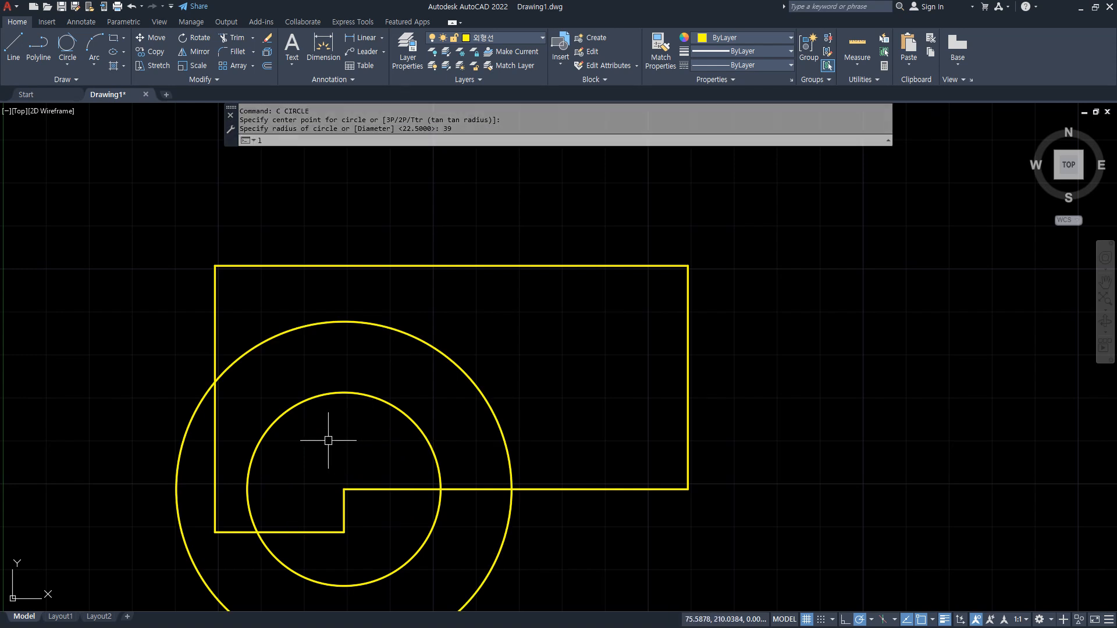
key(Return)
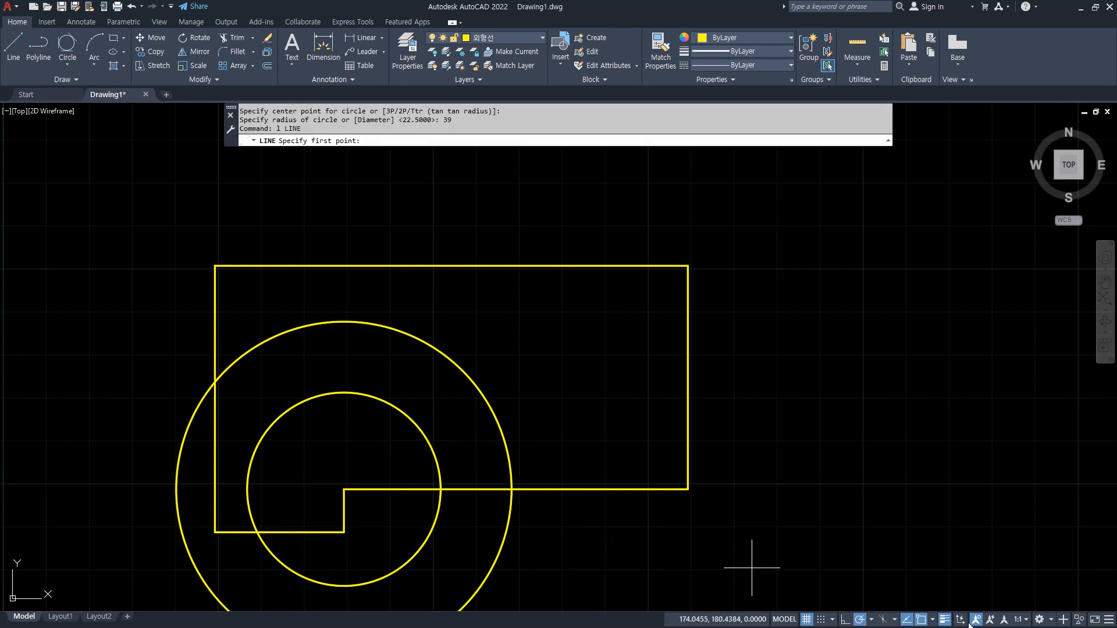
click(871, 620)
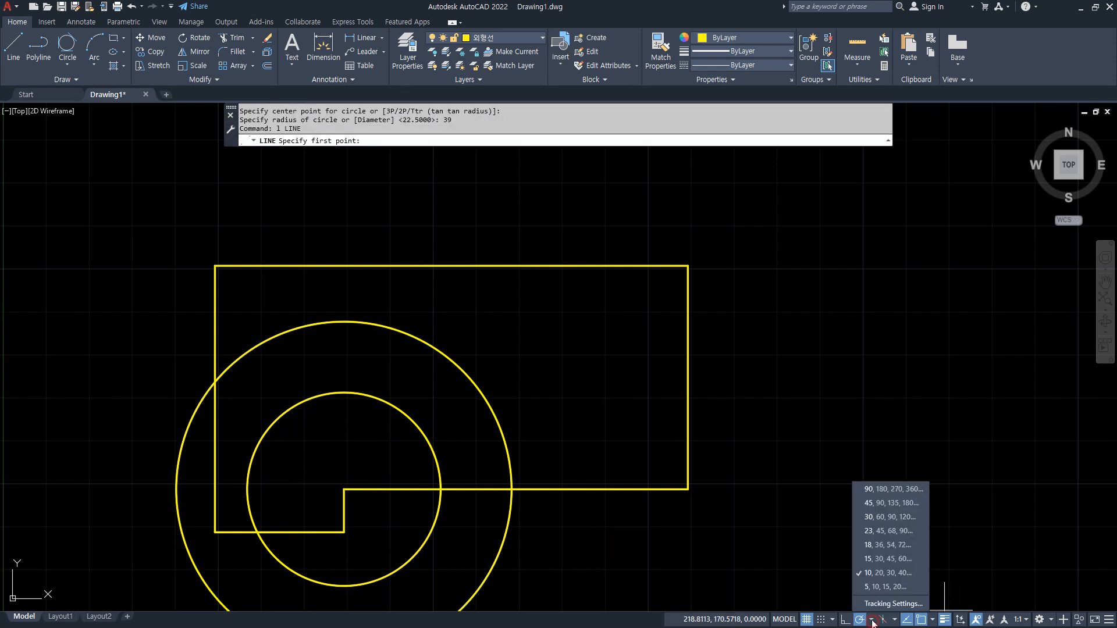
click(873, 587)
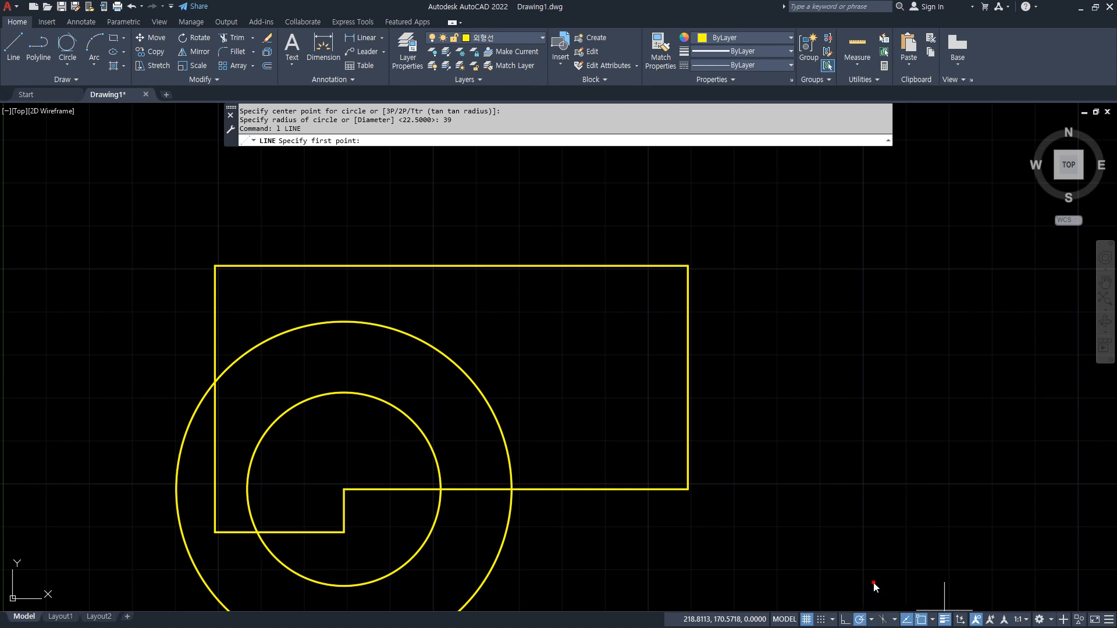
click(344, 489)
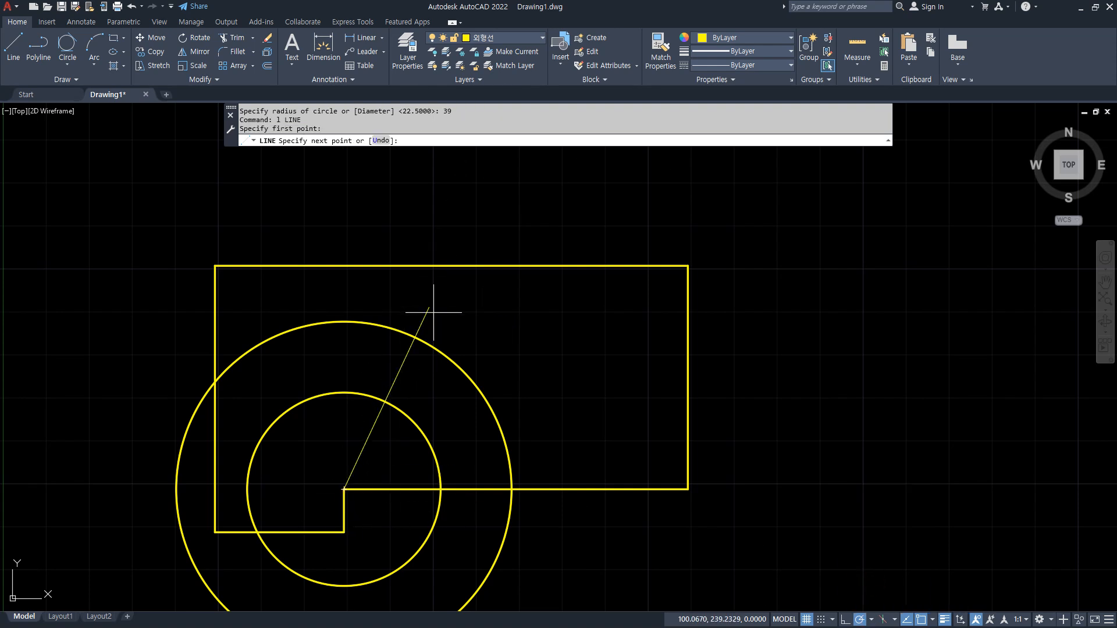
click(415, 337)
key(space)
- Trim the circles, the angled line and the lower edge to form the arc-shaped slot open at the bottom
scroll(434, 401, down, 2)
middle_drag(427, 386, 404, 335)
text(tr)
key(space)
drag(324, 373, 301, 303)
drag(464, 479, 395, 419)
click(369, 374)
click(439, 404)
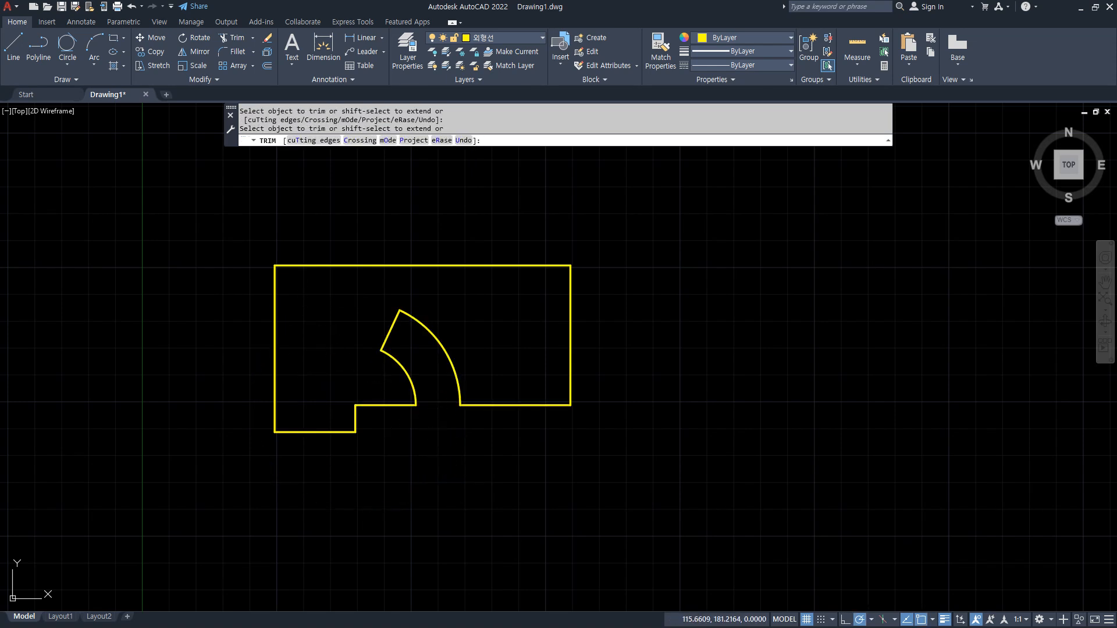
key(space)
- Erase the vertical right edge of the outline
middle_drag(527, 418, 524, 457)
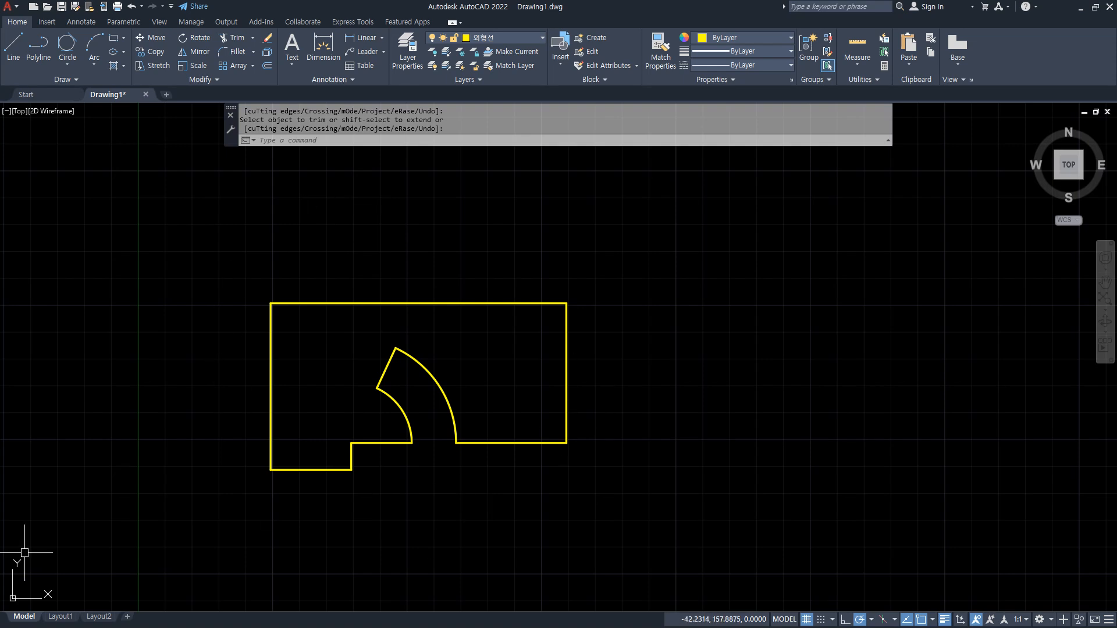
click(578, 388)
click(502, 382)
text(e)
key(space)
- Draw a line 10 long at -42° from the lower edge's right end, continued by a segment 150 long at 101°
scroll(562, 467, up, 2)
text(l)
key(space)
click(565, 430)
scroll(598, 476, up, 2)
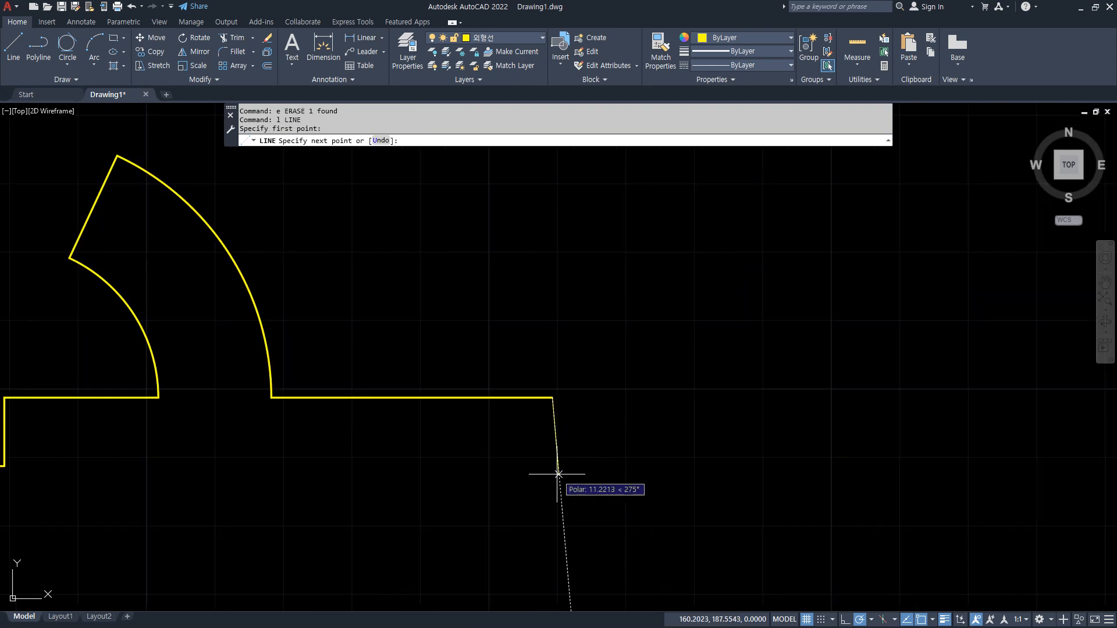
text(@10<-42)
key(space)
scroll(557, 475, down, 2)
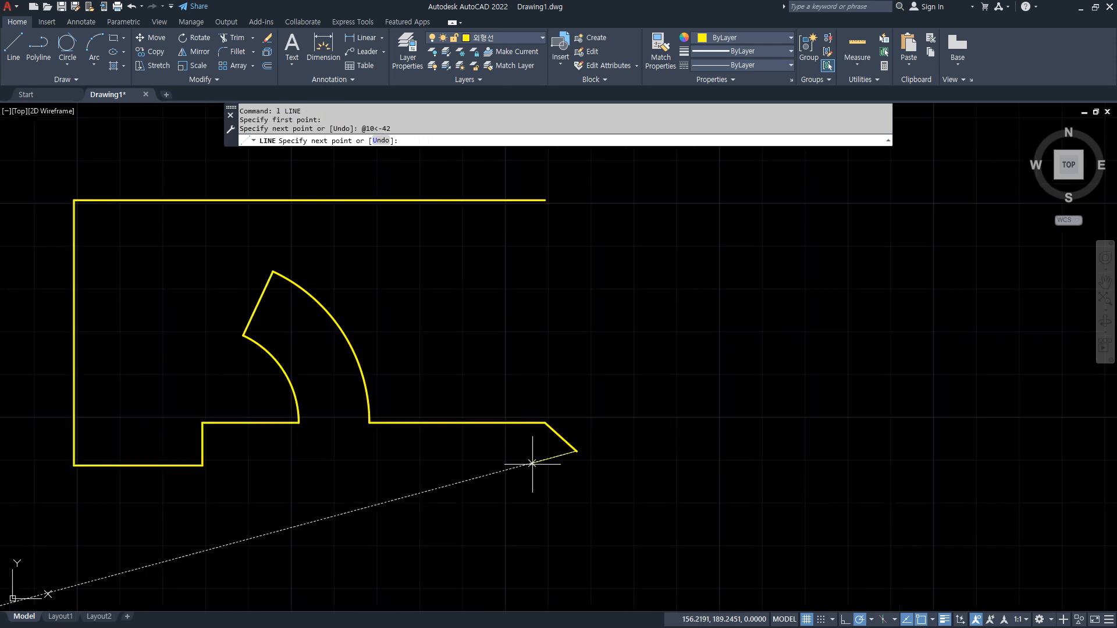
text(@150<101)
key(Return)
key(Return)
- Trim the top edge and the slanted right line where they overrun each other at the upper right corner
text(tr)
key(Return)
click(540, 200)
click(521, 176)
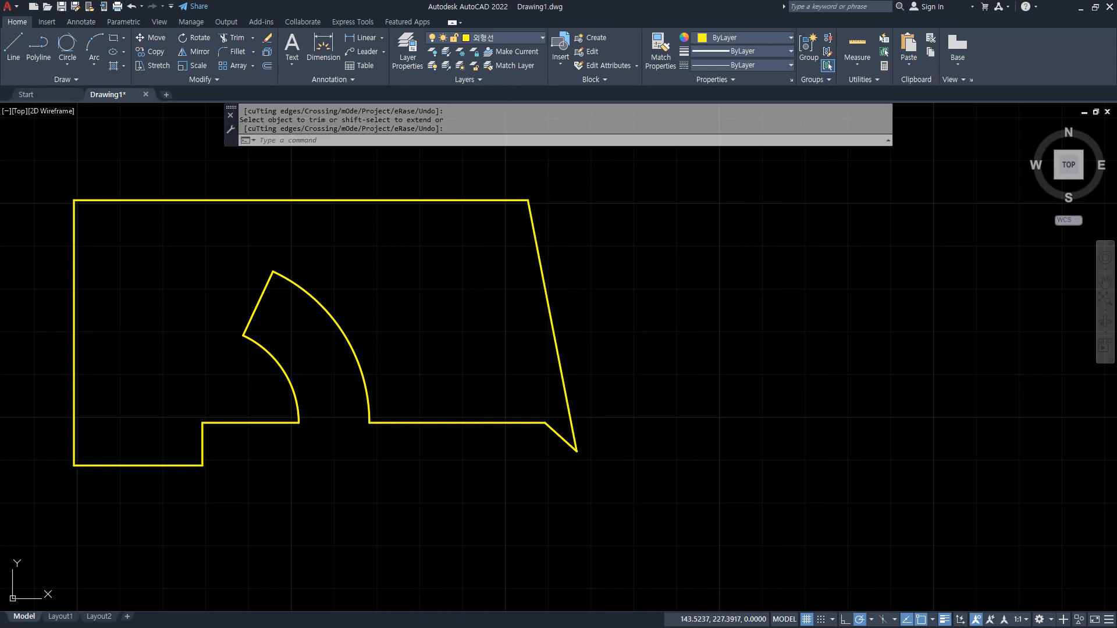
- Offset the top edge 13 downward to locate the hole's center
middle_drag(478, 299, 602, 346)
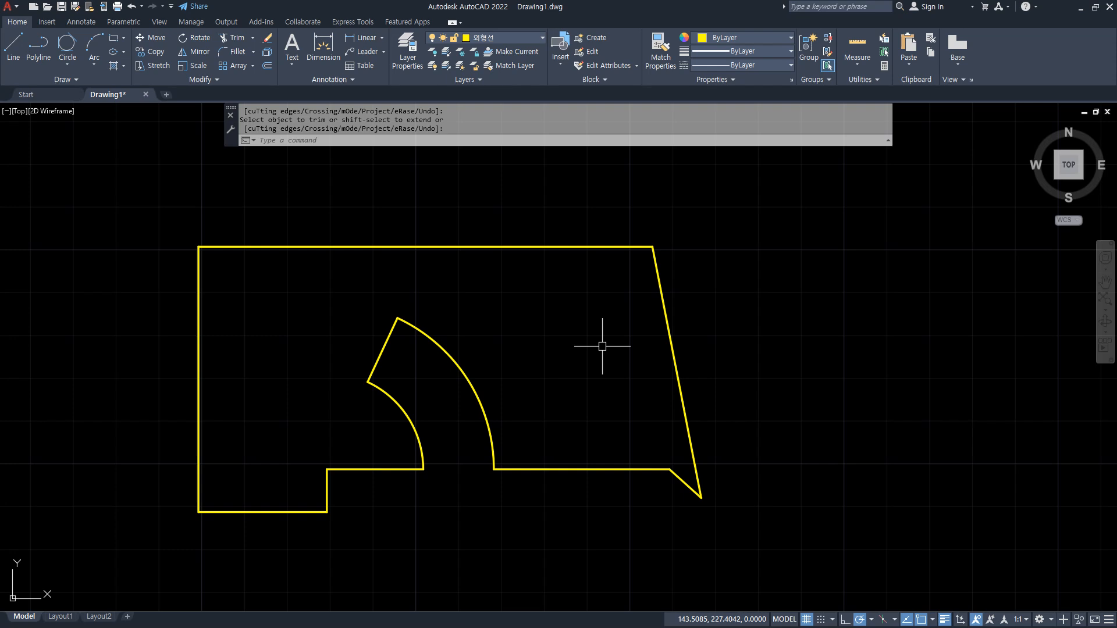
key(Return)
text(o)
key(Return)
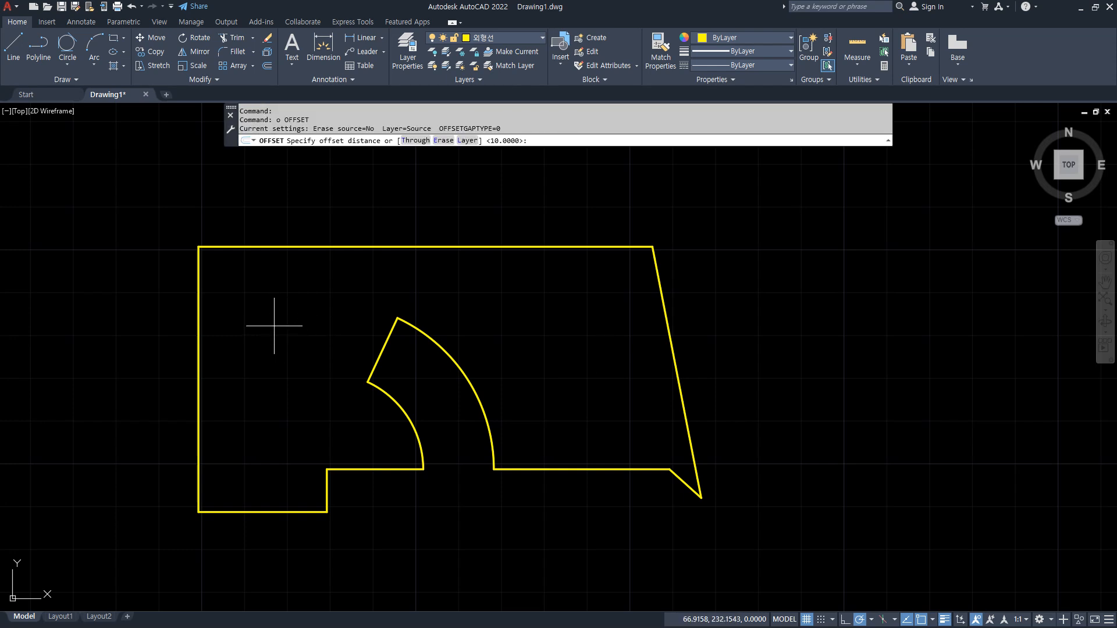
text(13)
key(Return)
click(252, 246)
click(243, 307)
key(Return)
- Offset the plate's left vertical edge 12 inward to locate the hole's center
key(Return)
text(12)
key(Return)
click(207, 286)
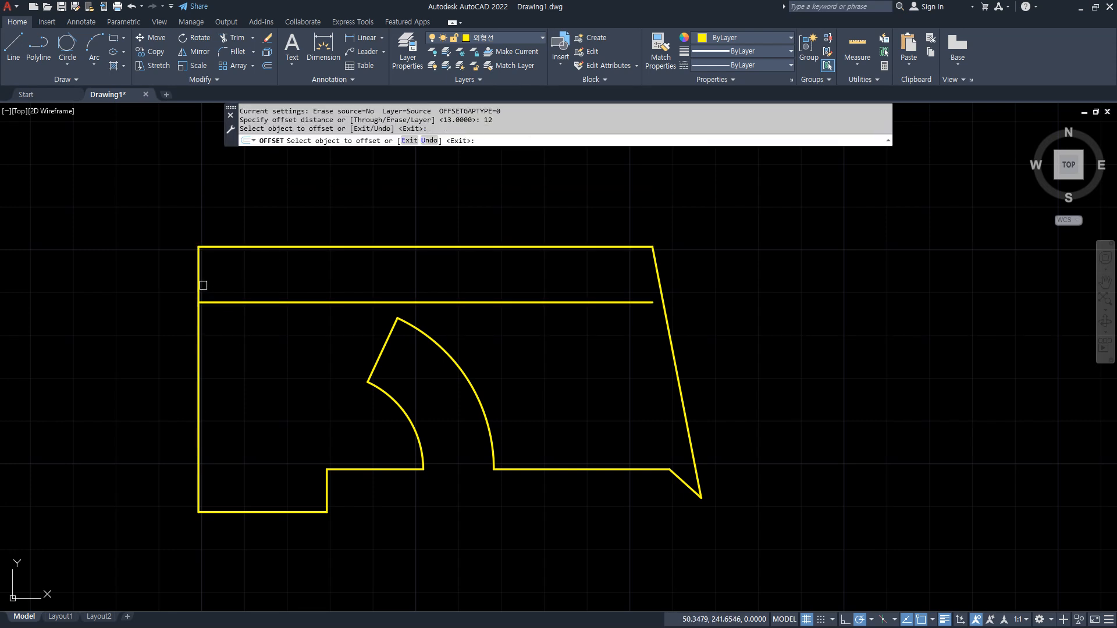
click(201, 282)
click(208, 283)
key(Return)
- Move the two offset lines to the 중심선 layer
click(265, 322)
click(232, 287)
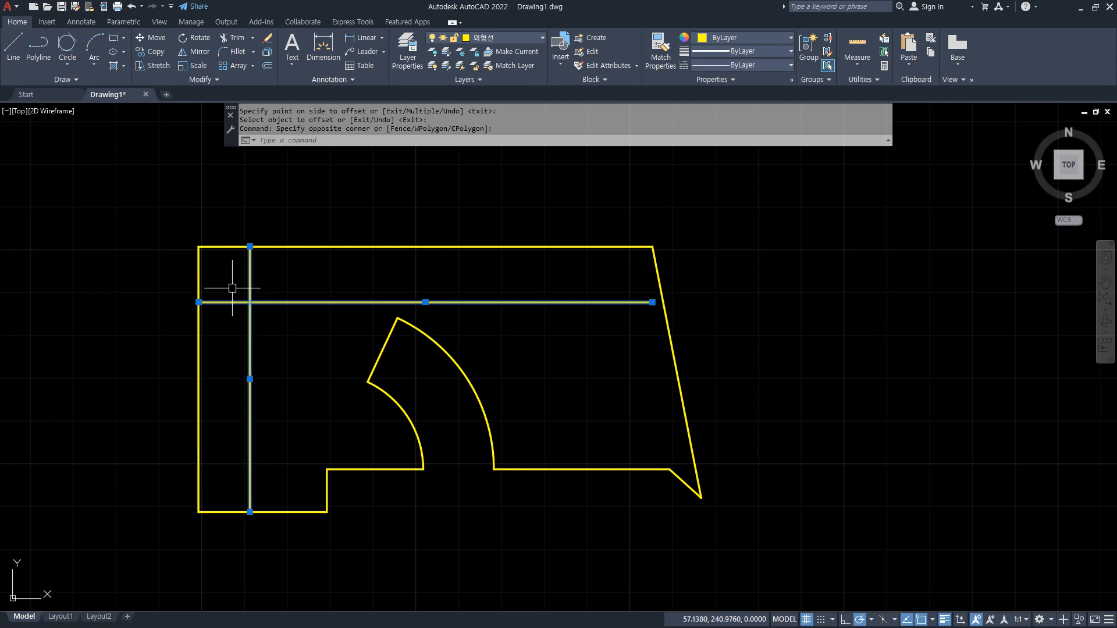
click(514, 39)
click(482, 112)
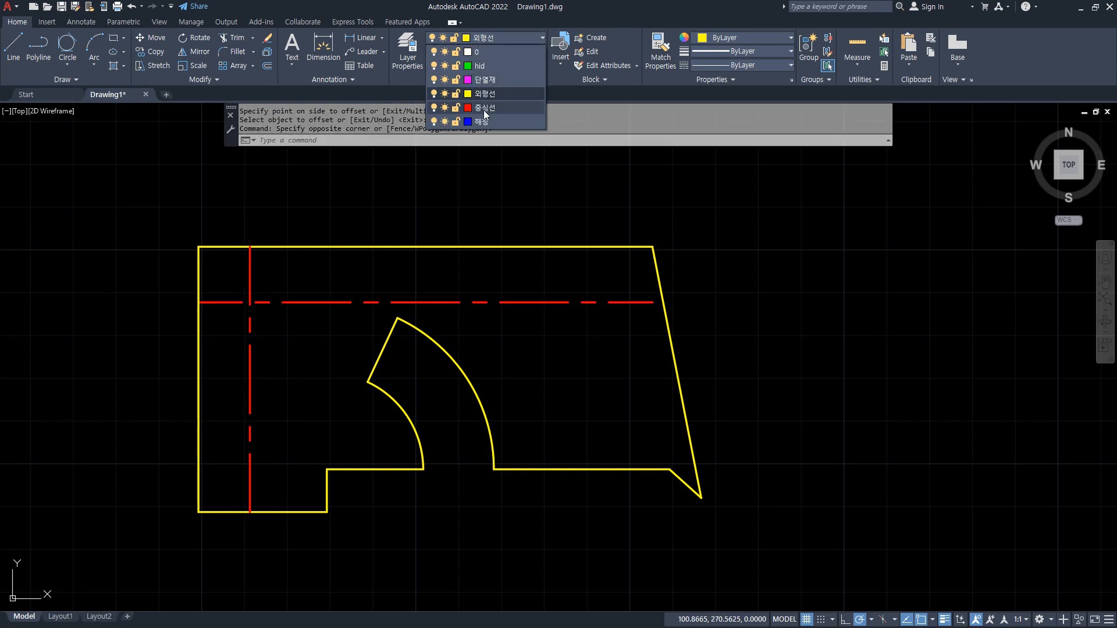
key(Escape)
- Set the drawing's global linetype scale to 0.3
text(LTS)
key(Return)
text(0.3)
key(Return)
- Draw a circle of diameter 14 centered on the intersection of the two centerlines
text(c)
key(Return)
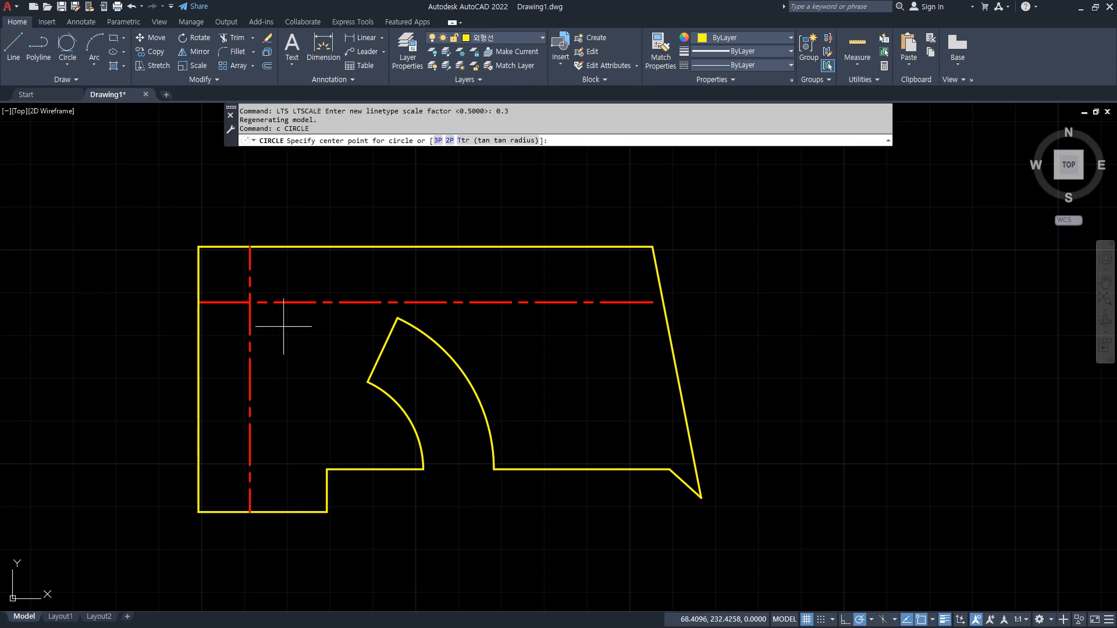
click(250, 302)
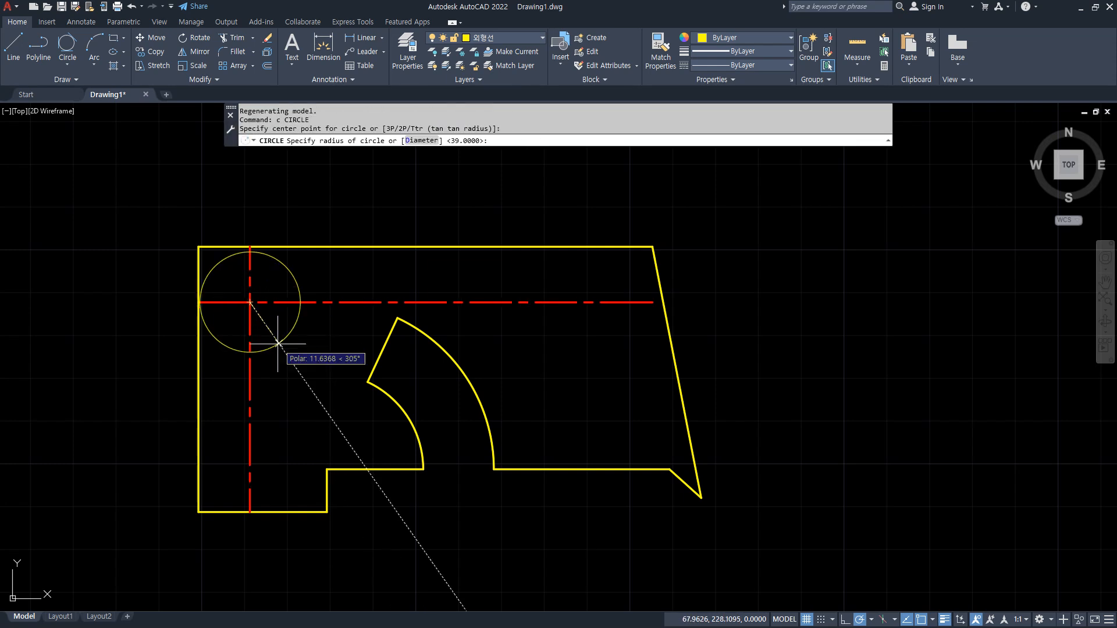
click(420, 140)
text(14)
key(Return)
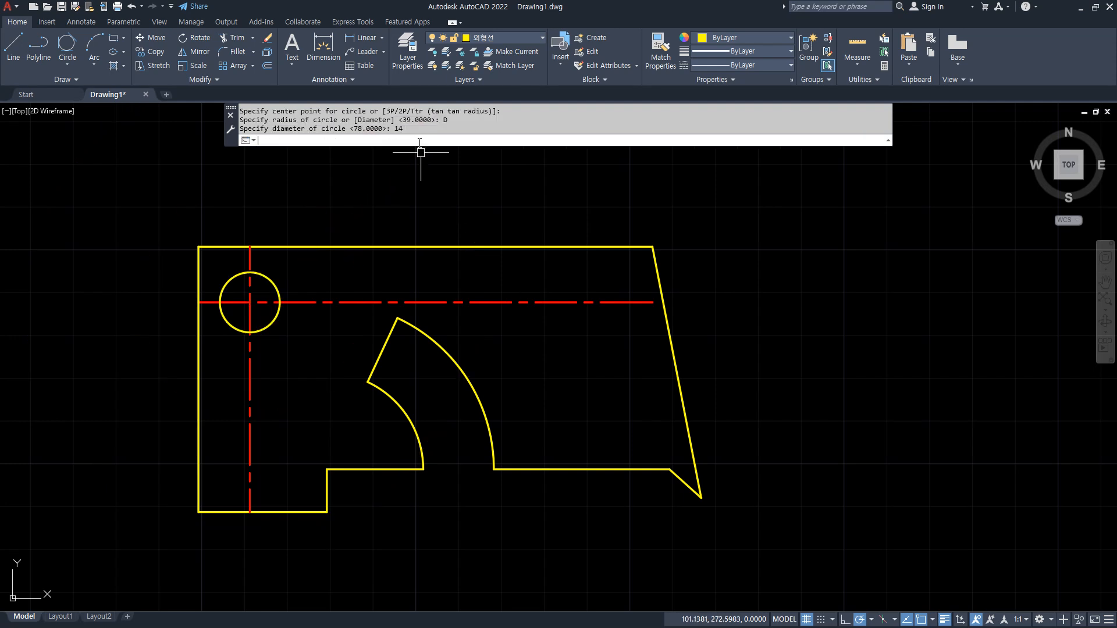
- Offset the hole circle 5 outward as a trimming boundary for the centerlines
scroll(294, 250, up, 2)
text(o)
key(Return)
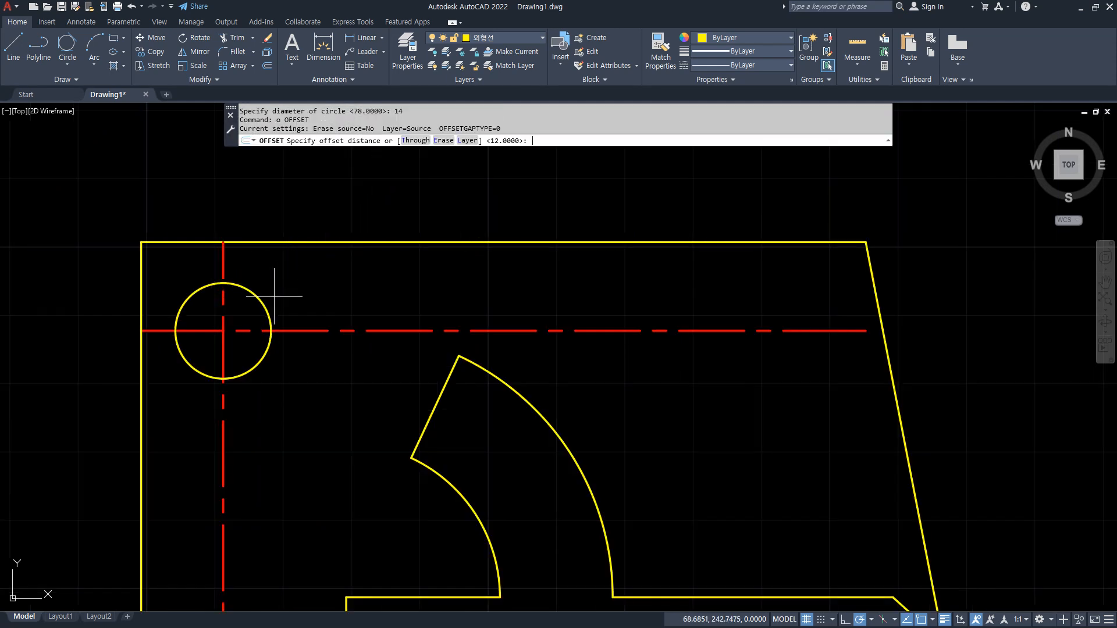
text(5)
key(Return)
click(265, 306)
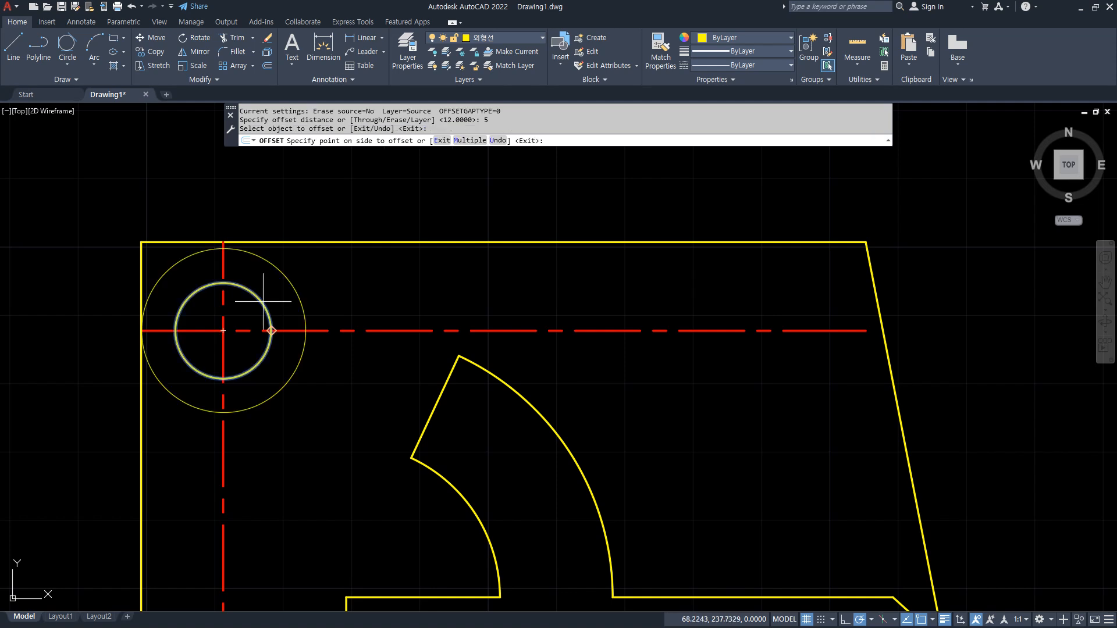
click(306, 287)
- Trim the horizontal and vertical centerlines where they extend beyond the outer circle
scroll(217, 245, up, 4)
key(Escape)
text(tr)
key(Return)
click(235, 249)
scroll(479, 370, down, 2)
middle_drag(467, 440, 430, 351)
click(449, 343)
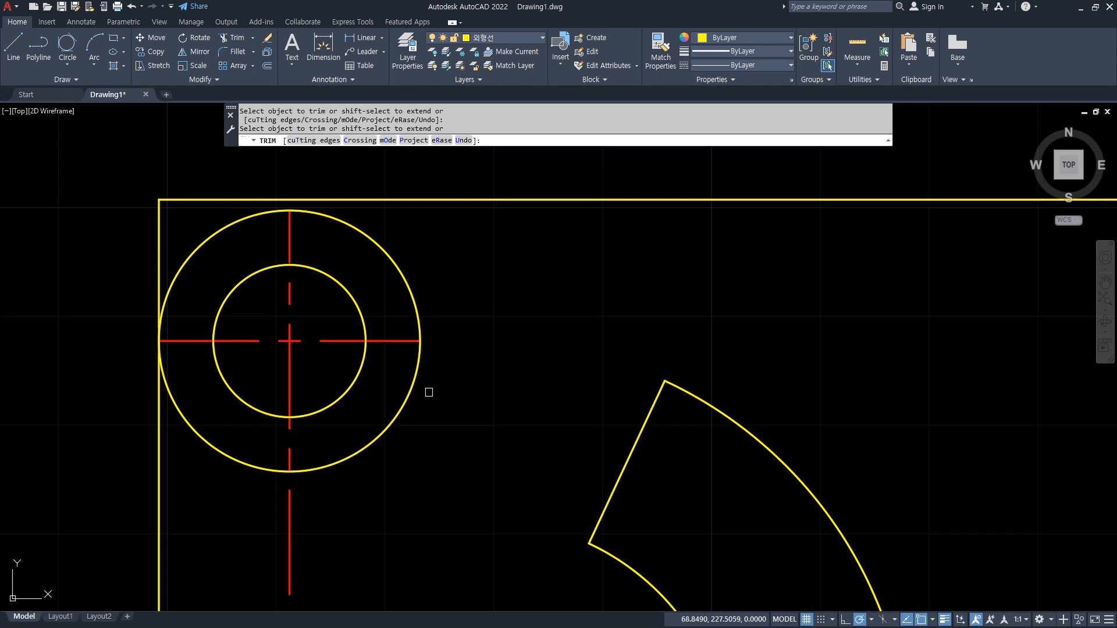
click(288, 511)
key(Return)
- Erase the outer construction circle around the hole
click(335, 462)
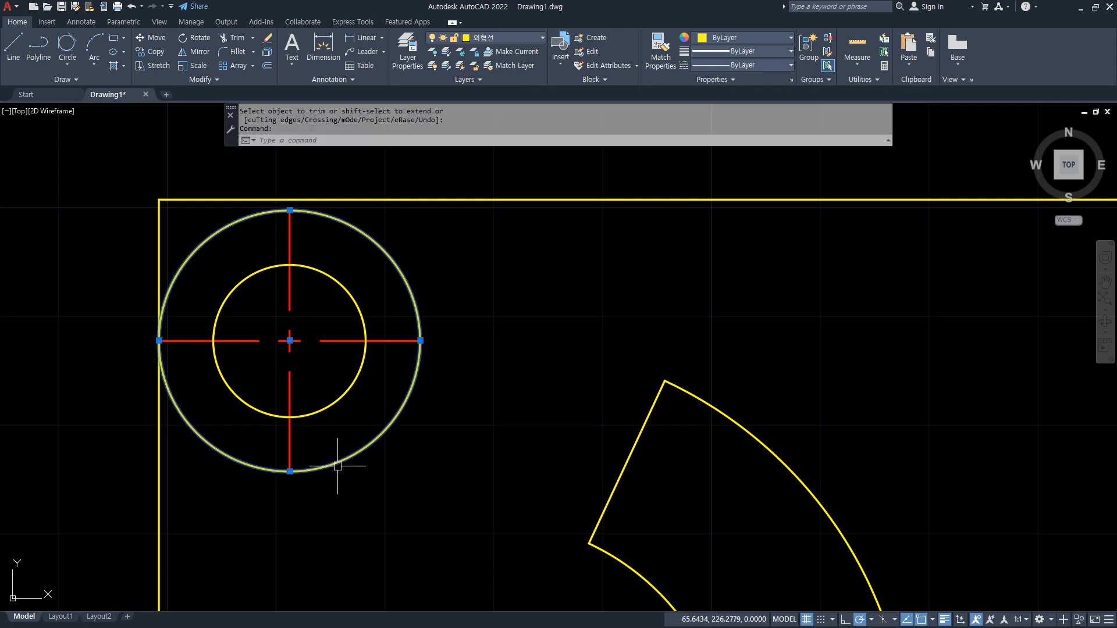
text(e)
key(Return)
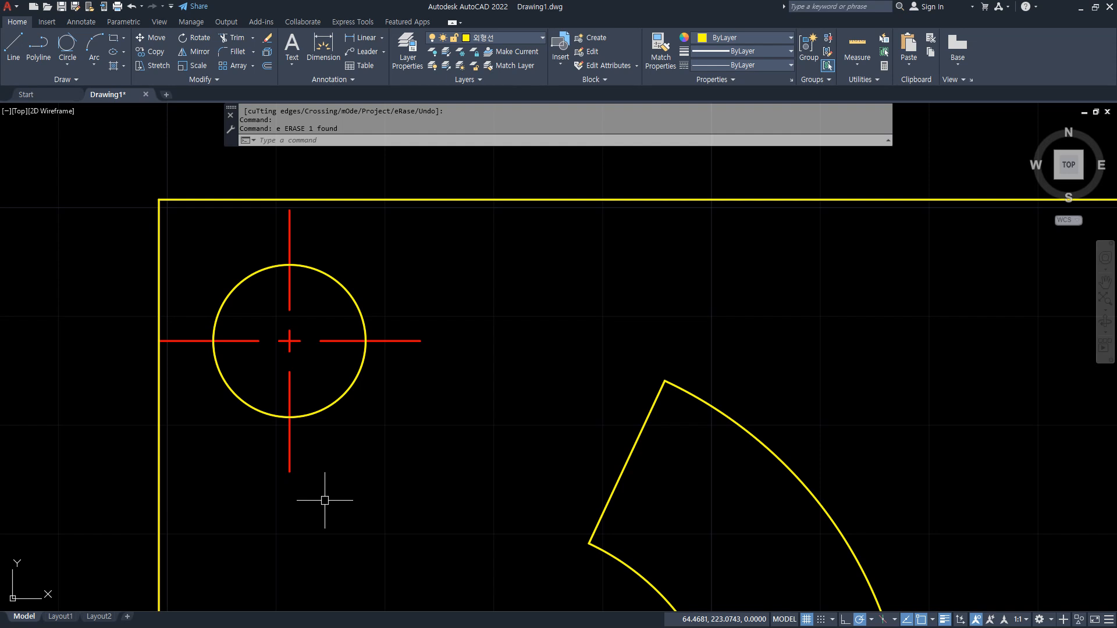
scroll(369, 454, down, 4)
middle_drag(407, 417, 429, 311)
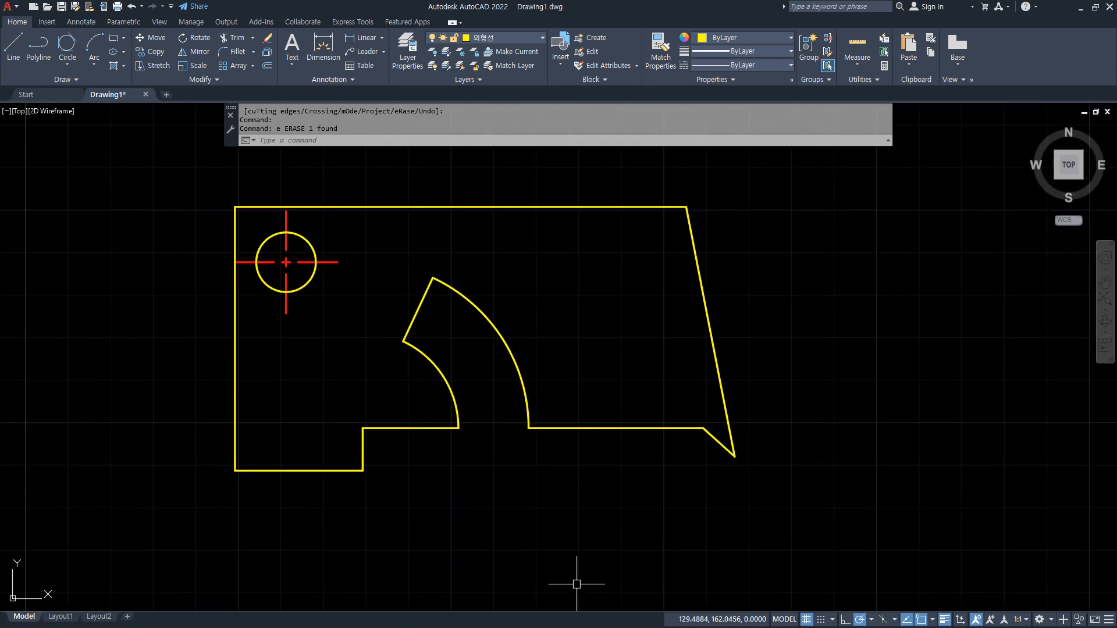